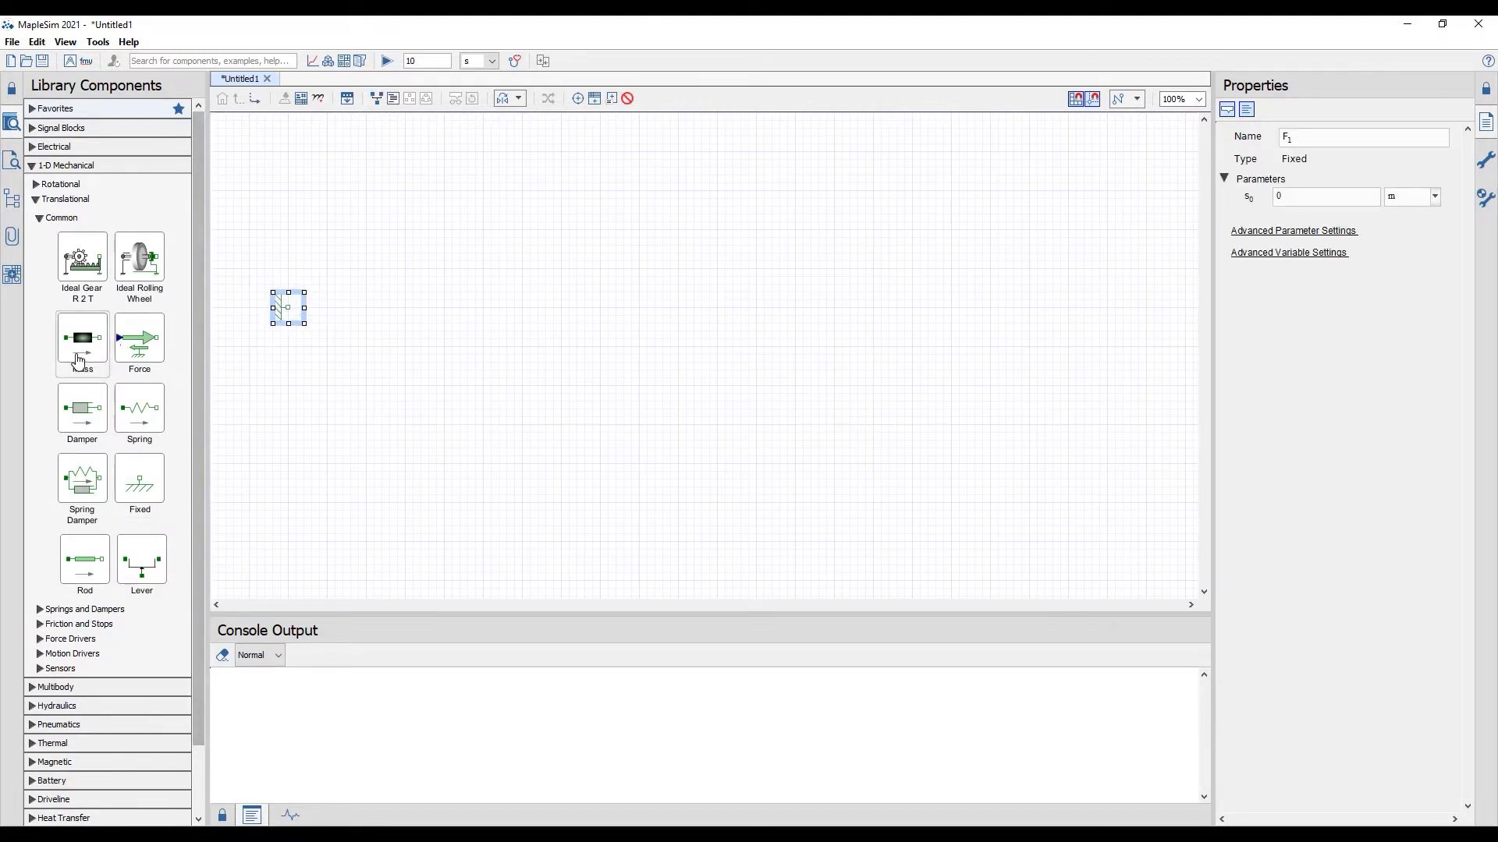
Step: Place a spring, mass, spring, mass, spring and a second fixed component in one row beside the existing fixed component
{"action": "left_click_drag", "start_coordinate": [164, 398], "coordinate": [328, 316]}
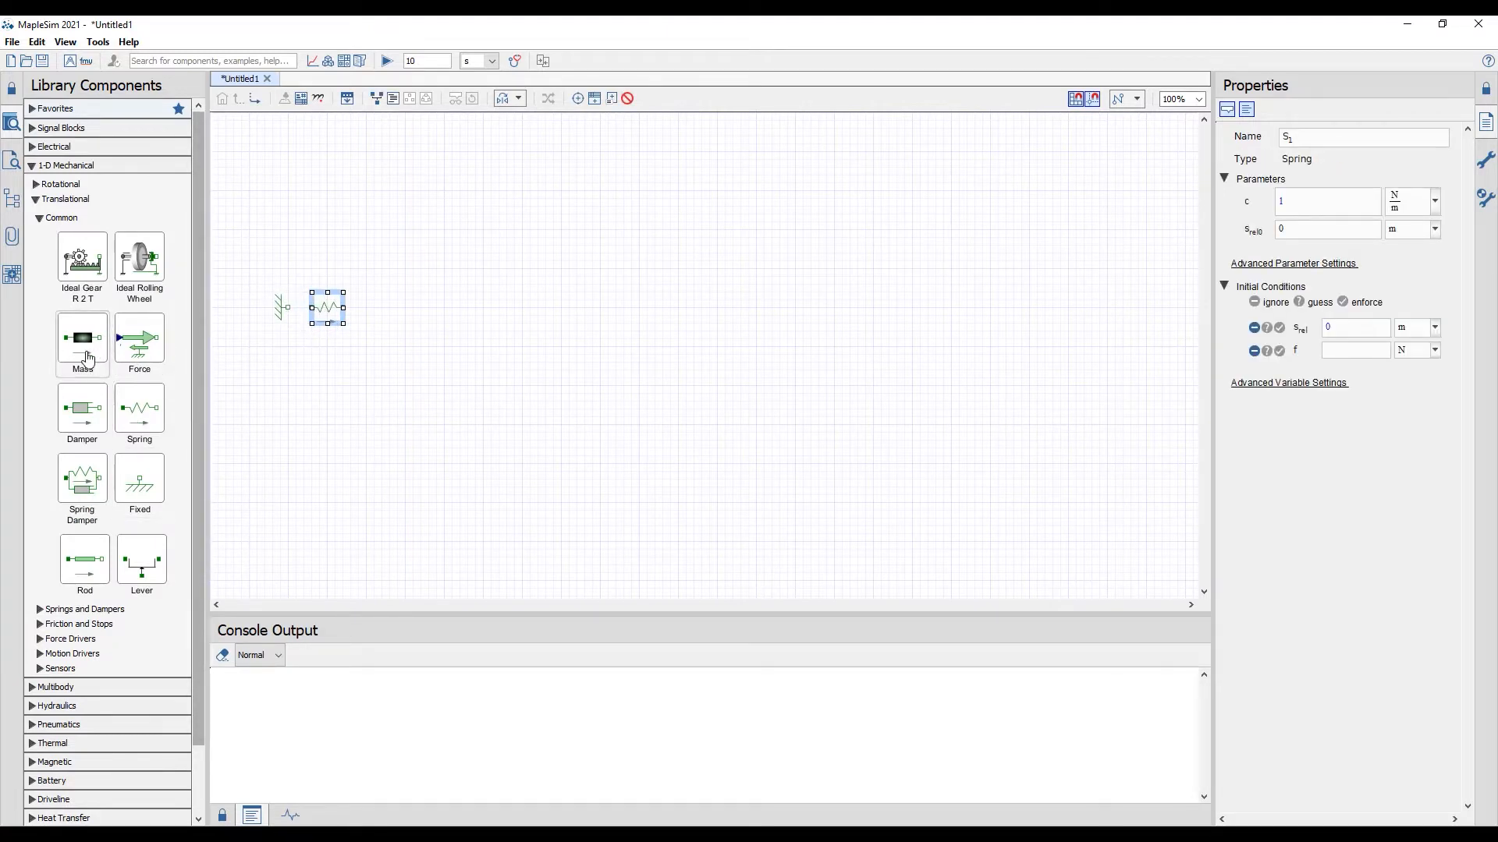
{"action": "left_click_drag", "start_coordinate": [83, 338], "coordinate": [391, 316]}
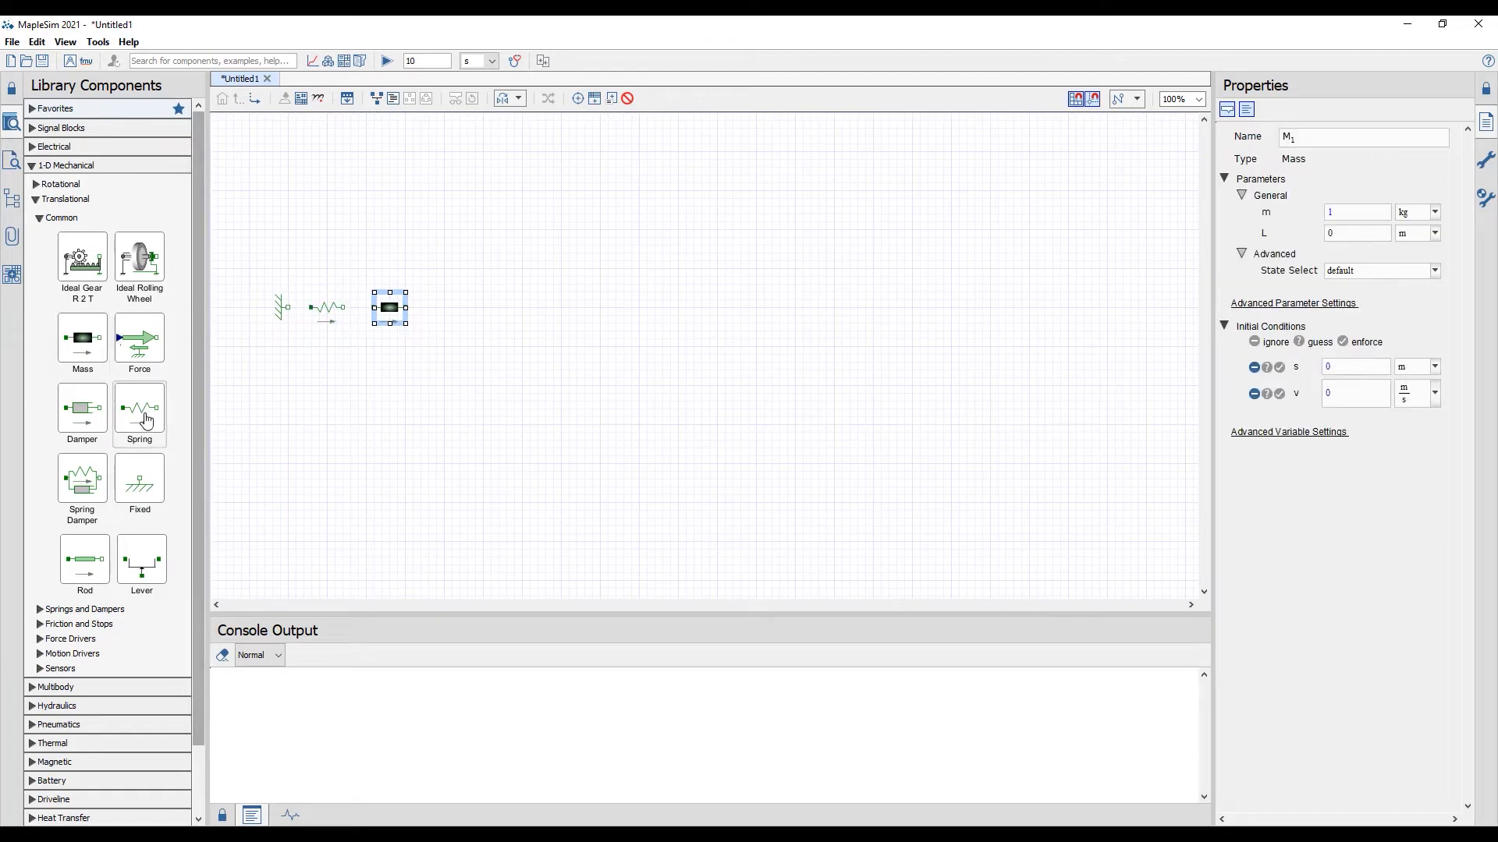
{"action": "left_click_drag", "start_coordinate": [140, 409], "coordinate": [573, 316]}
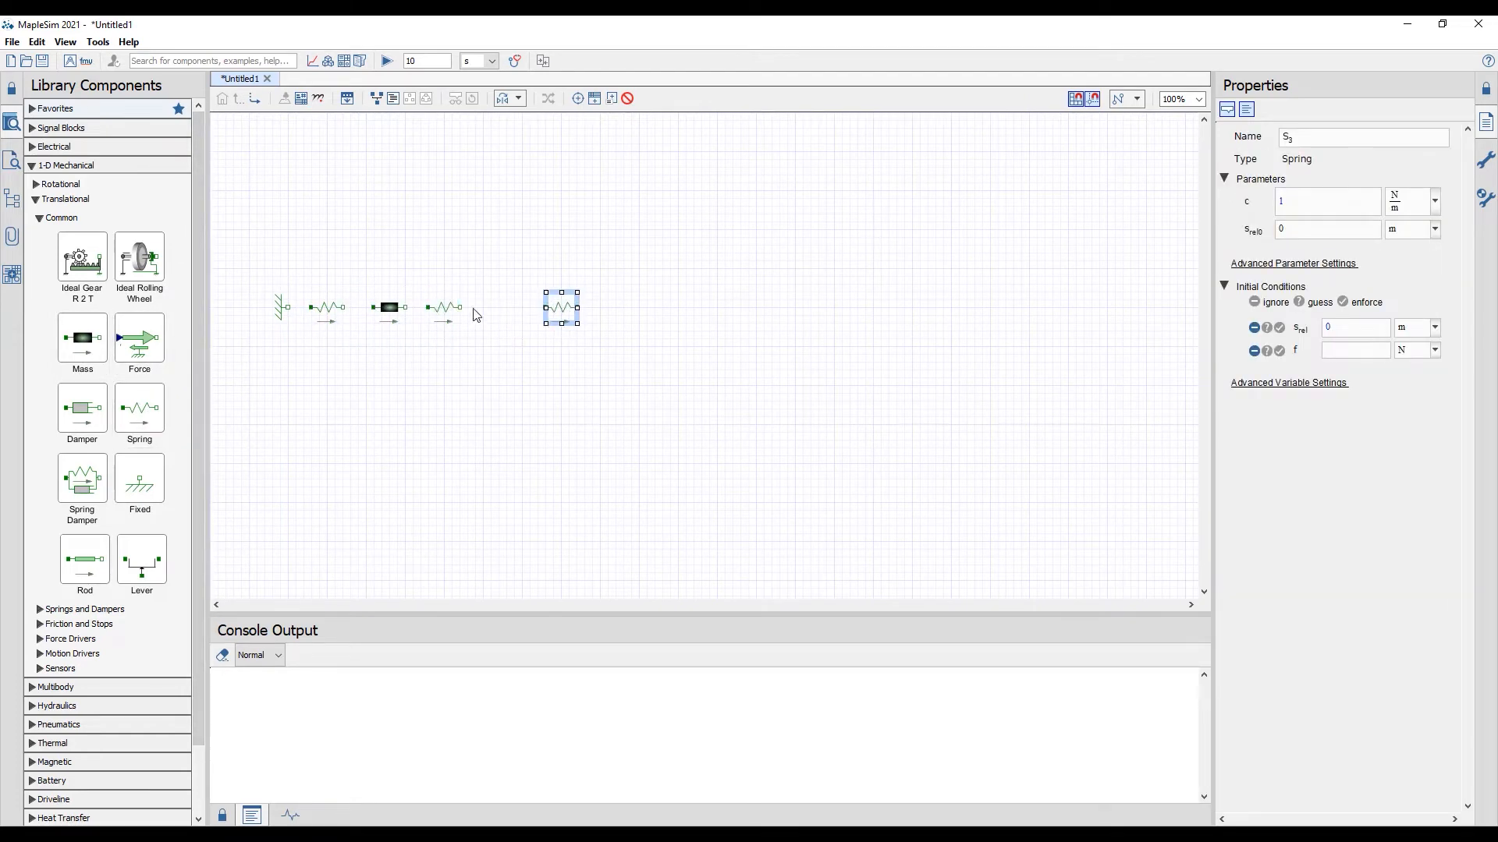
{"action": "left_click_drag", "start_coordinate": [83, 338], "coordinate": [508, 312]}
{"action": "left_click_drag", "start_coordinate": [146, 462], "coordinate": [612, 316]}
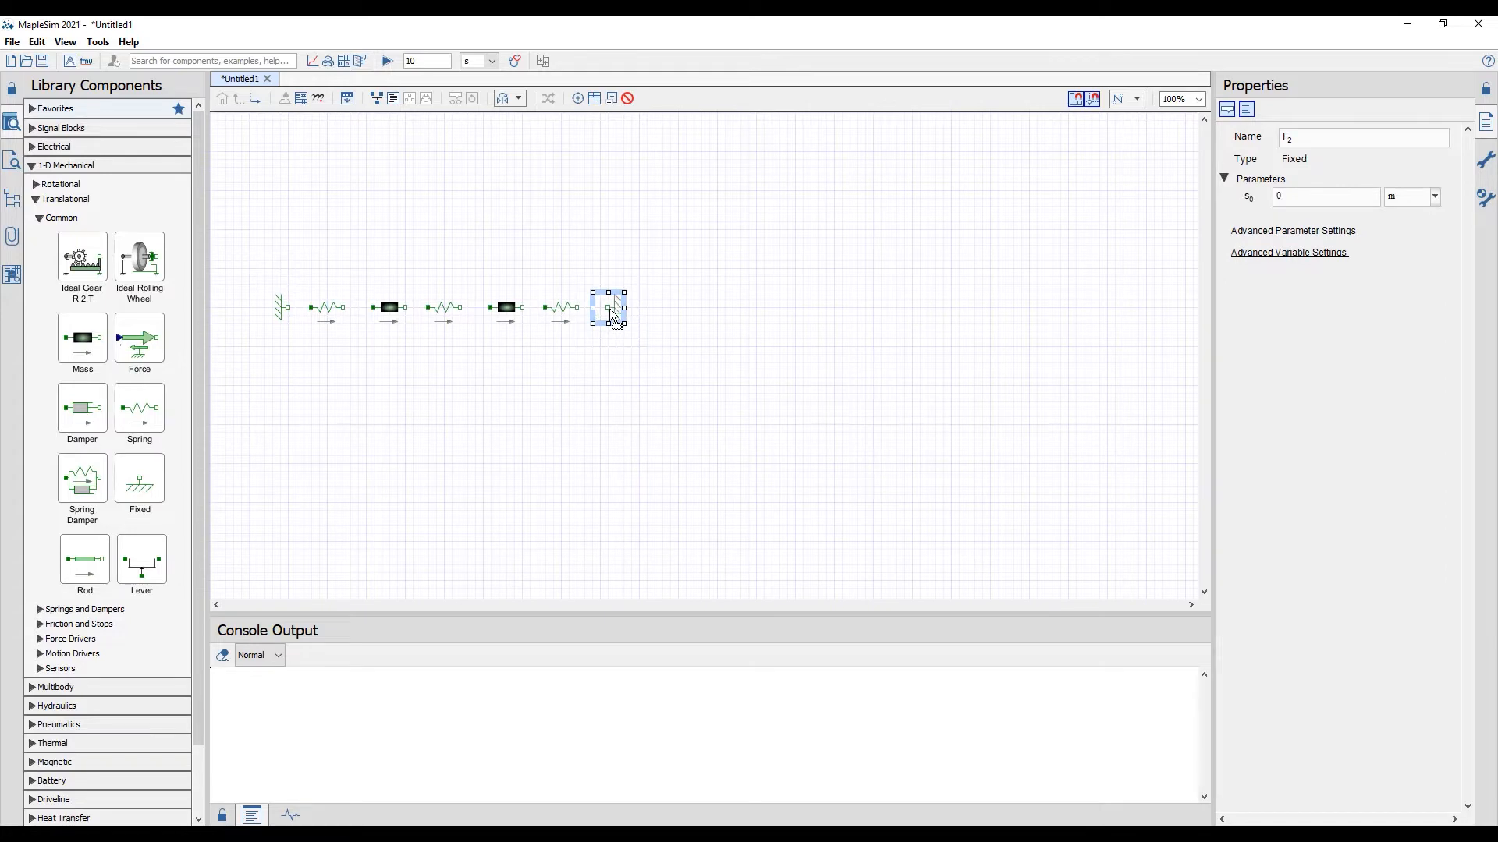
Step: Connect the row in series from the first fixed component through the springs and masses to the second fixed component
{"action": "left_click", "coordinate": [531, 386]}
{"action": "scroll", "coordinate": [427, 347], "scroll_direction": "up", "scroll_amount": 2}
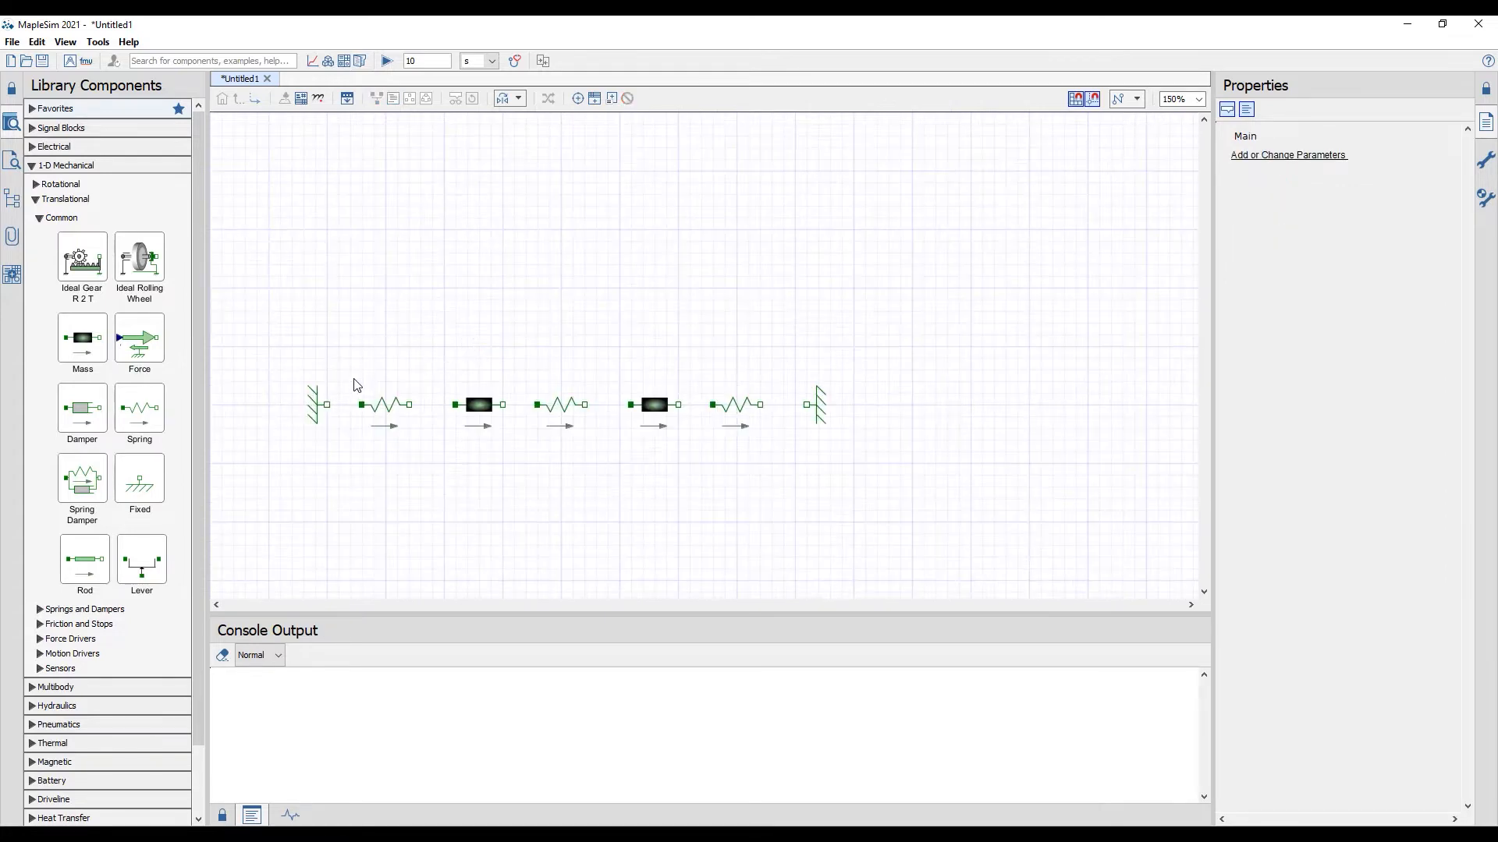
{"action": "left_click", "coordinate": [327, 405]}
{"action": "left_click", "coordinate": [361, 405]}
{"action": "left_click", "coordinate": [406, 405]}
{"action": "left_click", "coordinate": [456, 405]}
{"action": "left_click", "coordinate": [537, 405]}
{"action": "left_click", "coordinate": [585, 405]}
{"action": "left_click", "coordinate": [631, 405]}
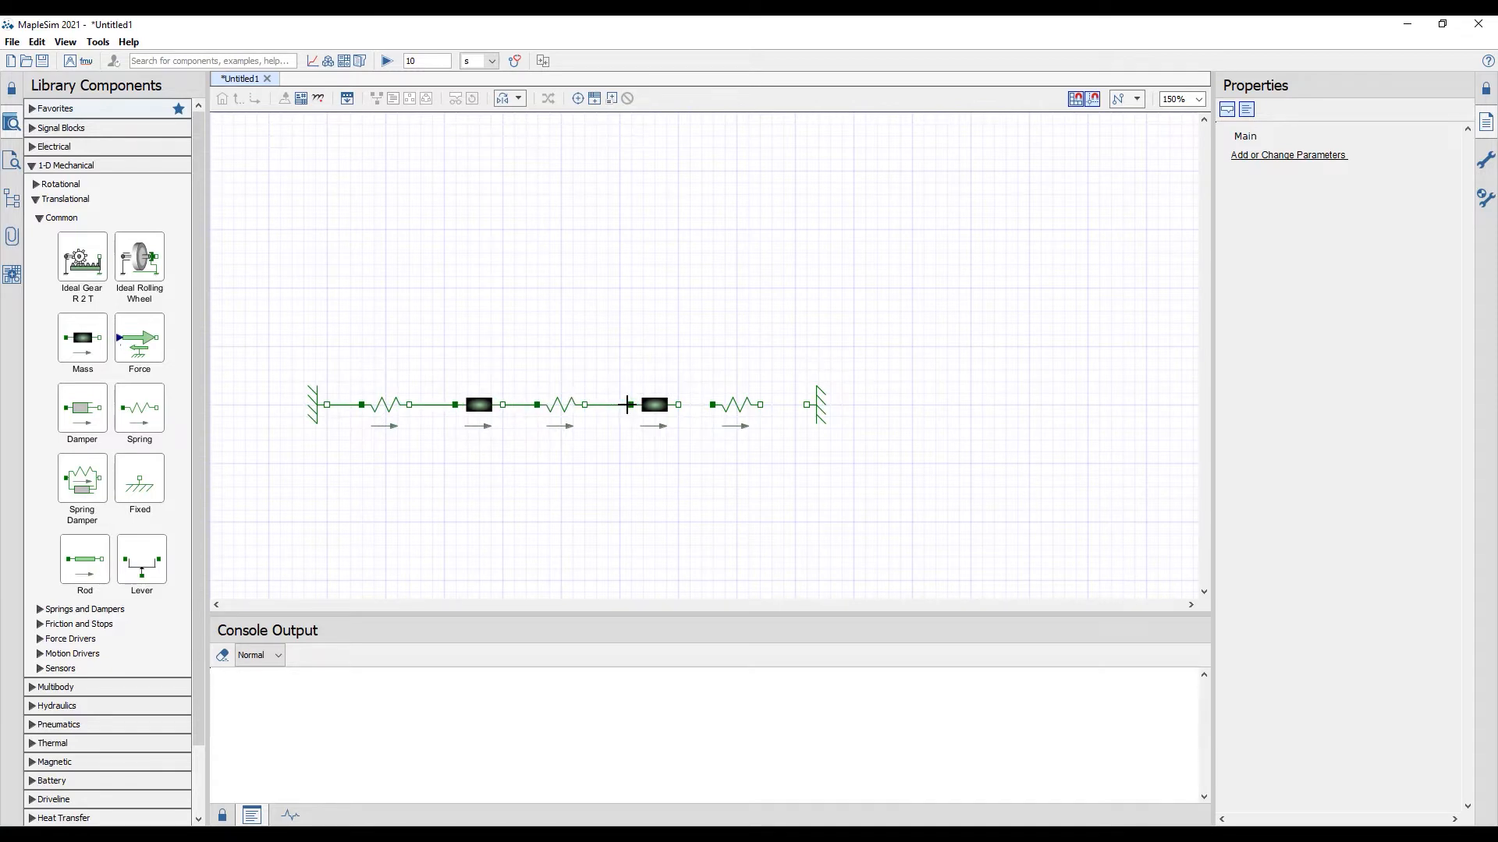
{"action": "left_click", "coordinate": [677, 405]}
{"action": "left_click", "coordinate": [712, 405]}
{"action": "left_click", "coordinate": [760, 404]}
{"action": "left_click", "coordinate": [806, 405]}
Step: Add a parameter block above the chain and define parameter m in it with type Mass [kg]
{"action": "left_click", "coordinate": [595, 99]}
{"action": "left_click", "coordinate": [621, 171]}
{"action": "double_click", "coordinate": [621, 174]}
{"action": "left_click", "coordinate": [305, 166]}
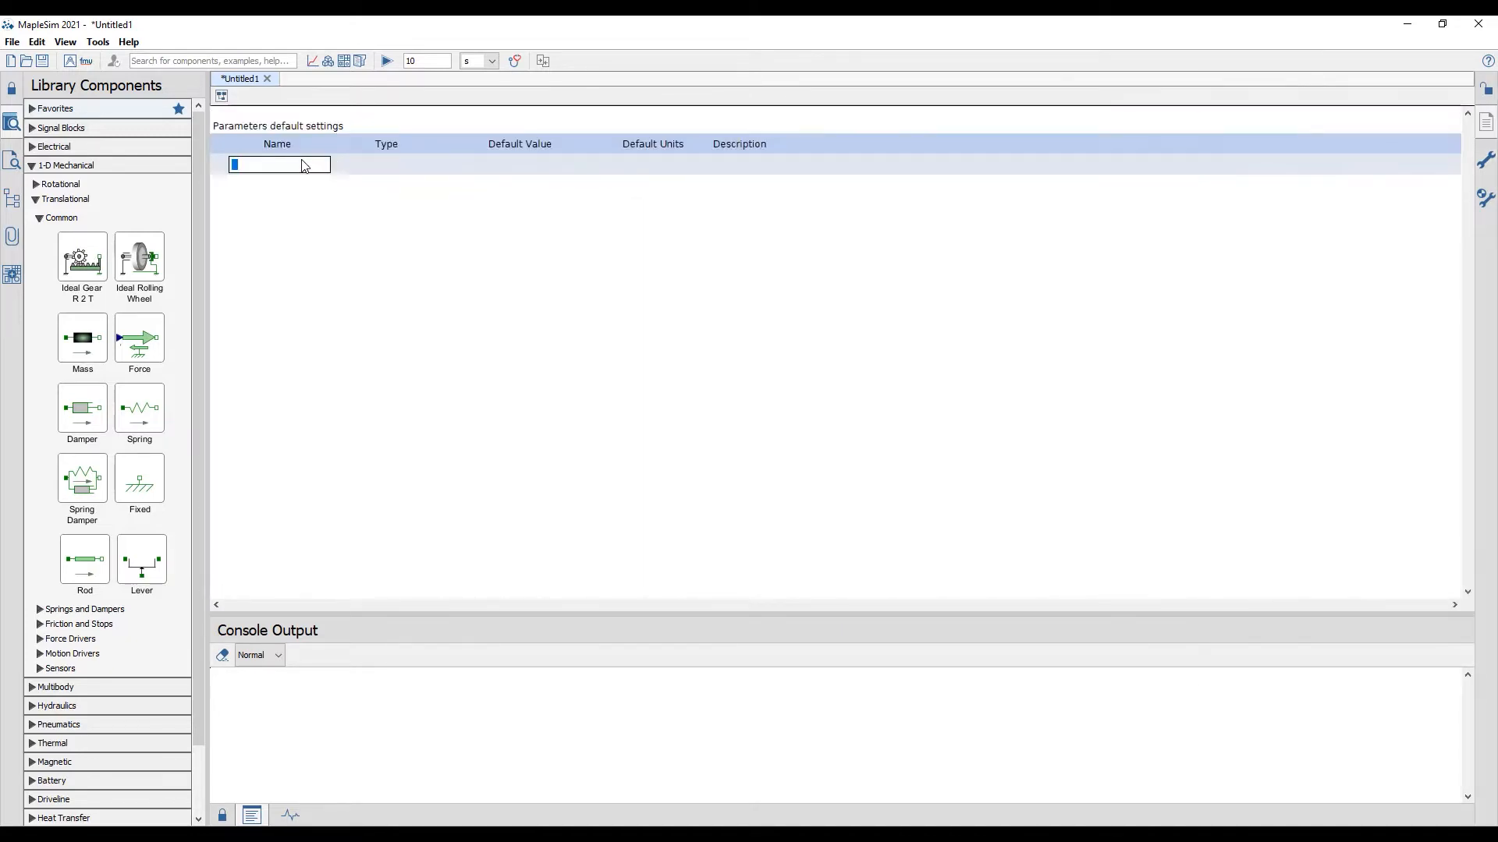
{"action": "left_click", "coordinate": [382, 164]}
{"action": "left_click", "coordinate": [390, 166]}
{"action": "scroll", "coordinate": [381, 257], "scroll_direction": "down", "scroll_amount": 3}
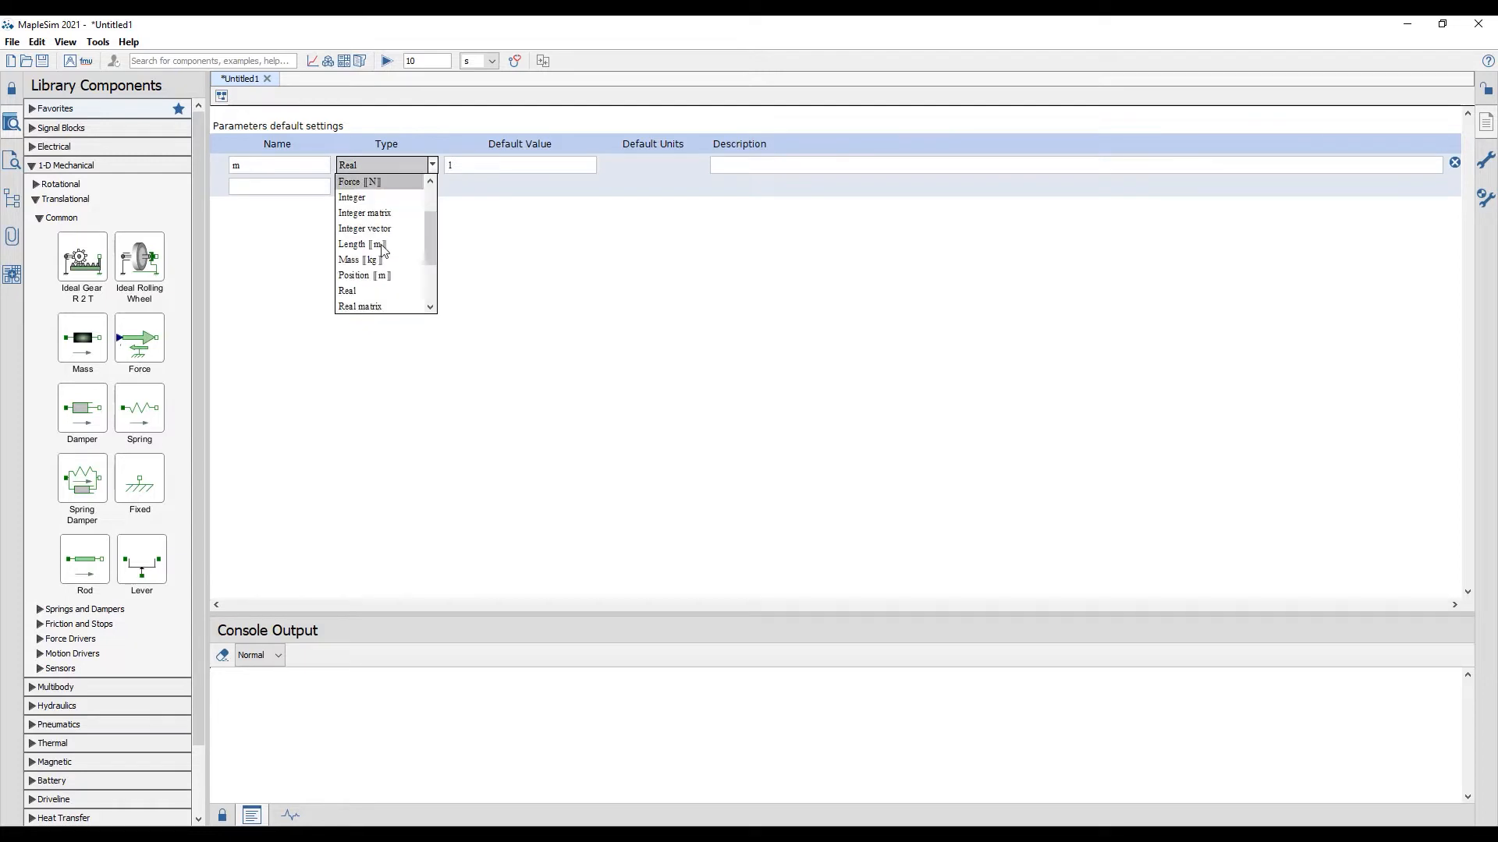
{"action": "left_click", "coordinate": [381, 262]}
Step: Define parameter k as a translational spring constant with a default value of 10 N/m
{"action": "left_click", "coordinate": [310, 191]}
{"action": "left_click", "coordinate": [310, 191]}
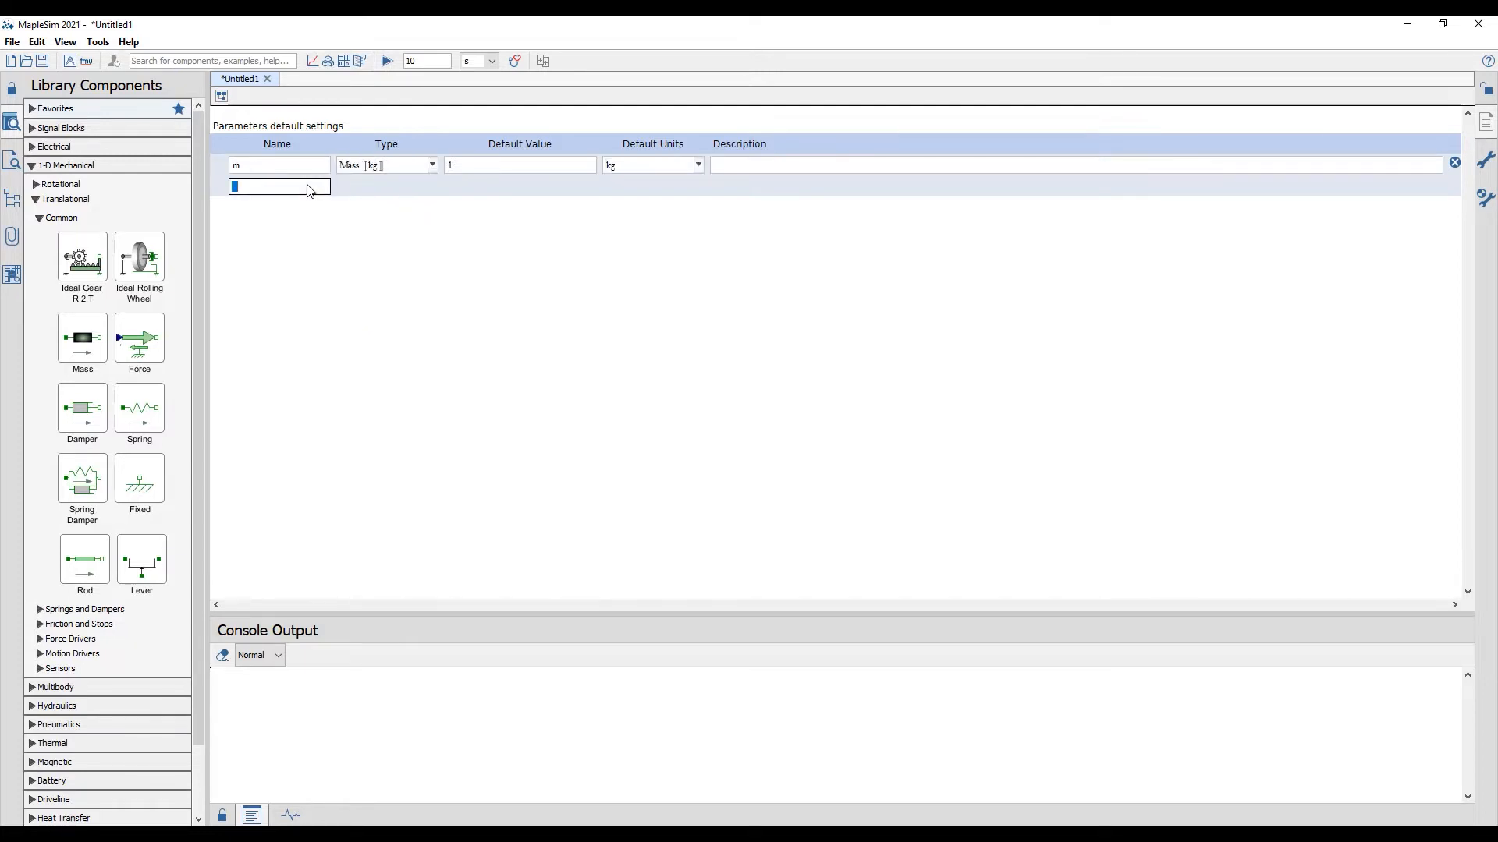
{"action": "type", "text": "k"}
{"action": "left_click", "coordinate": [382, 187]}
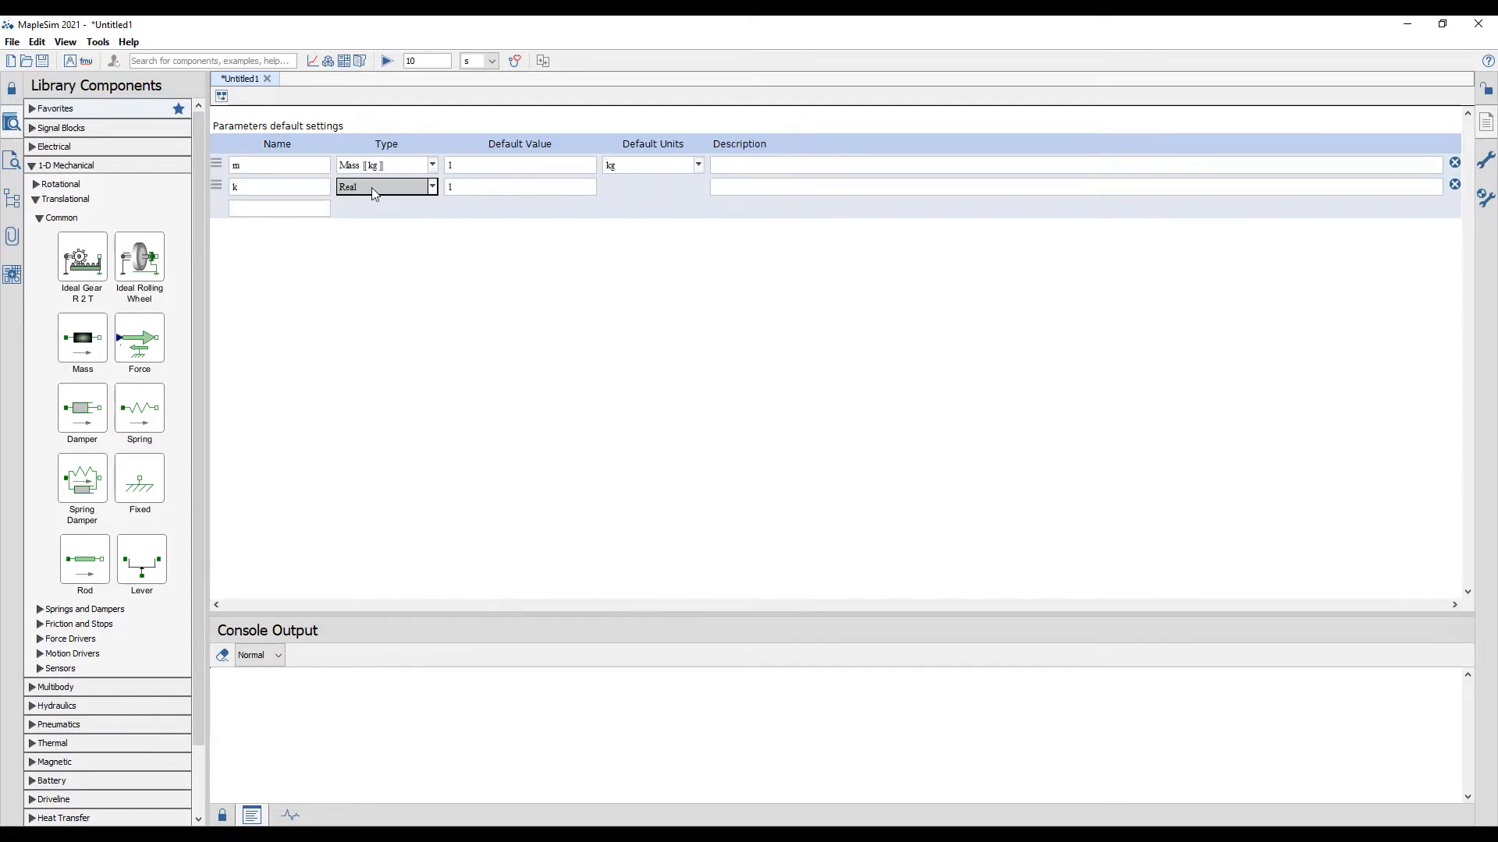
{"action": "left_click", "coordinate": [390, 187]}
{"action": "left_click", "coordinate": [374, 294]}
{"action": "left_click", "coordinate": [494, 199]}
{"action": "left_click", "coordinate": [496, 201]}
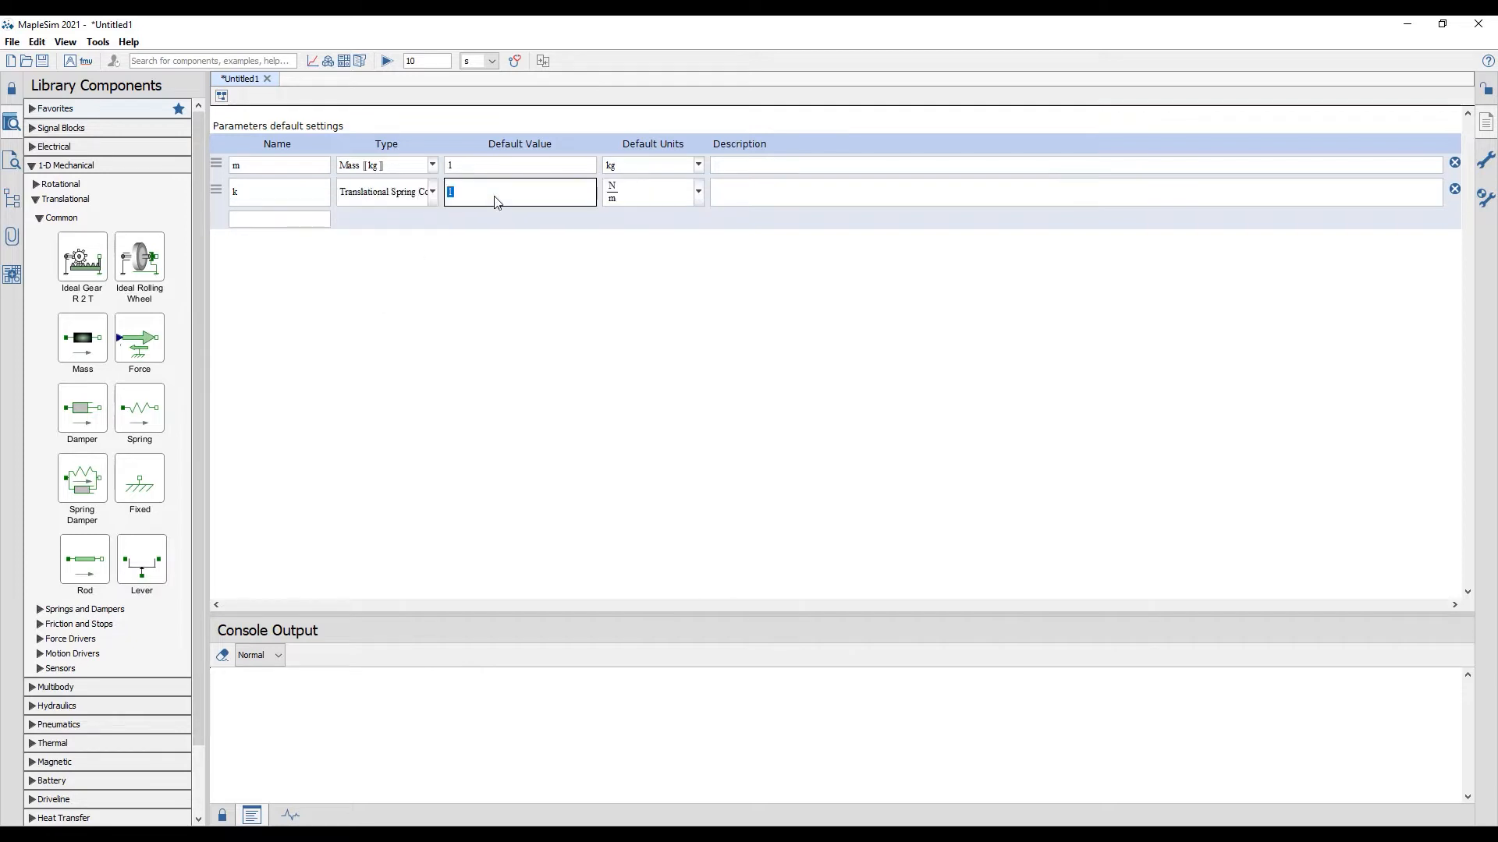
{"action": "type", "text": "10"}
Step: Define parameter l0 with type Length [m] and default value 0.2 m, and return to the model diagram
{"action": "left_click", "coordinate": [310, 220]}
{"action": "left_click", "coordinate": [309, 221]}
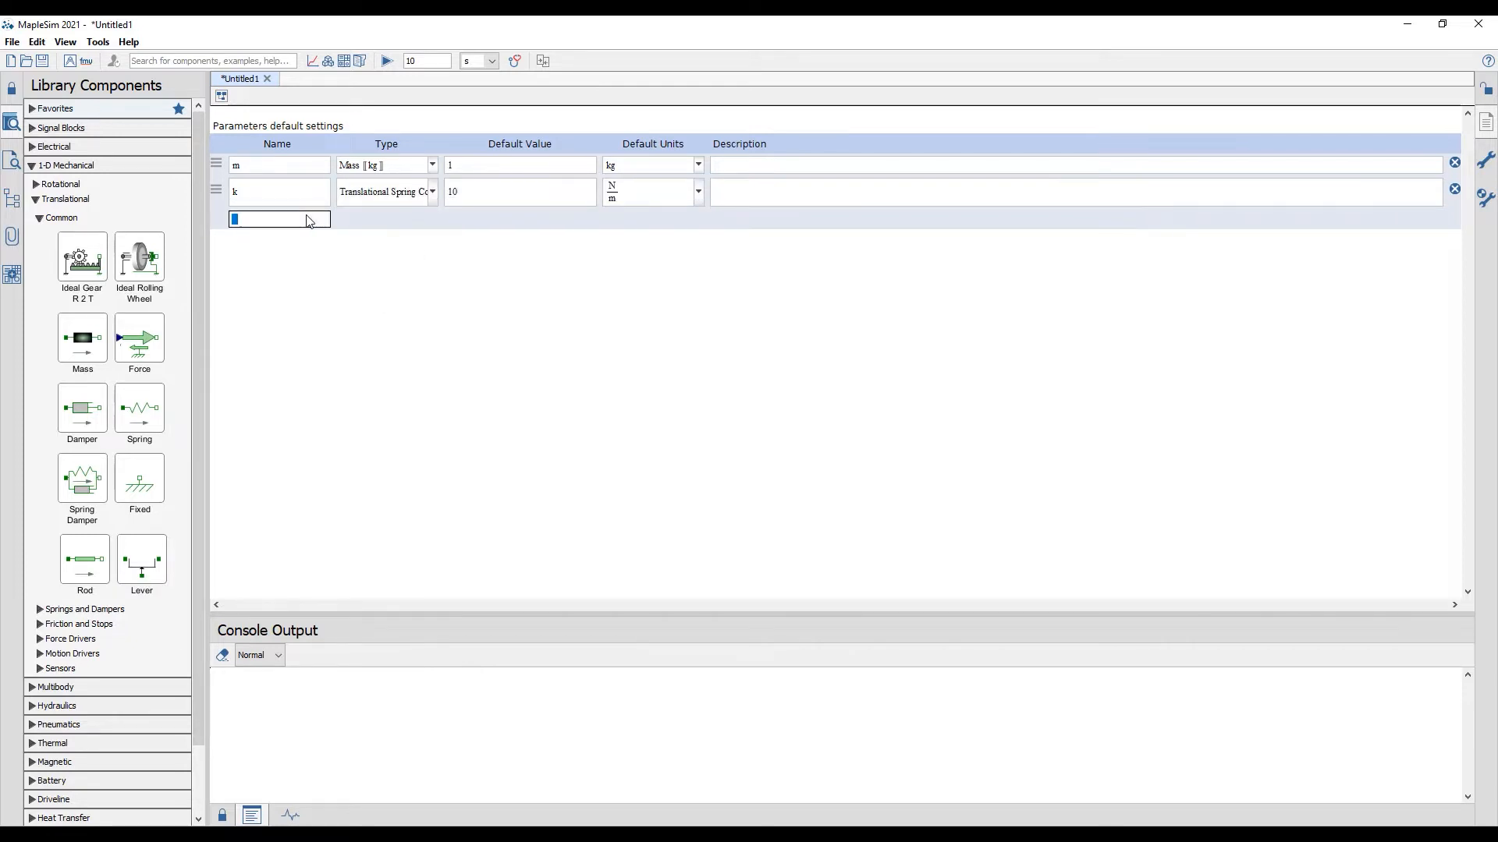
{"action": "key", "text": "Return"}
{"action": "left_click", "coordinate": [365, 220]}
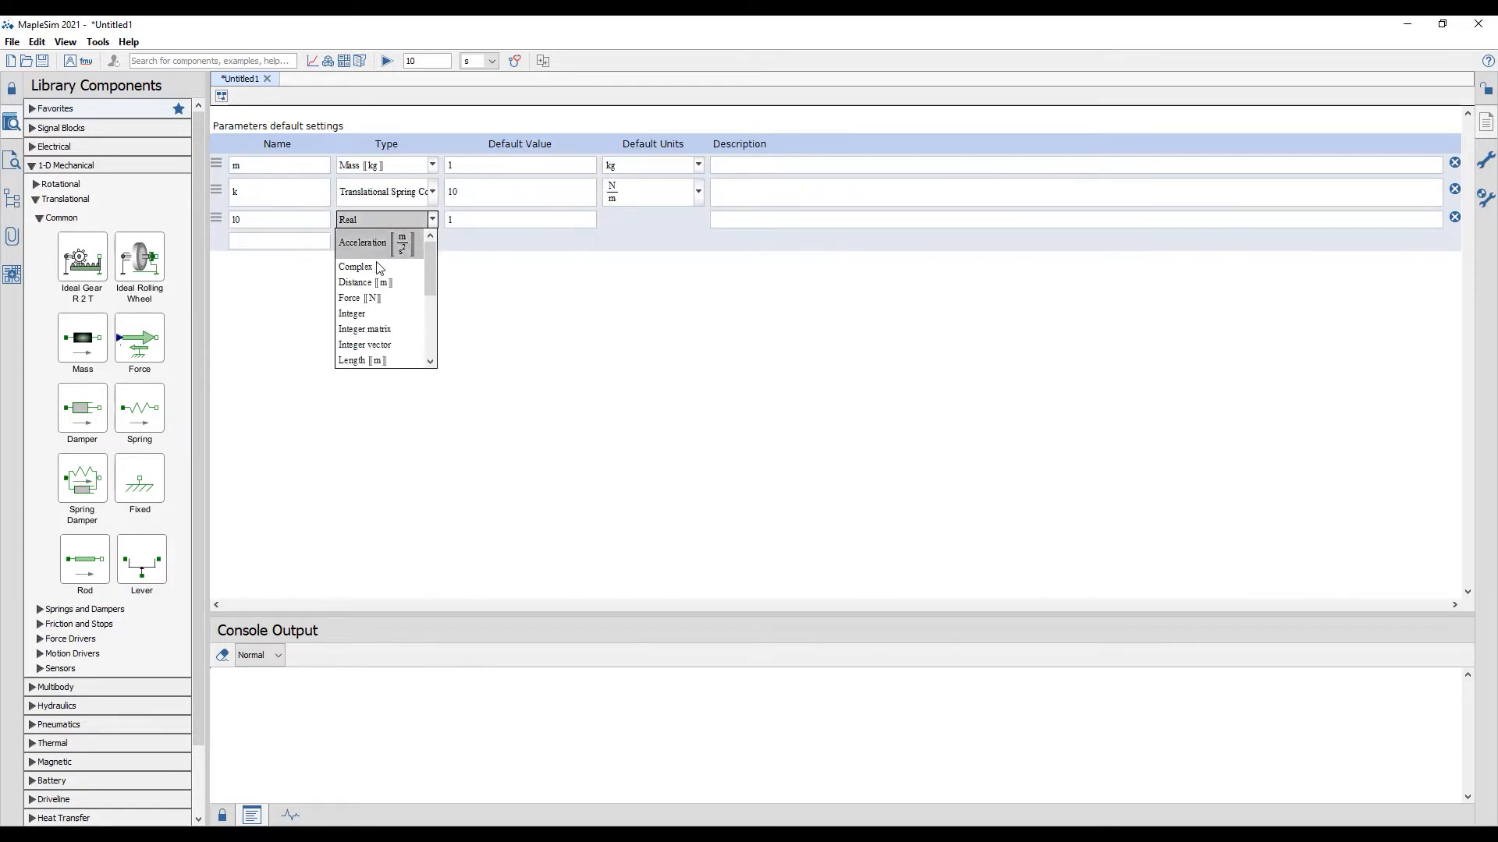
{"action": "left_click", "coordinate": [373, 360]}
{"action": "left_click", "coordinate": [480, 220]}
{"action": "left_click", "coordinate": [483, 223]}
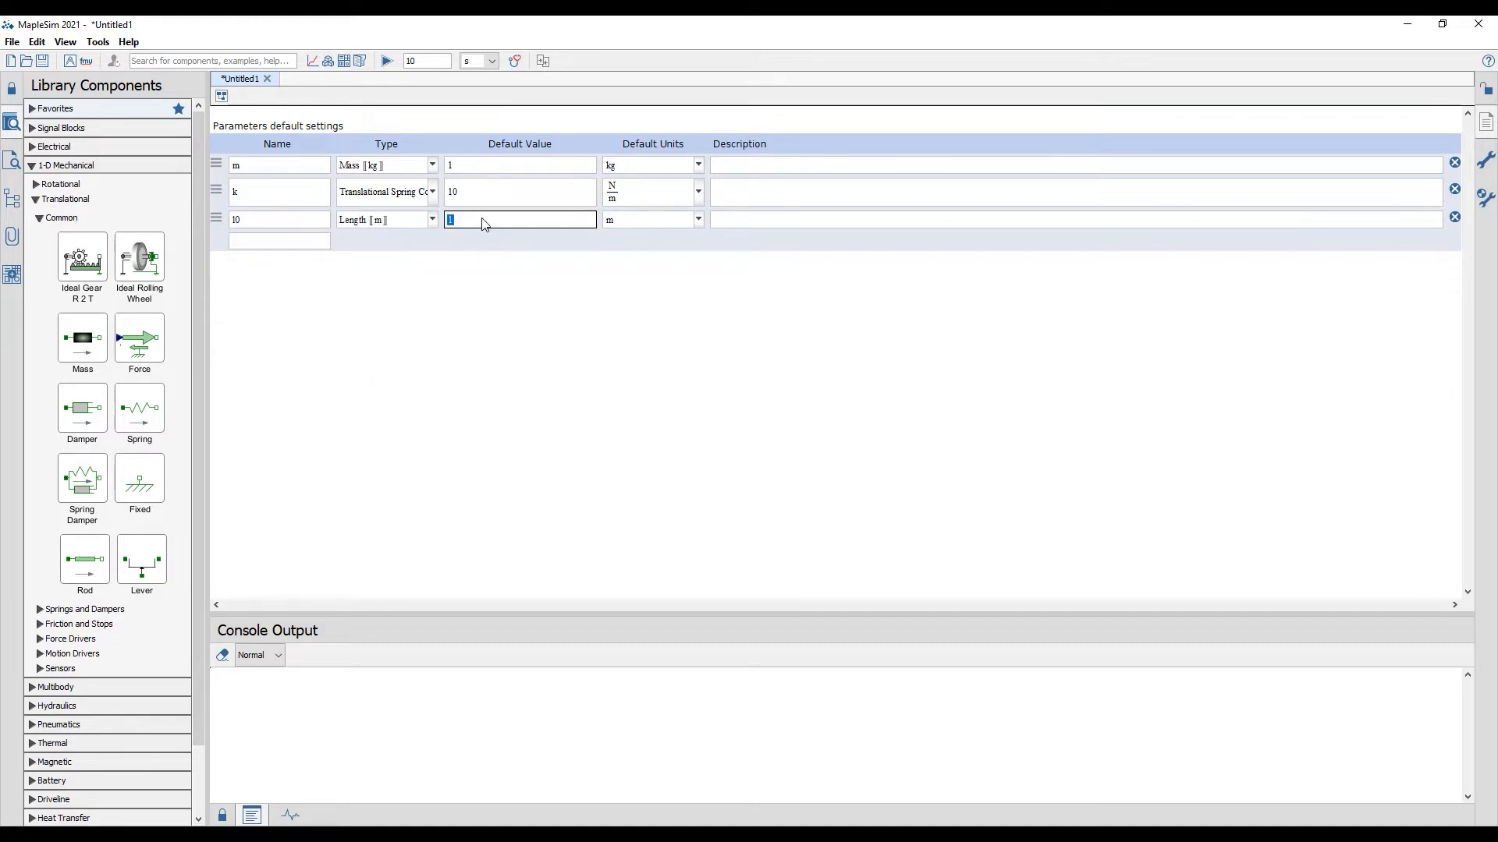
{"action": "type", "text": "0.2"}
{"action": "key", "text": "Tab"}
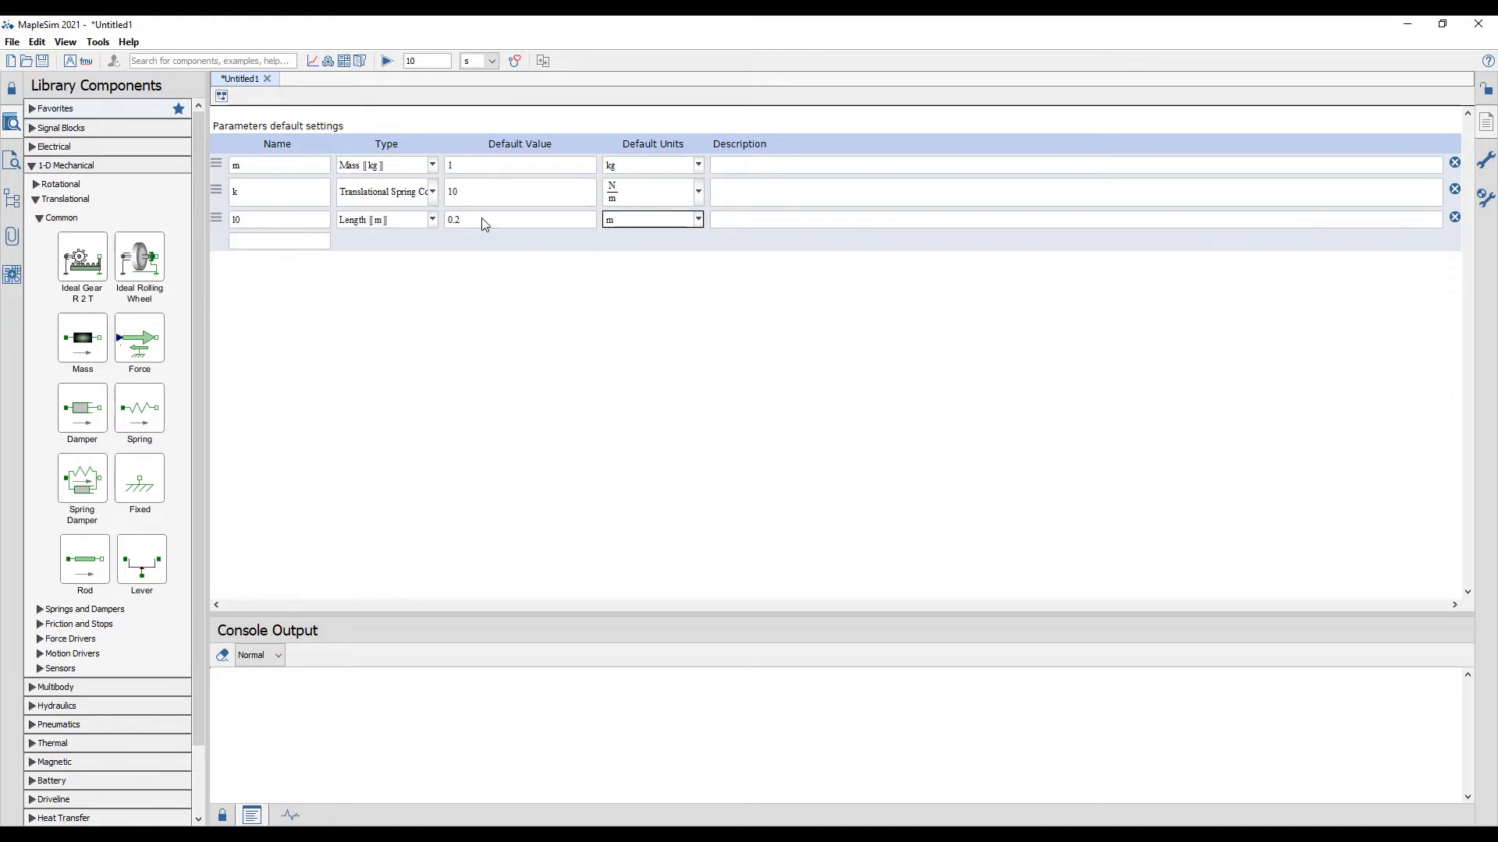
{"action": "left_click", "coordinate": [222, 97]}
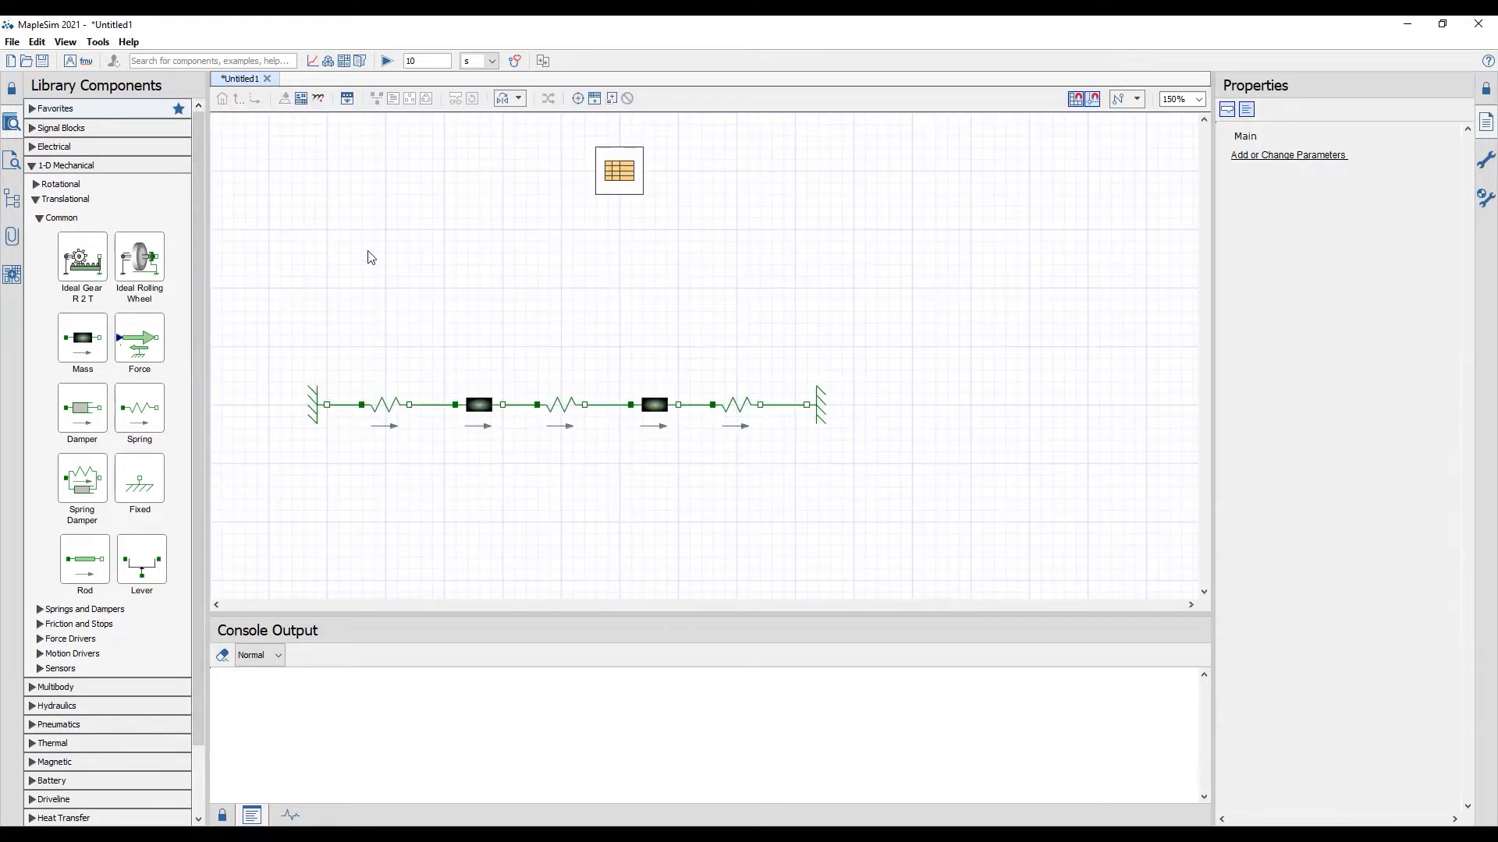
Step: Set the stiffness c to k and the unstretched length s_rel0 to l0 for all three springs together
{"action": "left_click", "coordinate": [386, 404]}
{"action": "left_click", "coordinate": [572, 411], "text": "ctrl"}
{"action": "left_click", "coordinate": [733, 413], "text": "ctrl"}
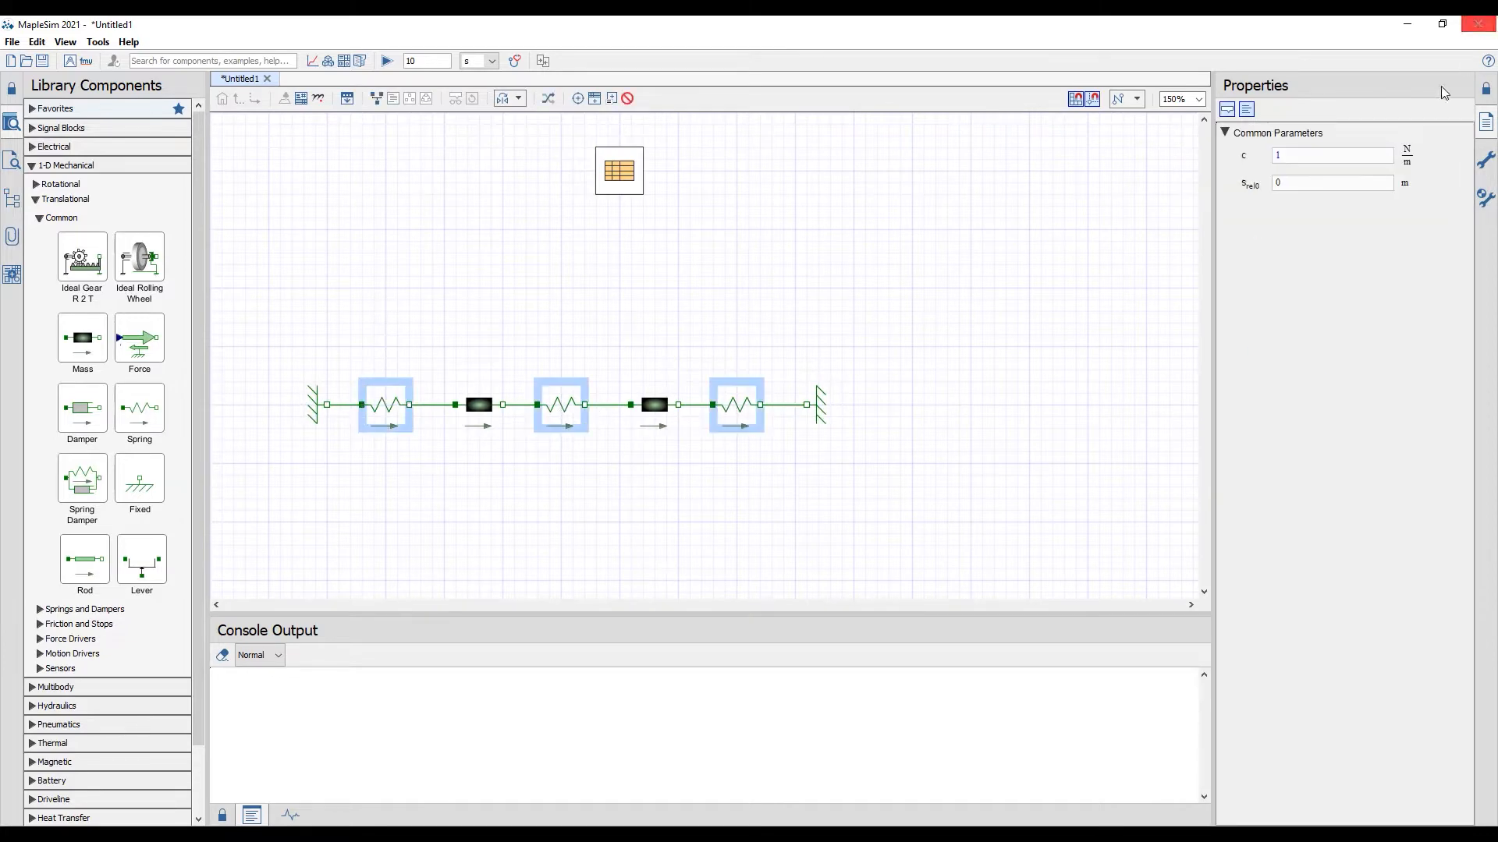
{"action": "left_click", "coordinate": [1343, 156]}
{"action": "type", "text": "k"}
{"action": "key", "text": "Tab"}
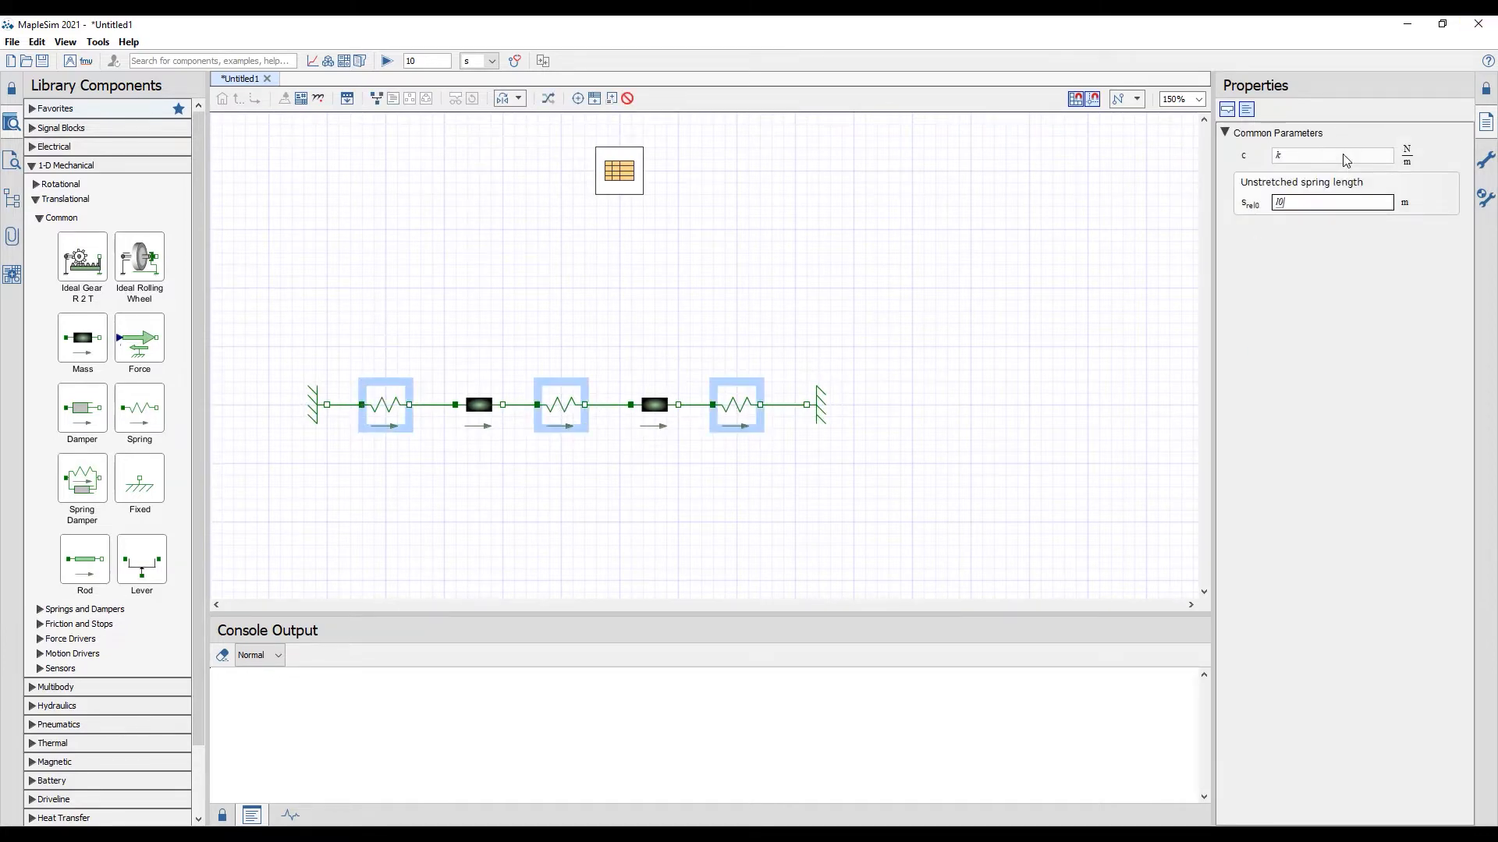
Step: Set the mass parameter of both sliding masses to m
{"action": "left_click", "coordinate": [476, 414]}
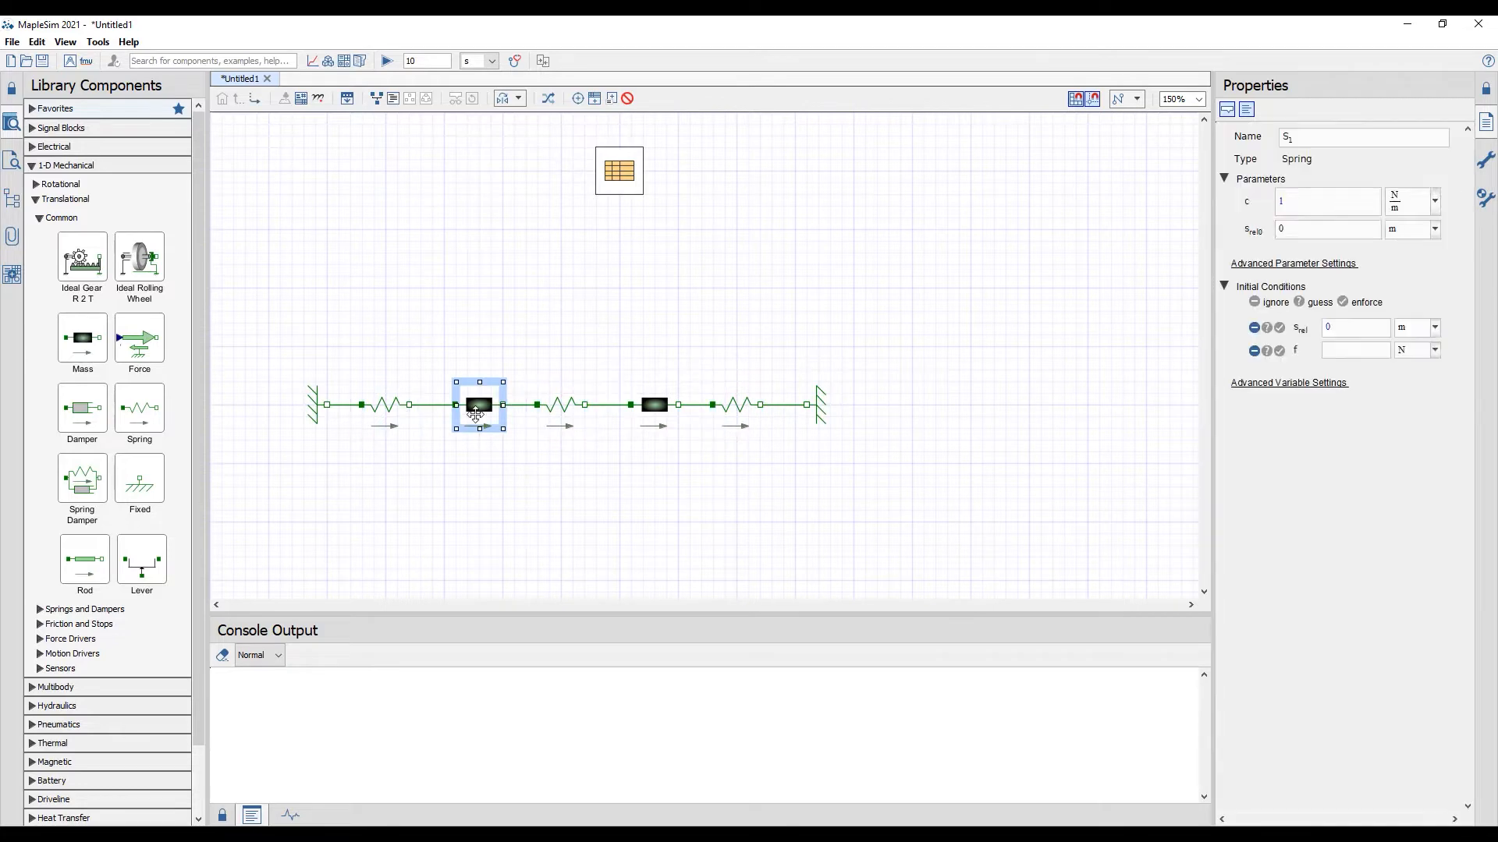
{"action": "left_click", "coordinate": [654, 405], "text": "ctrl"}
{"action": "left_click", "coordinate": [1332, 152]}
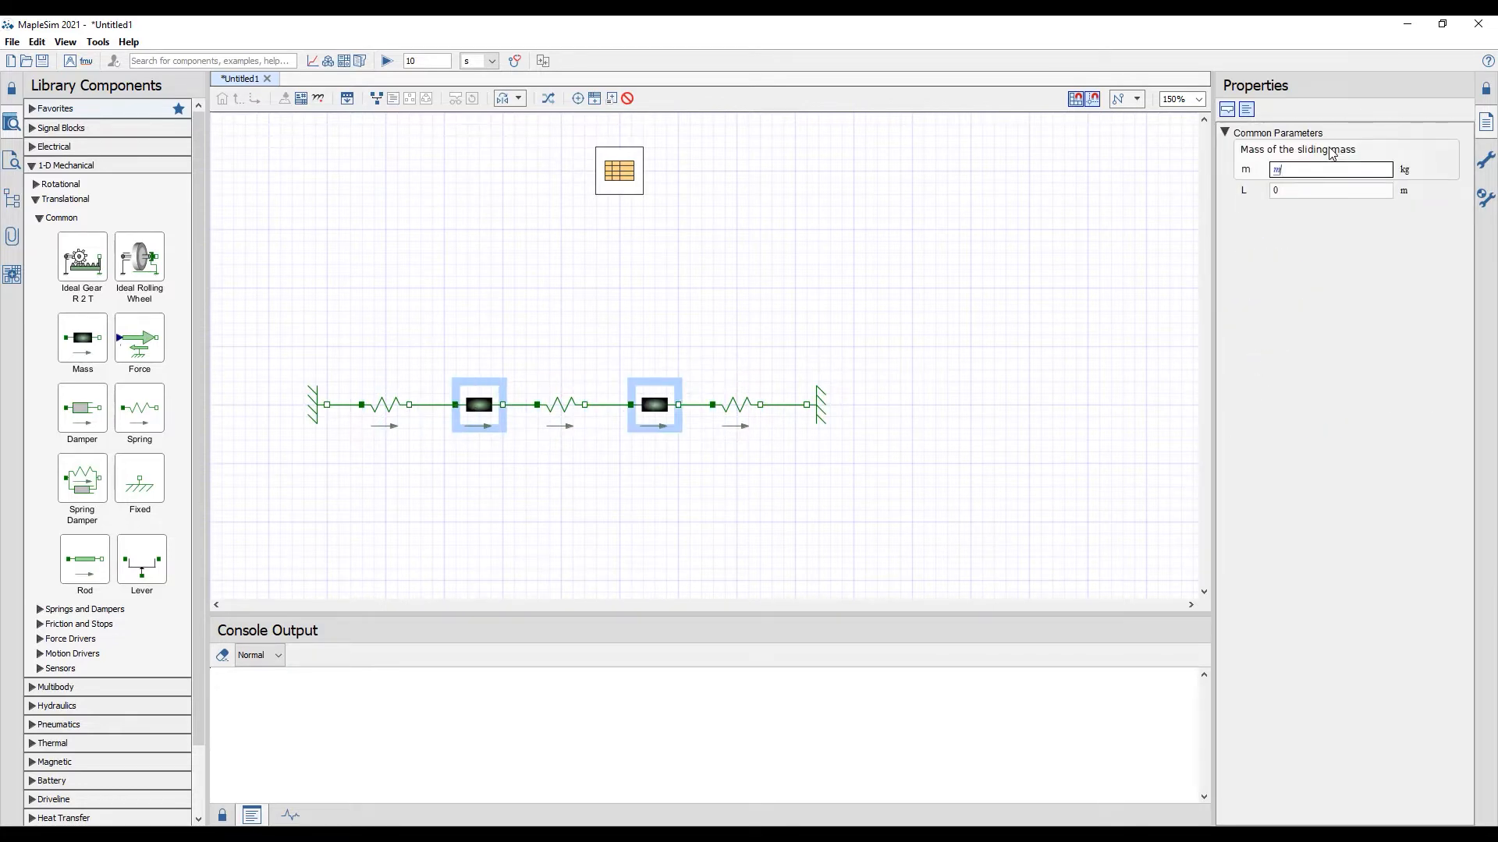
{"action": "type", "text": "m"}
{"action": "left_click", "coordinate": [996, 348]}
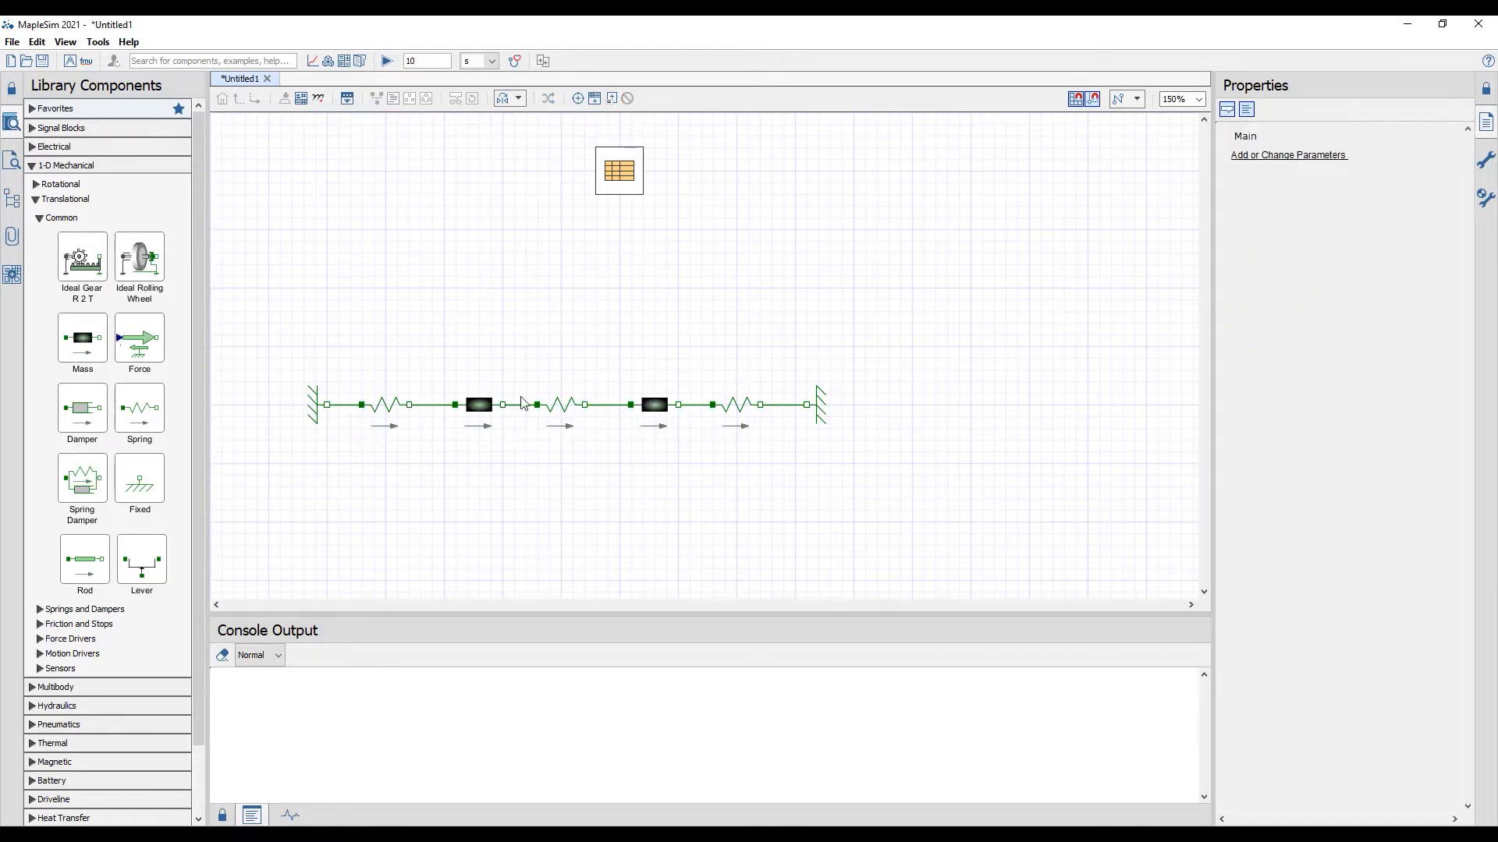
Step: Set the initial position s of the first mass to l0, enforced, and that of the second mass to 2·l0
{"action": "left_click", "coordinate": [478, 411]}
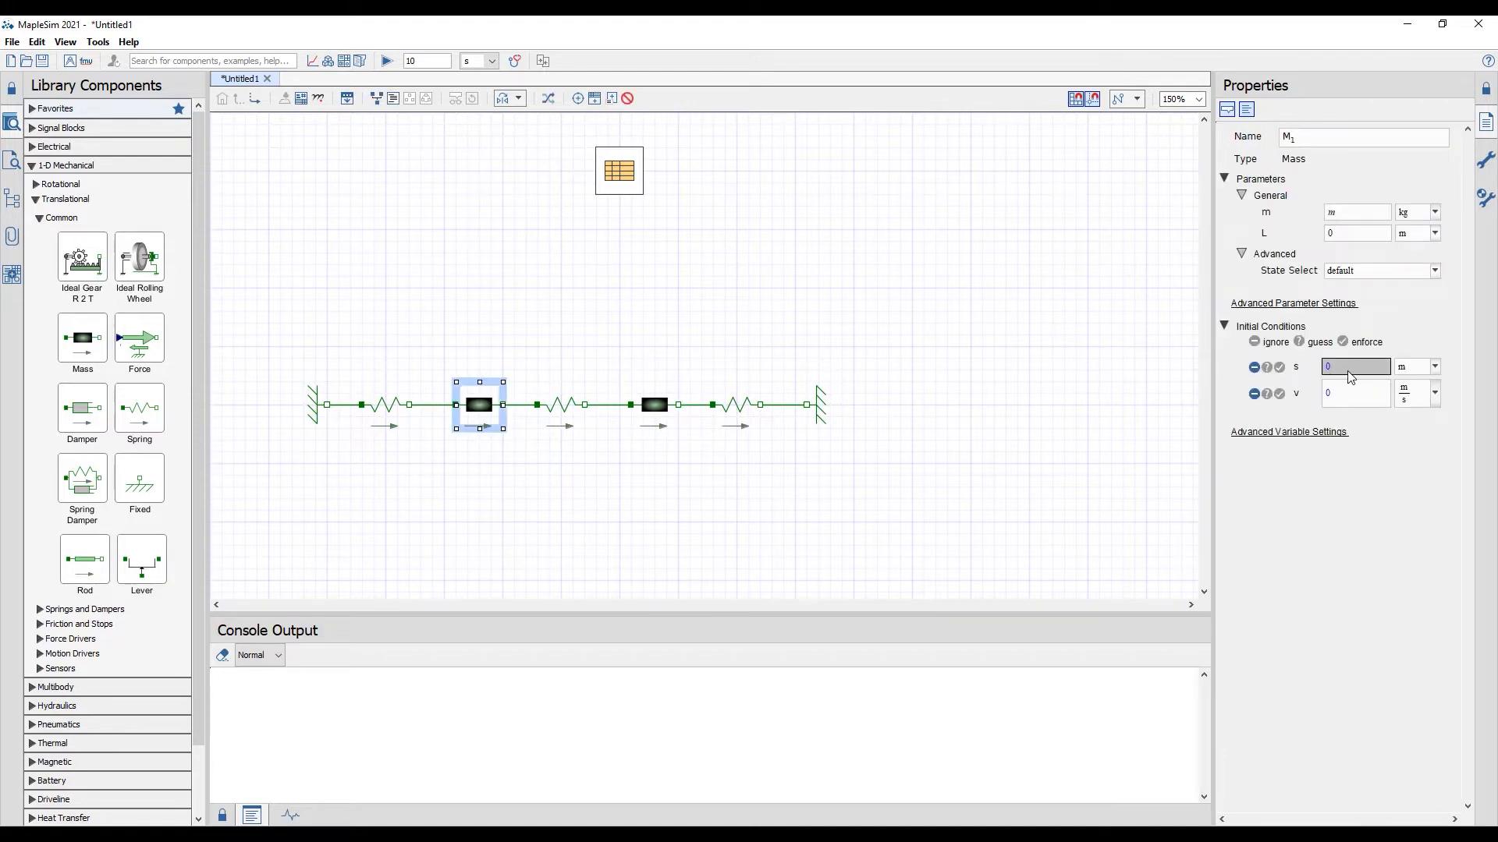
{"action": "key", "text": "Tab"}
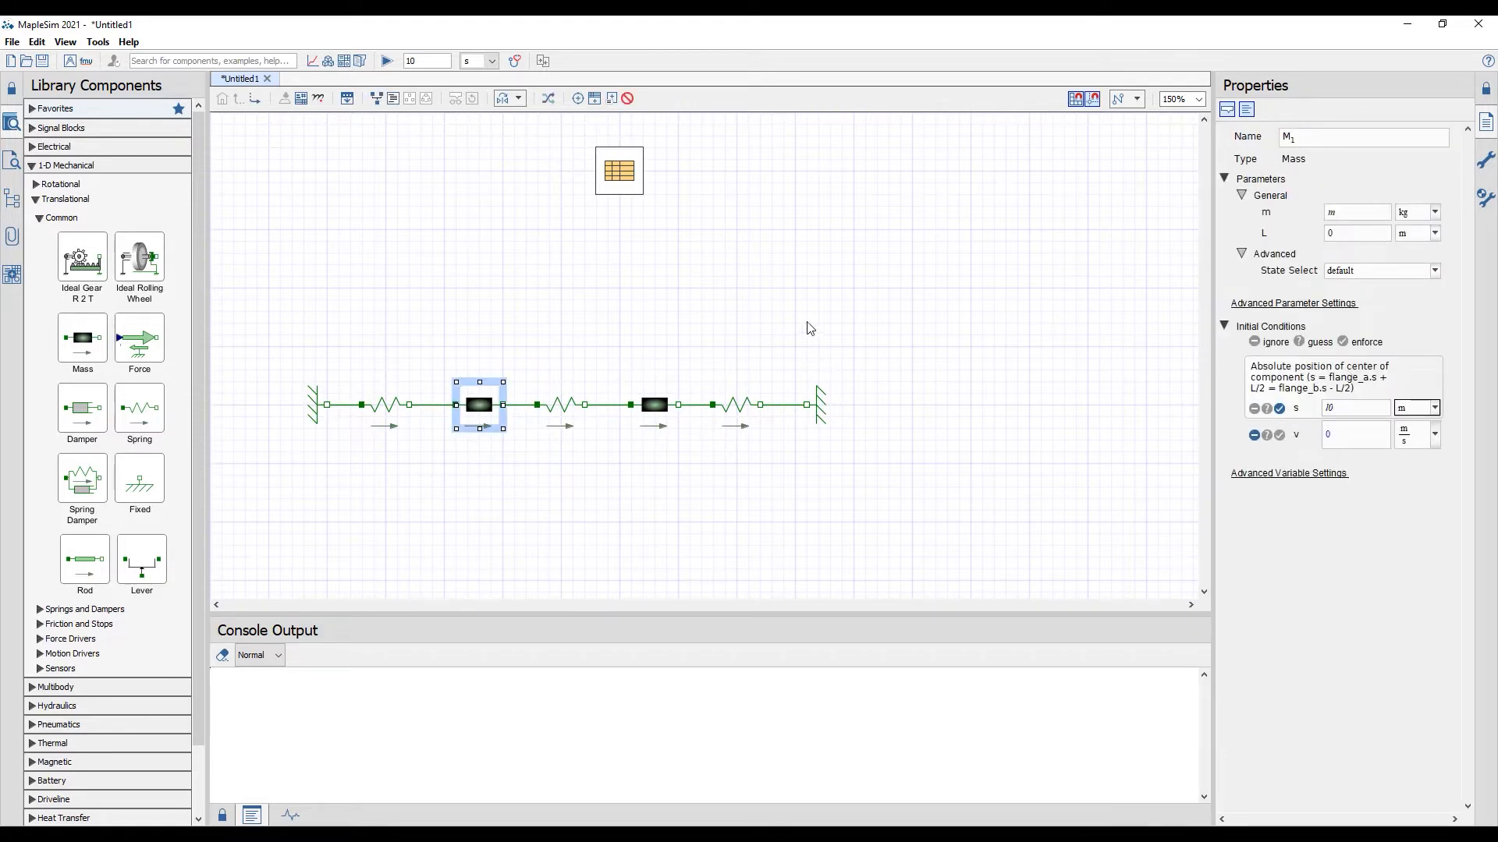
{"action": "left_click", "coordinate": [652, 412]}
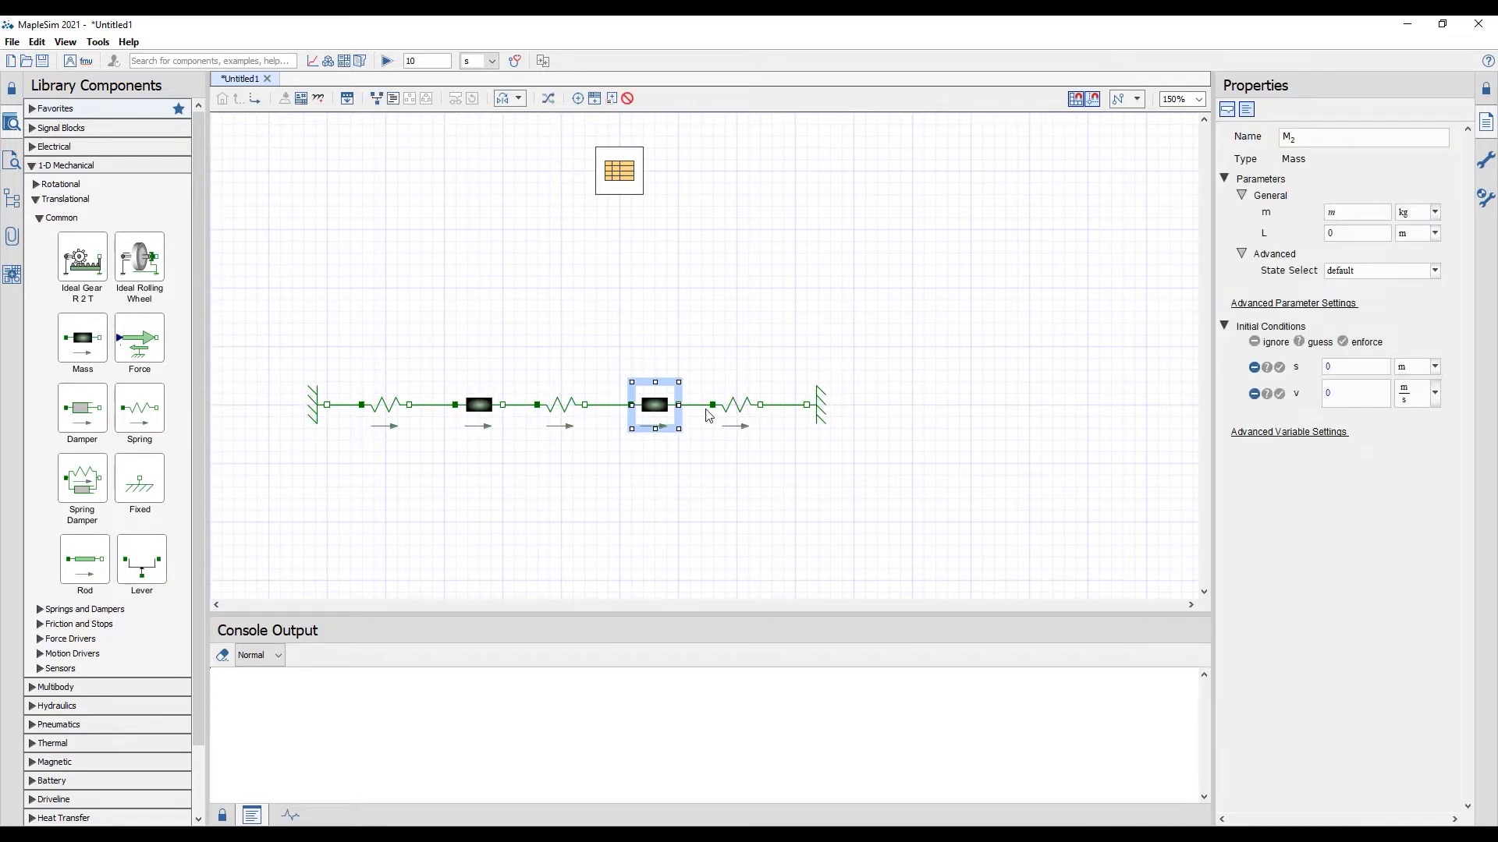
{"action": "left_click", "coordinate": [1347, 368]}
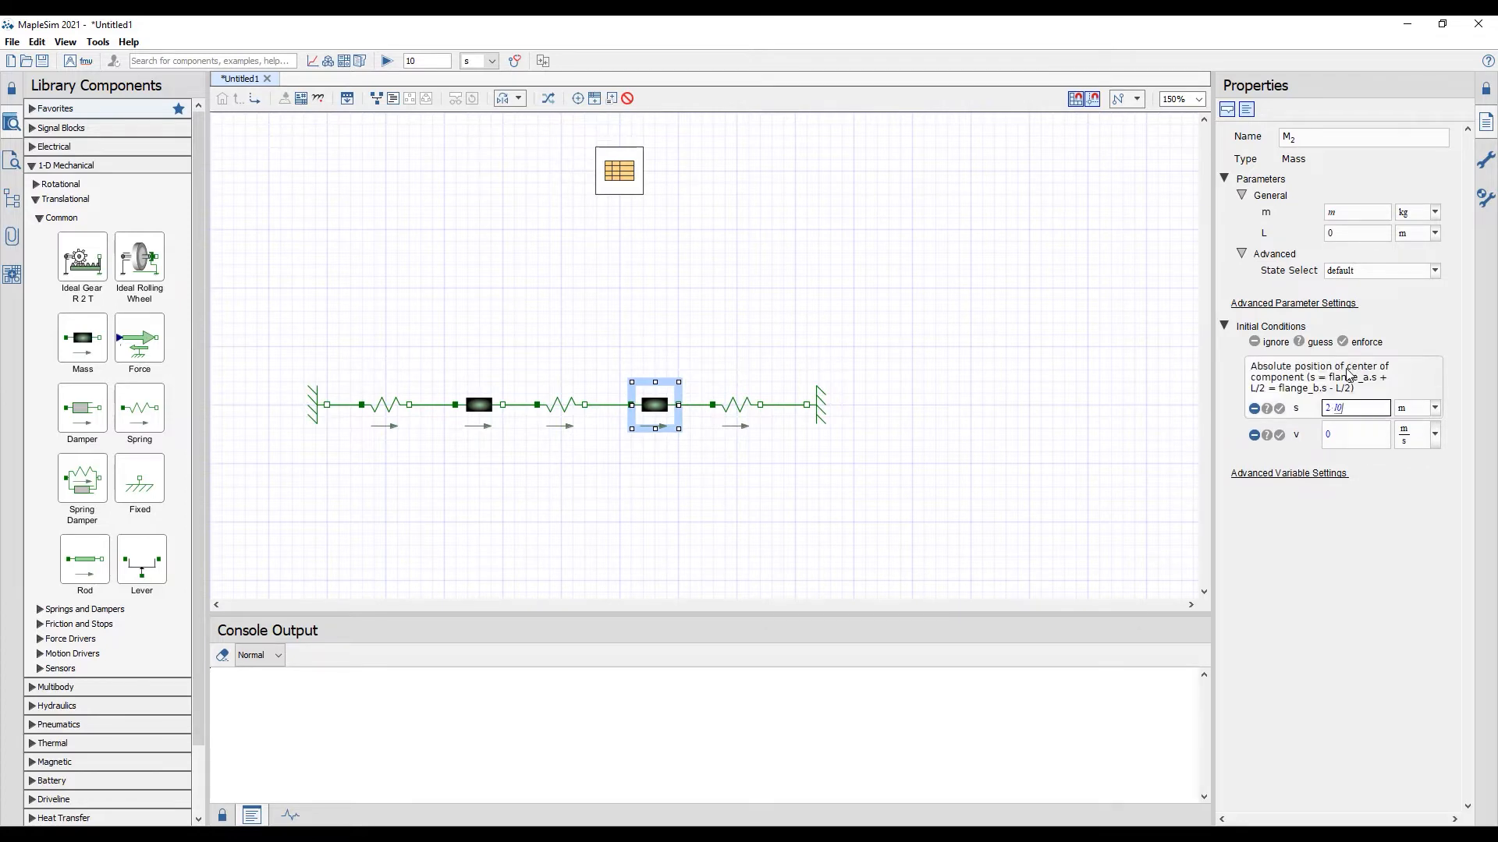
{"action": "key", "text": "Tab"}
Step: Set the offset position s0 of the fixed component at the chain's far end to 3·l0
{"action": "left_click", "coordinate": [302, 390]}
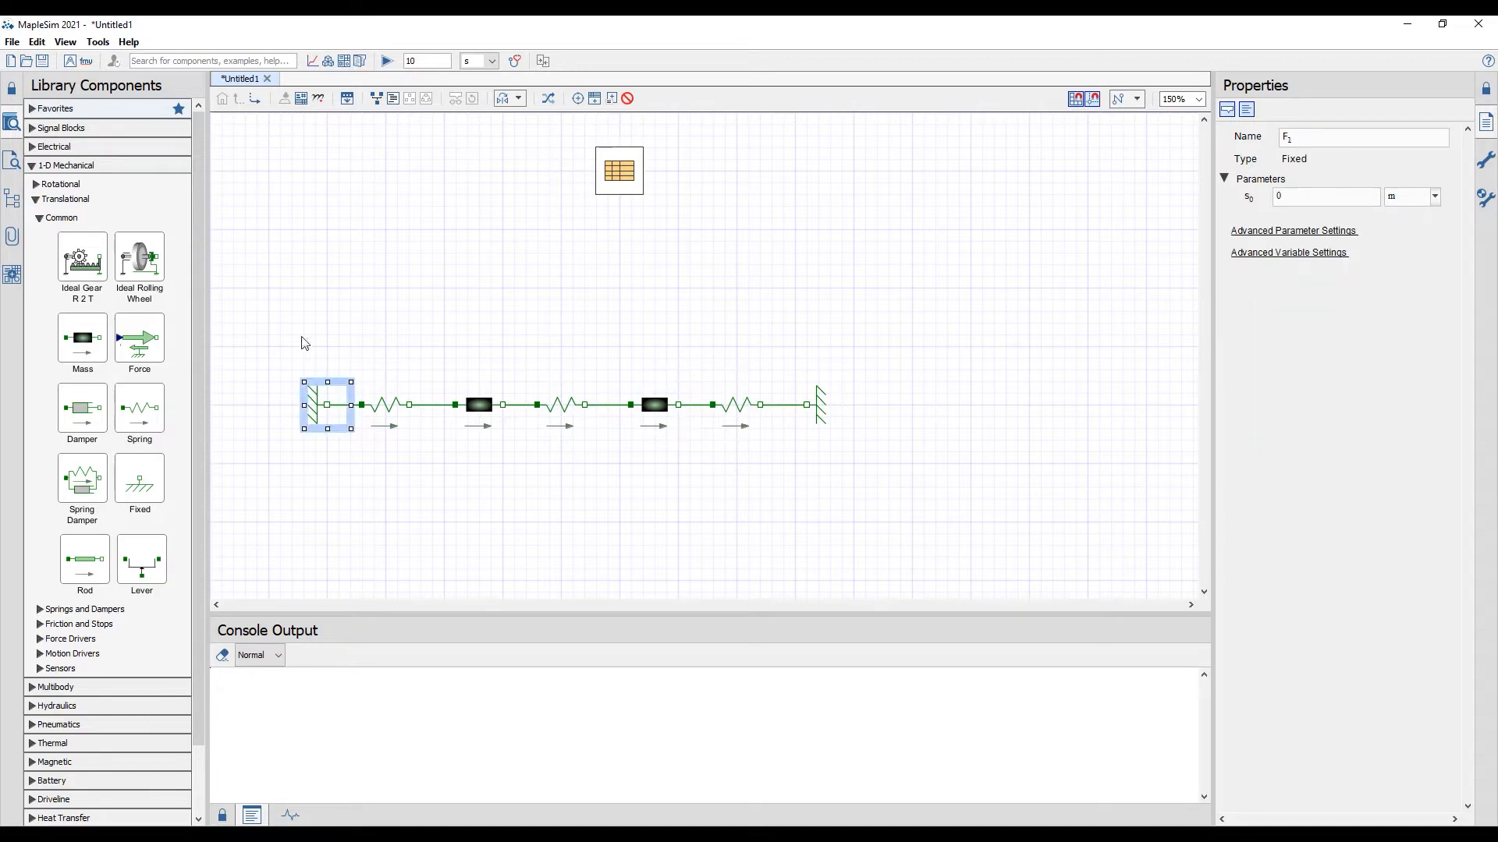
{"action": "left_click", "coordinate": [819, 406]}
{"action": "left_click", "coordinate": [1287, 198]}
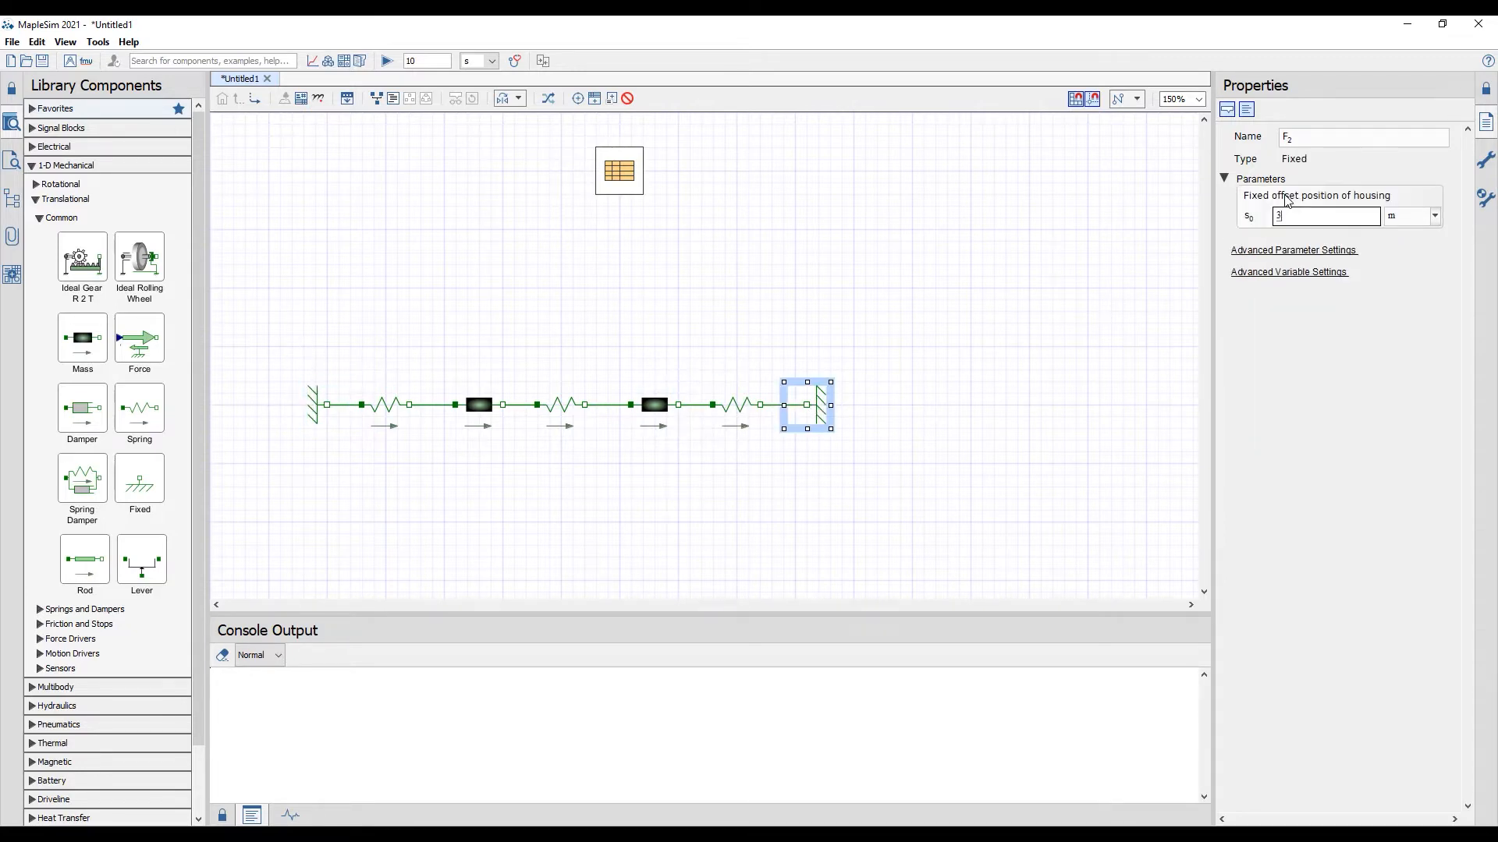
{"action": "key", "text": "Tab"}
{"action": "left_click", "coordinate": [801, 287]}
Step: Attach a length probe to the right flange of each of the two masses
{"action": "left_click", "coordinate": [577, 99]}
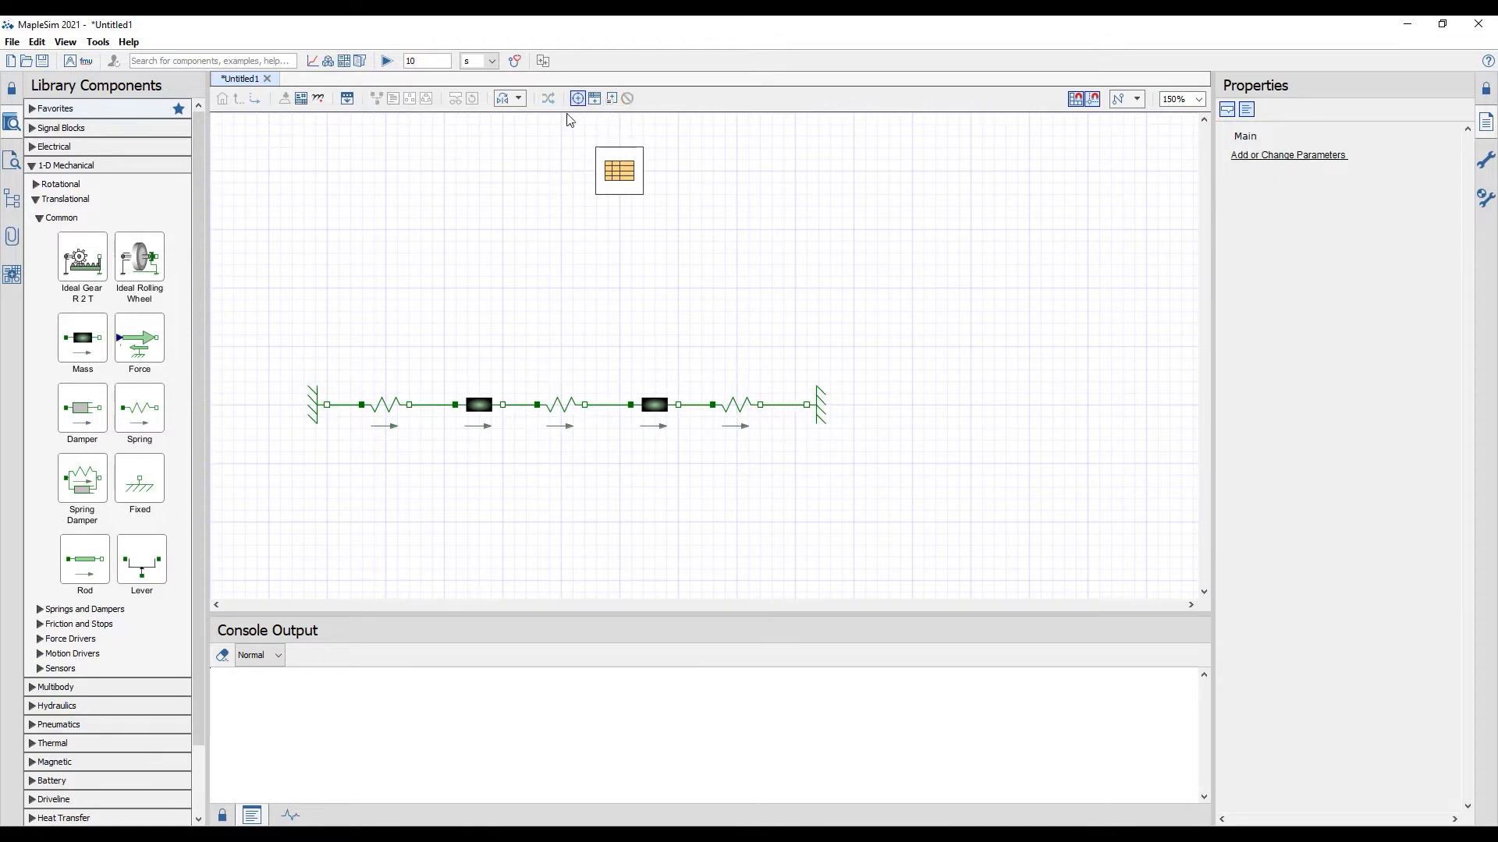
{"action": "left_click", "coordinate": [502, 405]}
{"action": "left_click", "coordinate": [523, 345]}
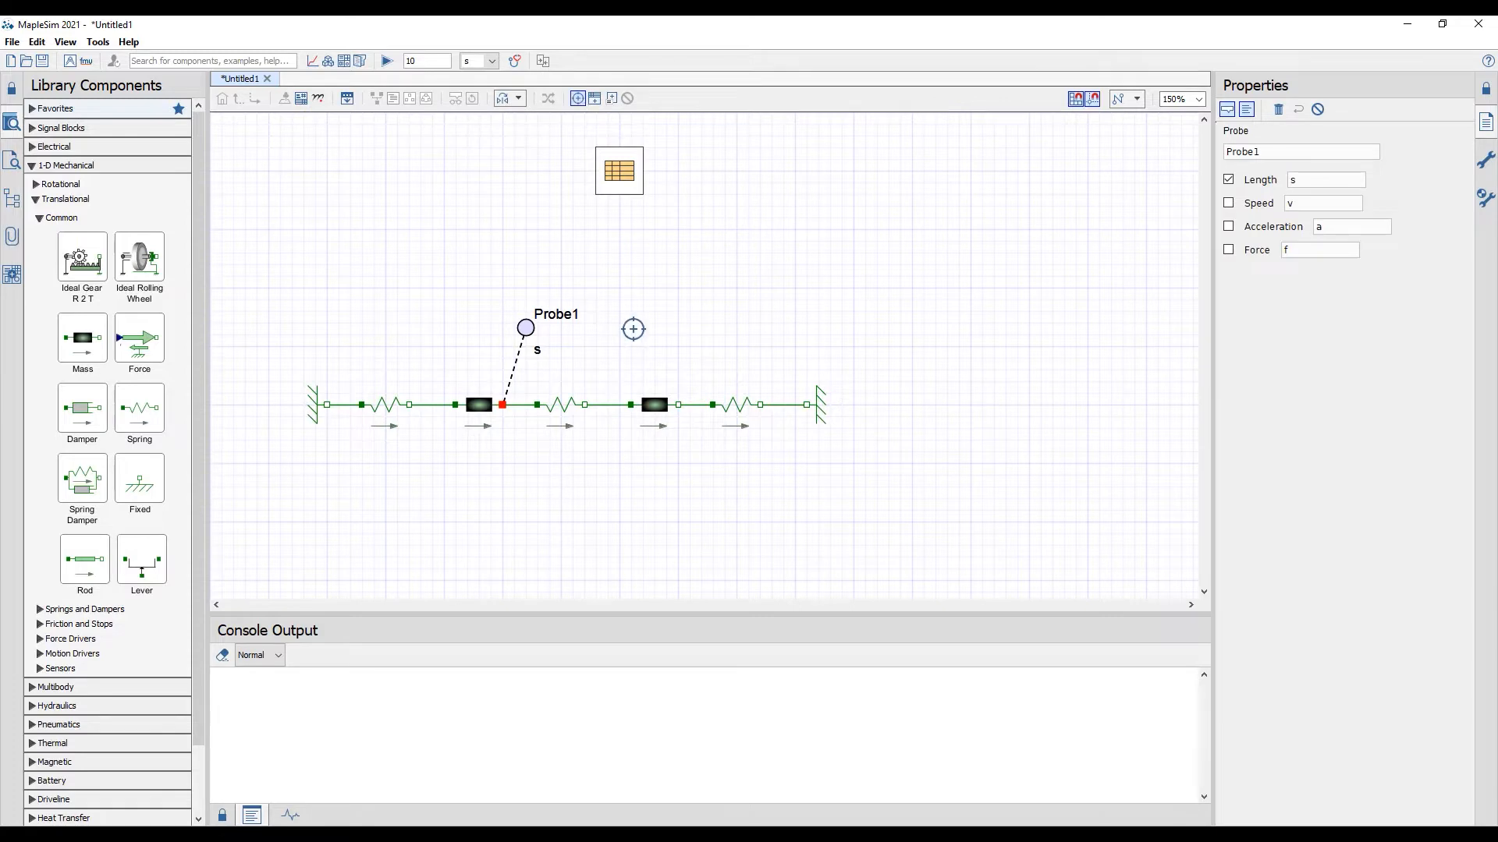
{"action": "left_click", "coordinate": [677, 405]}
{"action": "left_click", "coordinate": [701, 332]}
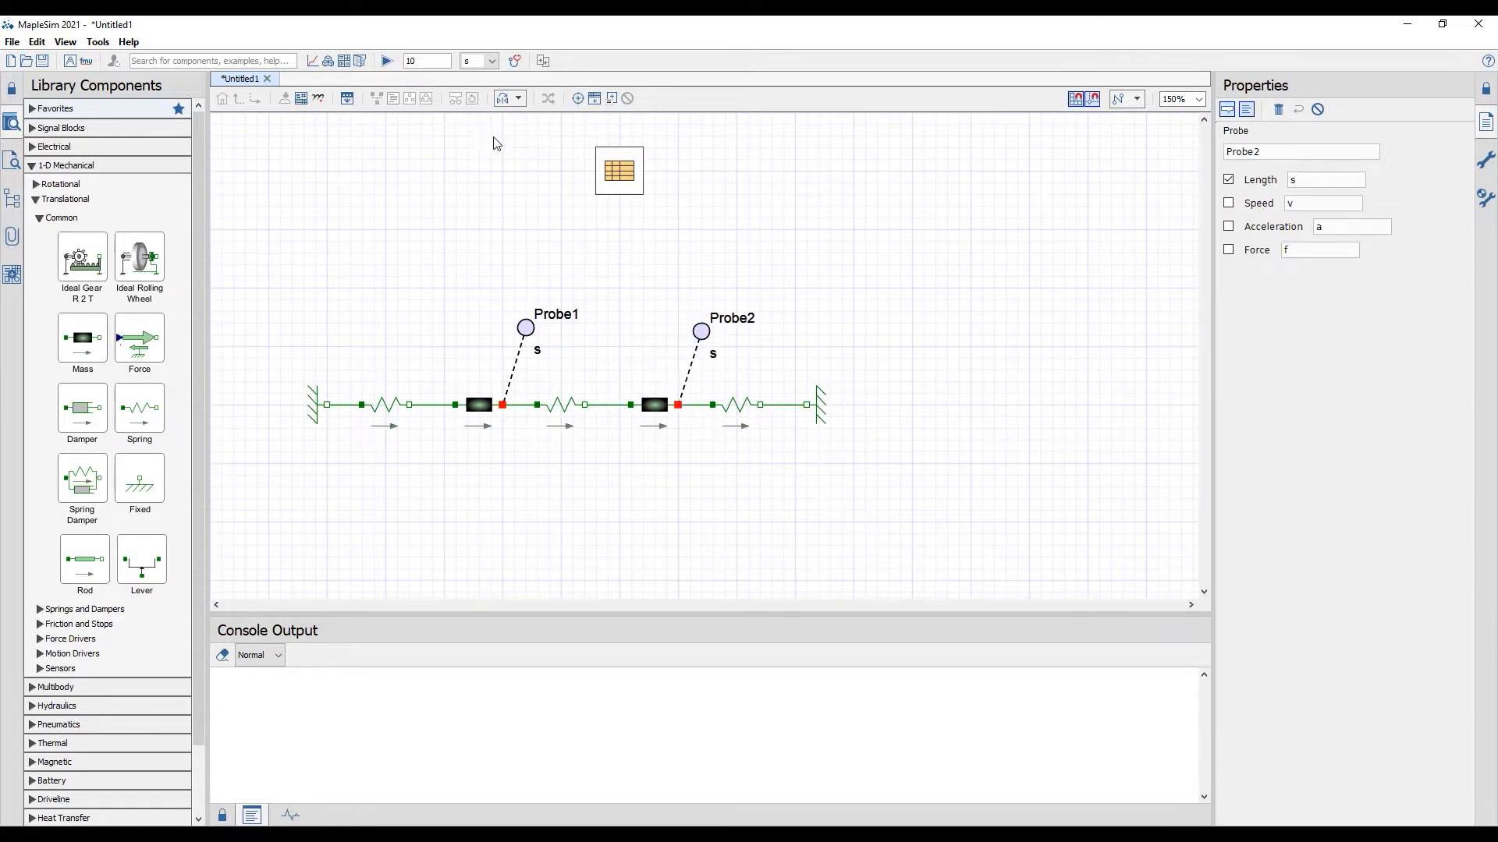
Step: Run the 10 s simulation, examine the enlarged position plots of both probes, and close the results
{"action": "left_click", "coordinate": [388, 61]}
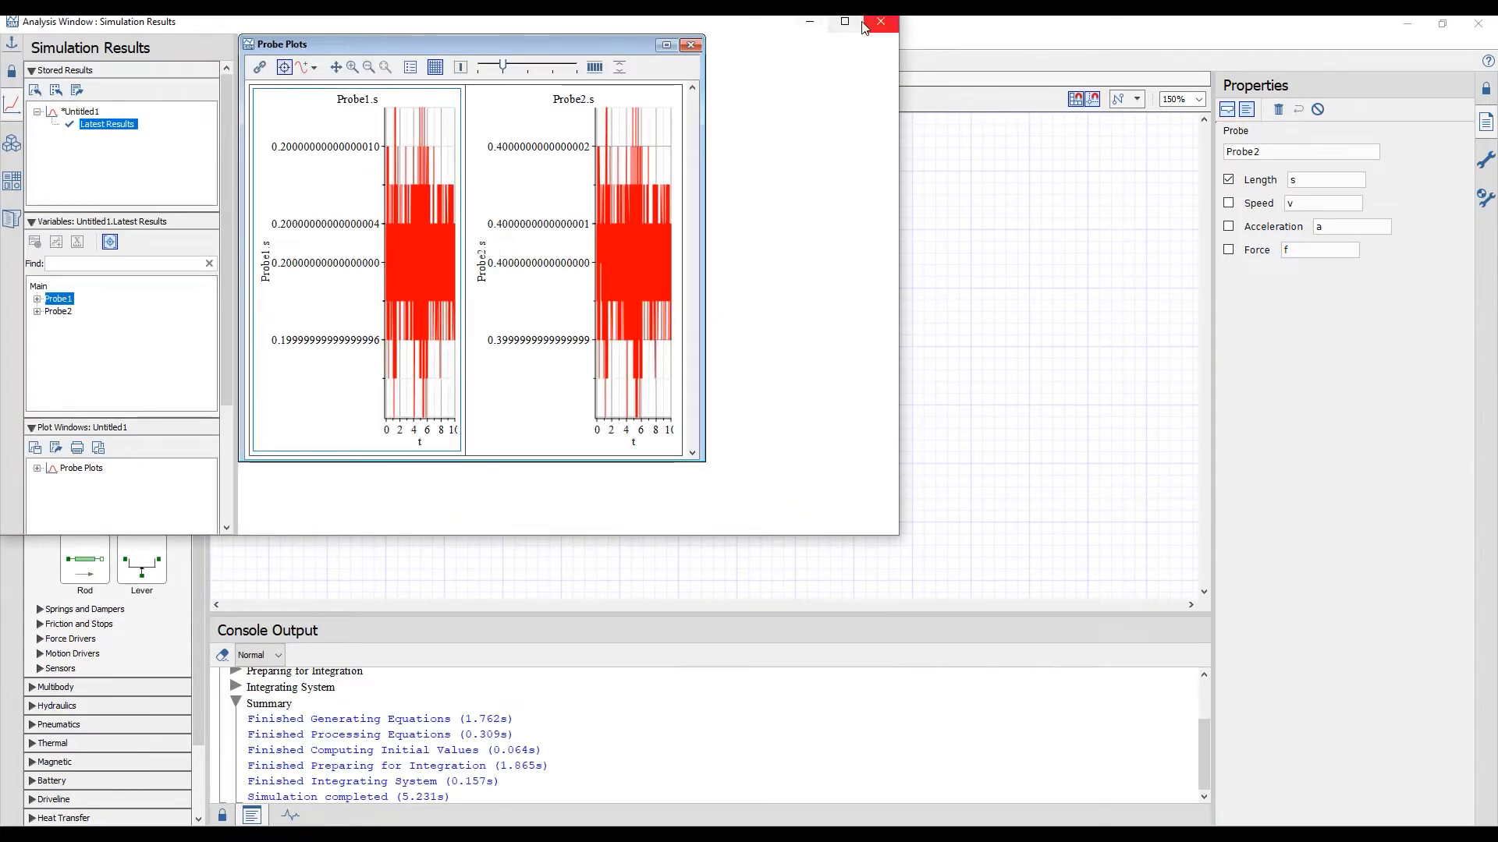
{"action": "left_click", "coordinate": [844, 21]}
{"action": "left_click", "coordinate": [667, 44]}
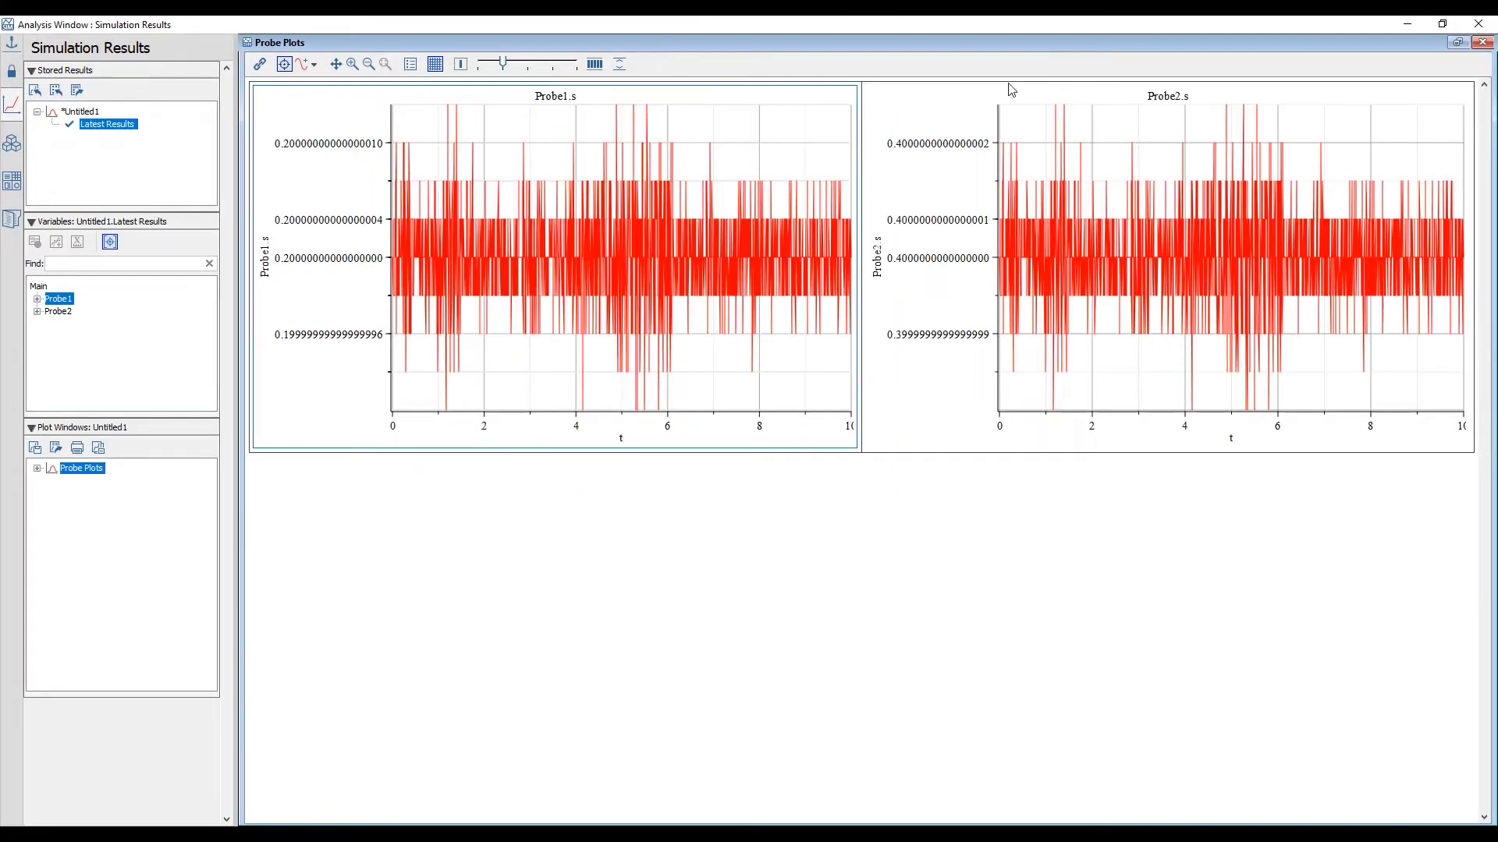
{"action": "left_click", "coordinate": [1480, 22]}
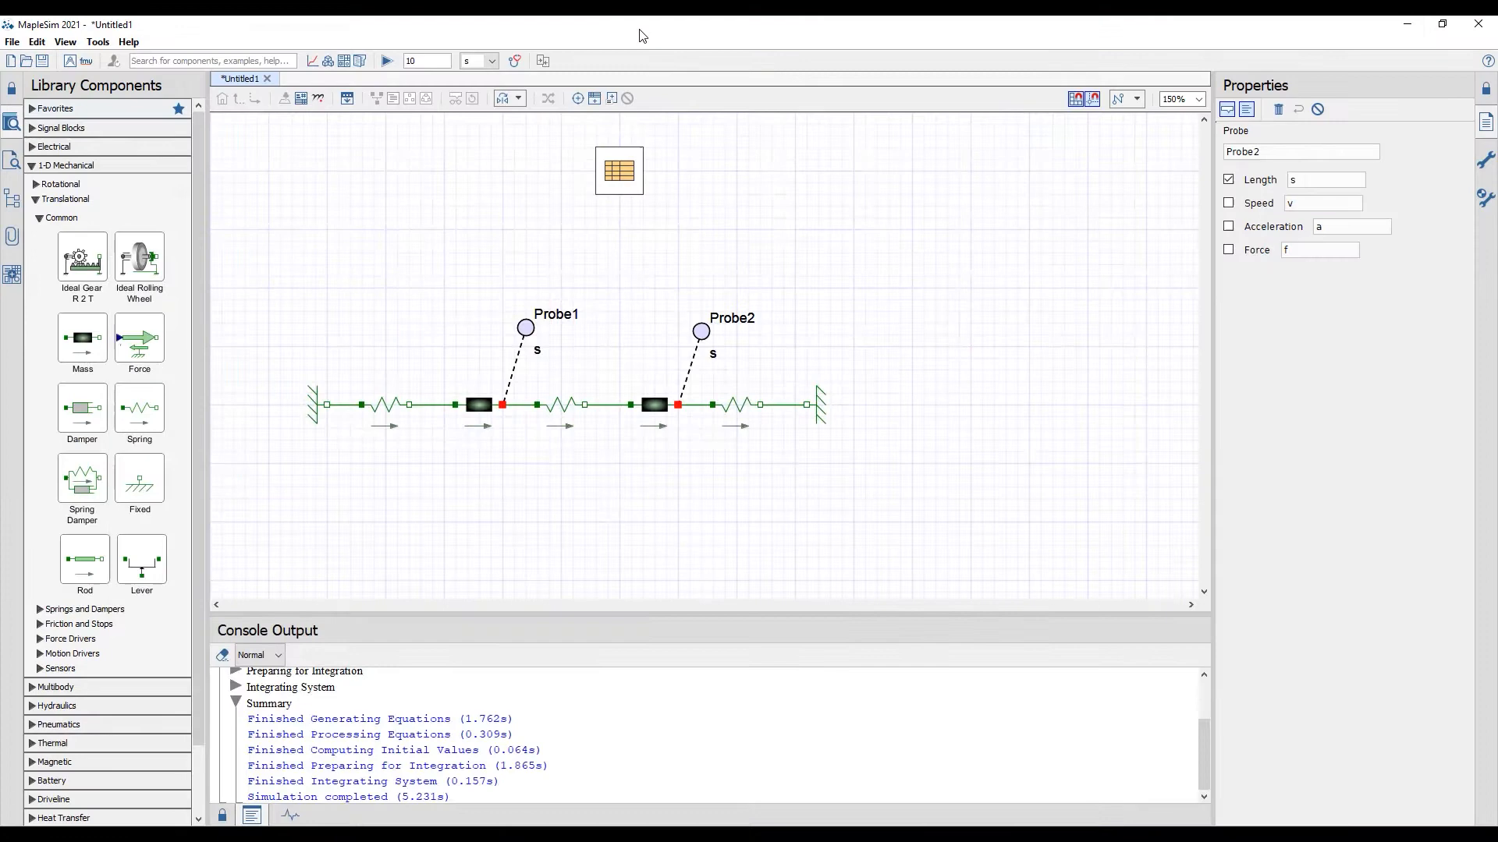
Step: Place a translational Force component above the first spring and connect its flange to the first mass's left flange
{"action": "left_click", "coordinate": [239, 62]}
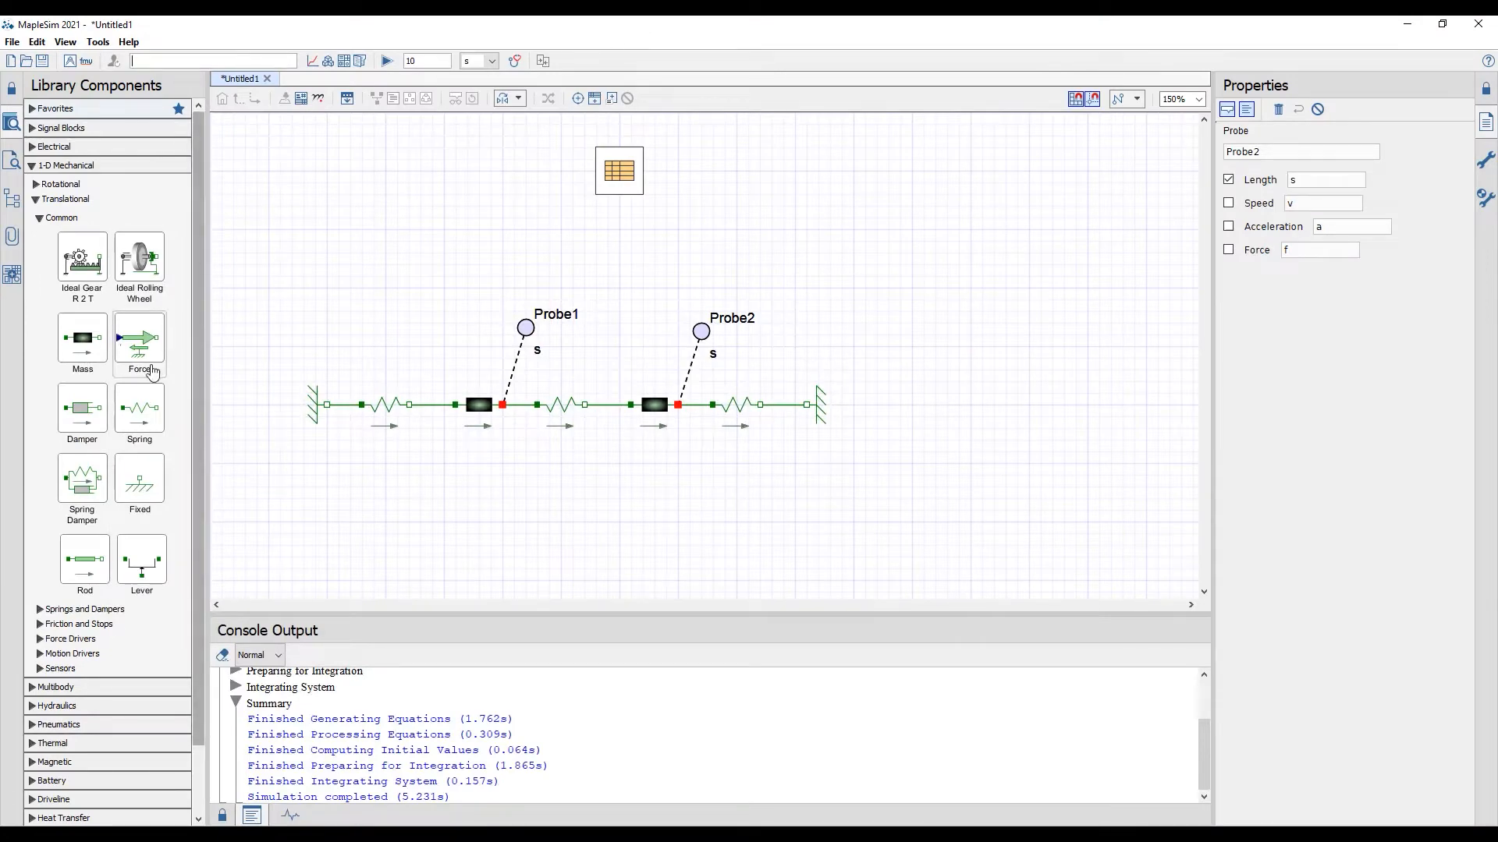
{"action": "left_click_drag", "start_coordinate": [140, 337], "coordinate": [423, 343]}
{"action": "left_click", "coordinate": [443, 345]}
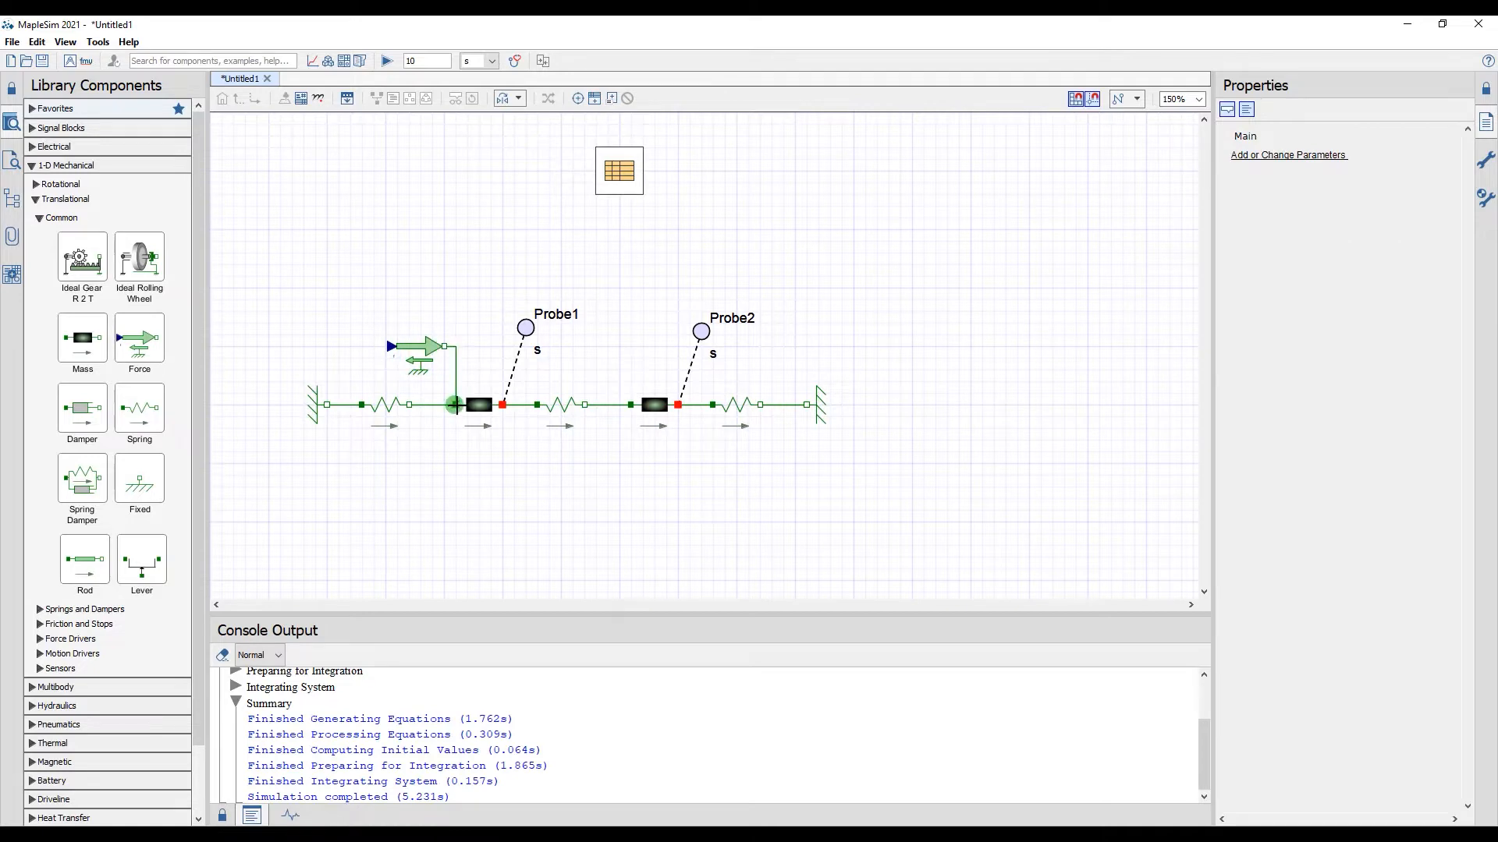
Step: Find the Sine source, place it beside the Force component, and connect its output to the force input
{"action": "left_click", "coordinate": [240, 63]}
{"action": "type", "text": "sine"}
{"action": "left_click_drag", "start_coordinate": [160, 172], "coordinate": [328, 349]}
{"action": "left_click", "coordinate": [355, 347]}
{"action": "left_click", "coordinate": [390, 346]}
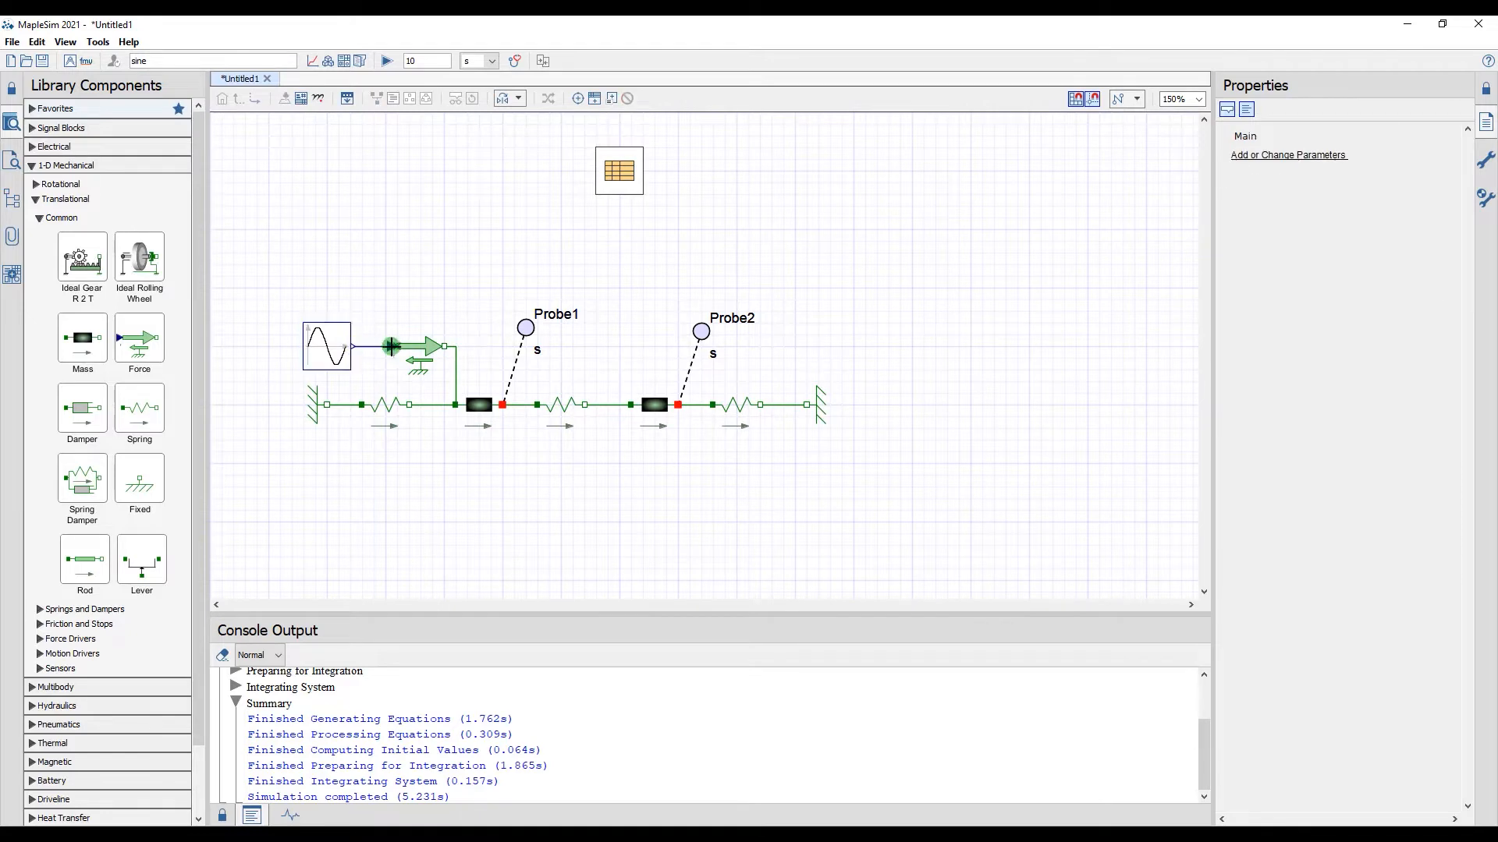
Step: Set the amplitude A of the Sine source to 0.5
{"action": "left_click", "coordinate": [342, 348]}
{"action": "left_click", "coordinate": [1331, 211]}
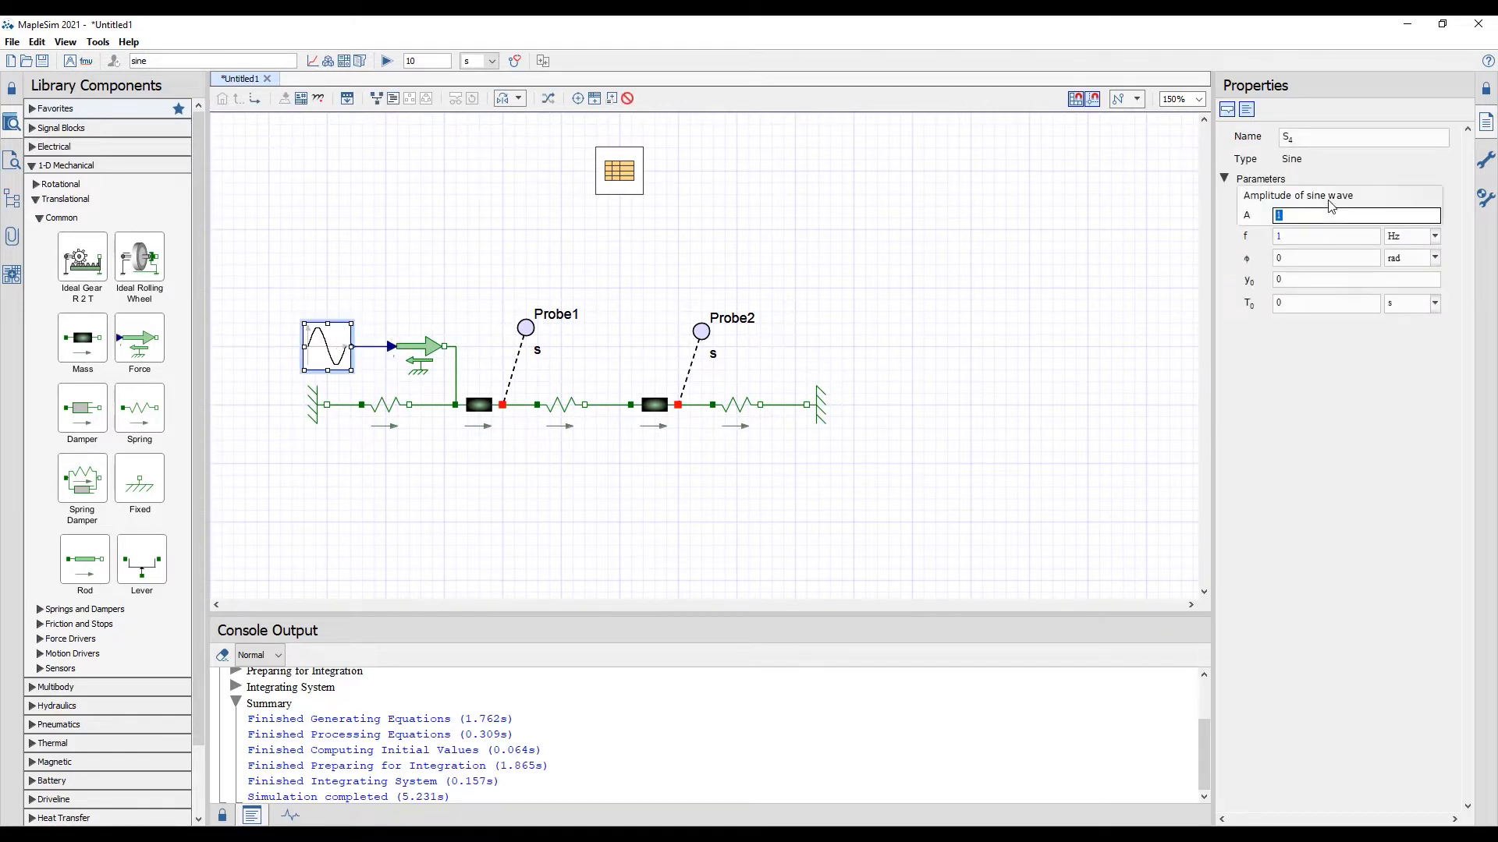
{"action": "type", "text": "0.5"}
{"action": "key", "text": "Tab"}
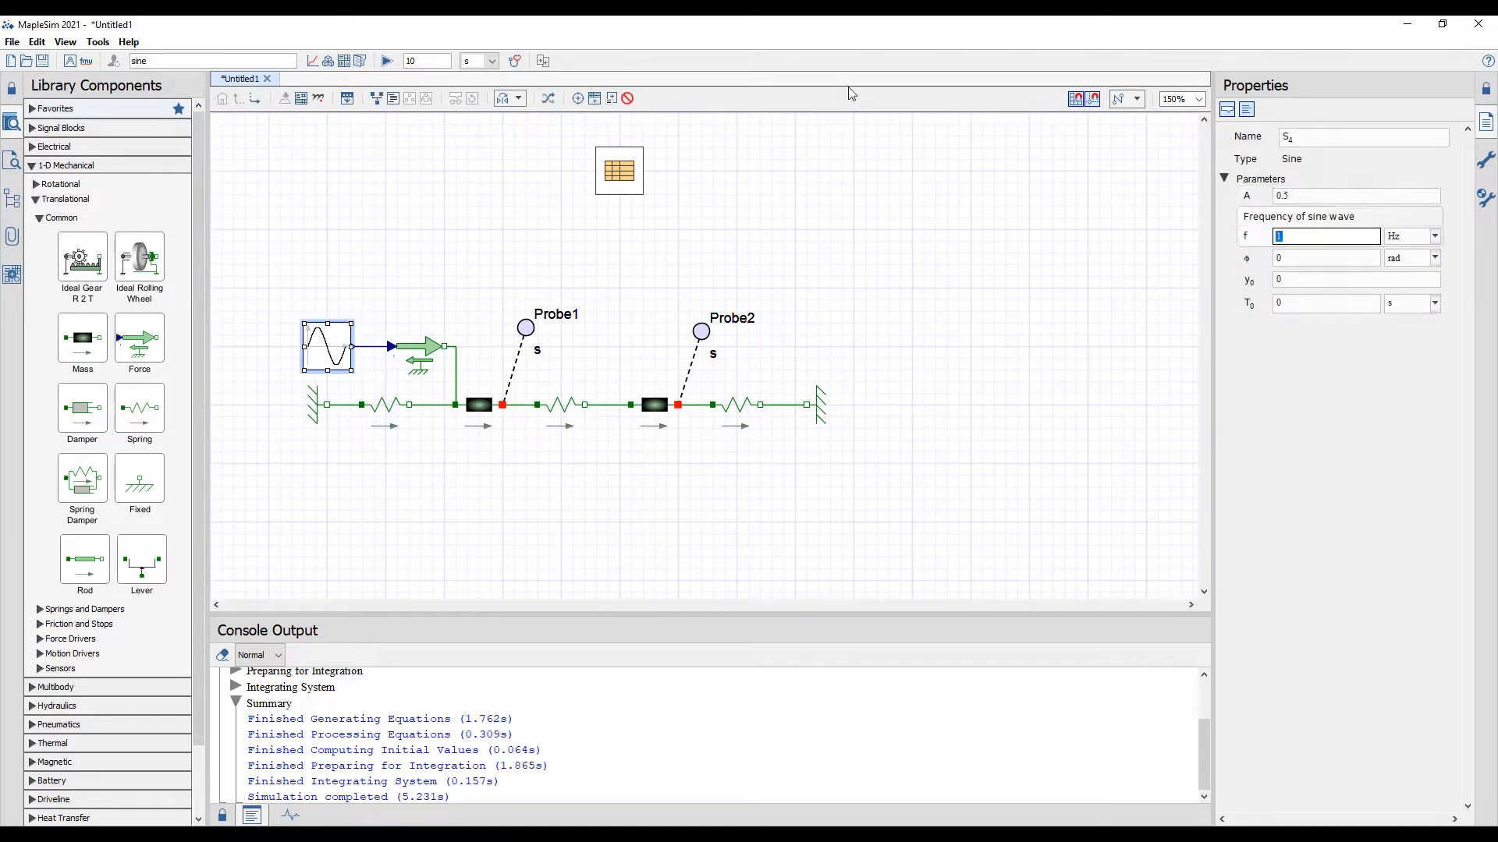
Step: Run the simulation with the sinusoidal force, examine both probes' position plots, and close the results
{"action": "left_click", "coordinate": [387, 61]}
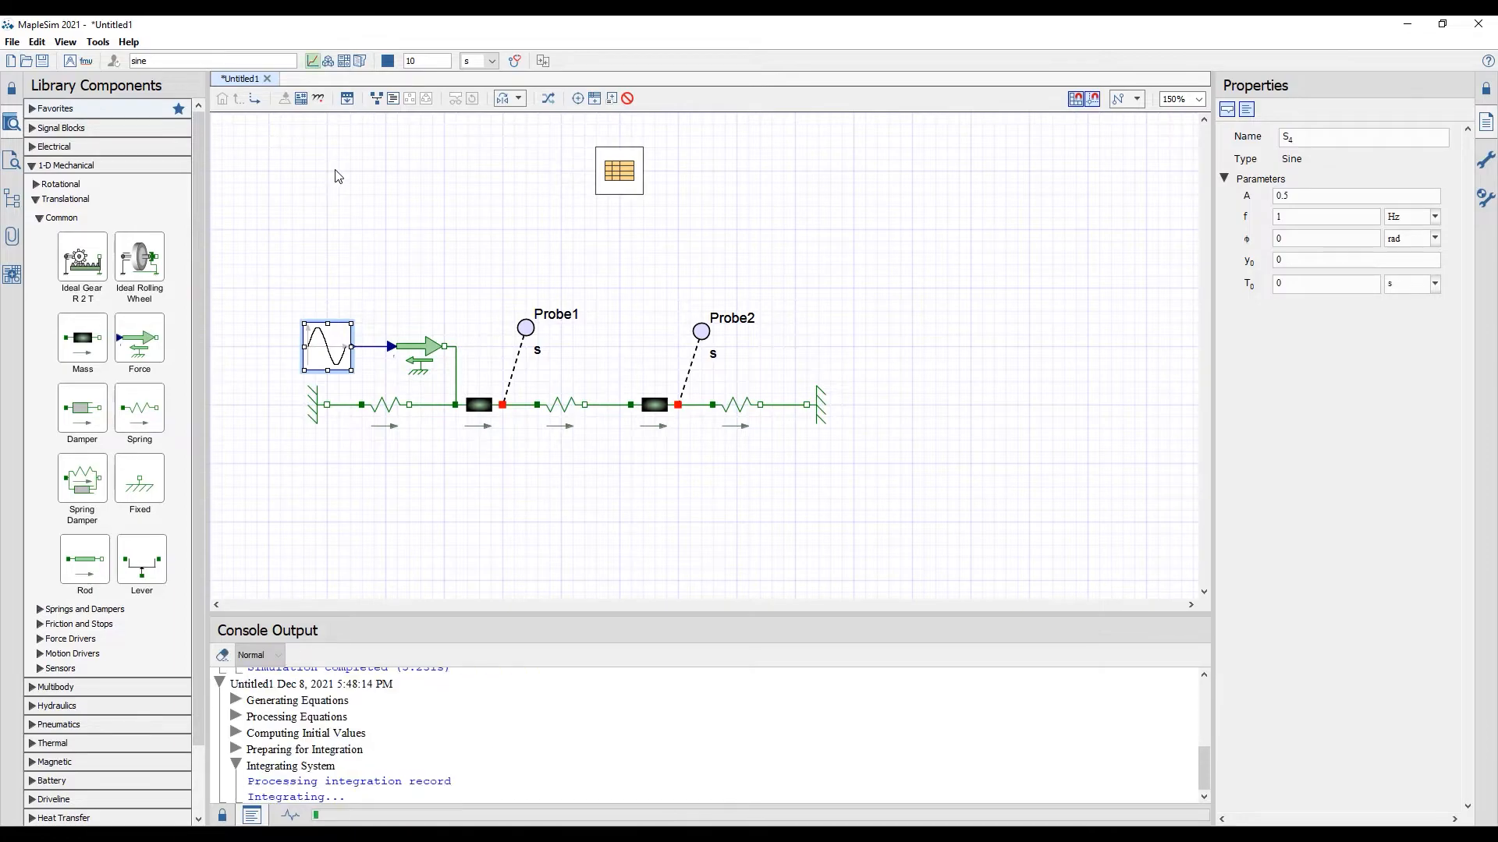
{"action": "left_click", "coordinate": [313, 61]}
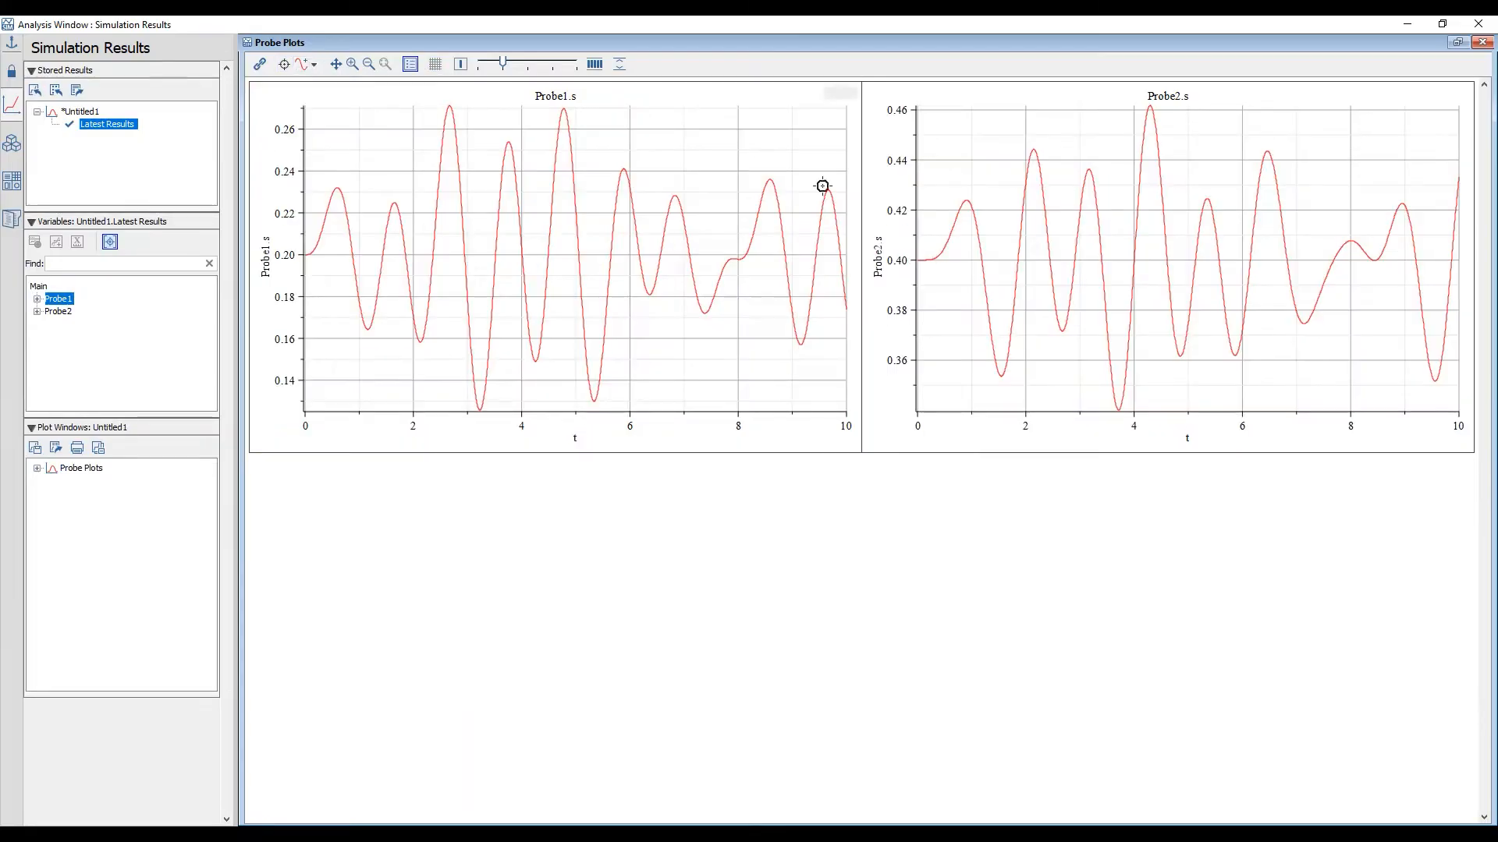
{"action": "left_click", "coordinate": [1479, 27]}
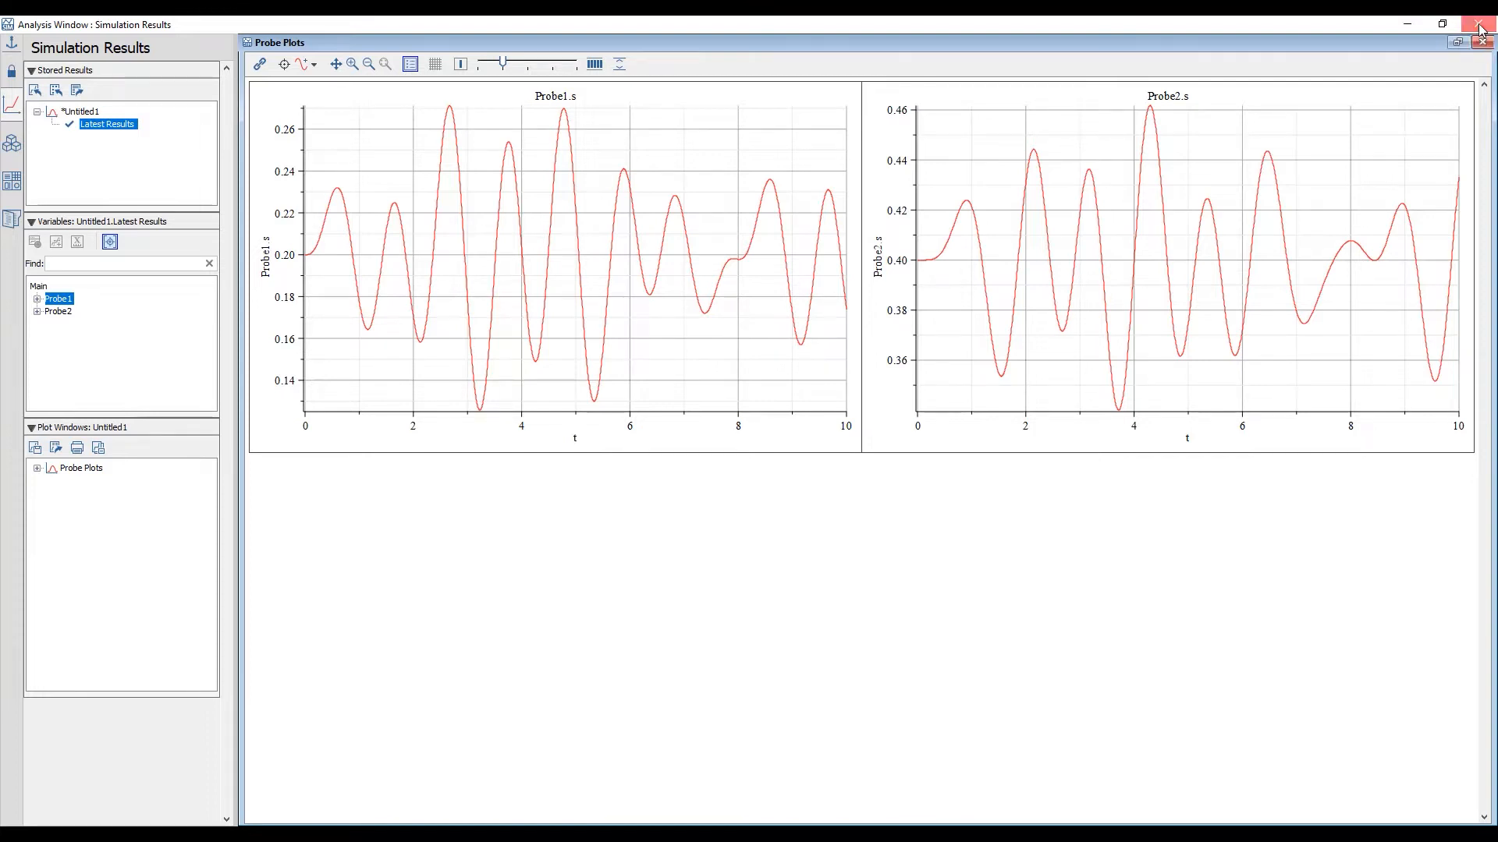
Step: Open the Equation Extraction app from the Model Analysis group and load the Main subsystem
{"action": "left_click", "coordinate": [12, 275]}
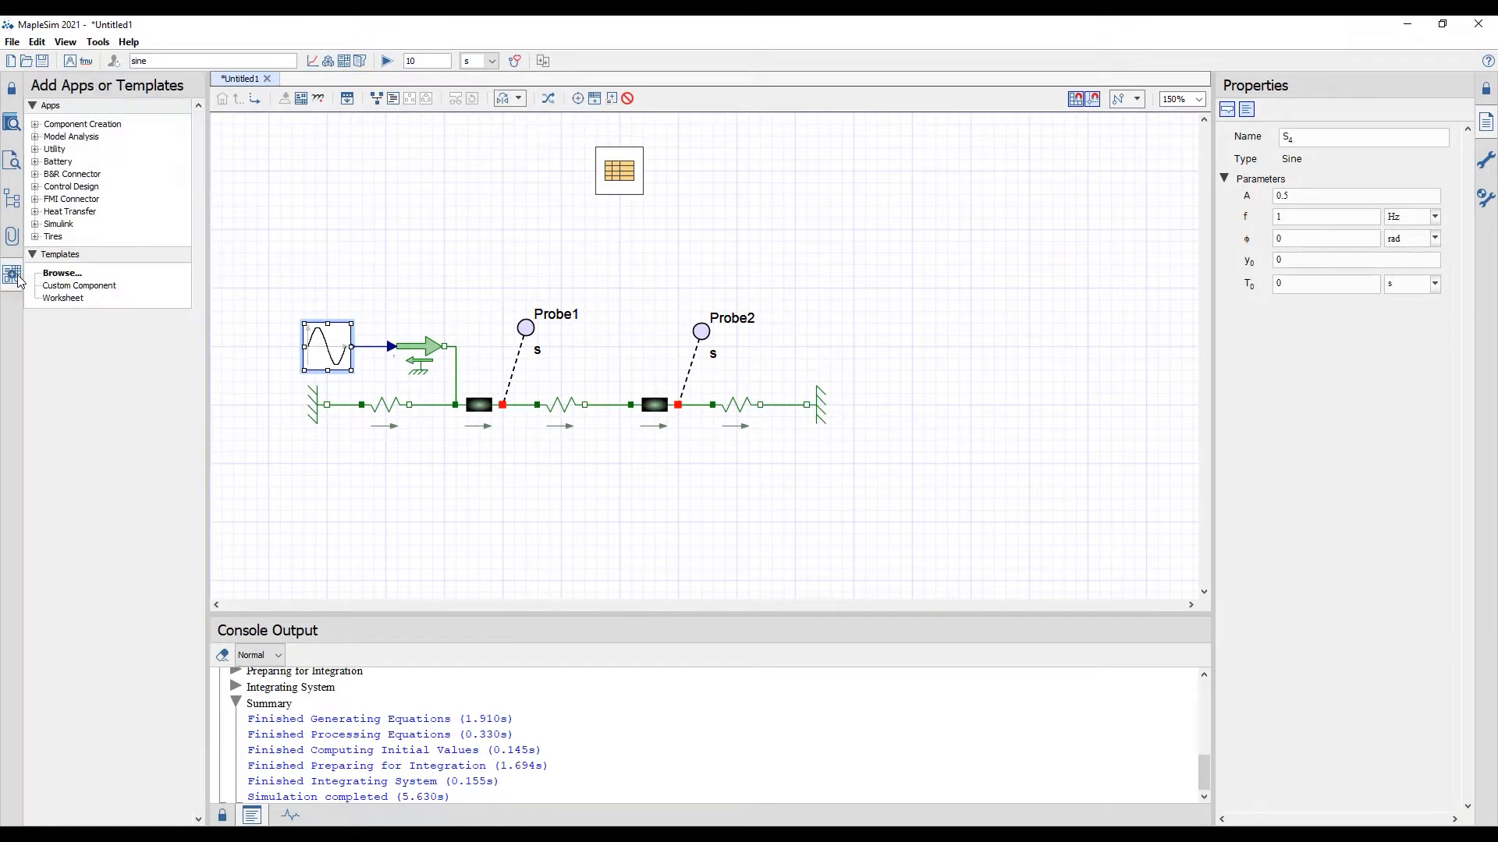
{"action": "left_click", "coordinate": [35, 138]}
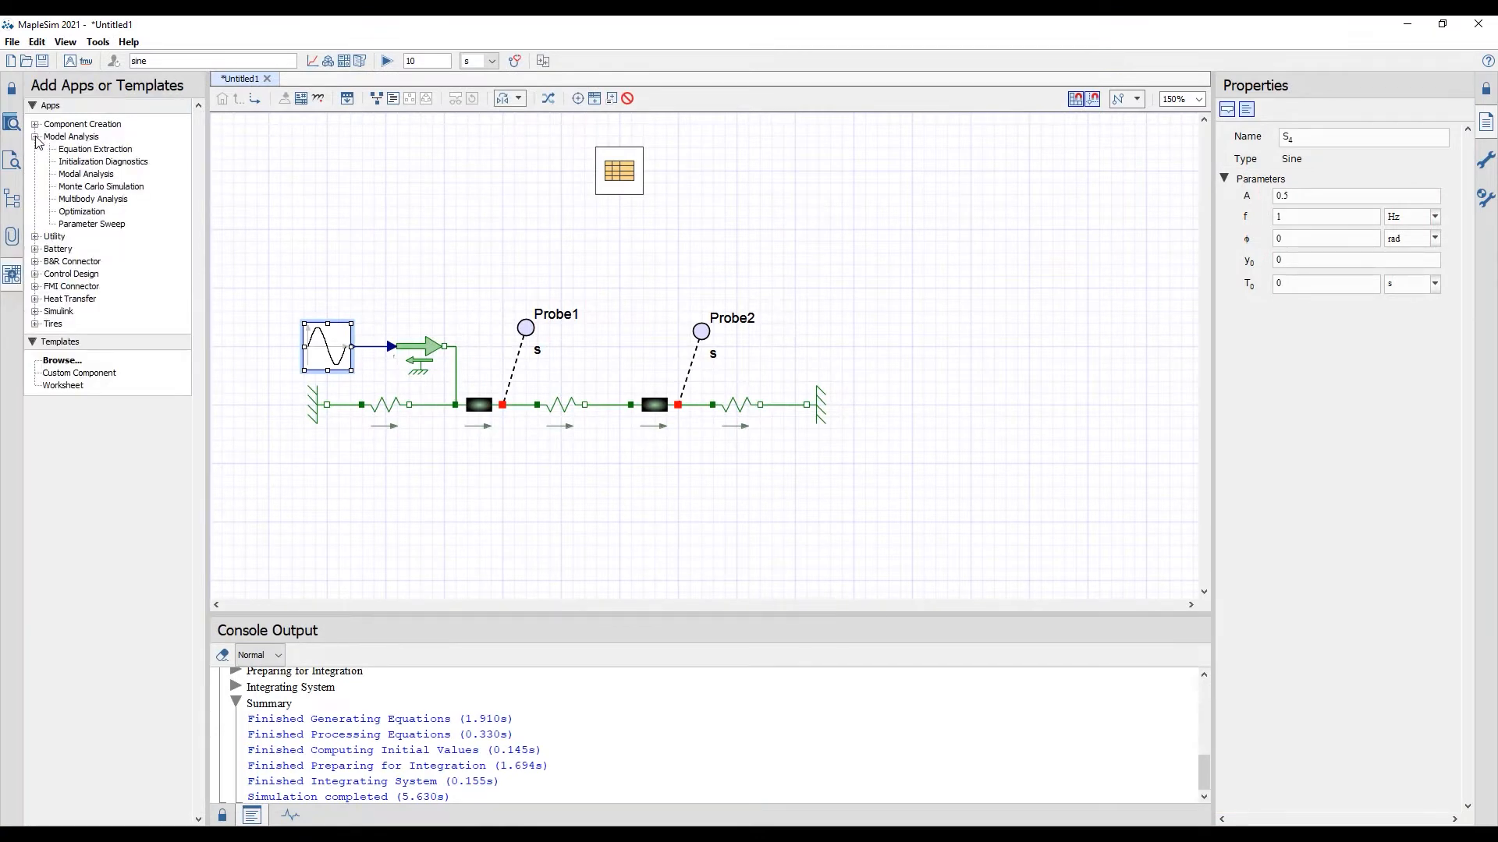
{"action": "double_click", "coordinate": [77, 151]}
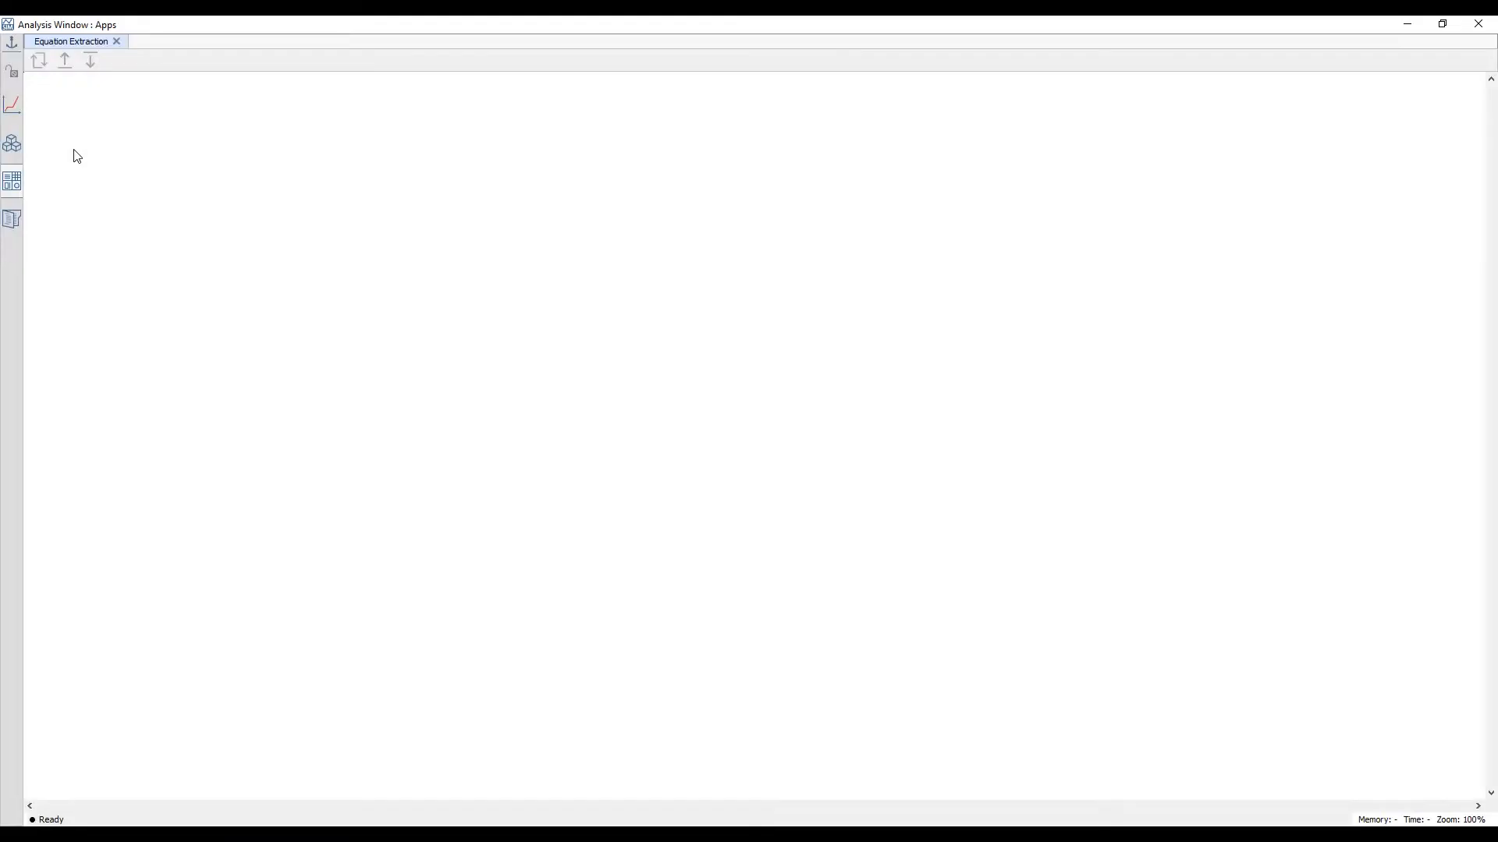
{"action": "left_click", "coordinate": [80, 271]}
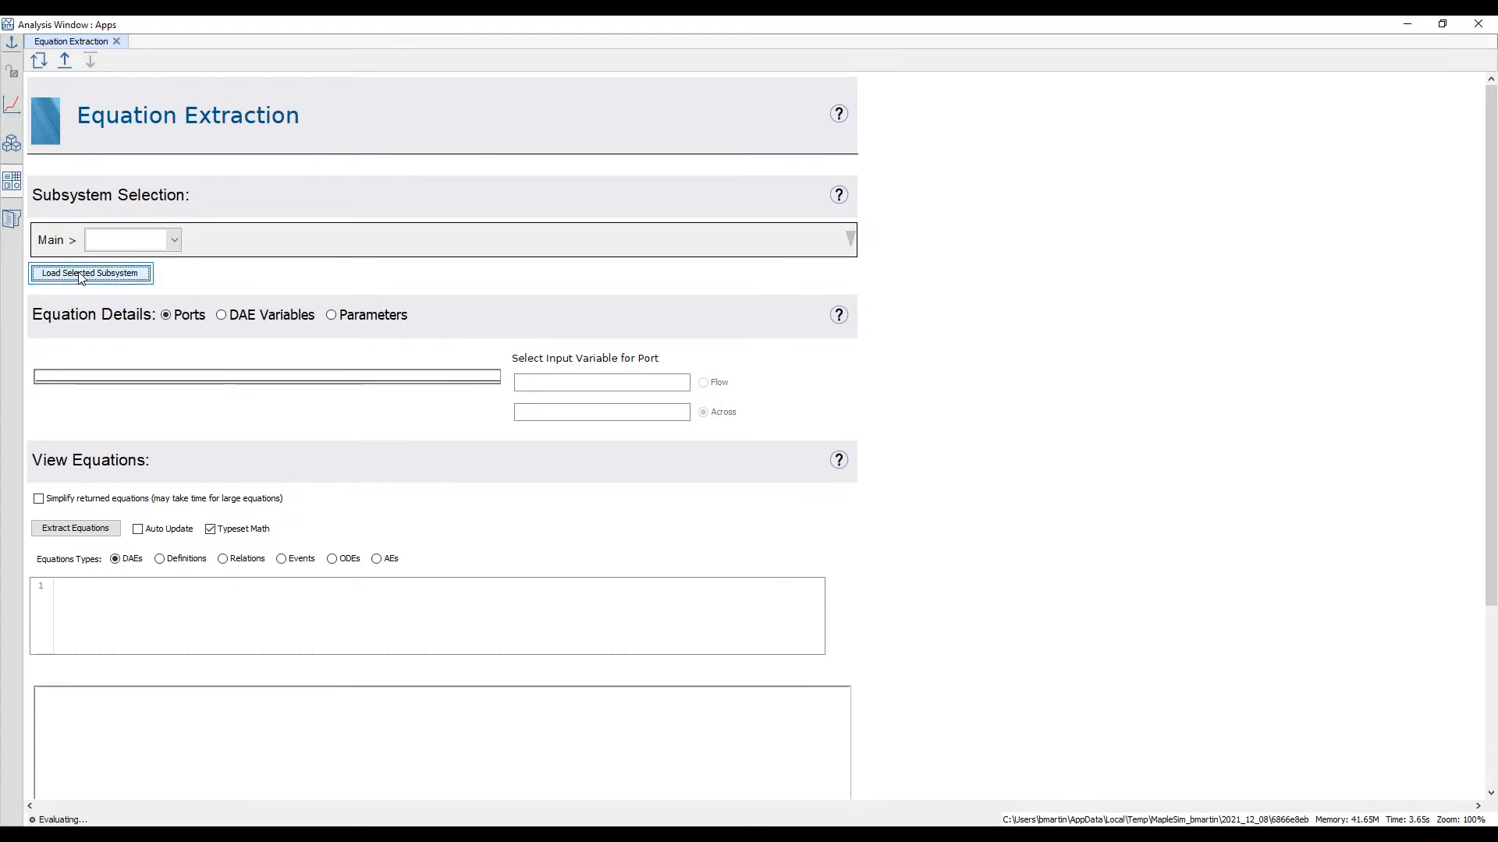
Step: Among the DAE variables, rename the first mass's position M1.s to x1(t) and its velocity M1.v to v1(t)
{"action": "left_click", "coordinate": [238, 318]}
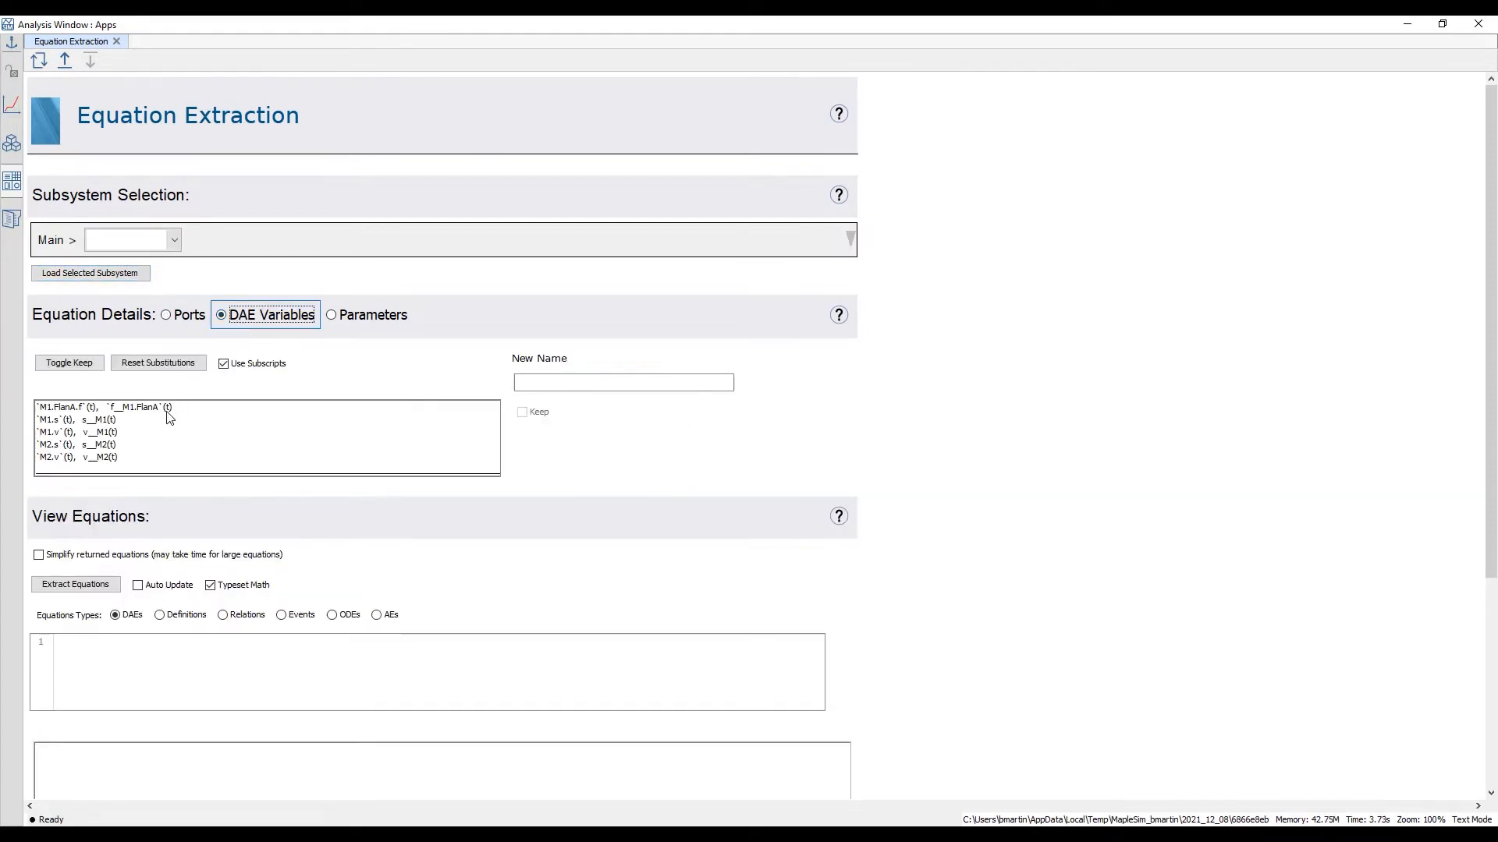
{"action": "left_click", "coordinate": [202, 420]}
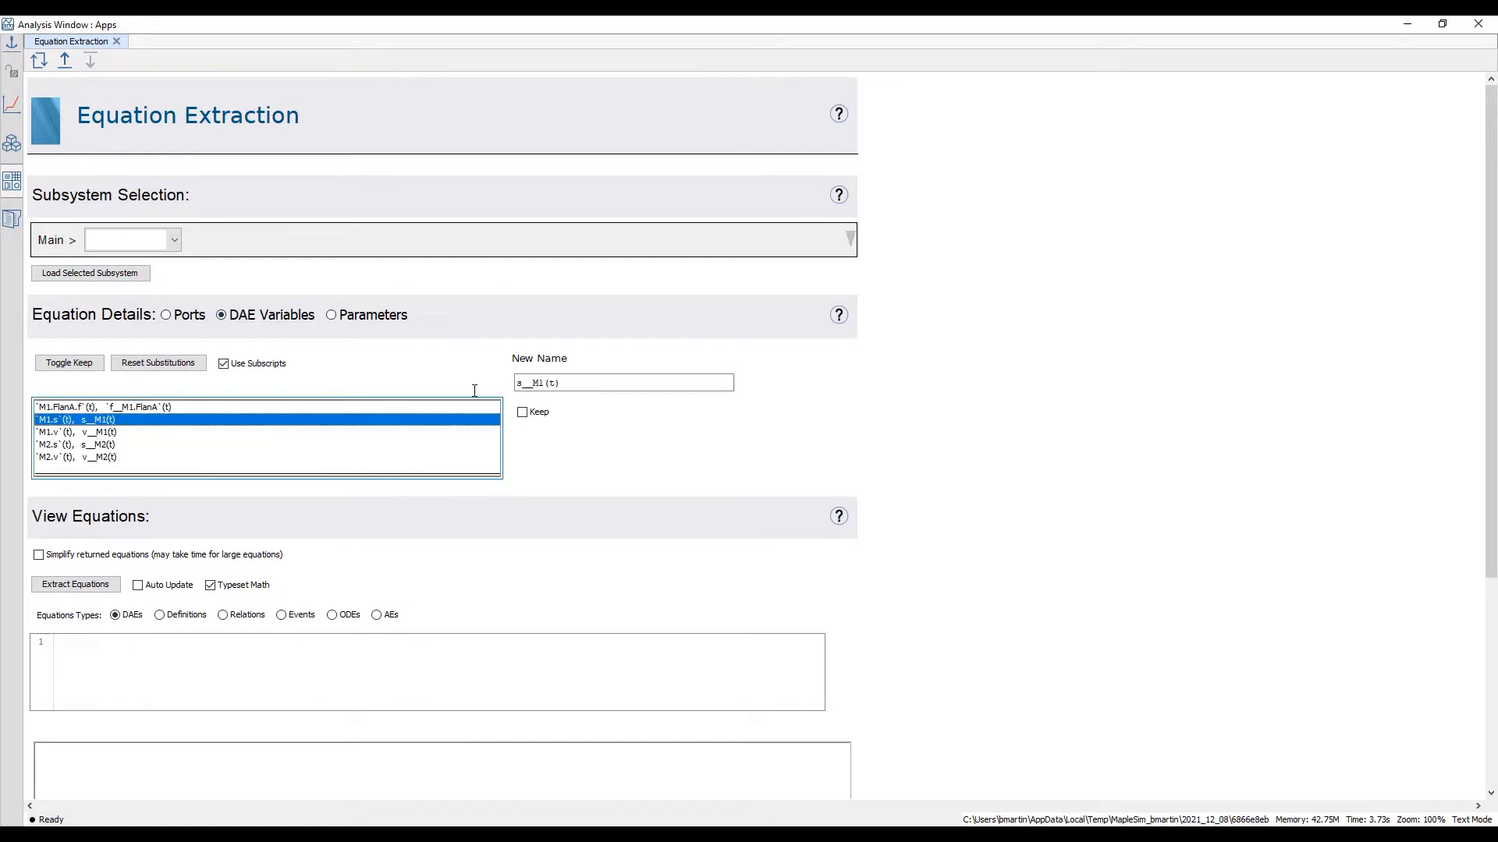
{"action": "left_click", "coordinate": [543, 383]}
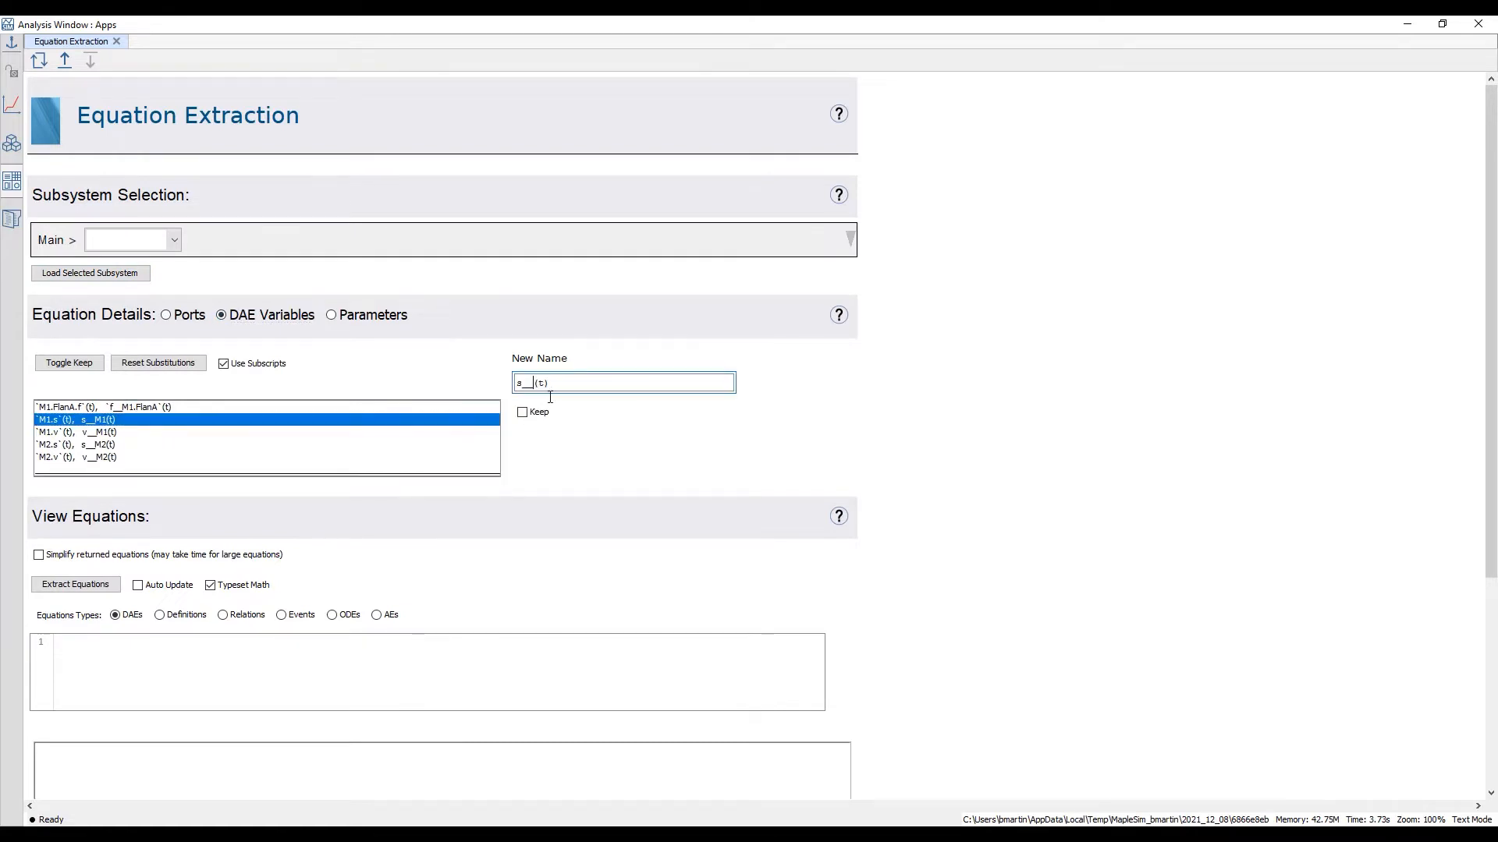
{"action": "key", "text": "BackSpace"}
{"action": "key", "text": "BackSpace"}
{"action": "key", "text": "BackSpace"}
{"action": "type", "text": "x1"}
{"action": "left_click", "coordinate": [186, 434]}
{"action": "left_click", "coordinate": [541, 383]}
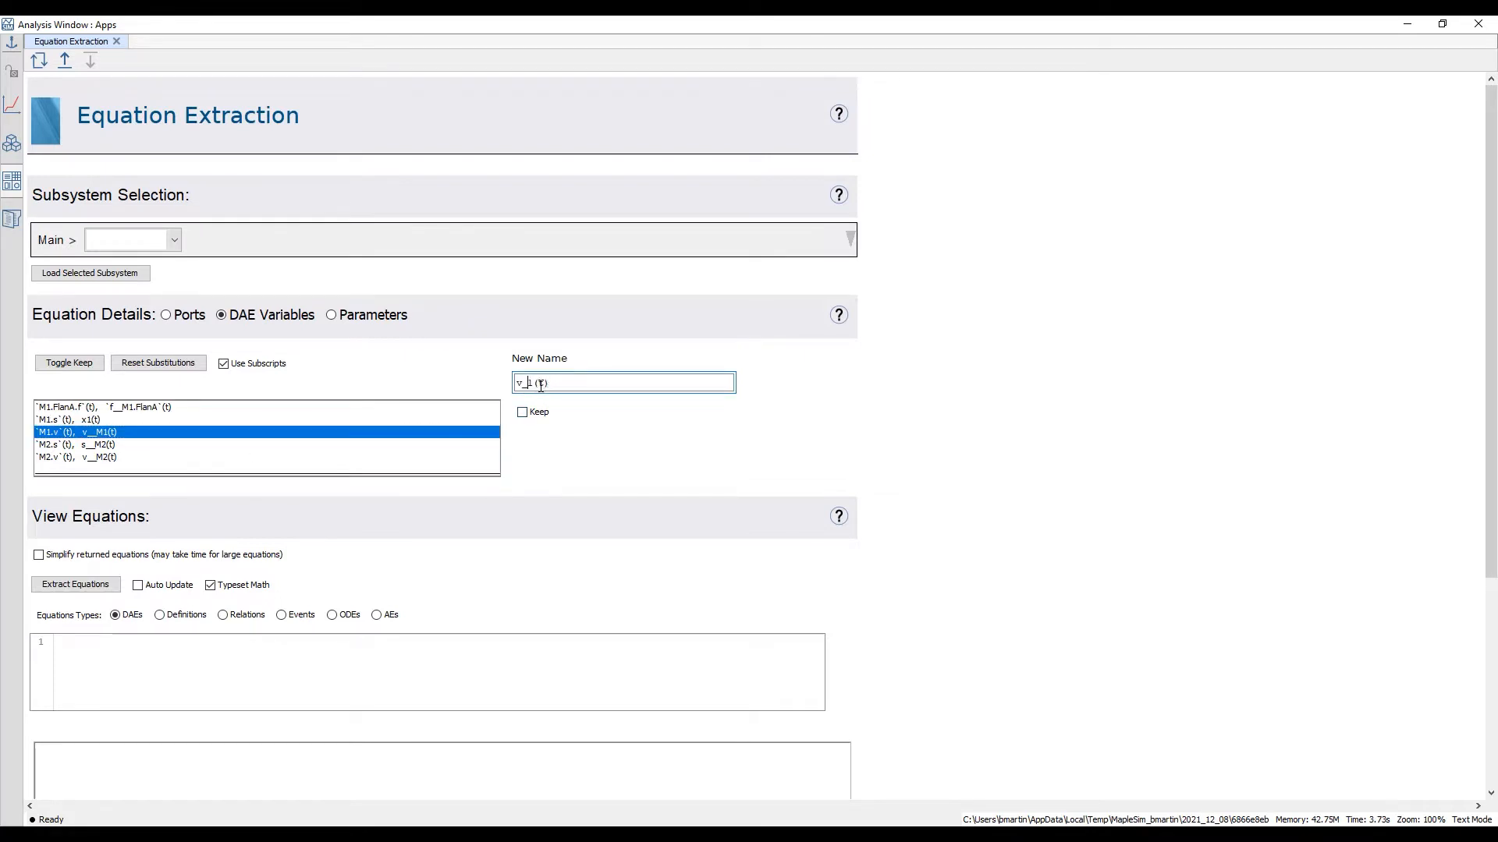
{"action": "key", "text": "BackSpace"}
Step: Rename the second mass's position M2.s to x2(t) and its velocity M2.v to v2(t)
{"action": "left_click", "coordinate": [211, 445]}
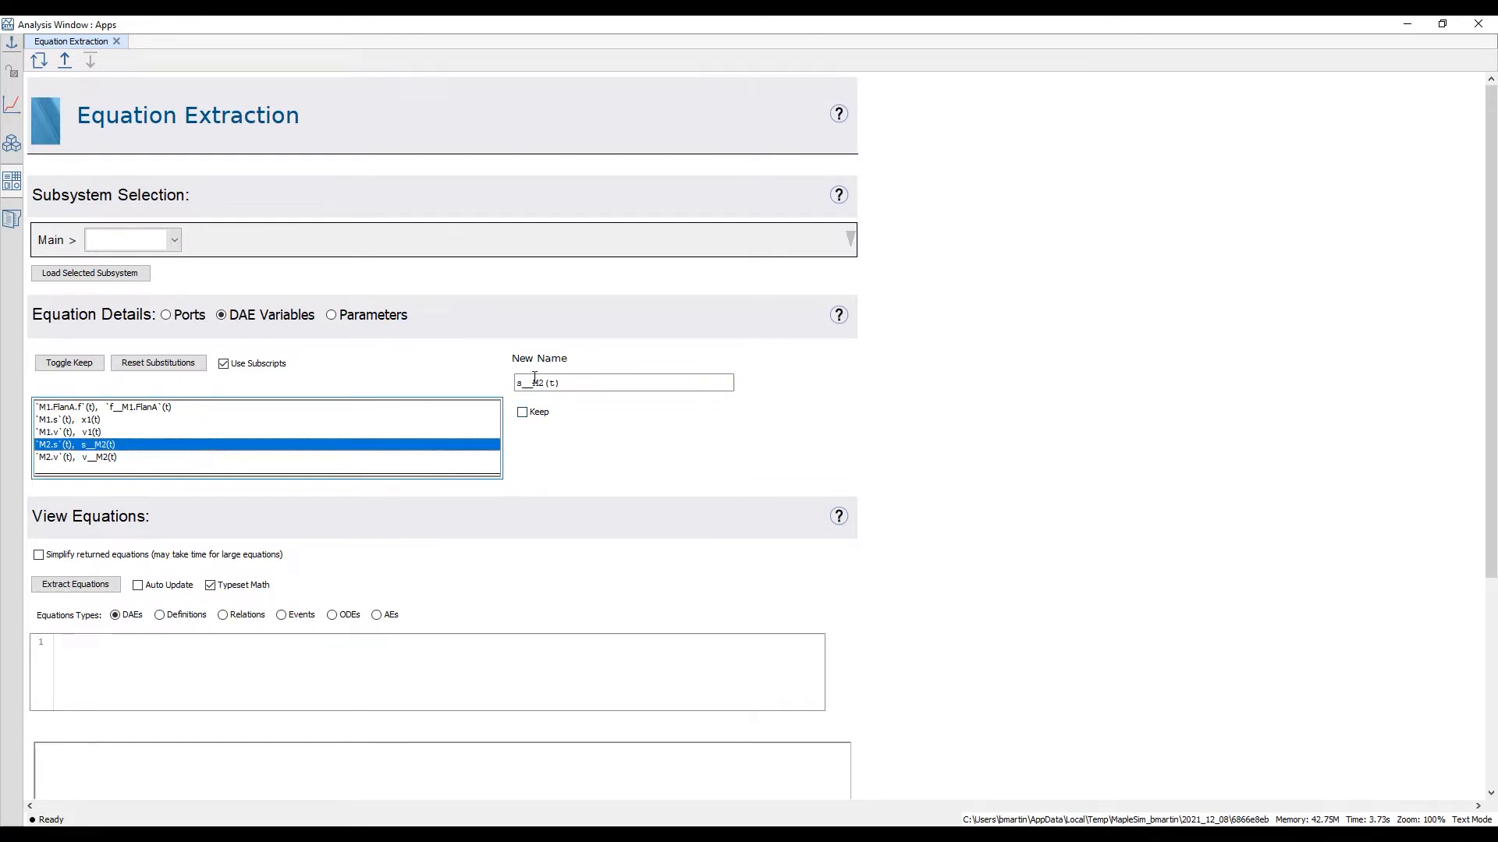
{"action": "left_click_drag", "start_coordinate": [539, 381], "coordinate": [505, 383]}
{"action": "type", "text": "x"}
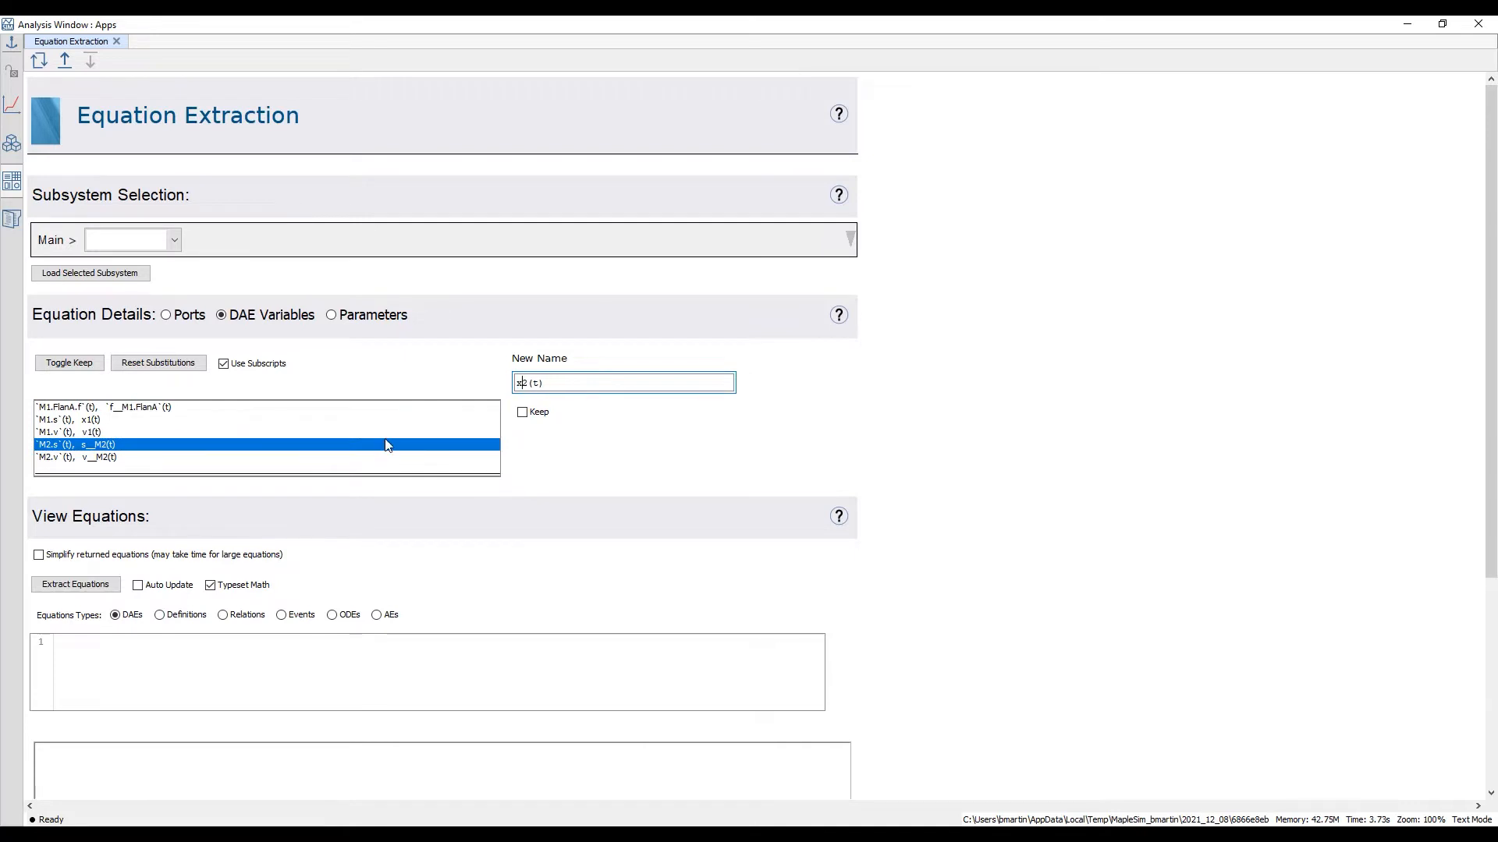
{"action": "left_click", "coordinate": [220, 459]}
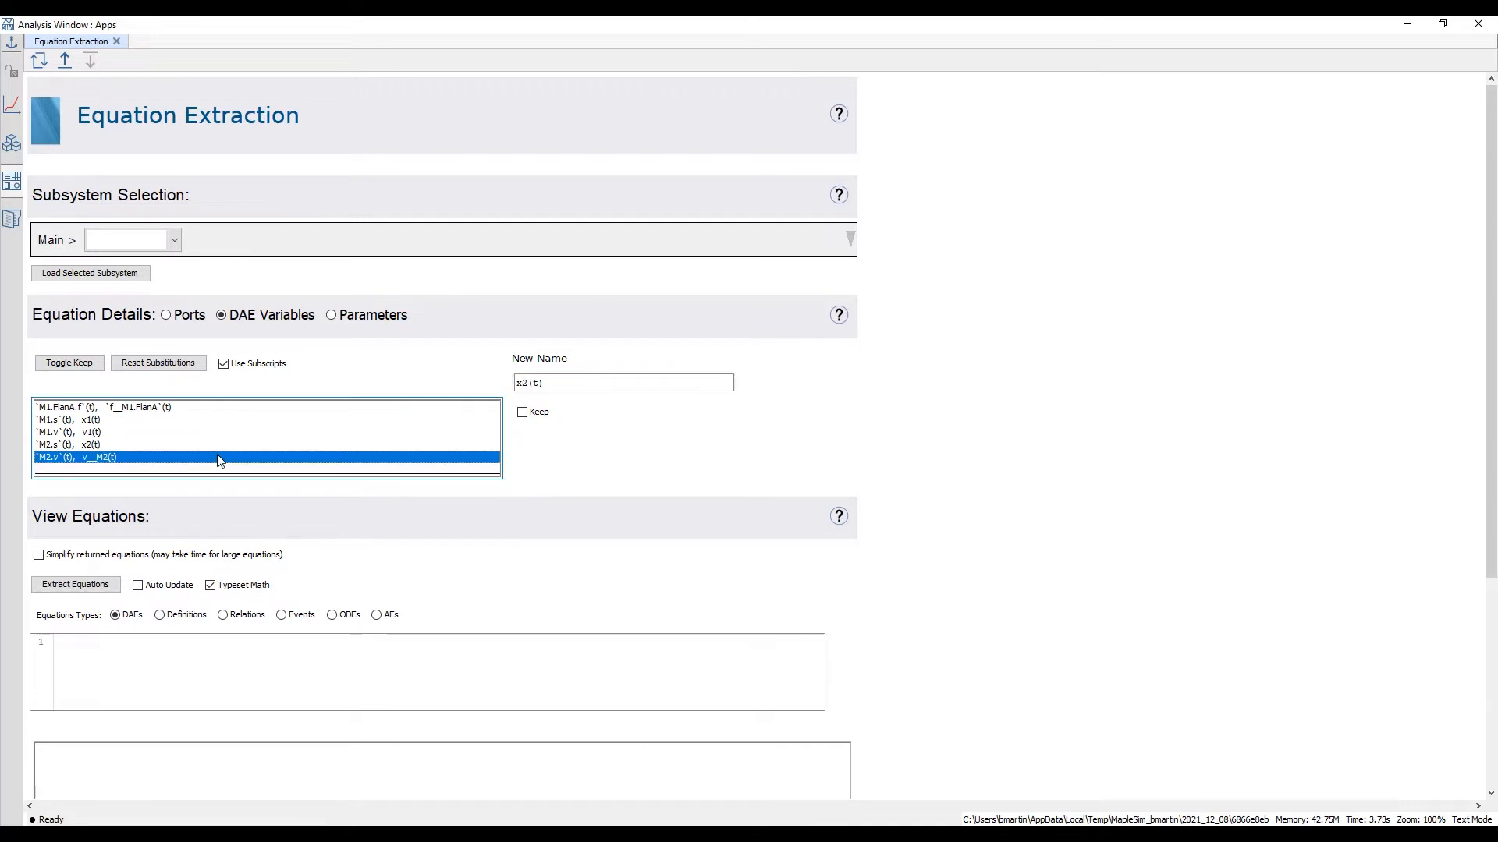
{"action": "left_click", "coordinate": [541, 382]}
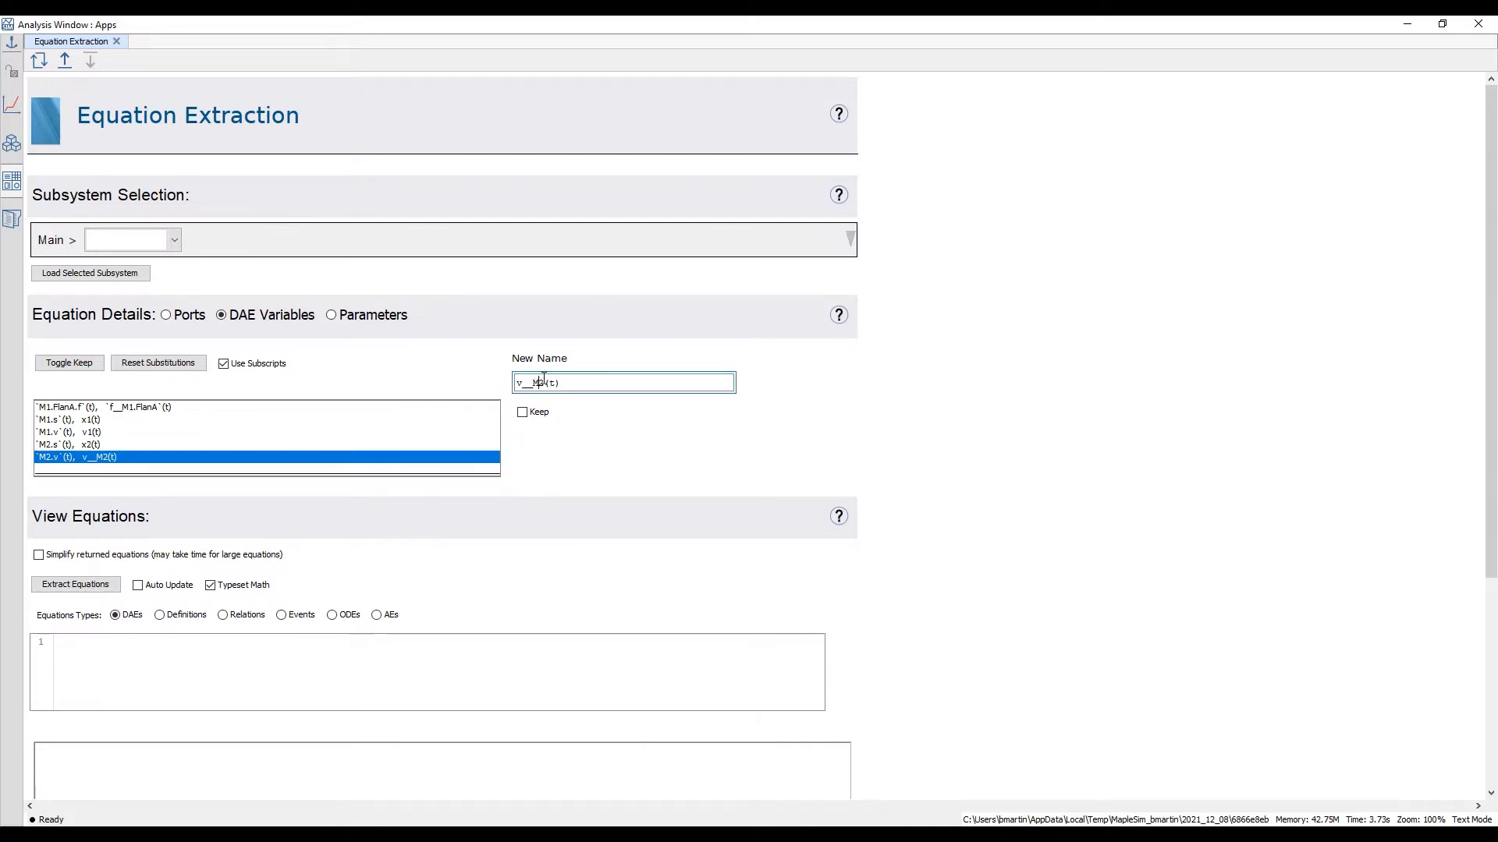
Step: Among the equation parameters, rename Para1.m to m and mark it as symbolic
{"action": "left_click", "coordinate": [373, 315]}
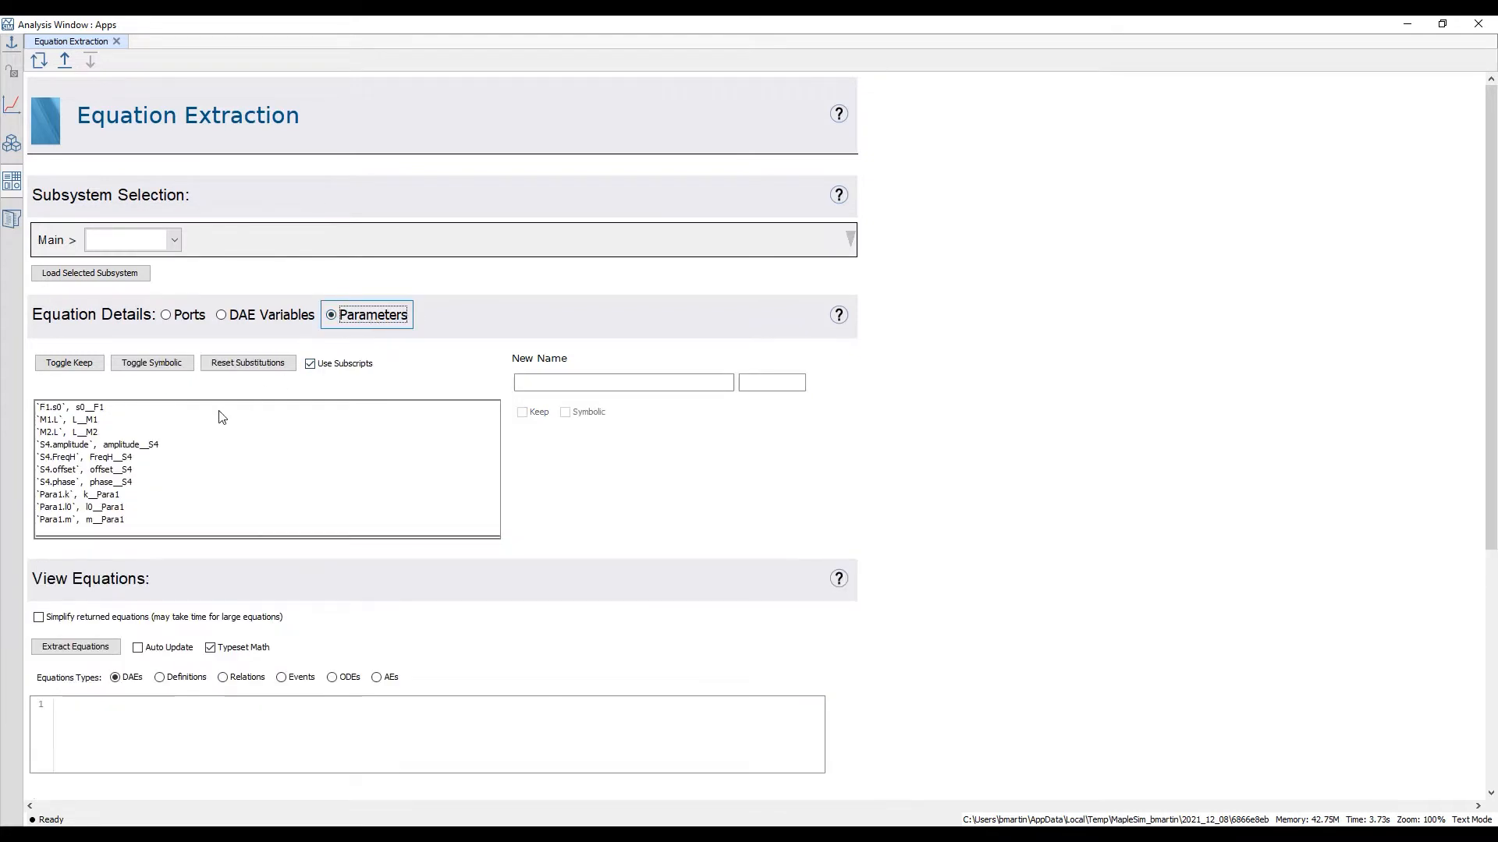
{"action": "left_click", "coordinate": [143, 524]}
{"action": "left_click", "coordinate": [671, 382]}
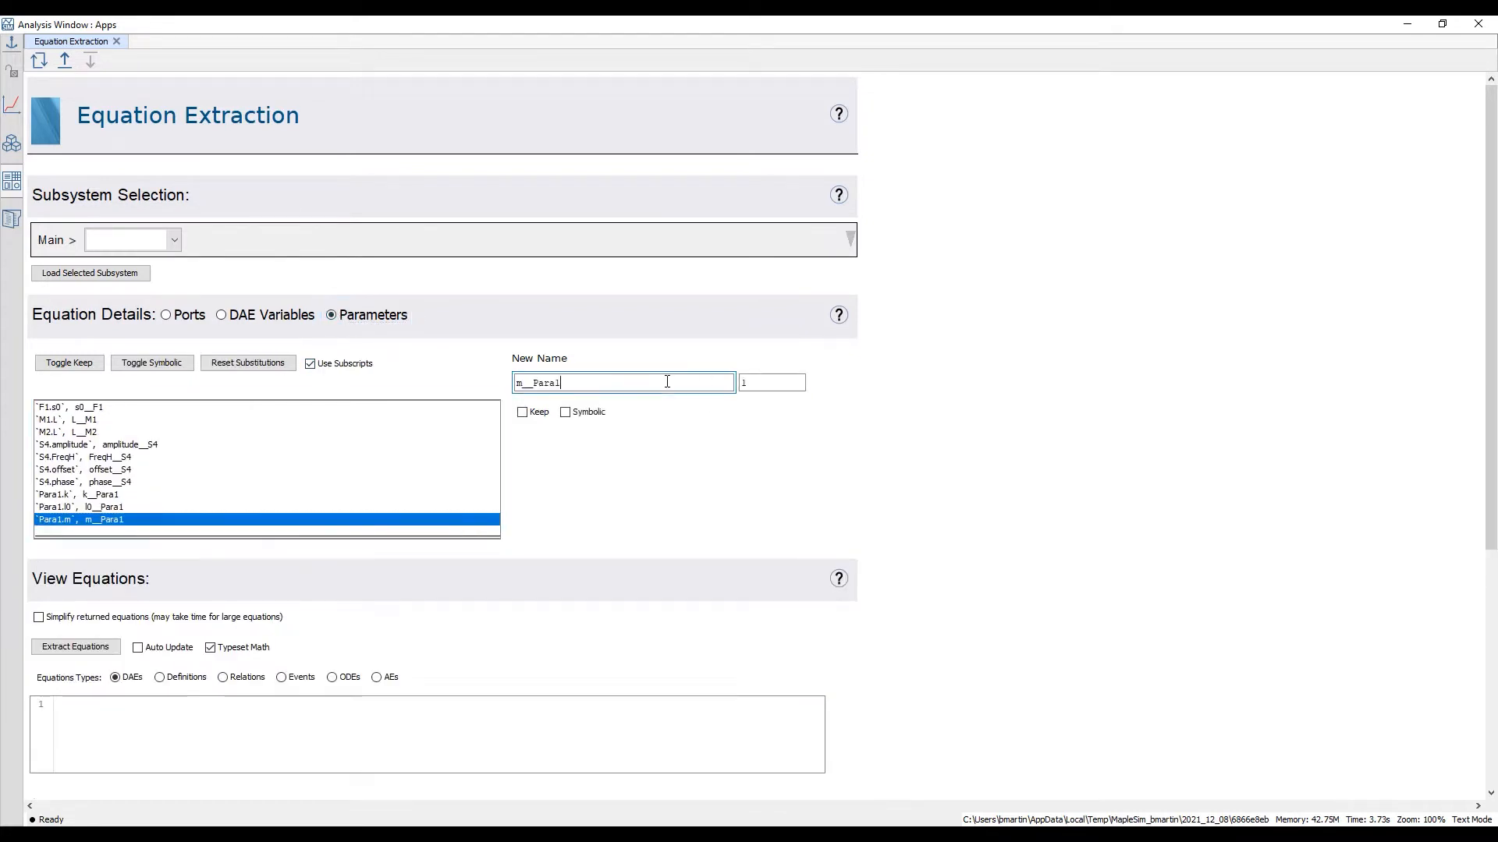
{"action": "key", "text": "BackSpace"}
{"action": "key", "text": "BackSpace"}
{"action": "key", "text": "BackSpace"}
{"action": "key", "text": "BackSpace"}
{"action": "key", "text": "BackSpace"}
{"action": "key", "text": "BackSpace"}
{"action": "key", "text": "BackSpace"}
{"action": "left_click", "coordinate": [566, 415]}
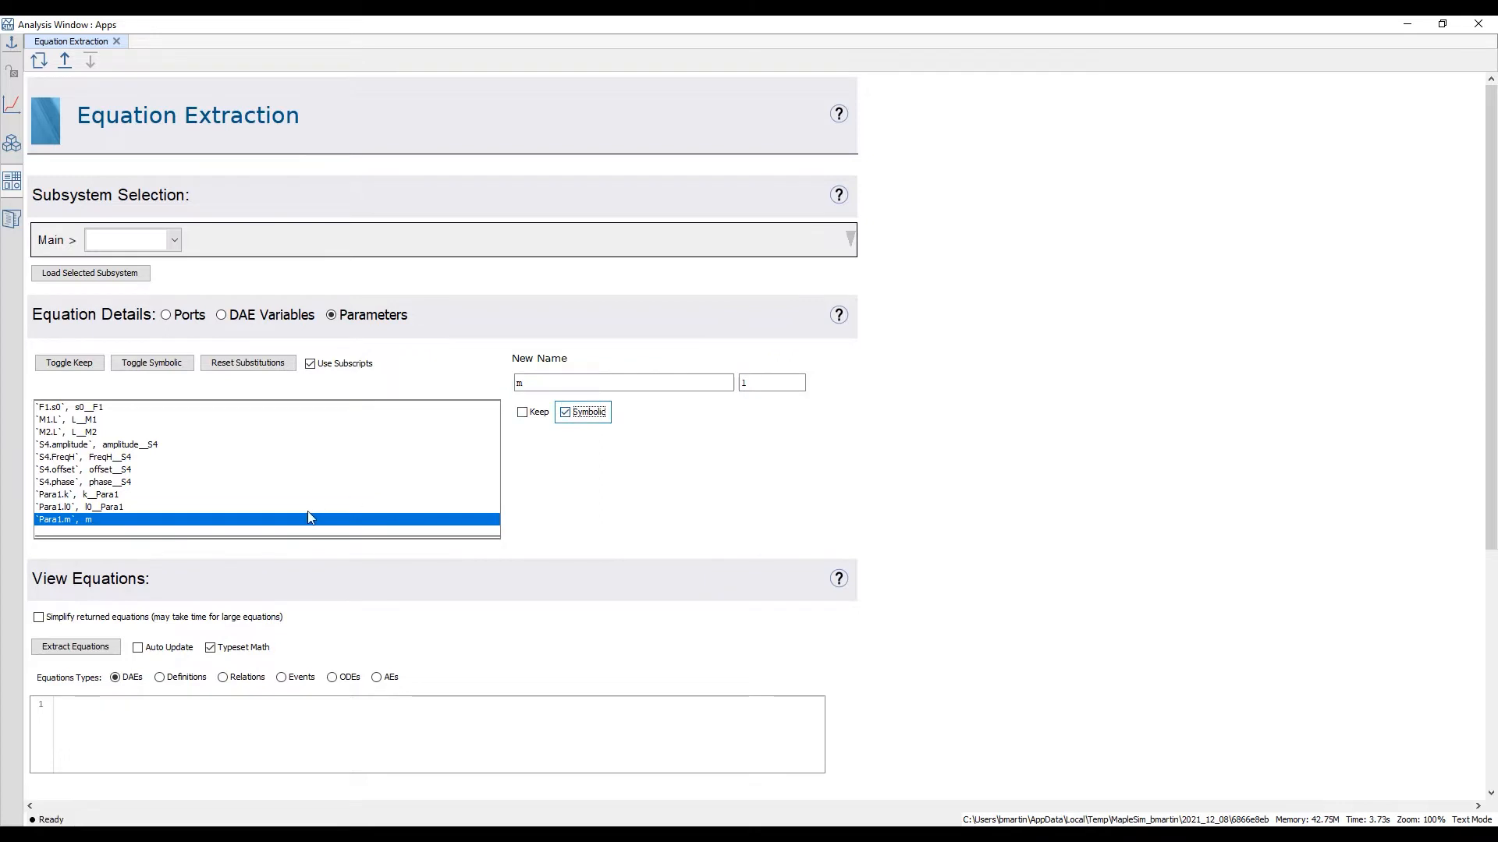
Step: Rename the parameters Para1.l0 to l0 and Para1.k to k, marking both as symbolic
{"action": "left_click", "coordinate": [310, 509]}
{"action": "left_click", "coordinate": [583, 382]}
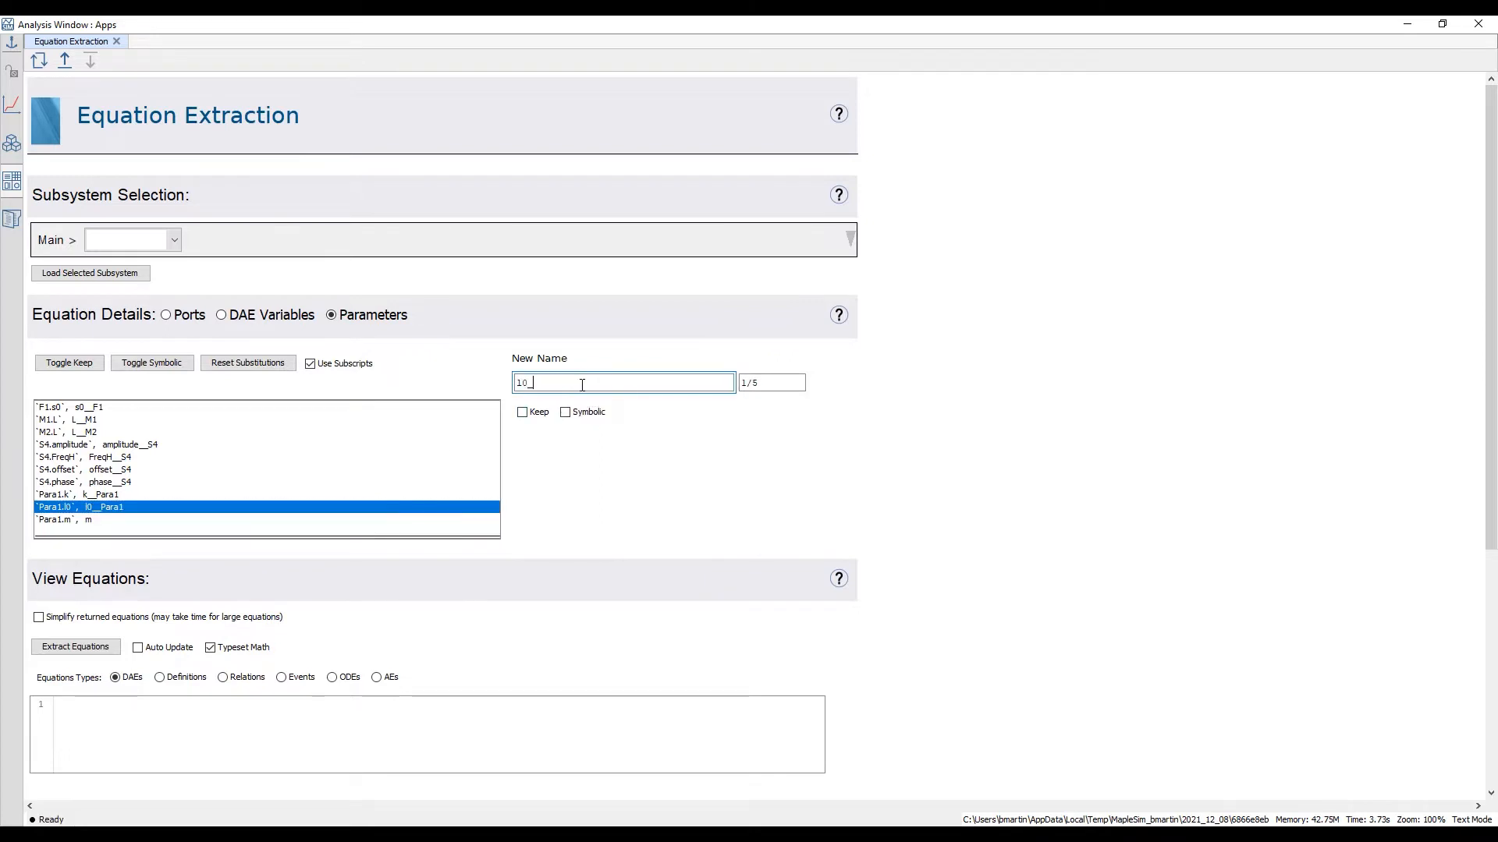
{"action": "left_click", "coordinate": [567, 414]}
{"action": "left_click", "coordinate": [284, 494]}
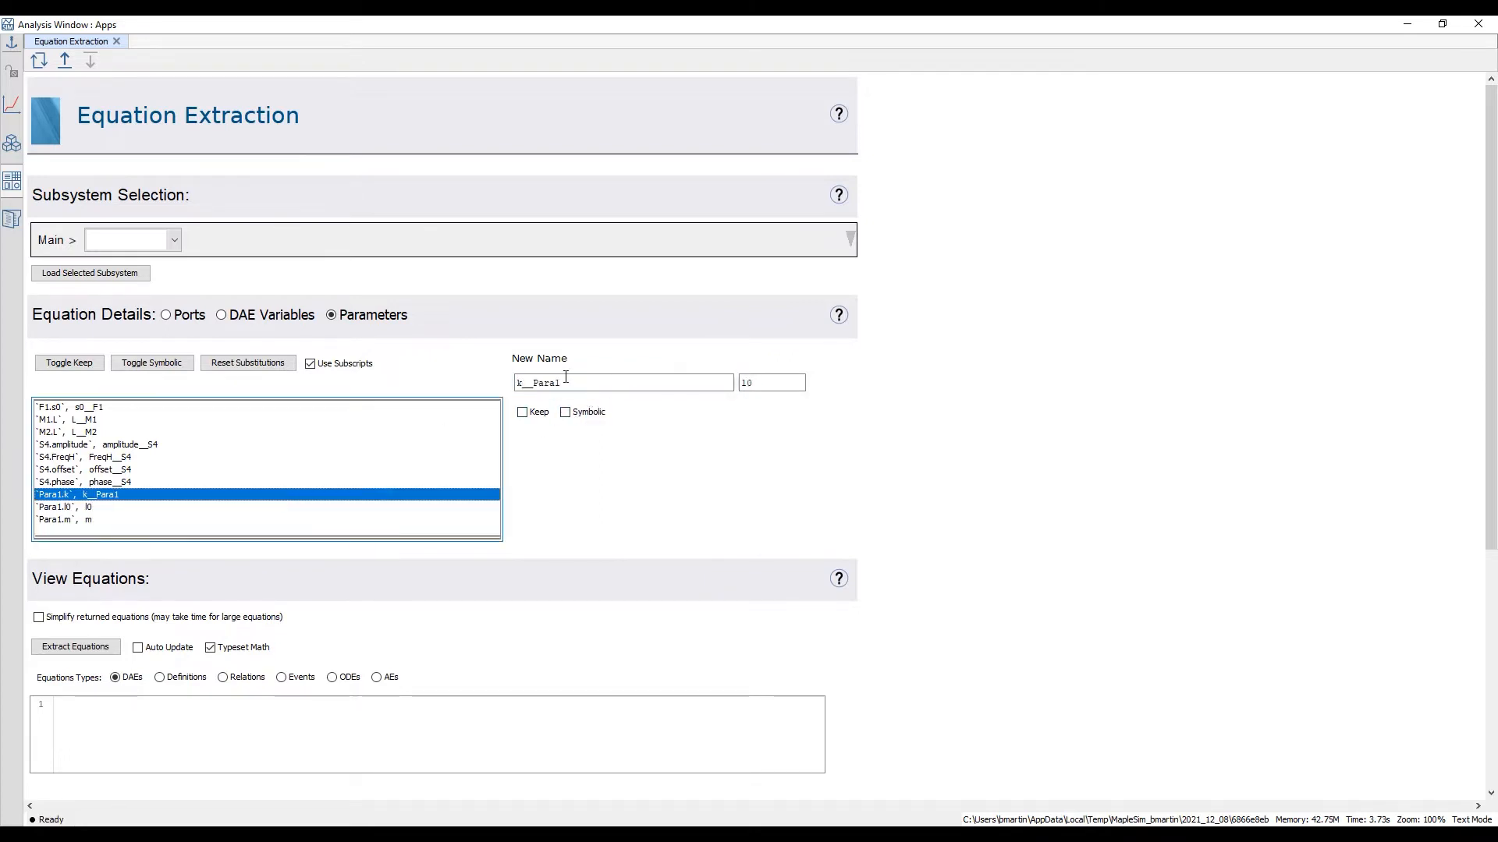
{"action": "left_click", "coordinate": [567, 383]}
{"action": "key", "text": "BackSpace"}
{"action": "key", "text": "BackSpace"}
{"action": "key", "text": "BackSpace"}
{"action": "key", "text": "BackSpace"}
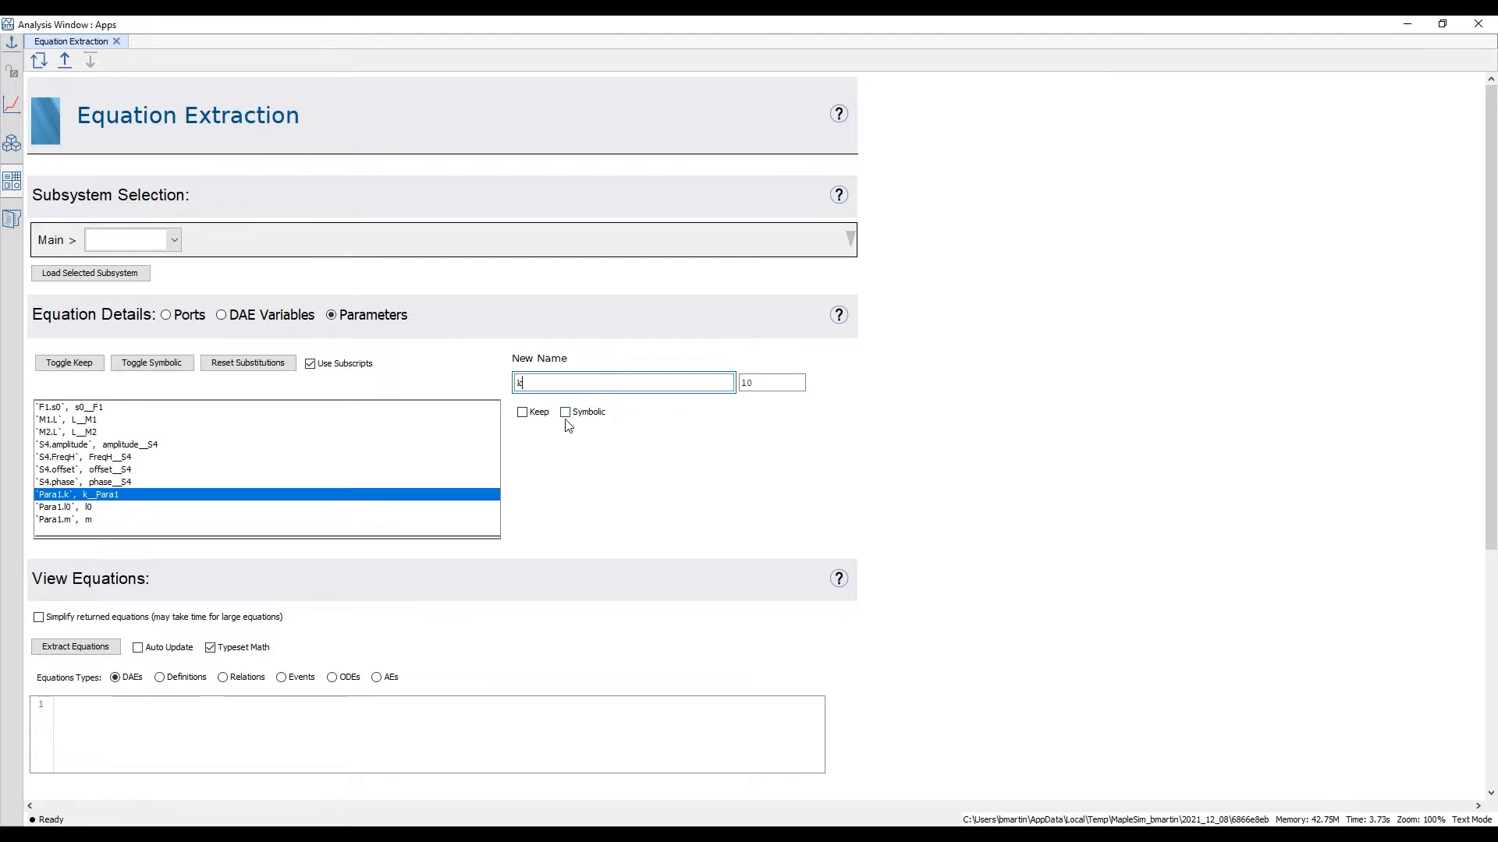
{"action": "left_click", "coordinate": [566, 413]}
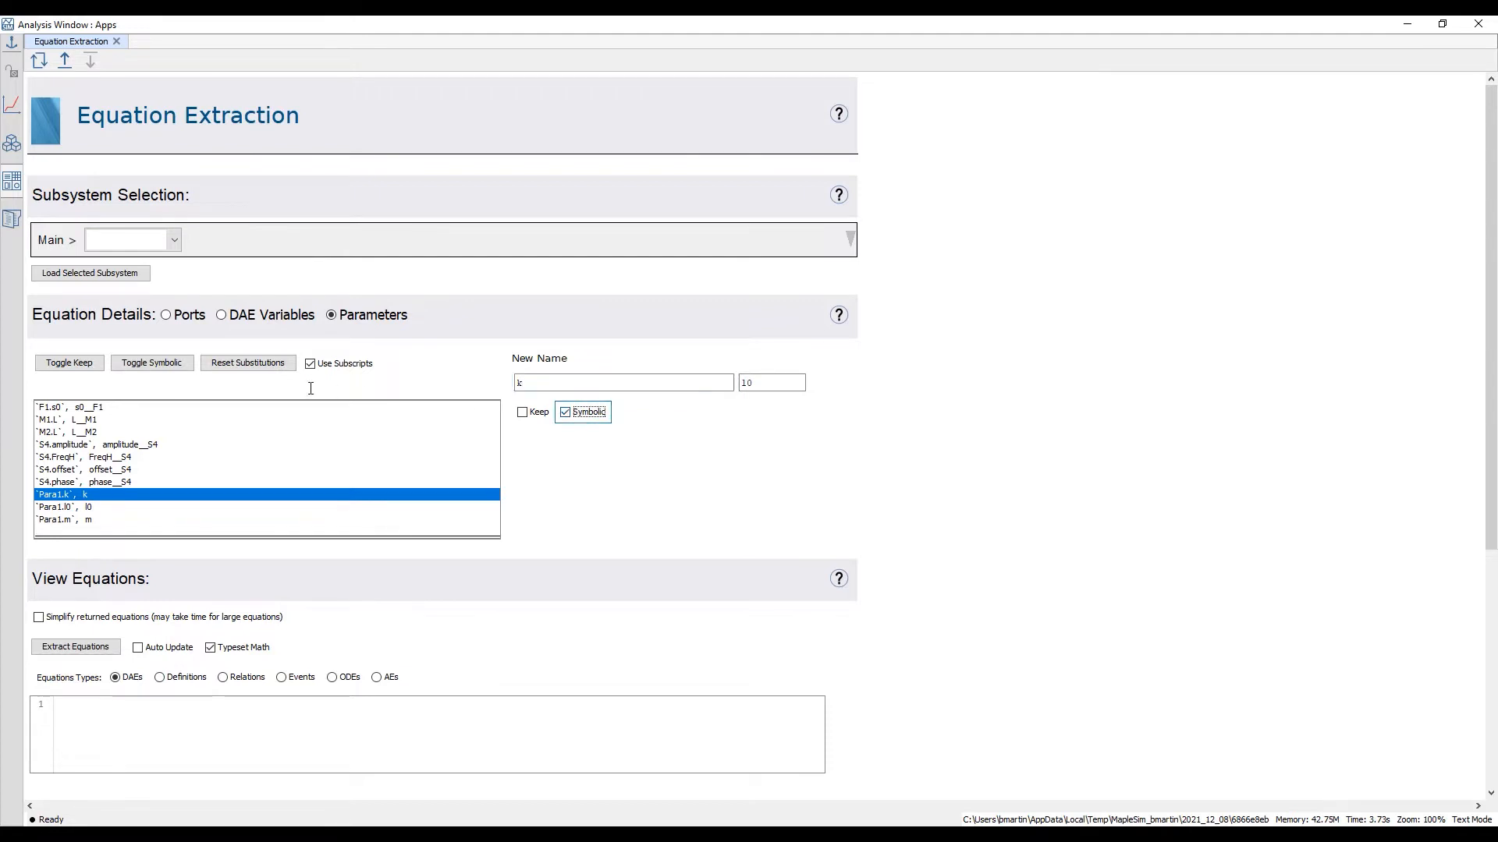
Step: Rename the sine source's output variable S4.y to F(t)
{"action": "left_click", "coordinate": [279, 328]}
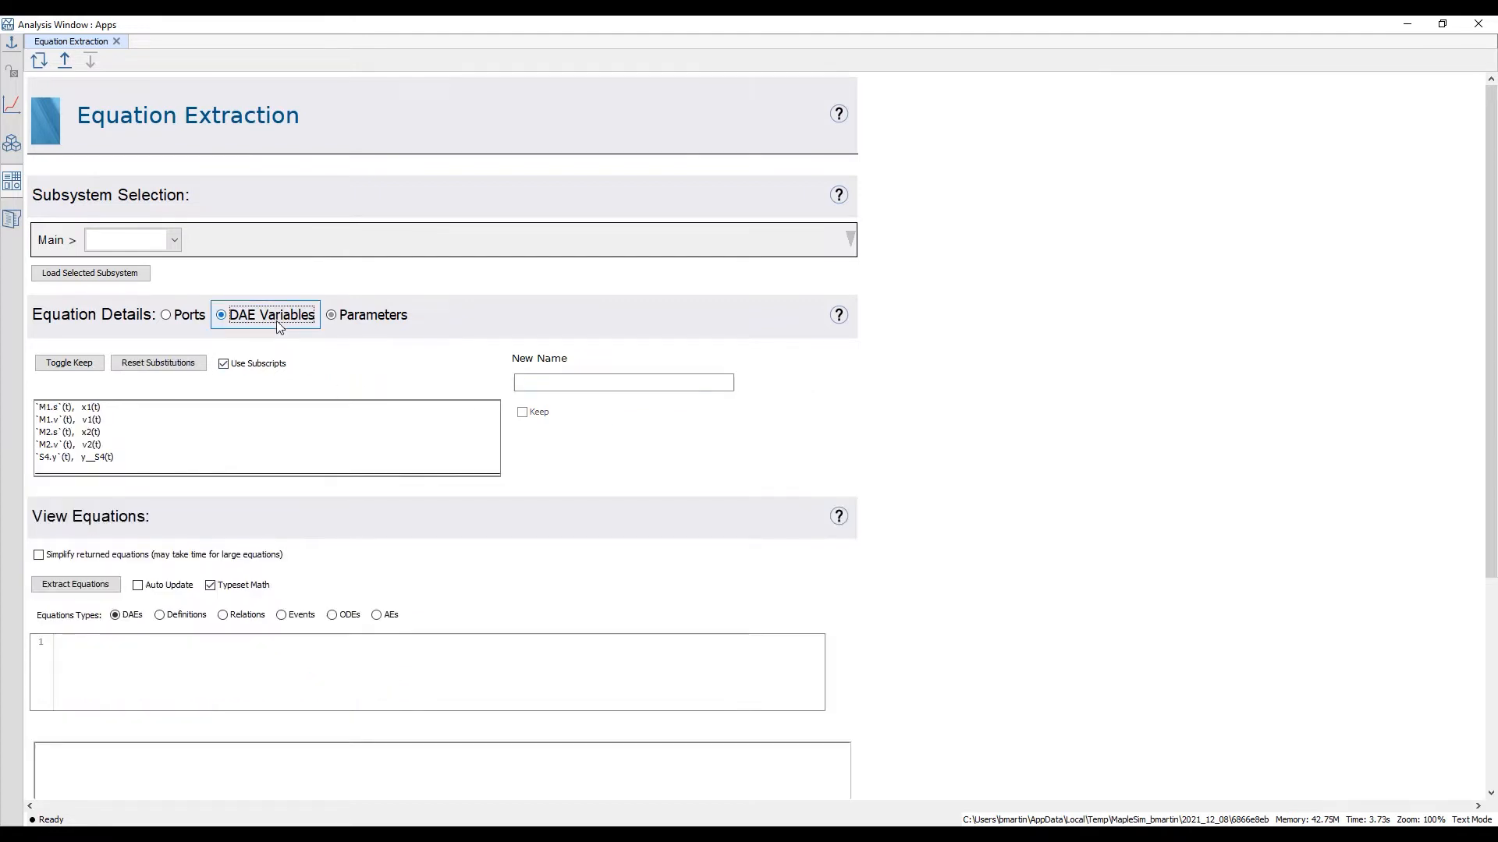
{"action": "left_click", "coordinate": [117, 458]}
{"action": "left_click", "coordinate": [557, 381]}
{"action": "left_click_drag", "start_coordinate": [545, 382], "coordinate": [491, 383]}
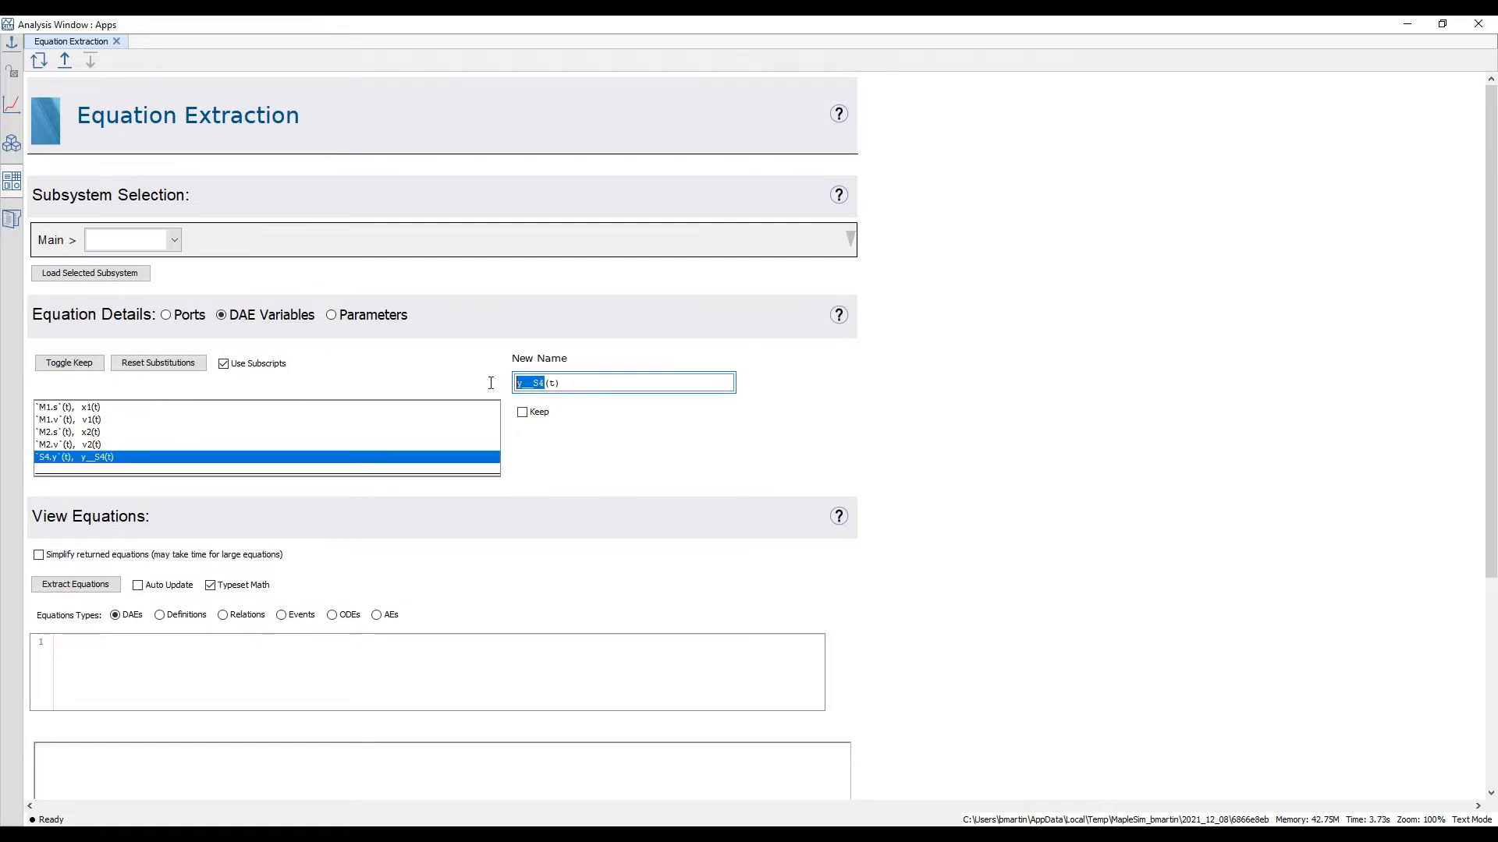
{"action": "type", "text": "F"}
Step: Extract the system's equations and restrict the displayed equation type to ODEs
{"action": "left_click", "coordinate": [118, 586]}
{"action": "scroll", "coordinate": [853, 485], "scroll_direction": "down", "scroll_amount": 3}
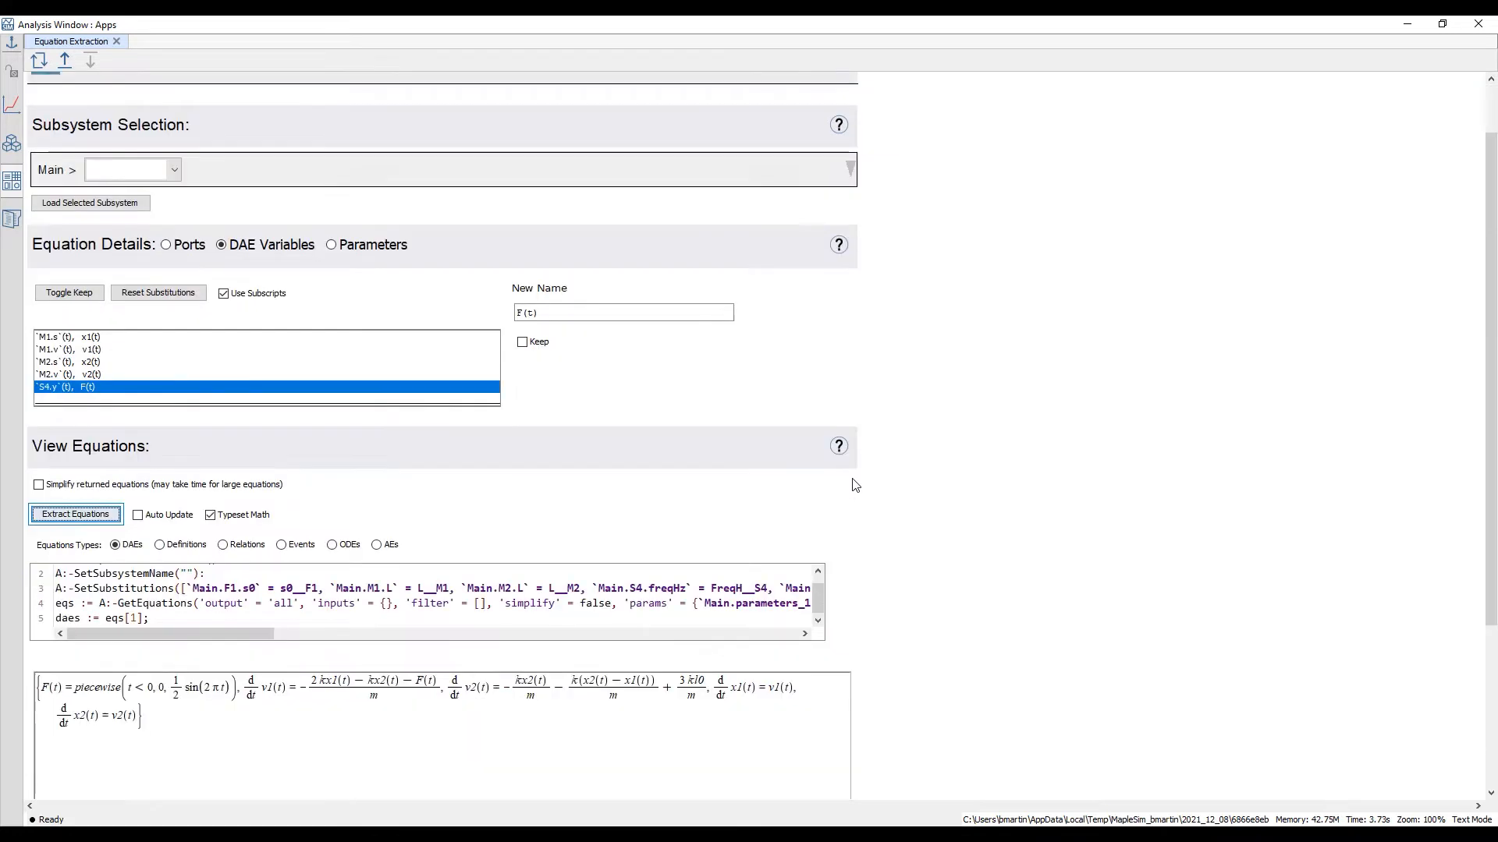
{"action": "left_click", "coordinate": [331, 499]}
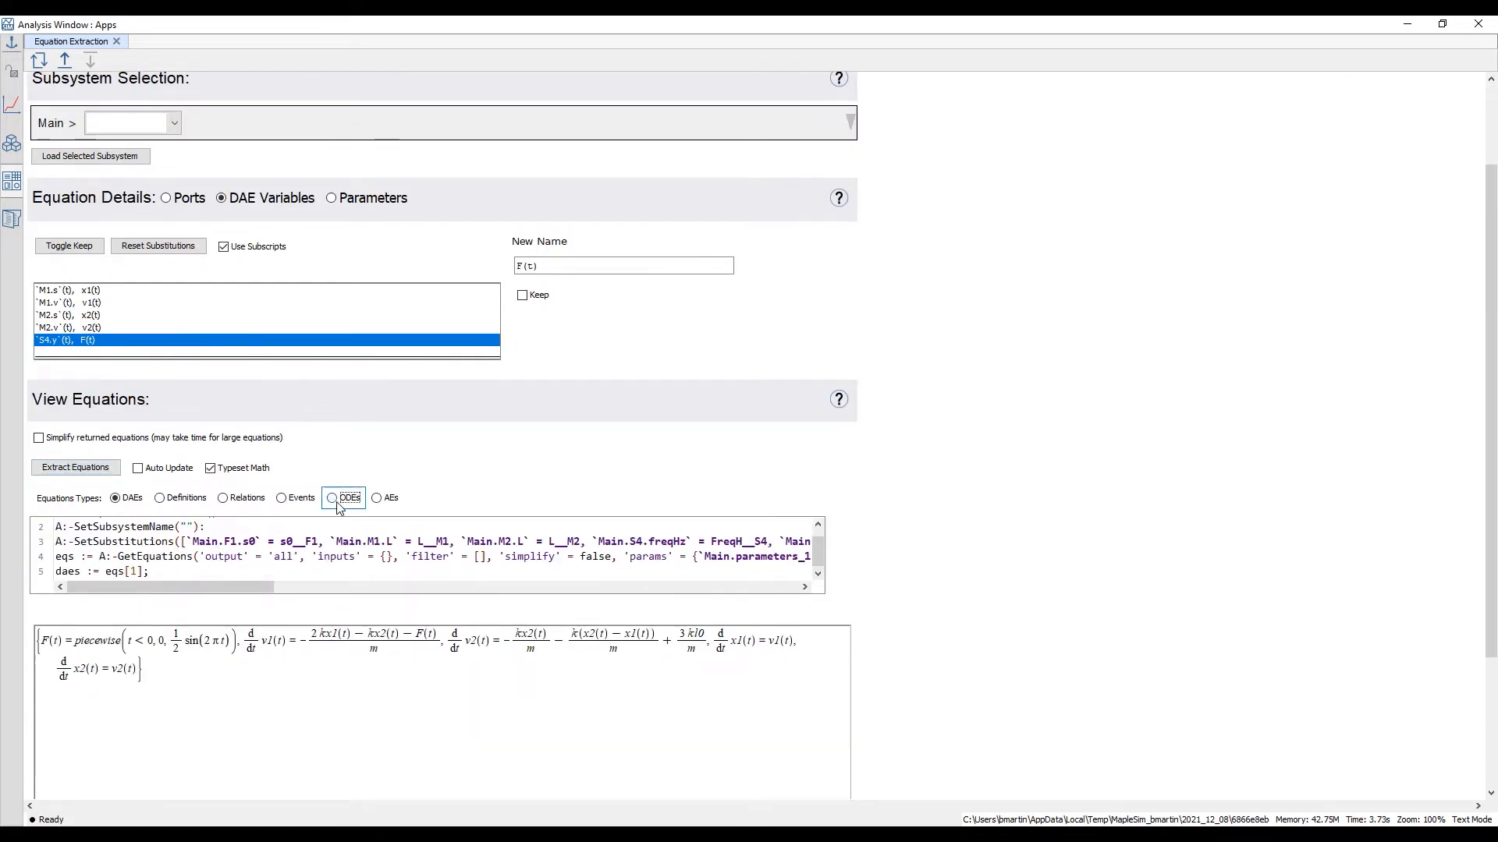
{"action": "scroll", "coordinate": [1026, 431], "scroll_direction": "down", "scroll_amount": 1}
{"action": "scroll", "coordinate": [1027, 431], "scroll_direction": "down", "scroll_amount": 4}
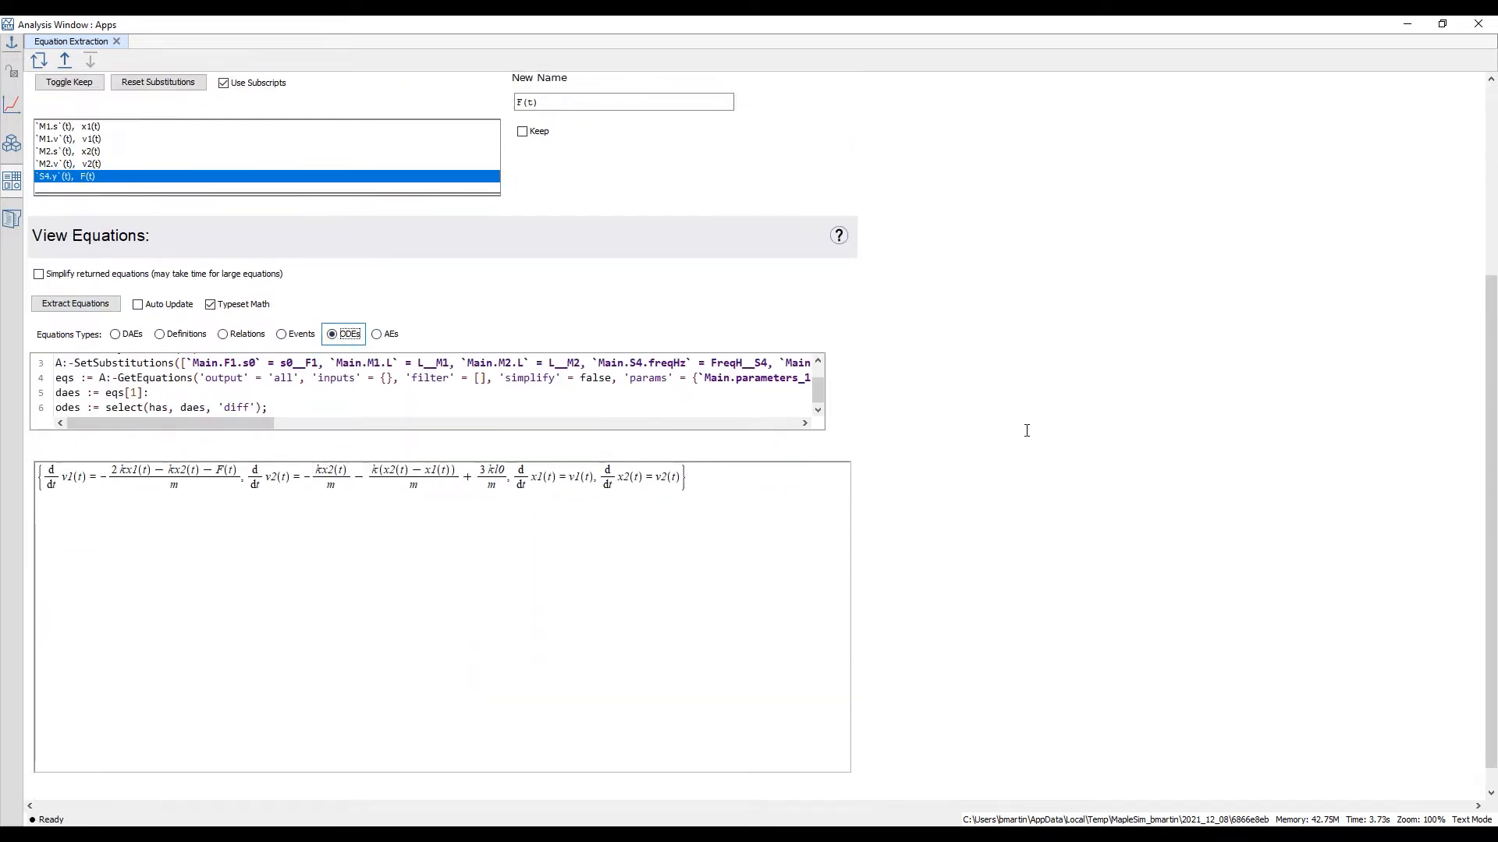
{"action": "scroll", "coordinate": [976, 440], "scroll_direction": "down", "scroll_amount": 1}
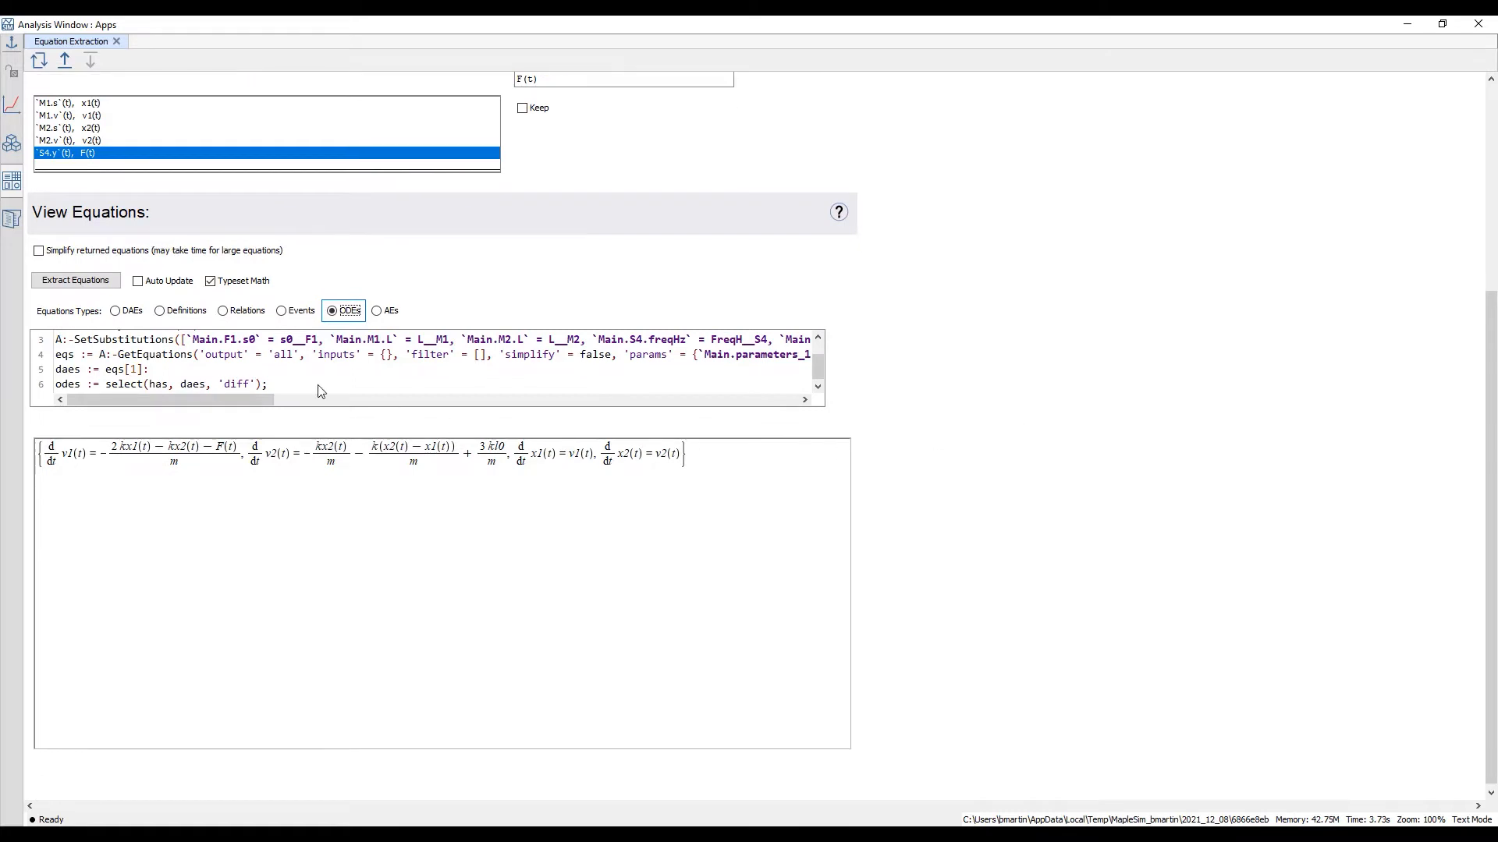
Step: Copy the complete generated Maple code, from the LinkModel line through the odes definition
{"action": "scroll", "coordinate": [741, 355], "scroll_direction": "up", "scroll_amount": 1}
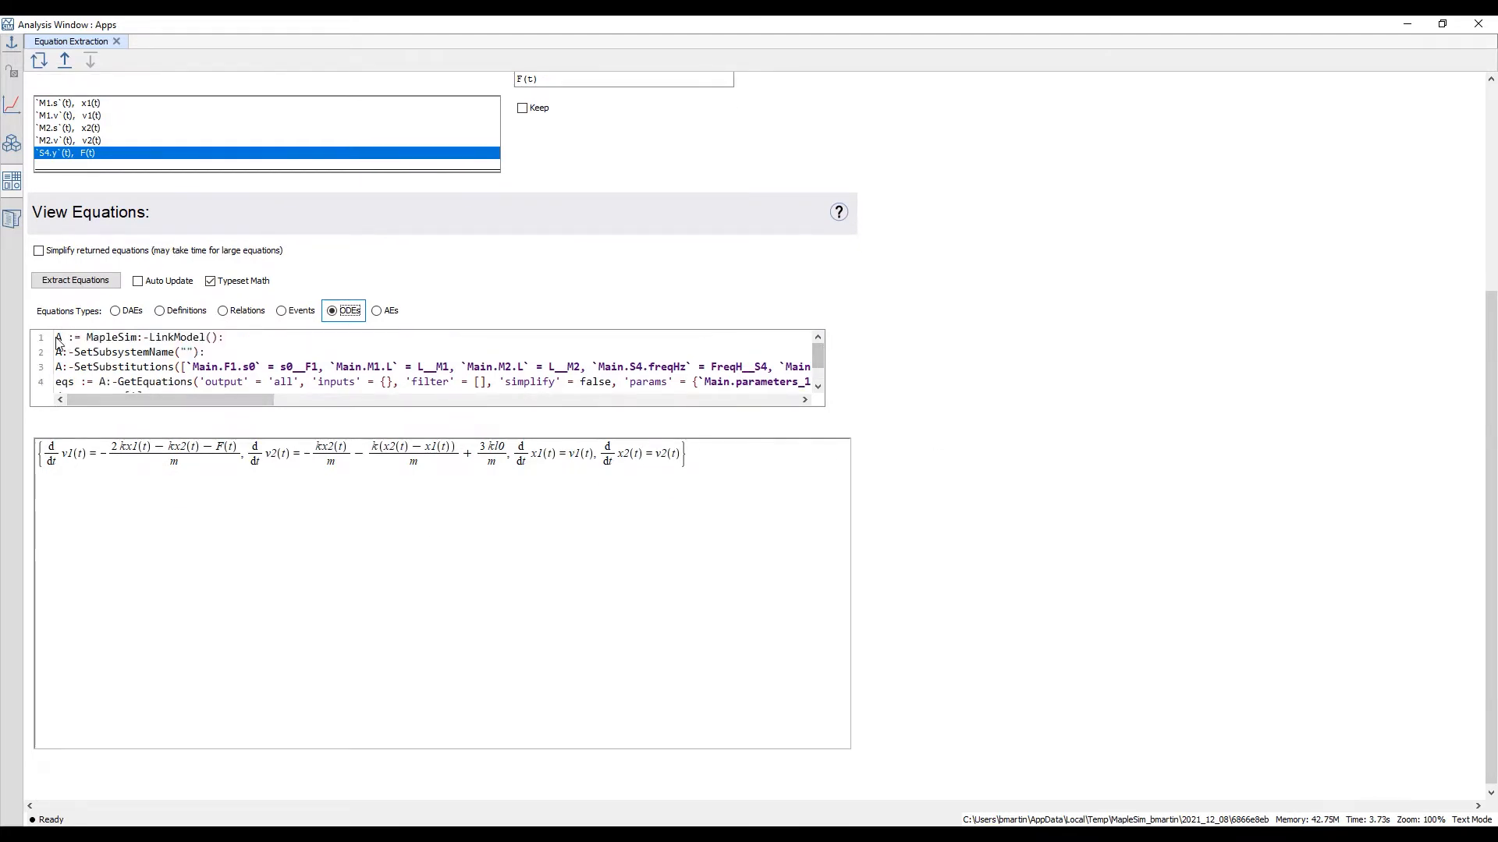
{"action": "left_click_drag", "start_coordinate": [55, 338], "coordinate": [550, 406]}
{"action": "key", "text": "ctrl+c"}
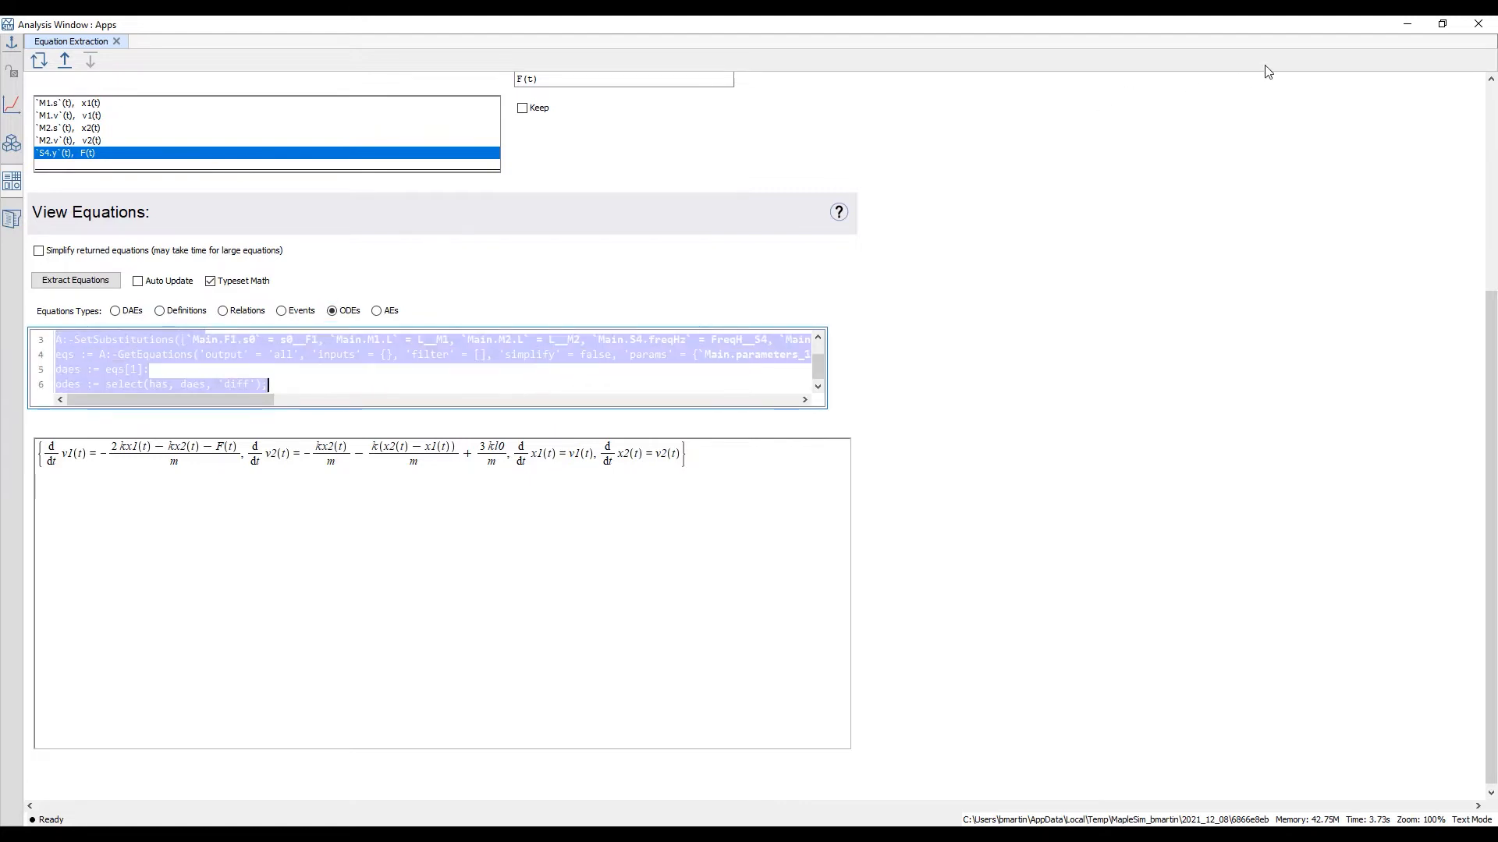
Step: Return to the model window and create a MapleSim worksheet attachment named Worksheet1
{"action": "left_click", "coordinate": [1404, 28]}
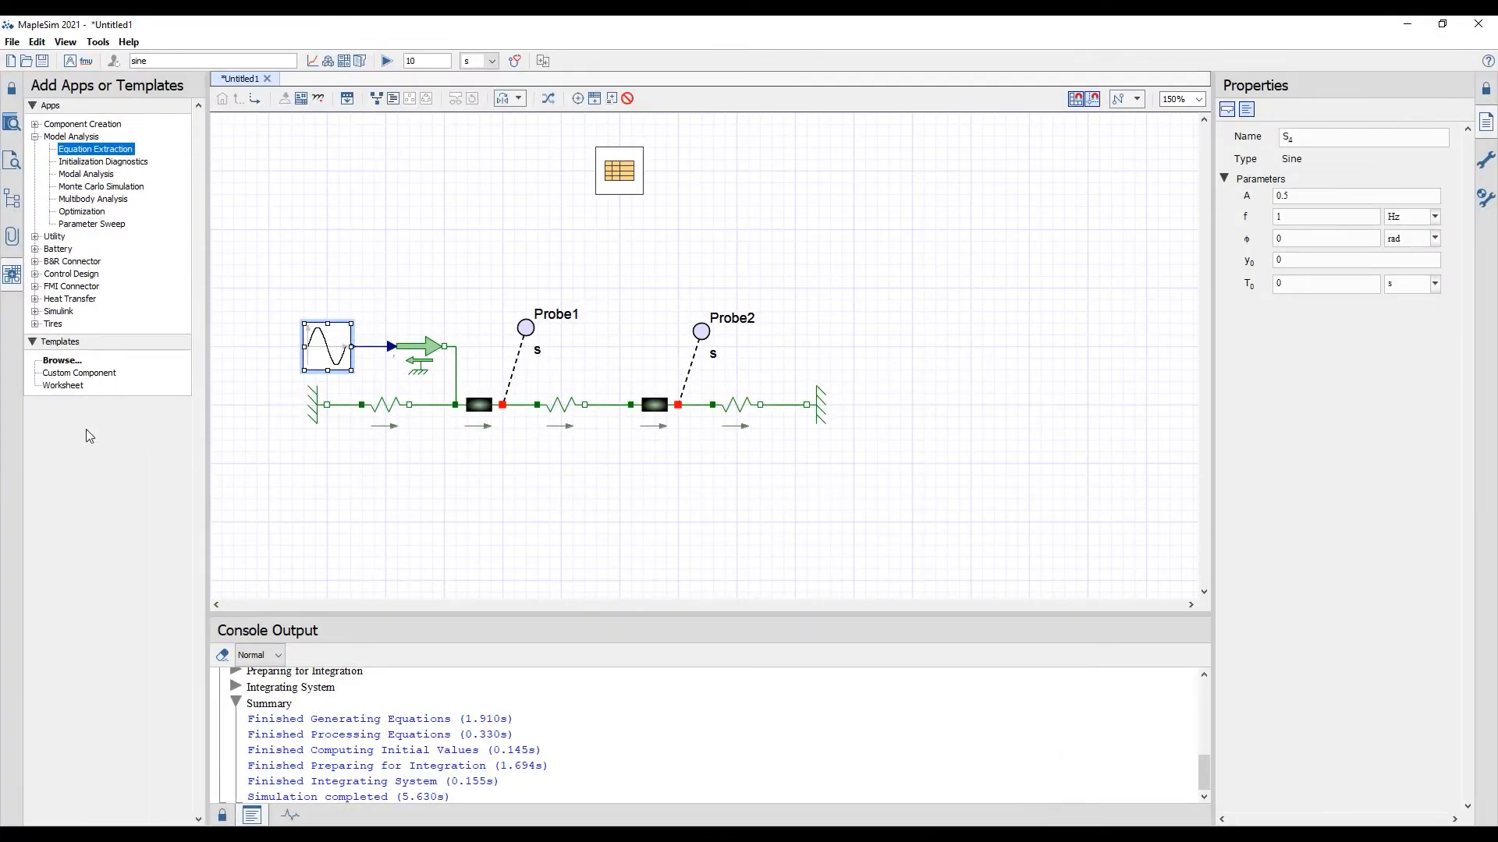
{"action": "double_click", "coordinate": [66, 387]}
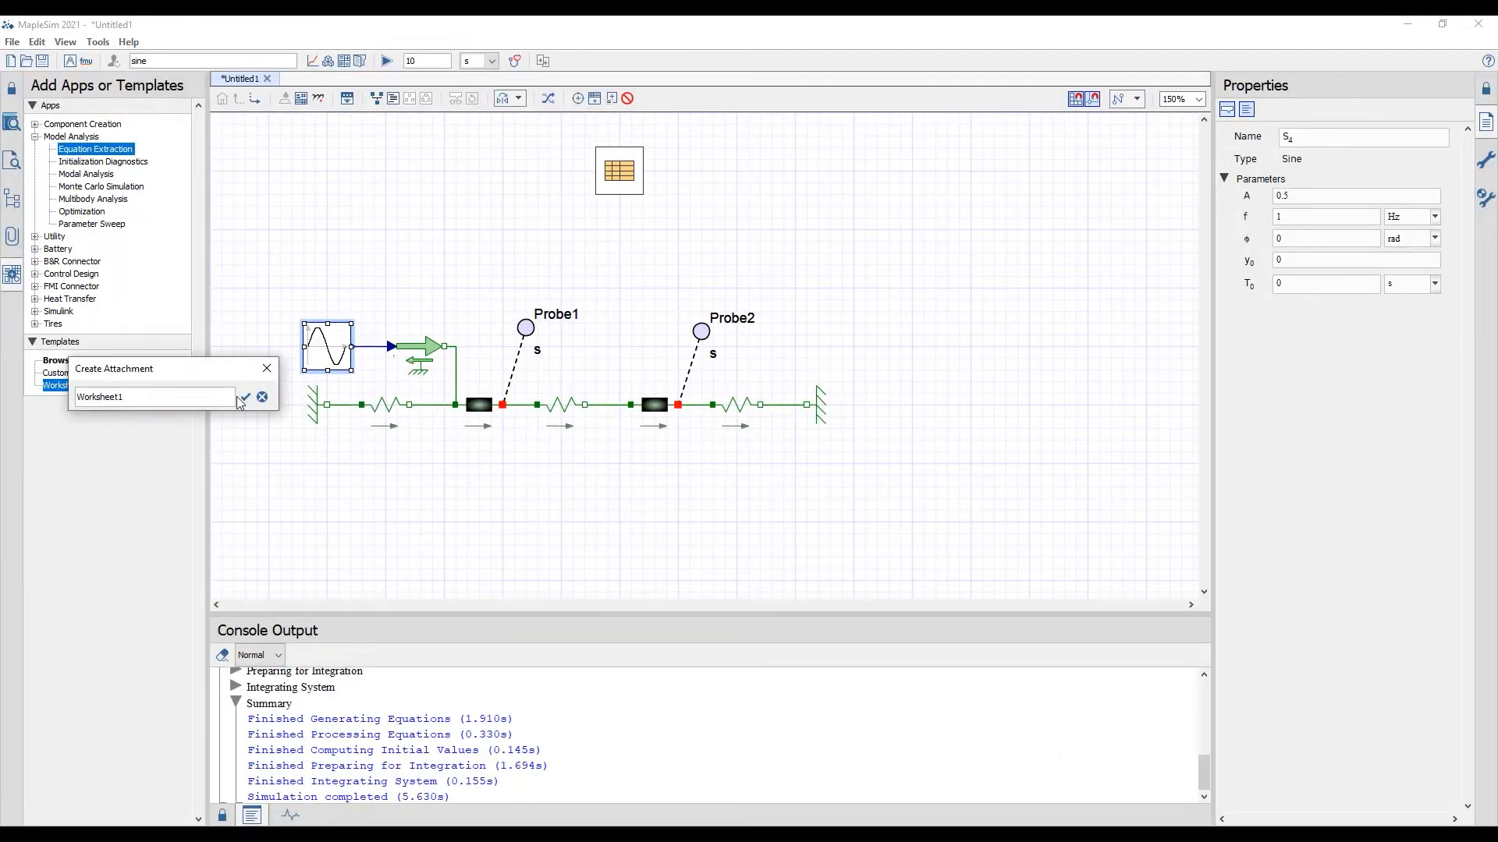
{"action": "left_click", "coordinate": [245, 399]}
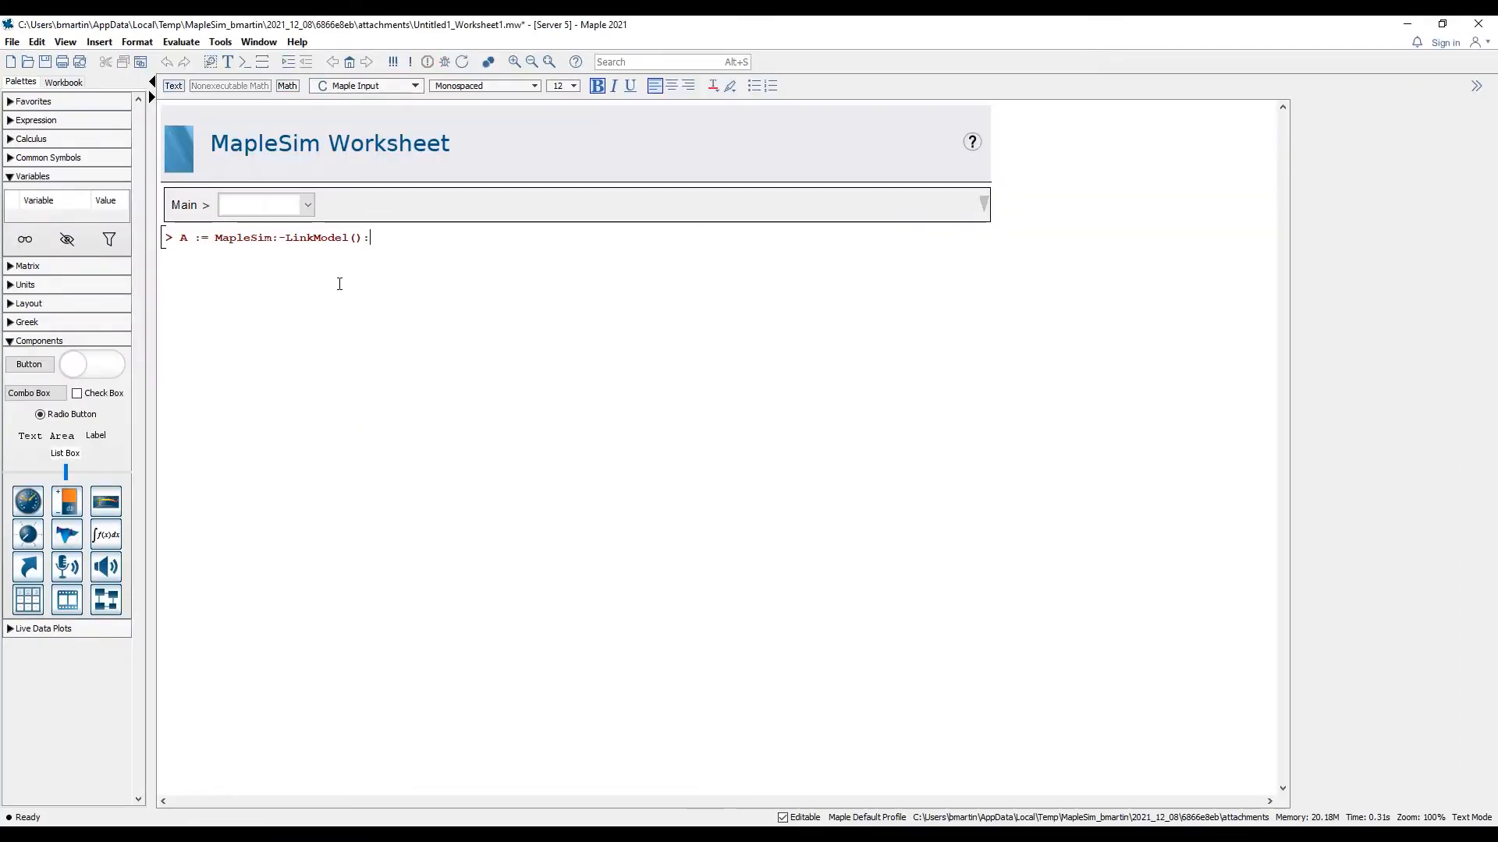
Step: Replace the worksheet's default LinkModel line with the copied equation-extraction code and execute it to produce the odes
{"action": "left_click_drag", "start_coordinate": [386, 238], "coordinate": [173, 248]}
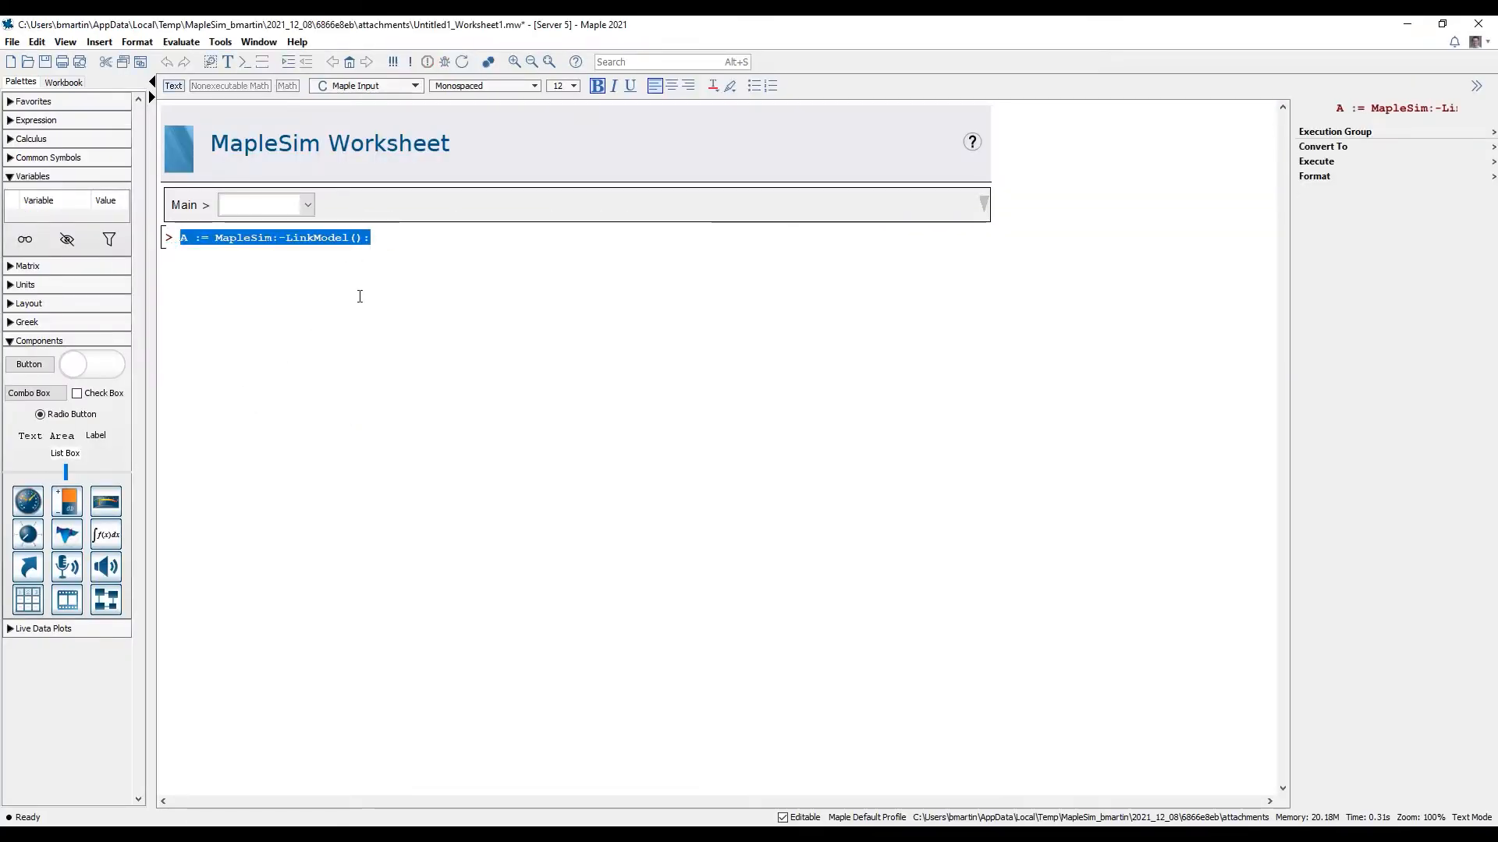
{"action": "key", "text": "ctrl+v"}
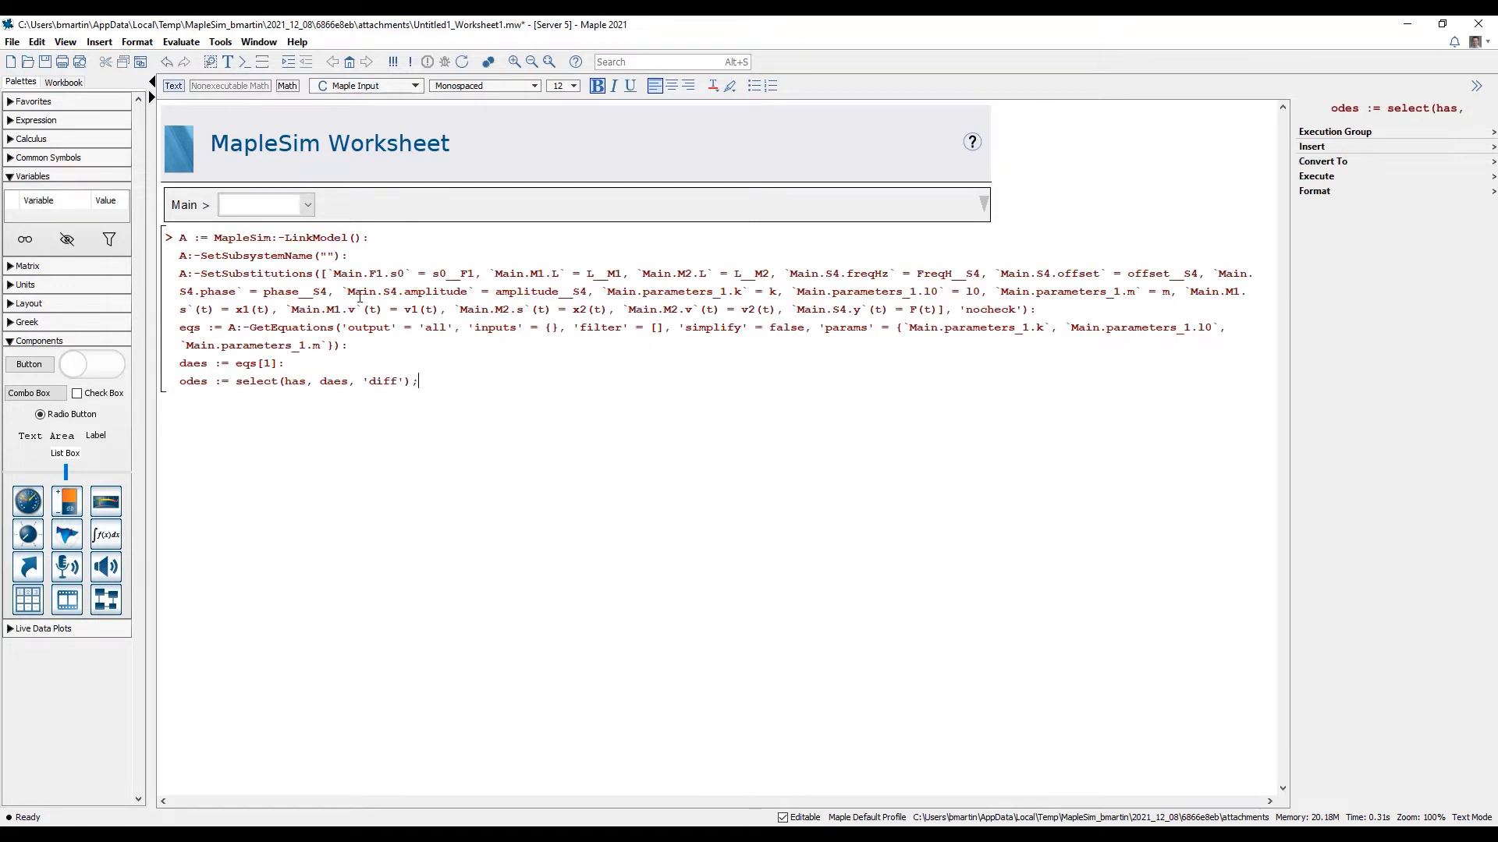
{"action": "key", "text": "Return"}
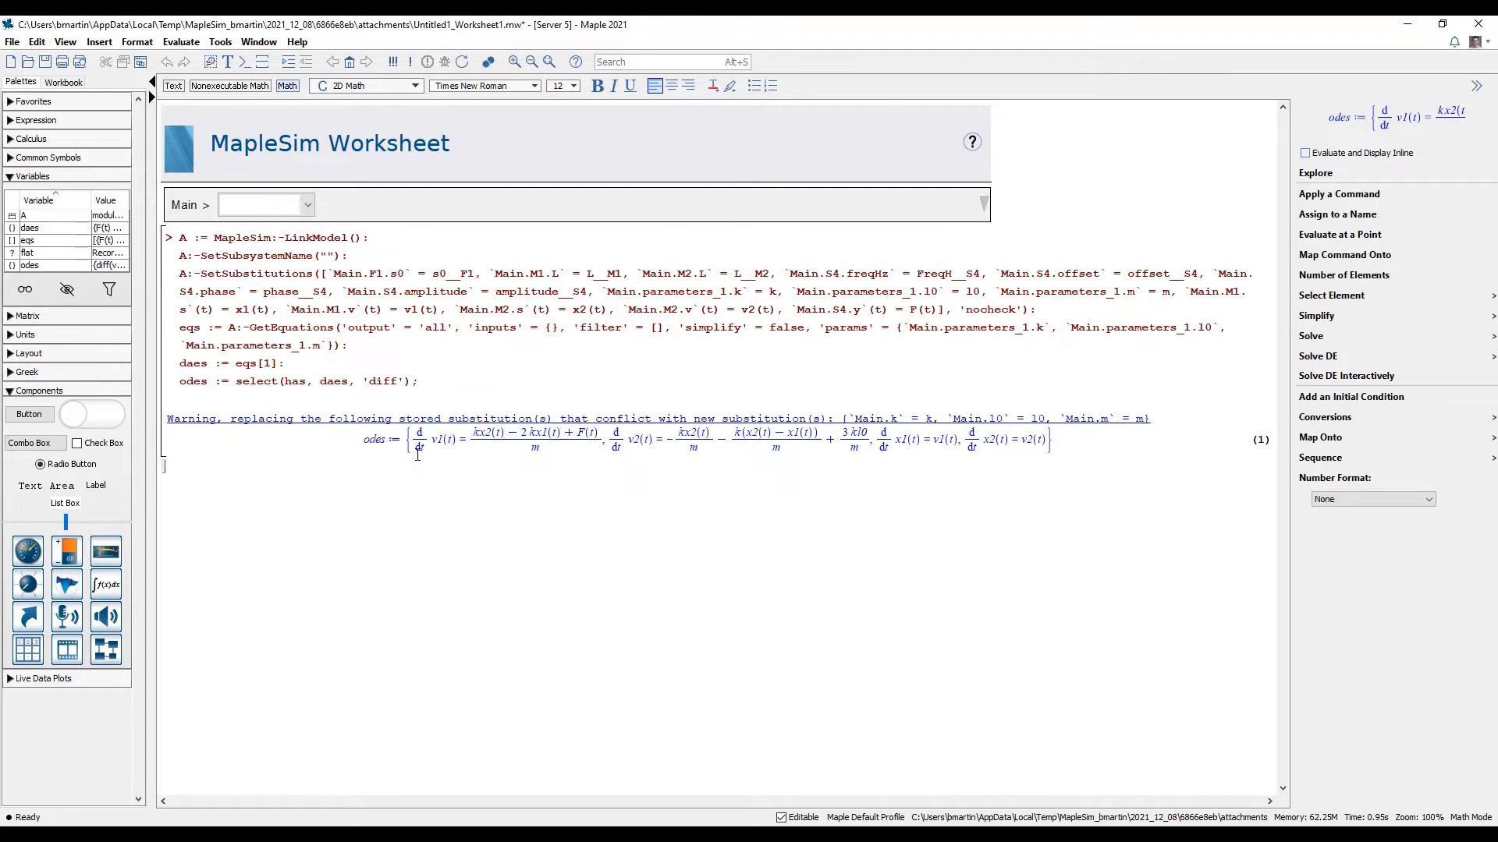
Step: Insert several empty execution groups below the odes output and hide both side panels to widen the worksheet
{"action": "key", "text": "ctrl+j"}
{"action": "key", "text": "ctrl+j"}
{"action": "key", "text": "ctrl+j"}
{"action": "key", "text": "ctrl+j"}
{"action": "key", "text": "ctrl+j"}
{"action": "key", "text": "ctrl+j"}
{"action": "key", "text": "ctrl+j"}
{"action": "key", "text": "ctrl+j"}
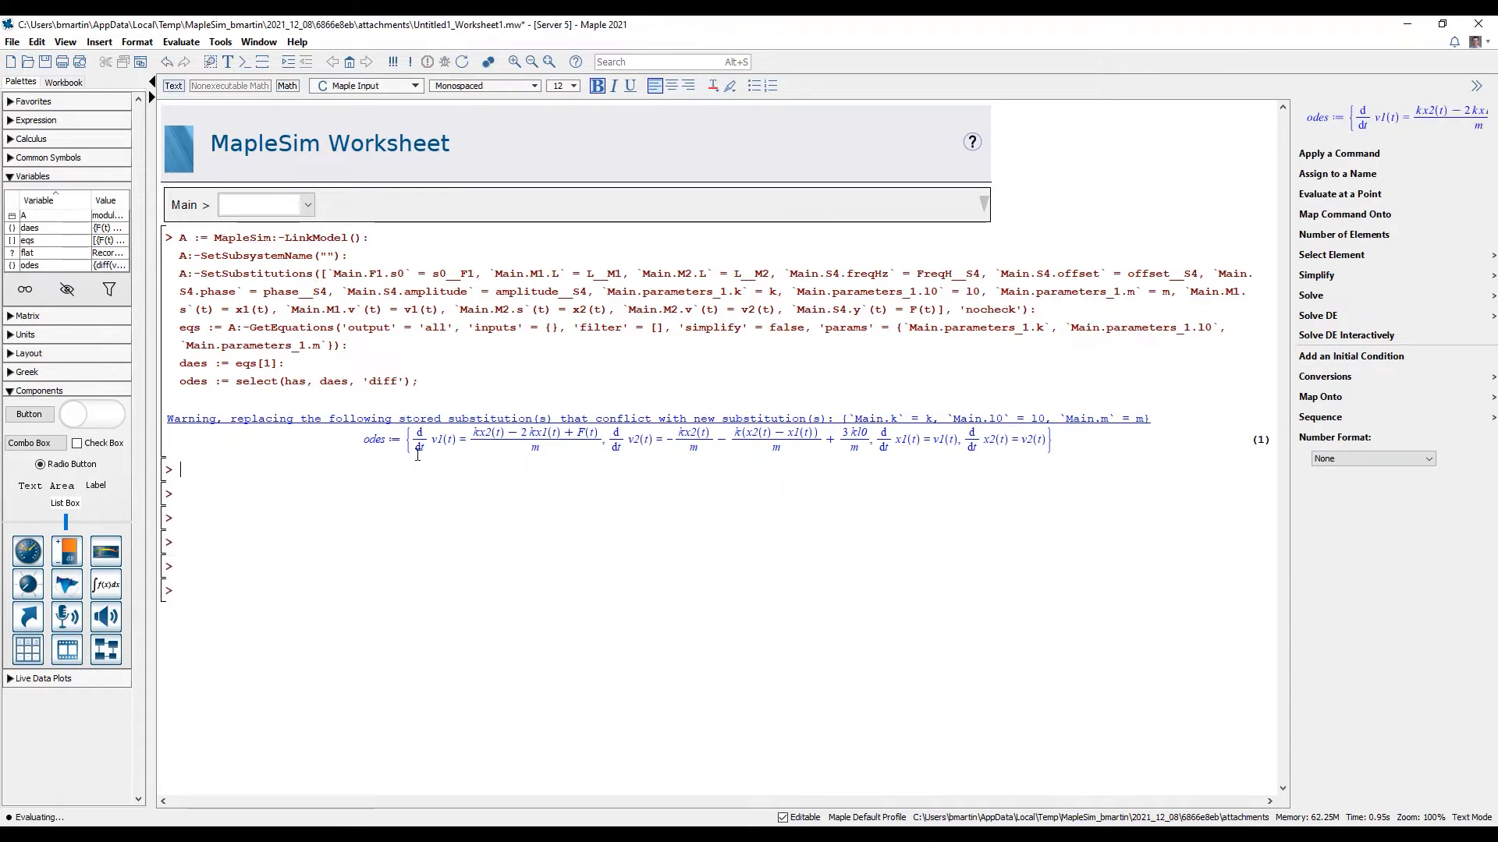
{"action": "left_click", "coordinate": [152, 82]}
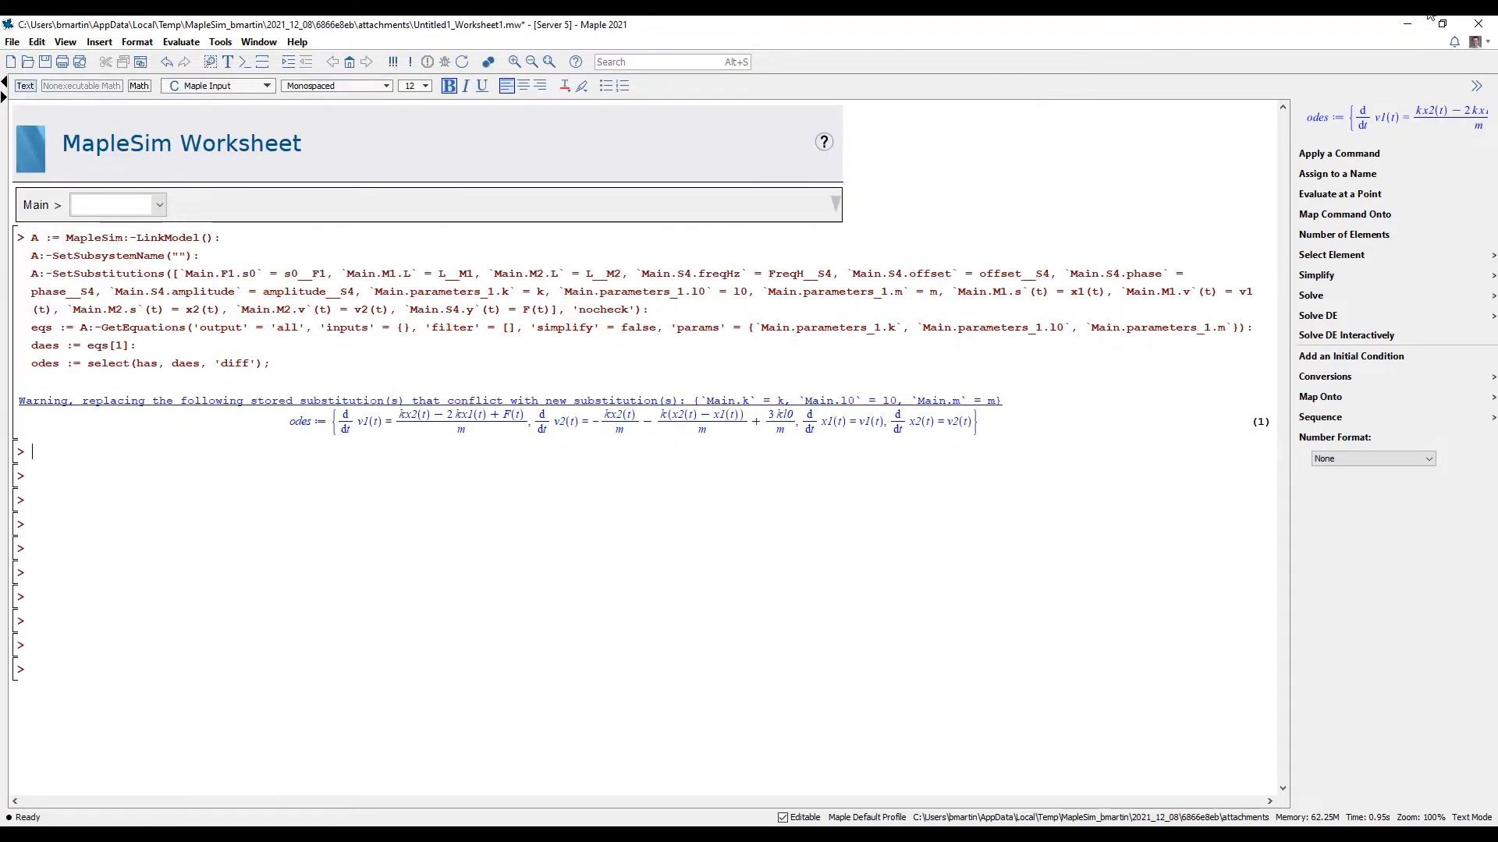
{"action": "left_click", "coordinate": [1476, 86]}
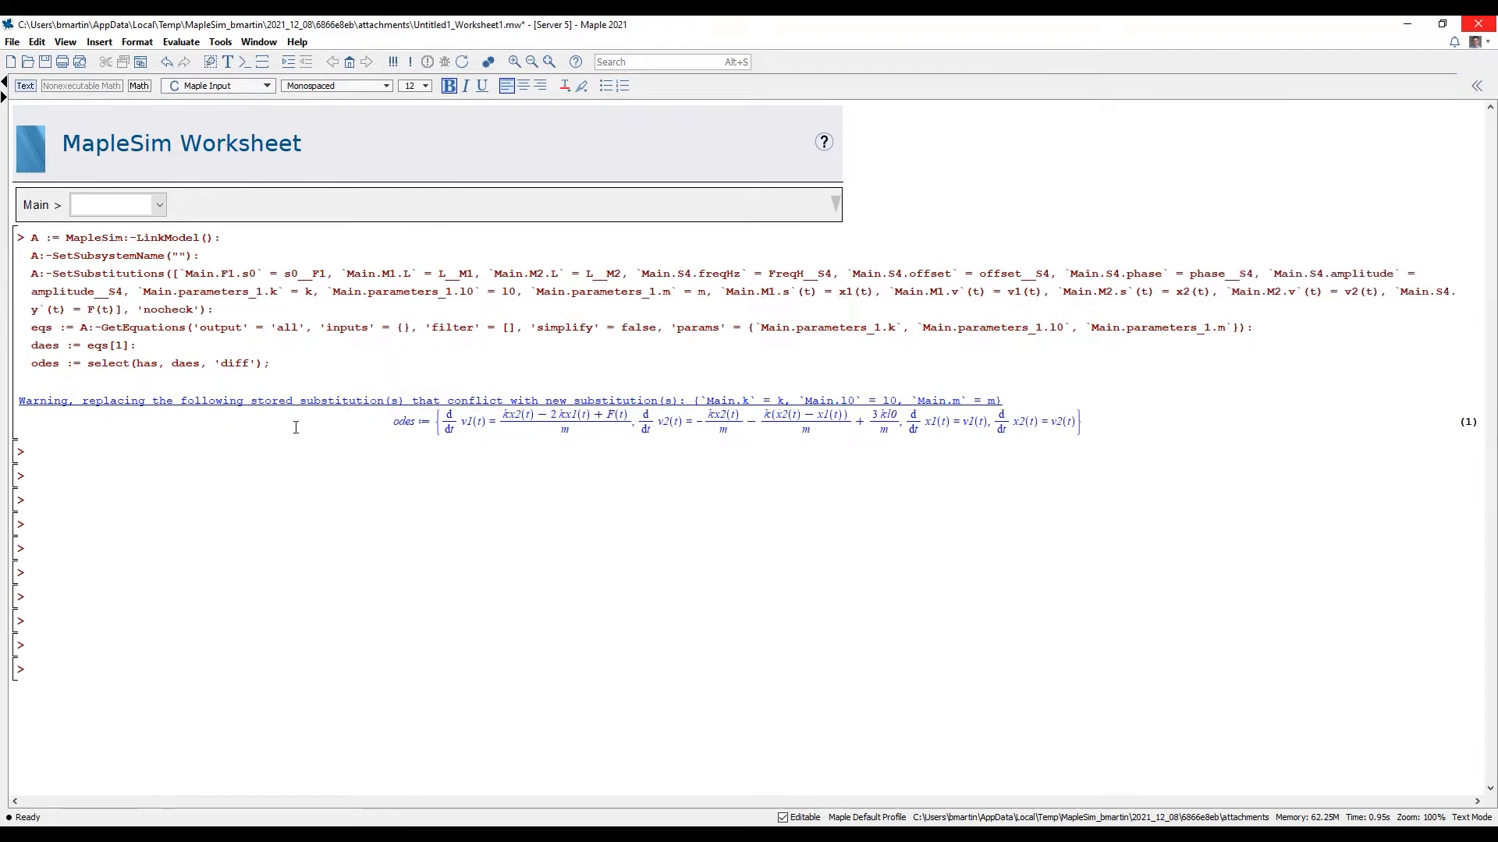
Step: Begin defining sys with DynamicSystems:-DiffEquation, passing convert(odes, list) as the equations
{"action": "type", "text": "s"}
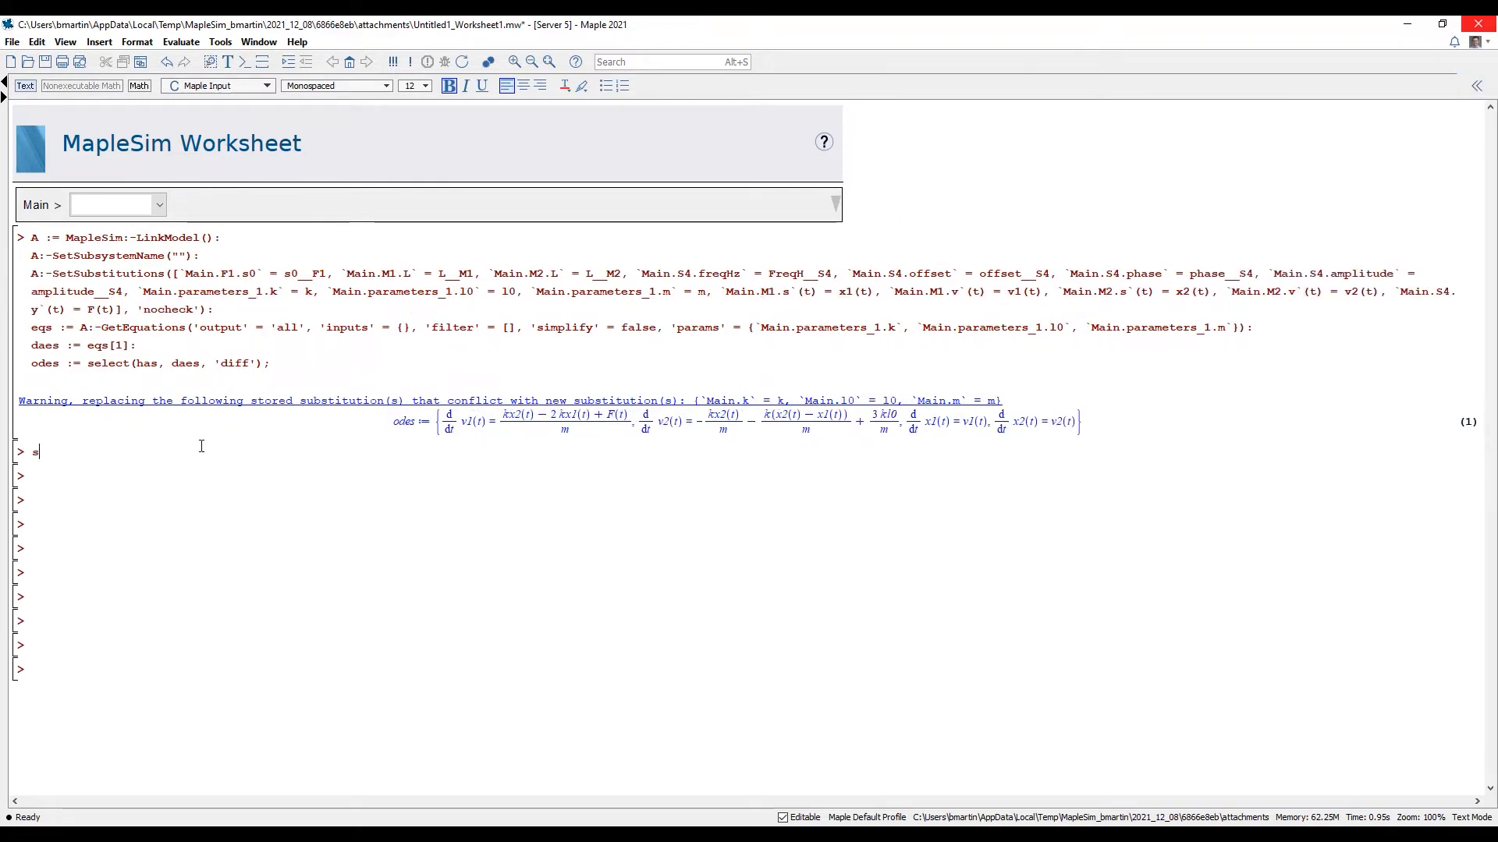
{"action": "type", "text": "ys := D"}
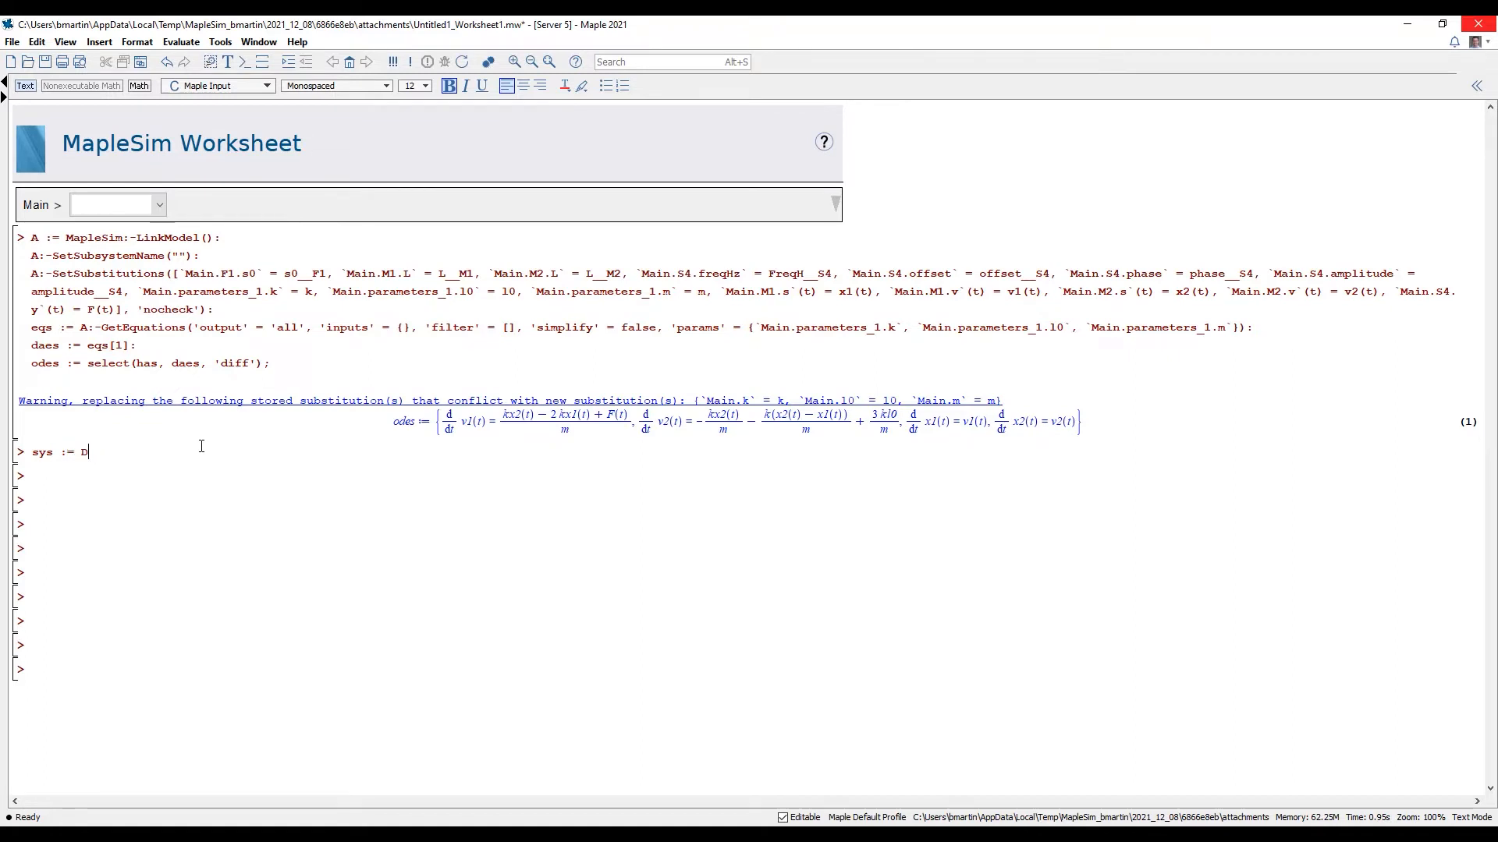
{"action": "type", "text": " DynamicSystems:-DiffEquation(convert("}
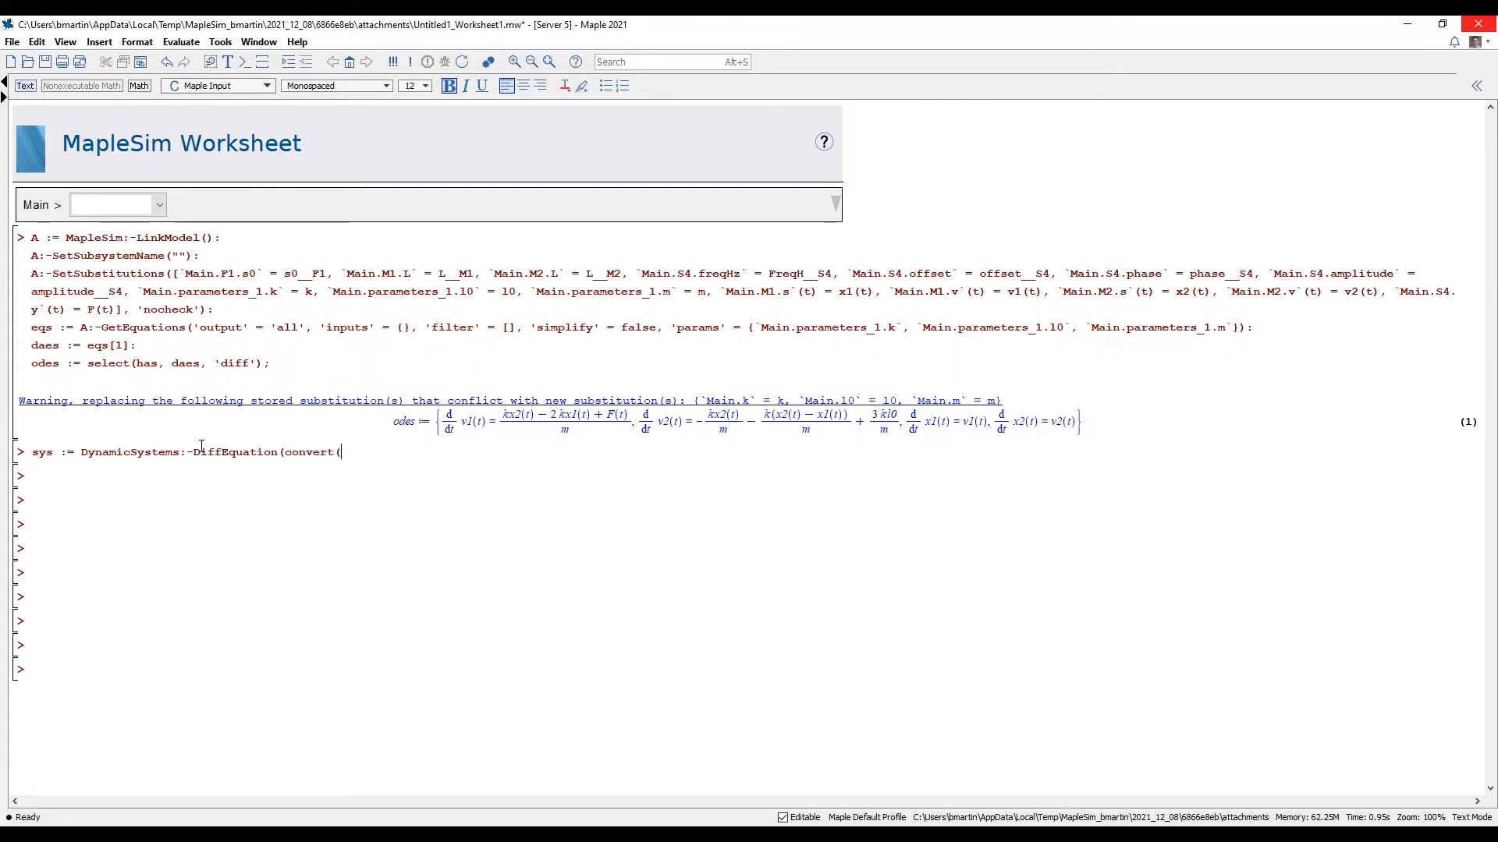
{"action": "type", "text": "odes, list)"}
Step: Look up the help page for DiffEquation, check its calling sequence and parameters, and return to the worksheet
{"action": "right_click", "coordinate": [216, 452]}
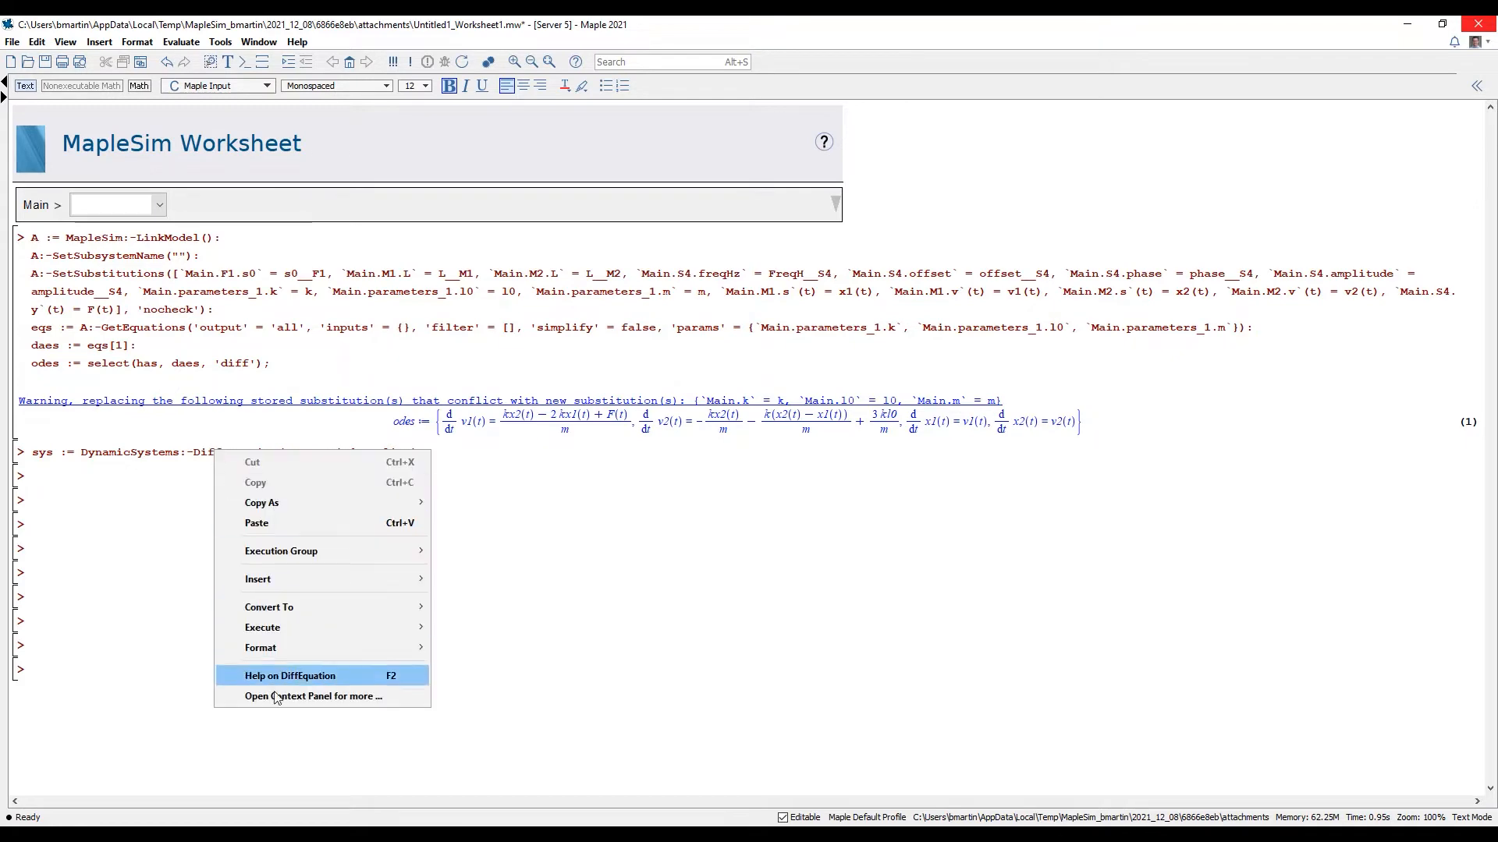
{"action": "left_click", "coordinate": [278, 680]}
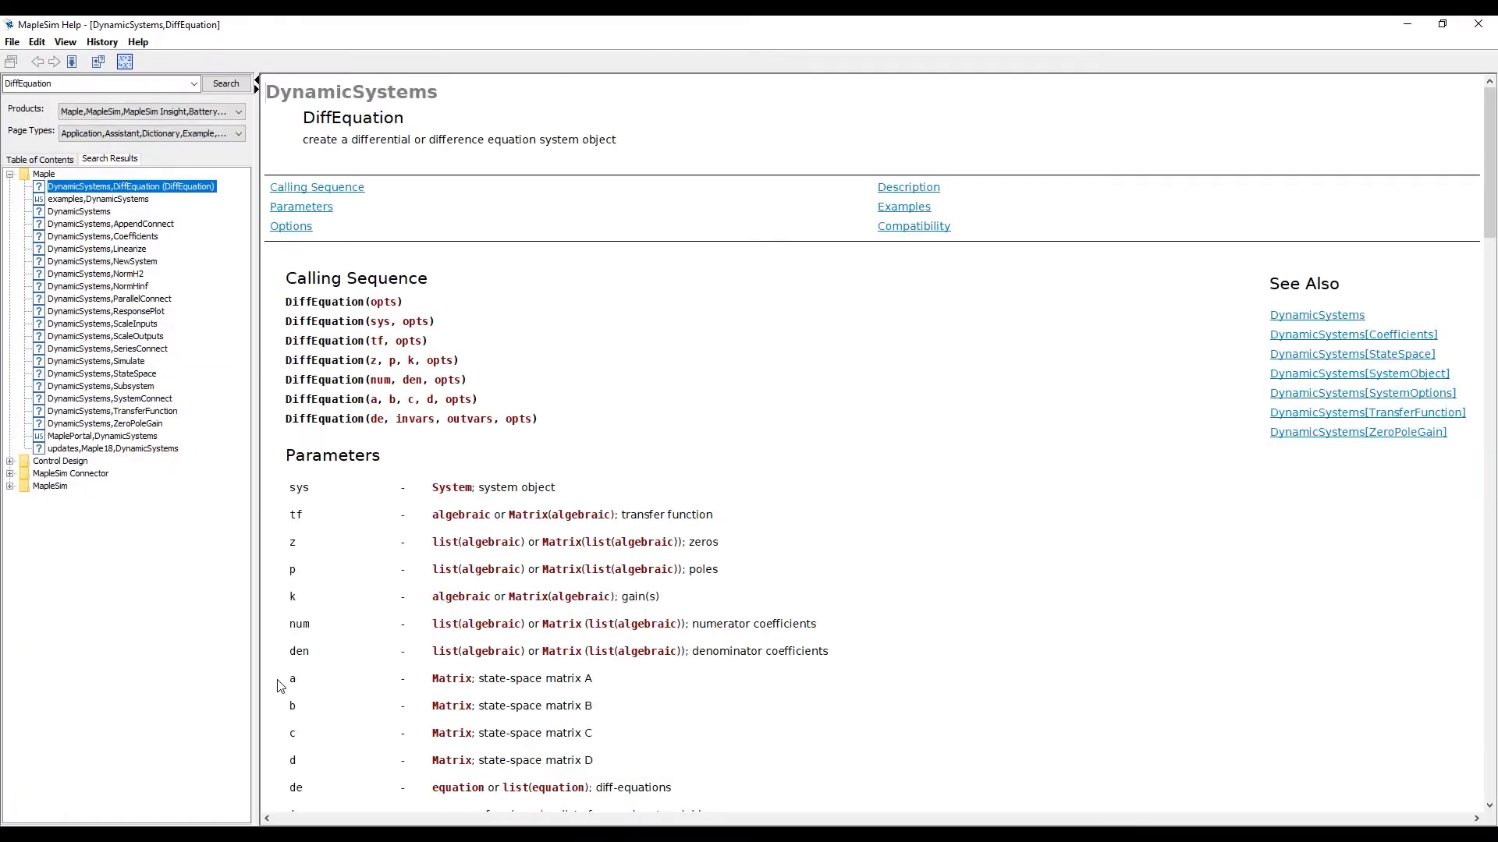
{"action": "scroll", "coordinate": [424, 462], "scroll_direction": "down", "scroll_amount": 3}
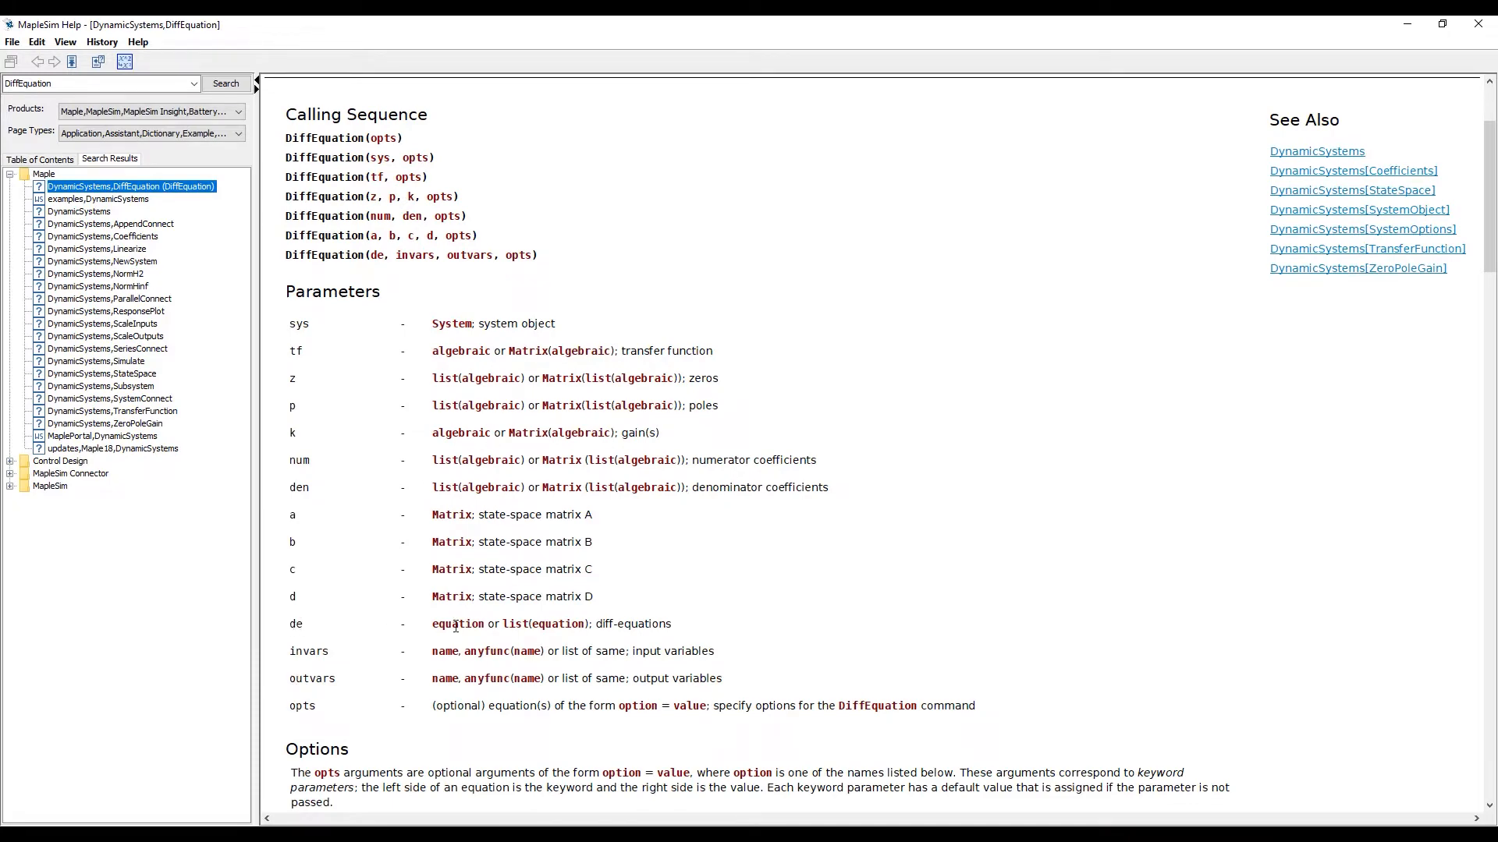
{"action": "left_click", "coordinate": [1408, 28]}
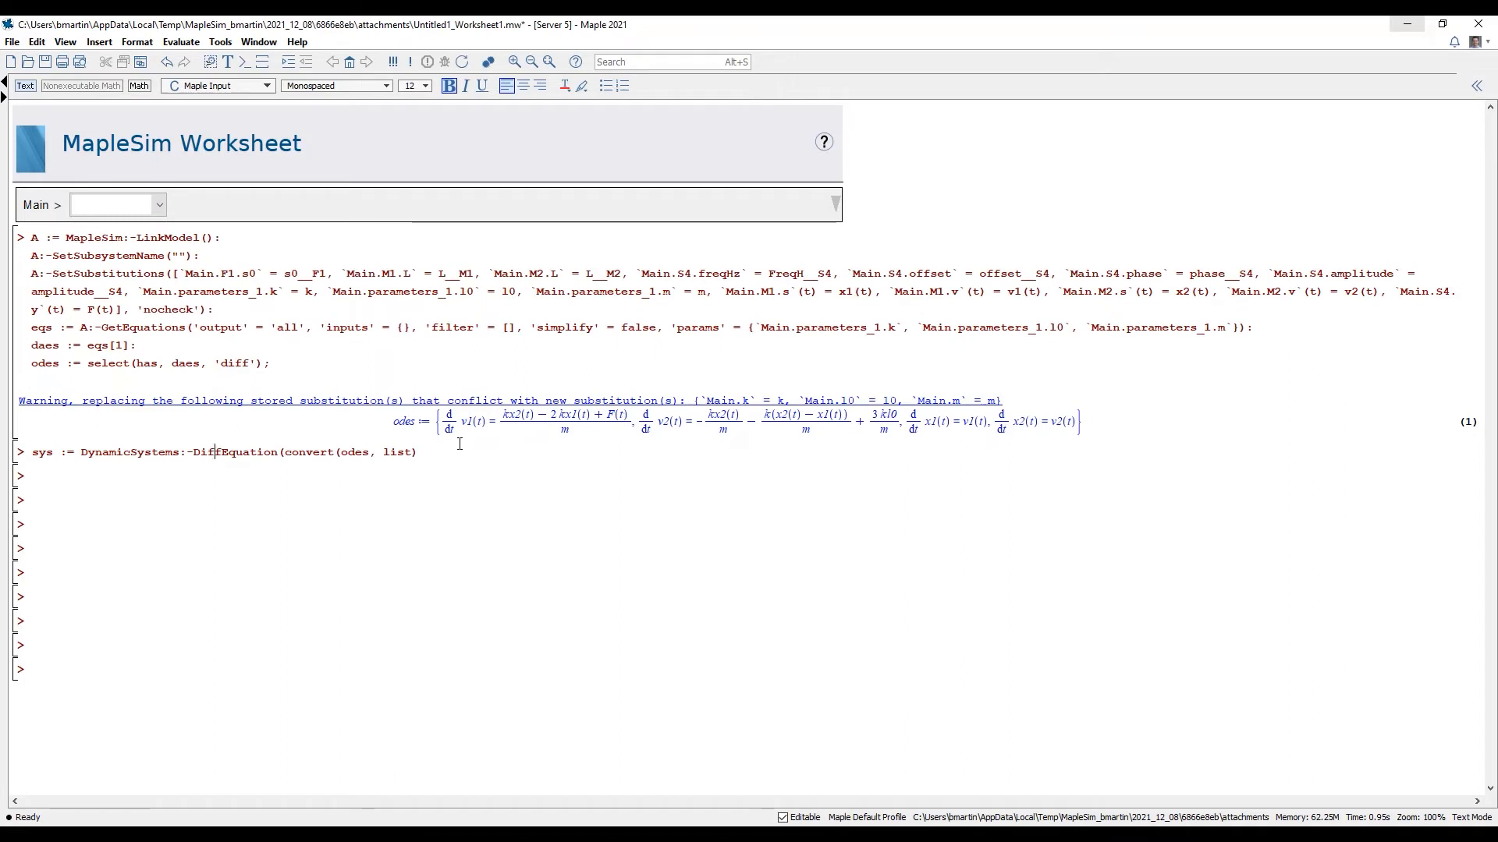
Step: Complete the sys definition with input F(t) and outputs [x1(t), x2(t)], and execute it
{"action": "type", "text": ", F(t), ["}
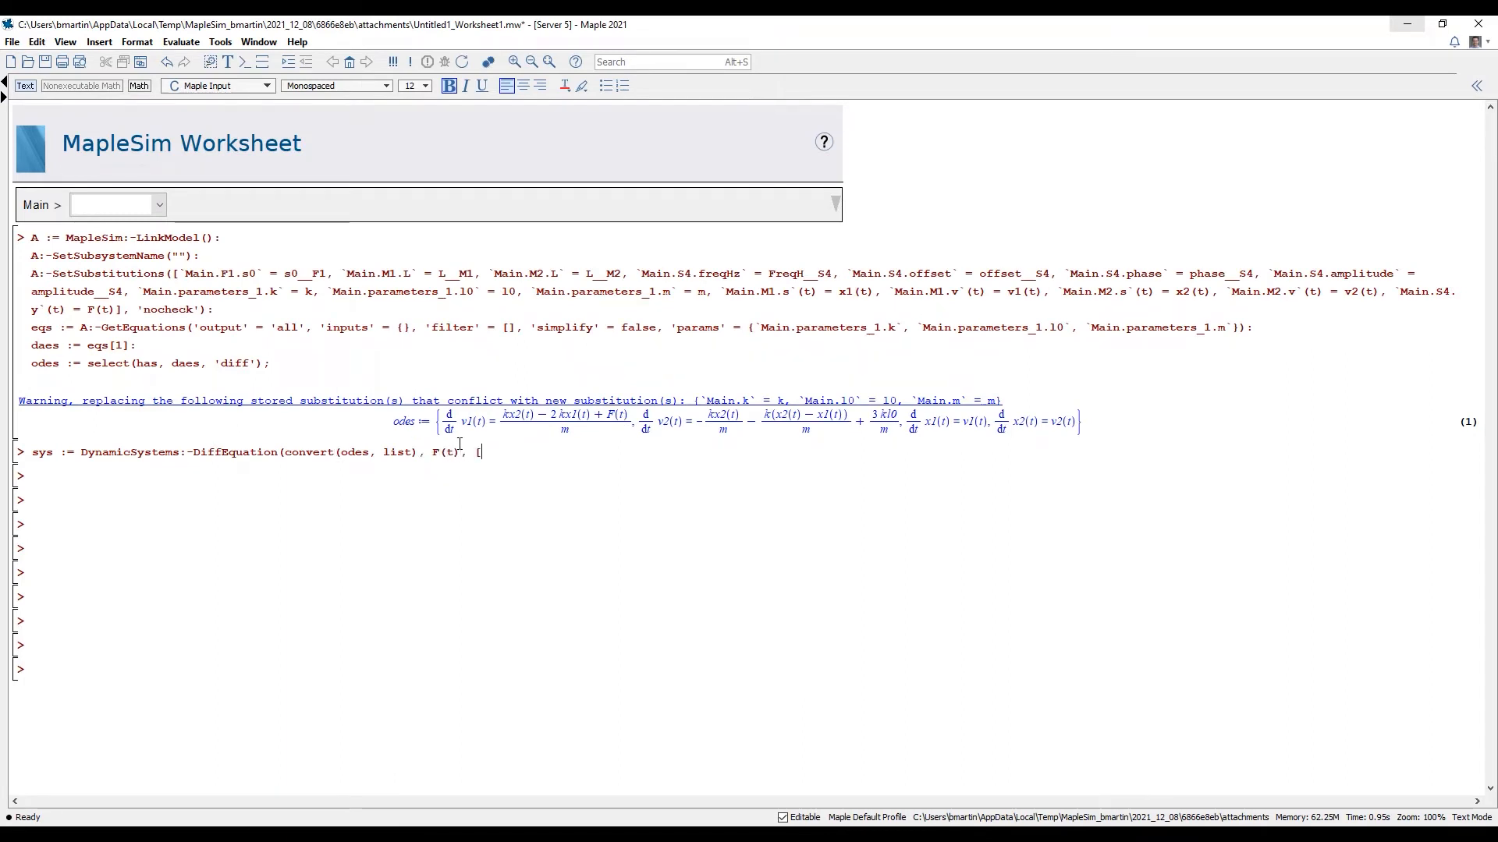
{"action": "type", "text": "x1(t), x"}
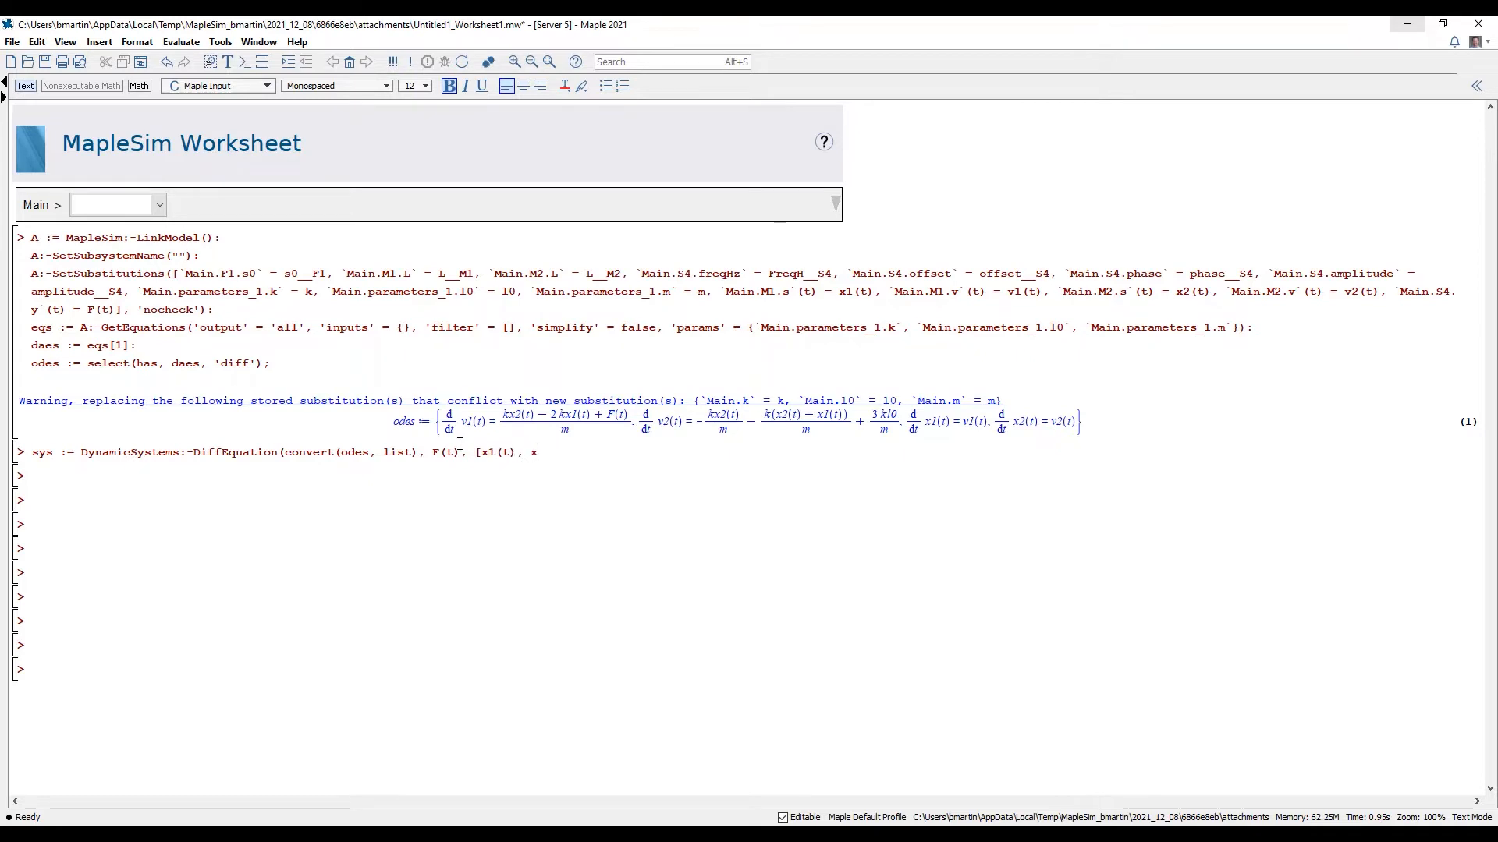
{"action": "type", "text": "2(t)])"}
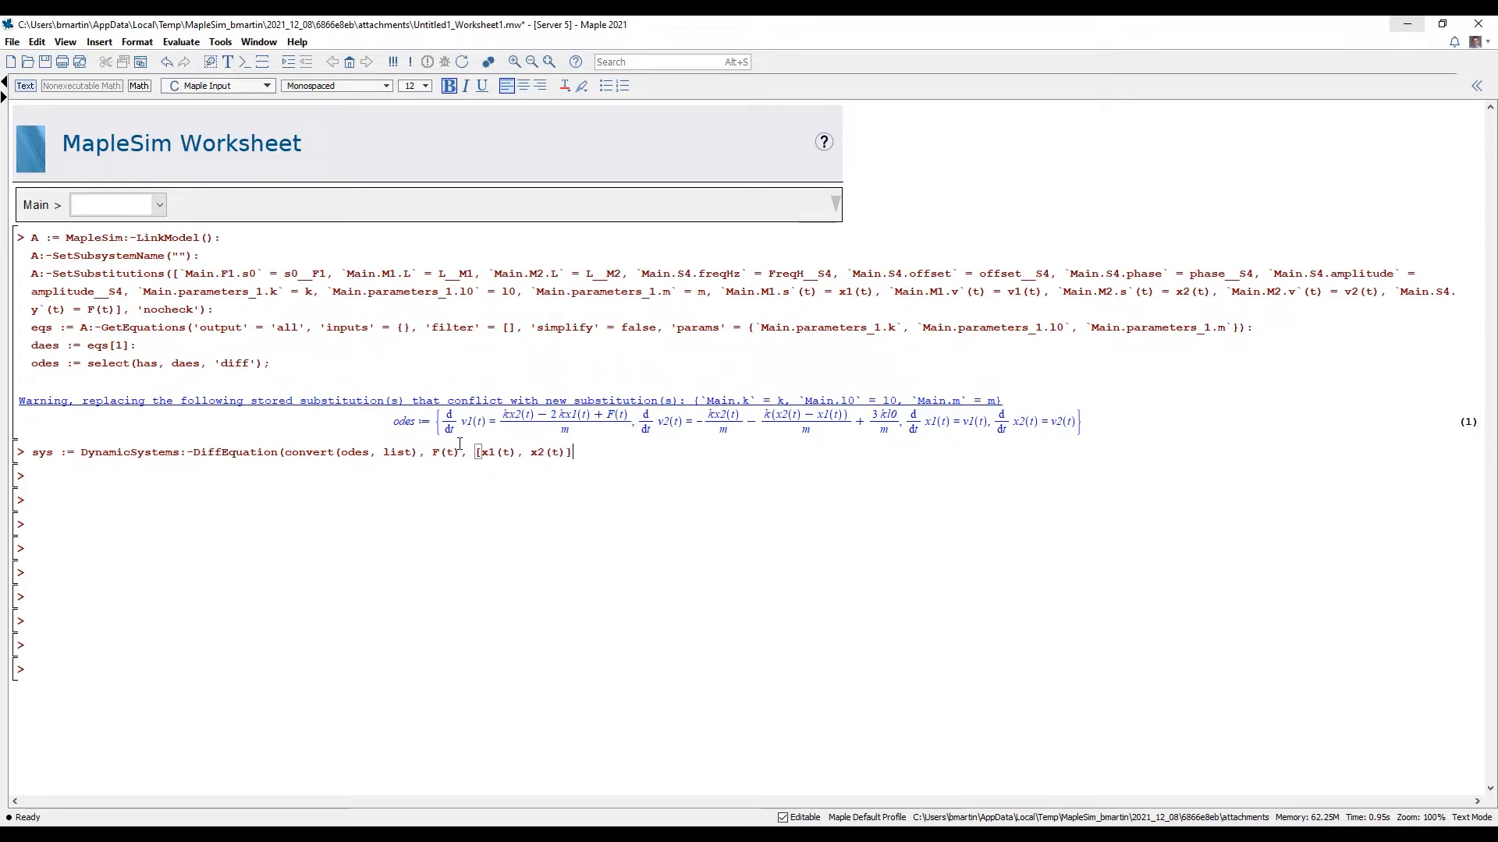
{"action": "type", "text": ";"}
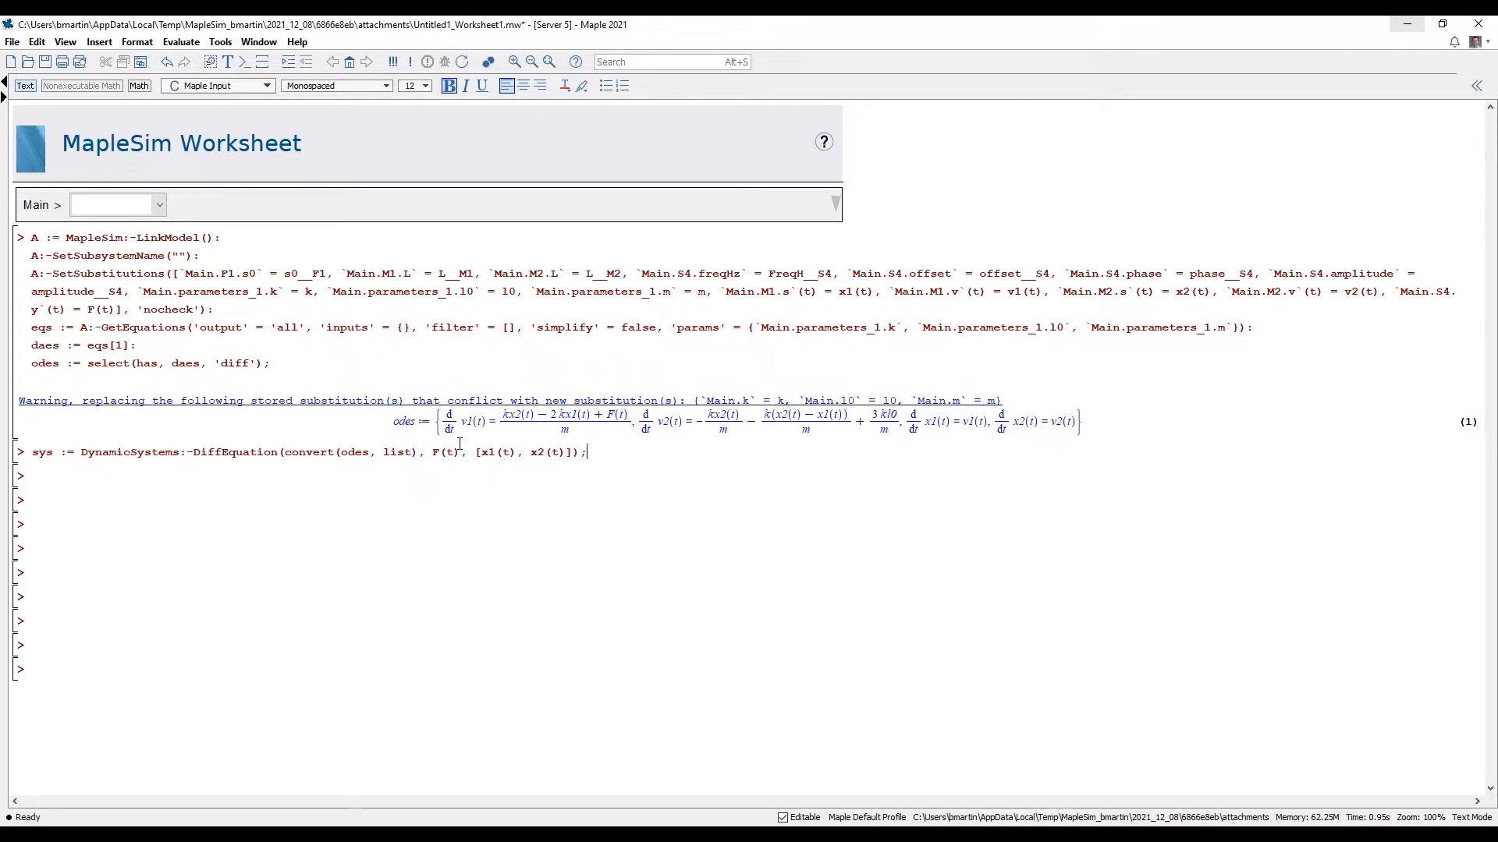
{"action": "key", "text": "Return"}
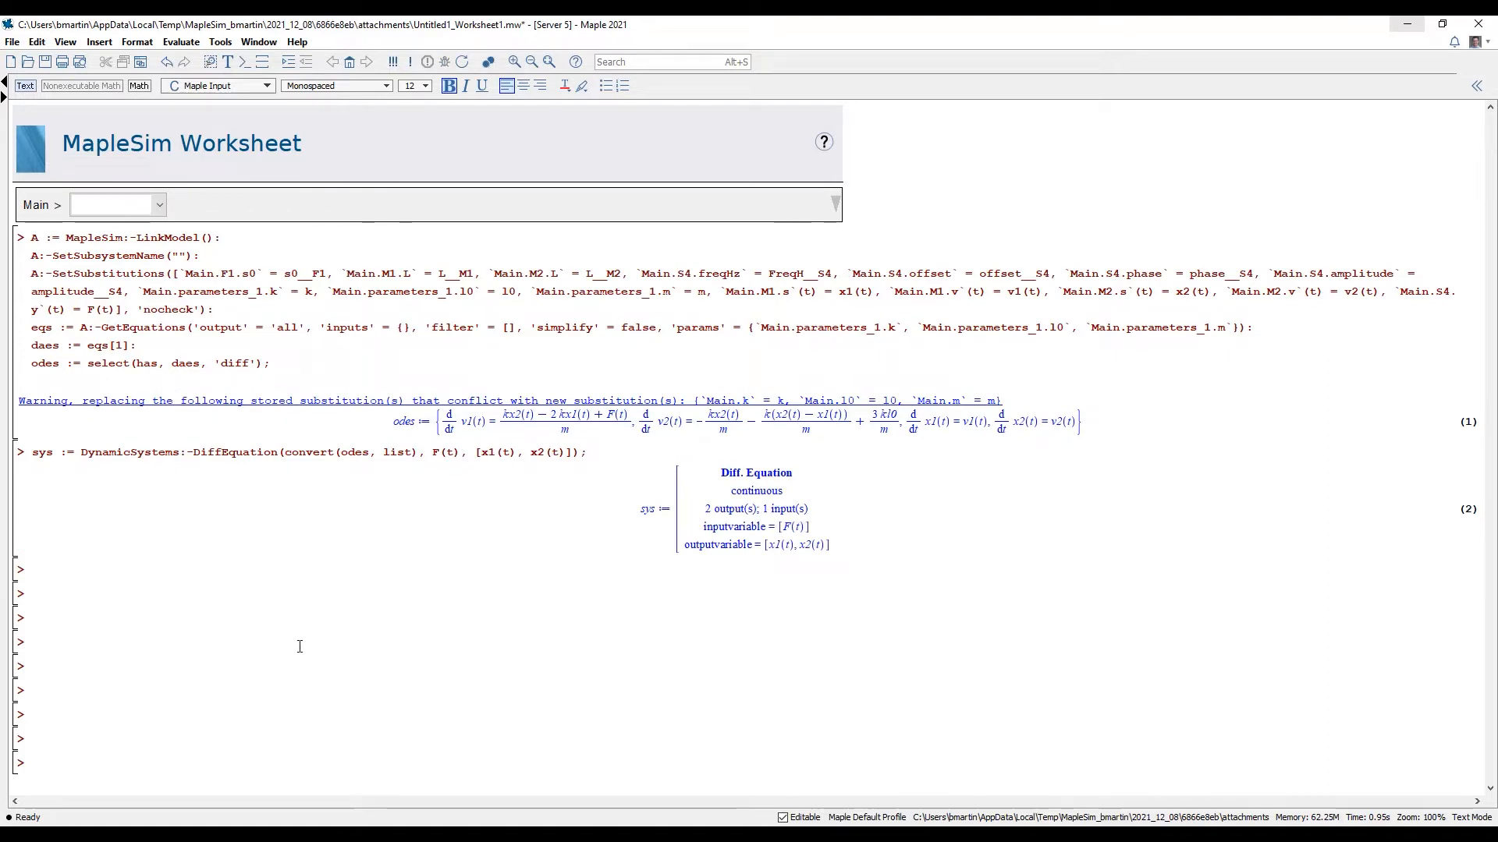
Step: Generate a Bode plot of sys using DynamicSystems:-BodePlot with parameters k = 10, m = 1 and l0 = 0.2
{"action": "type", "text": "DynamicSystems:-BodePlot"}
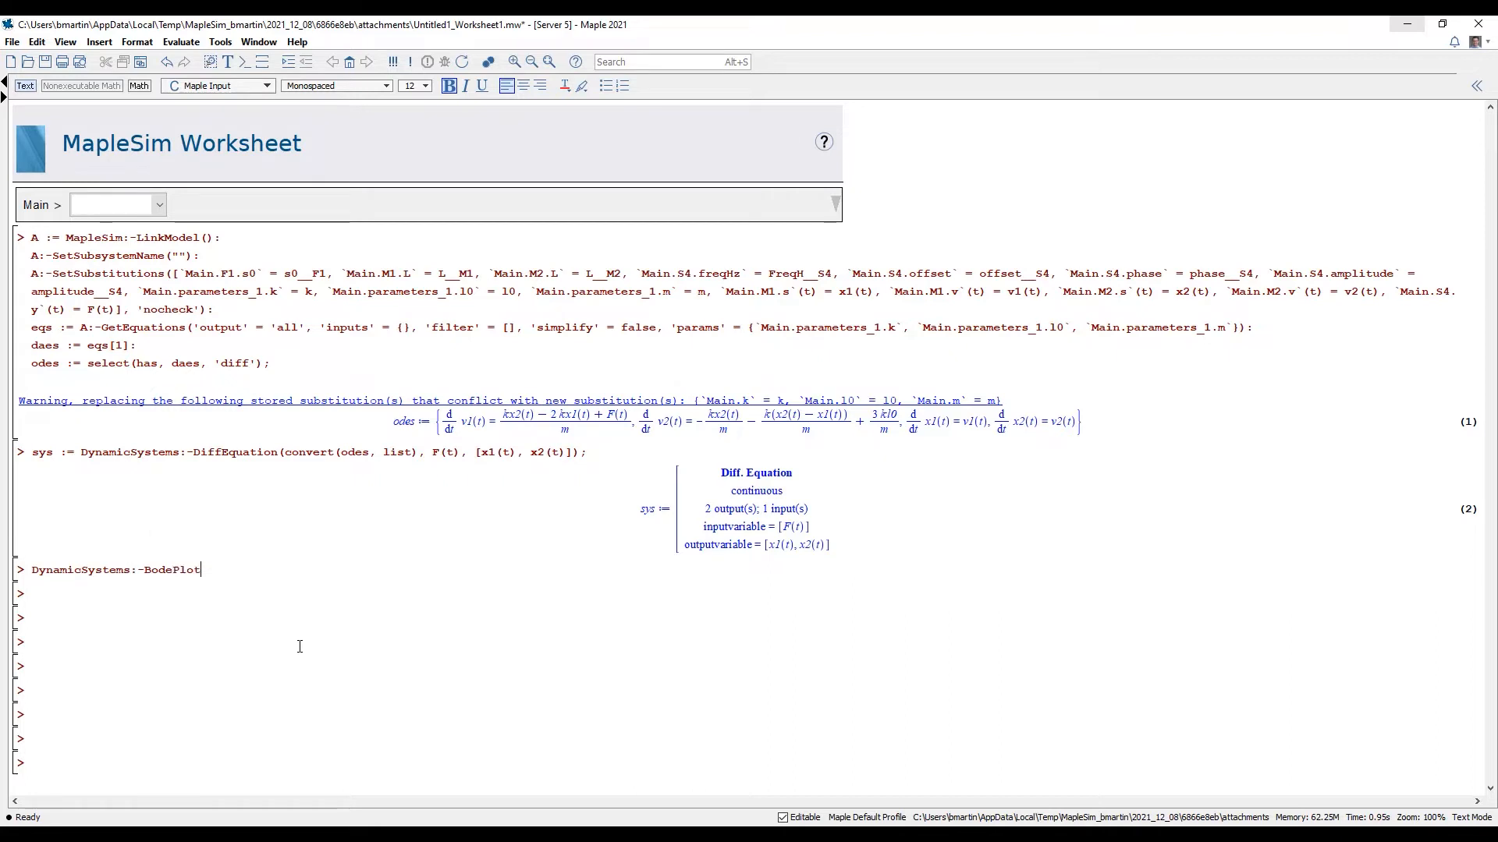
{"action": "type", "text": "(sys, parameter"}
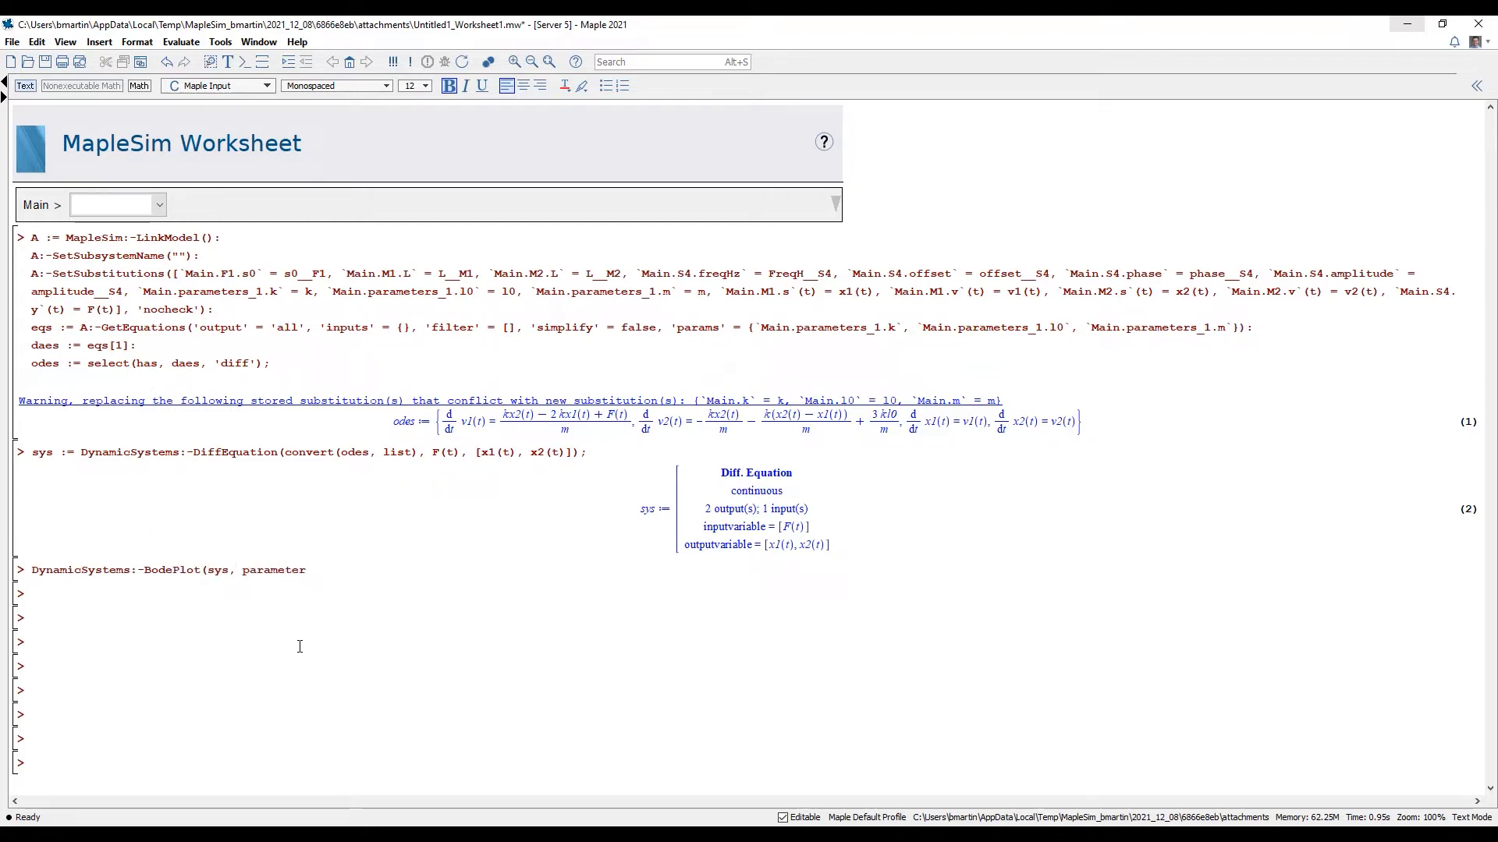
{"action": "type", "text": "s = [k ="}
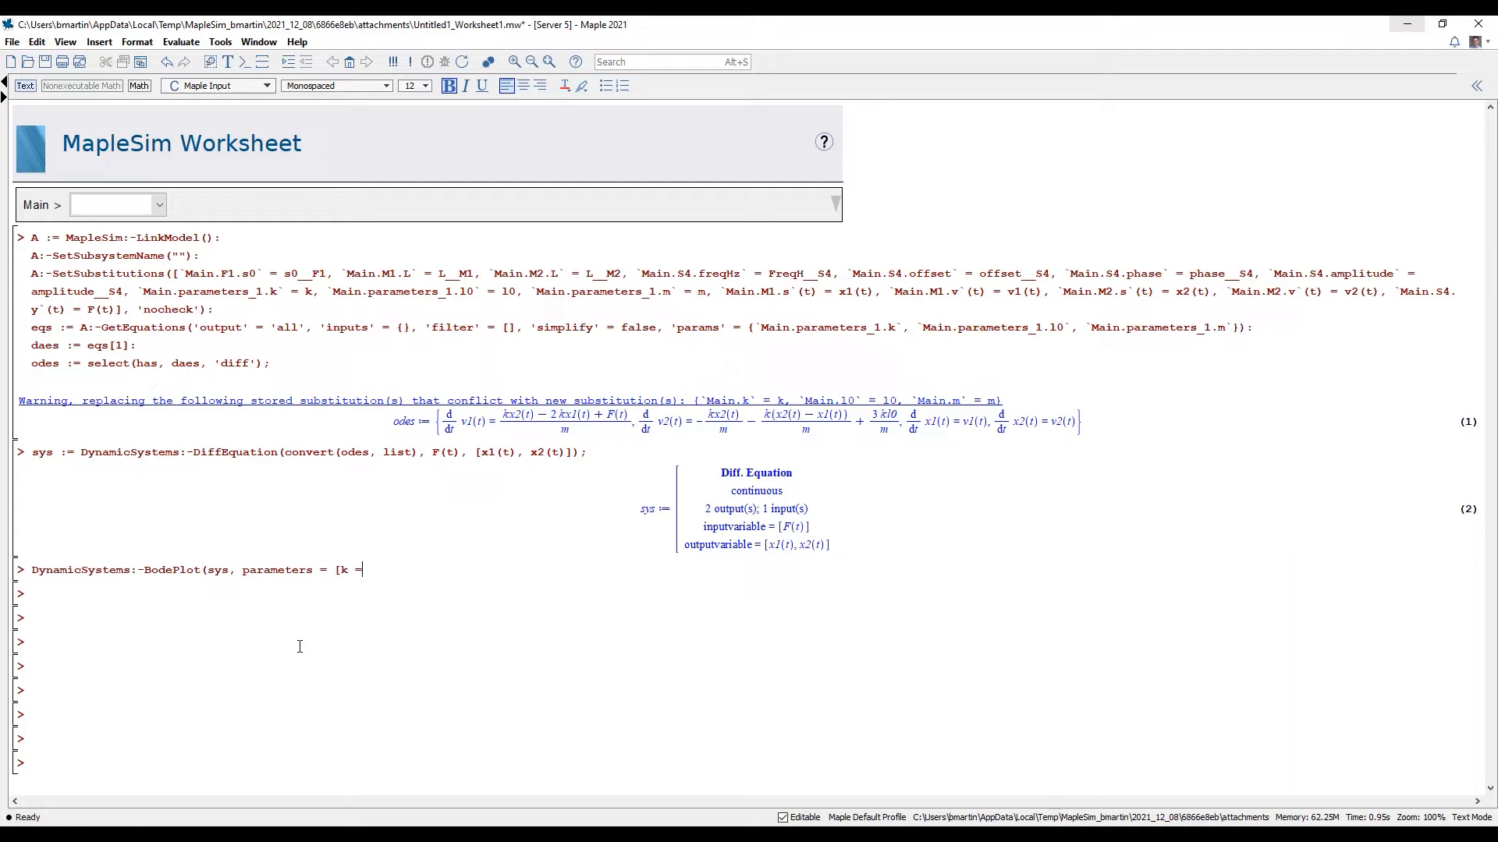
{"action": "type", "text": " 10"}
{"action": "type", "text": ", m = 1, 10 = 0.2]);"}
{"action": "key", "text": "Return"}
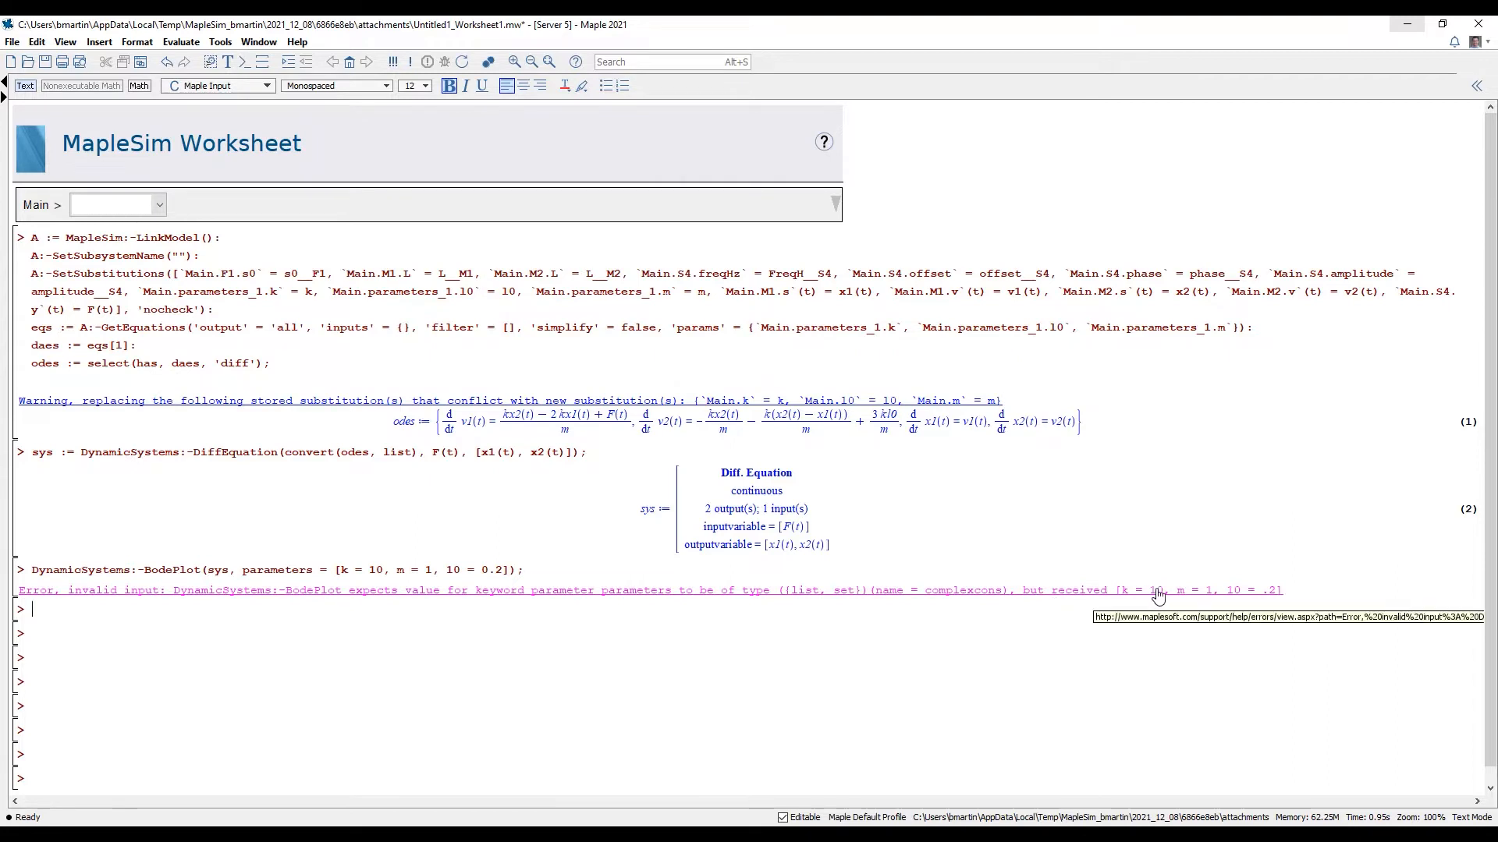
{"action": "left_click", "coordinate": [452, 572]}
{"action": "key", "text": "Return"}
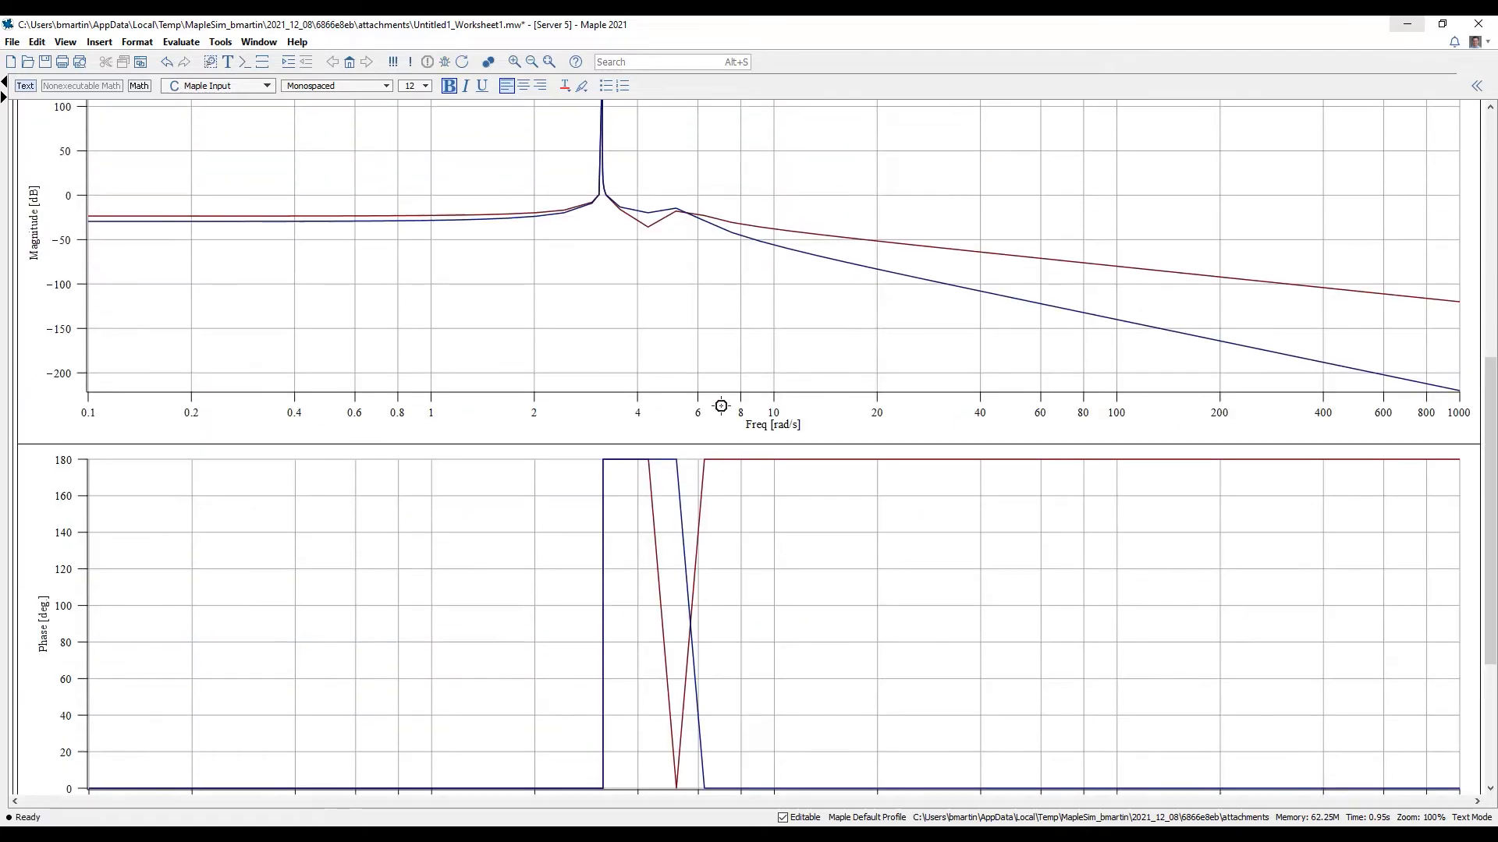
Step: Review the magnitude and phase plots, and add the option linearfreq = true to the BodePlot call
{"action": "scroll", "coordinate": [721, 406], "scroll_direction": "down", "scroll_amount": 2}
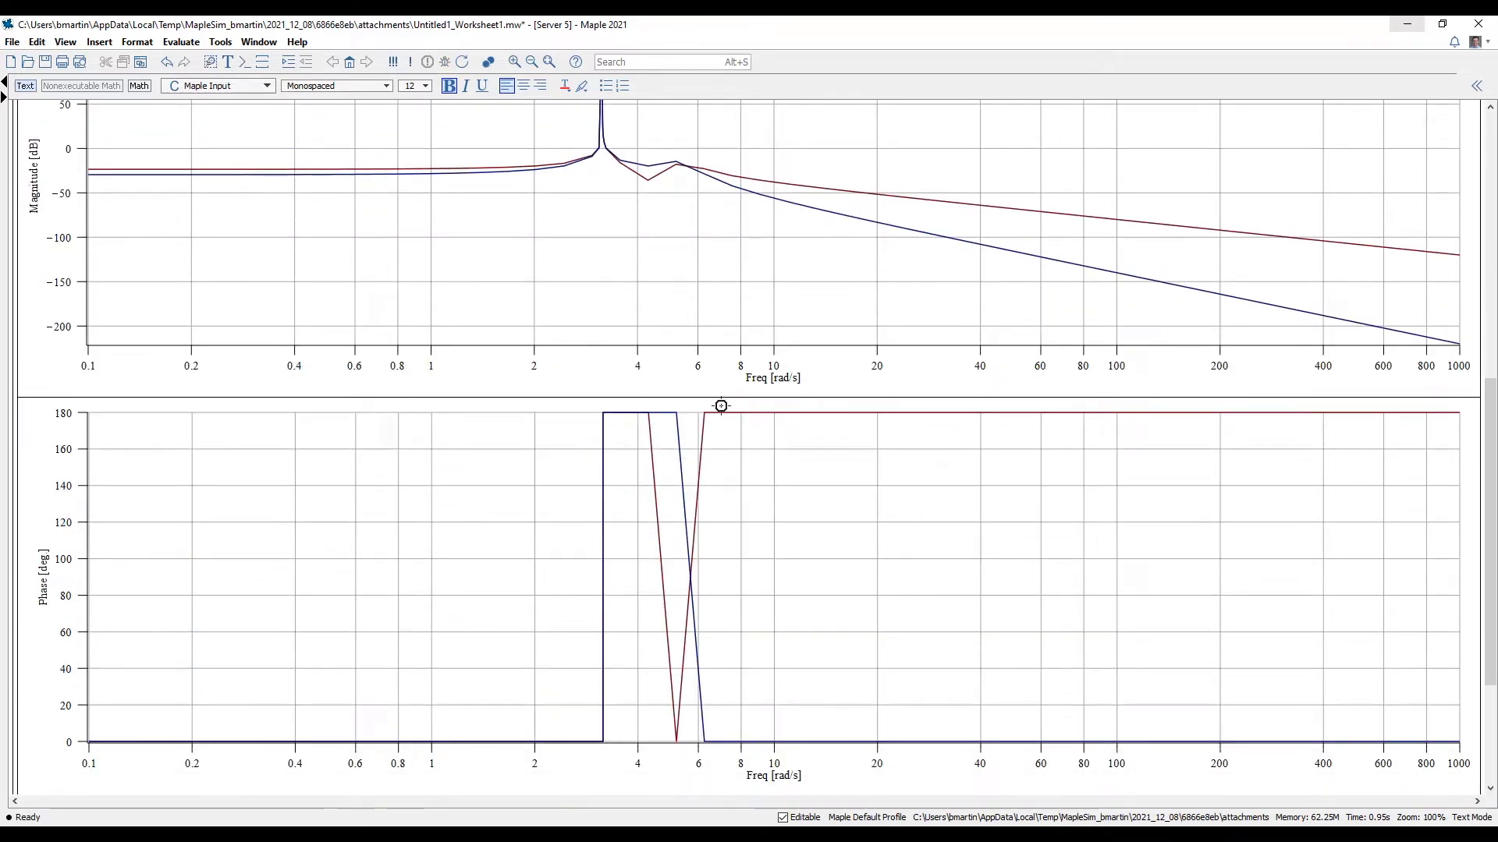
{"action": "scroll", "coordinate": [721, 405], "scroll_direction": "up", "scroll_amount": 1}
{"action": "scroll", "coordinate": [721, 406], "scroll_direction": "up", "scroll_amount": 8}
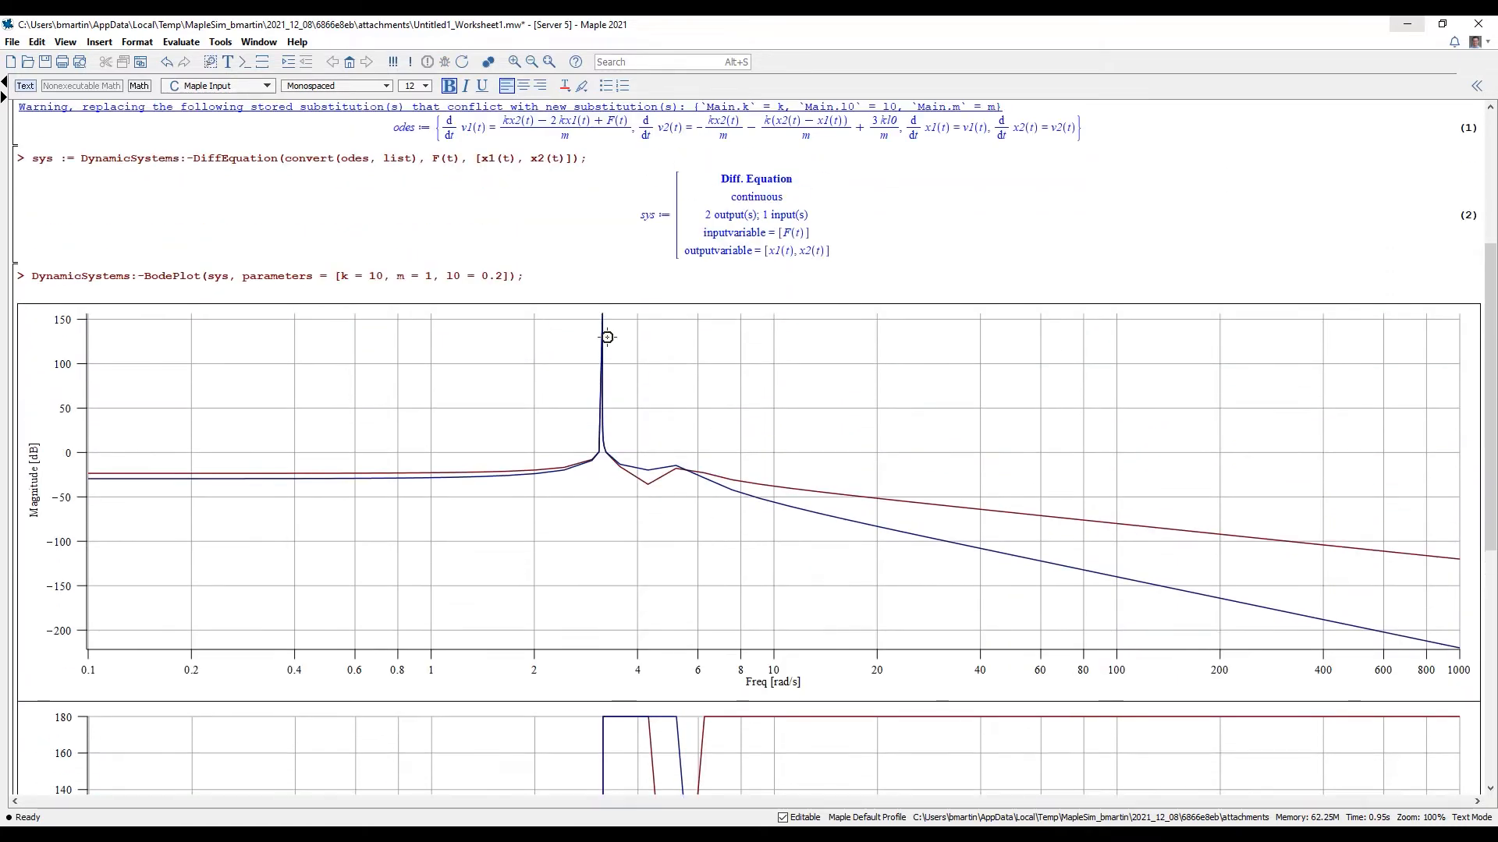
{"action": "left_click", "coordinate": [510, 277]}
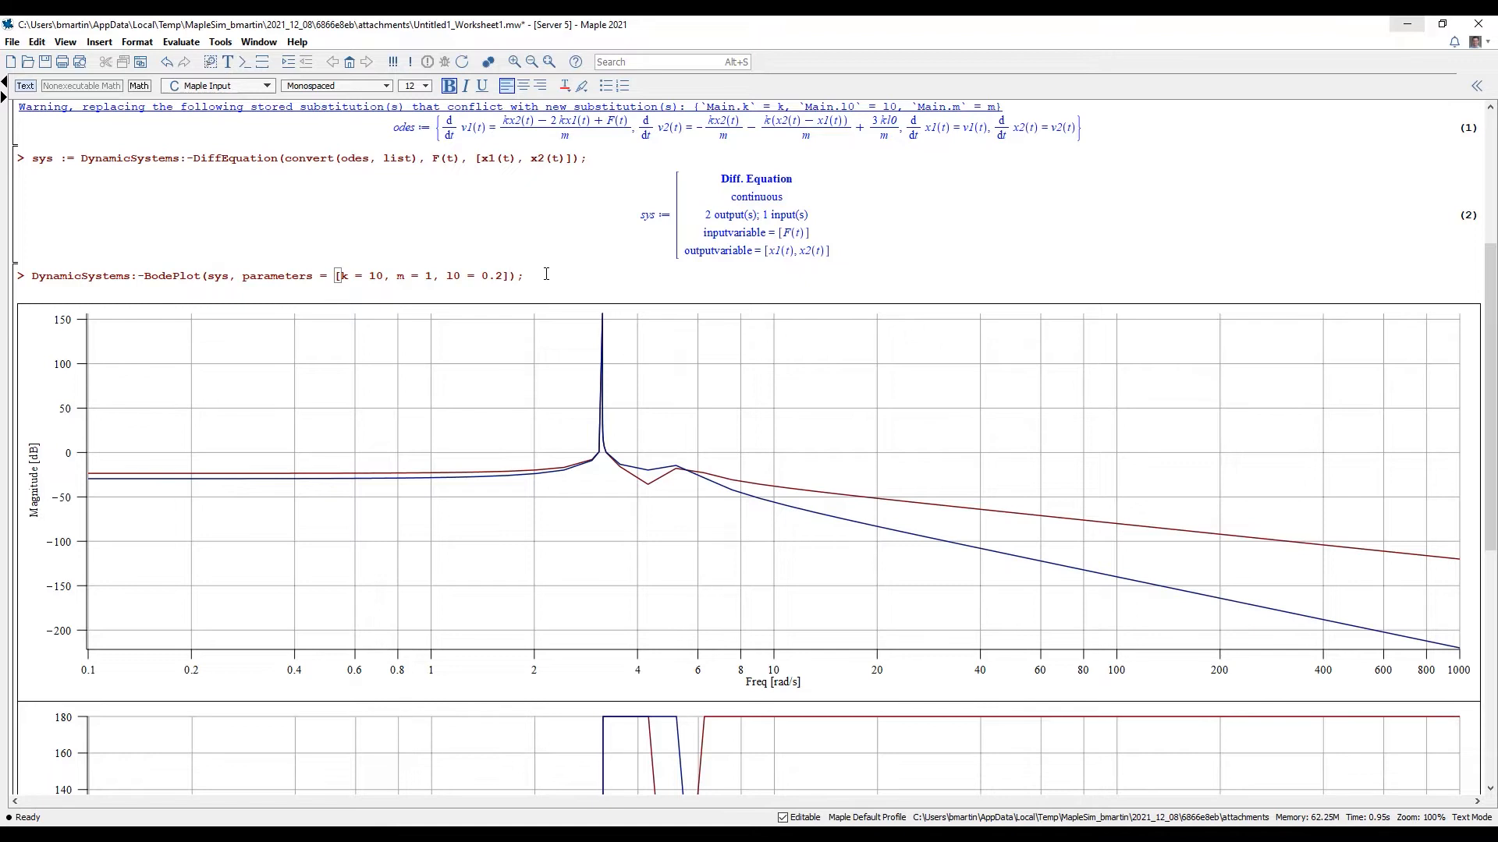
{"action": "type", "text": ", linearfreq"}
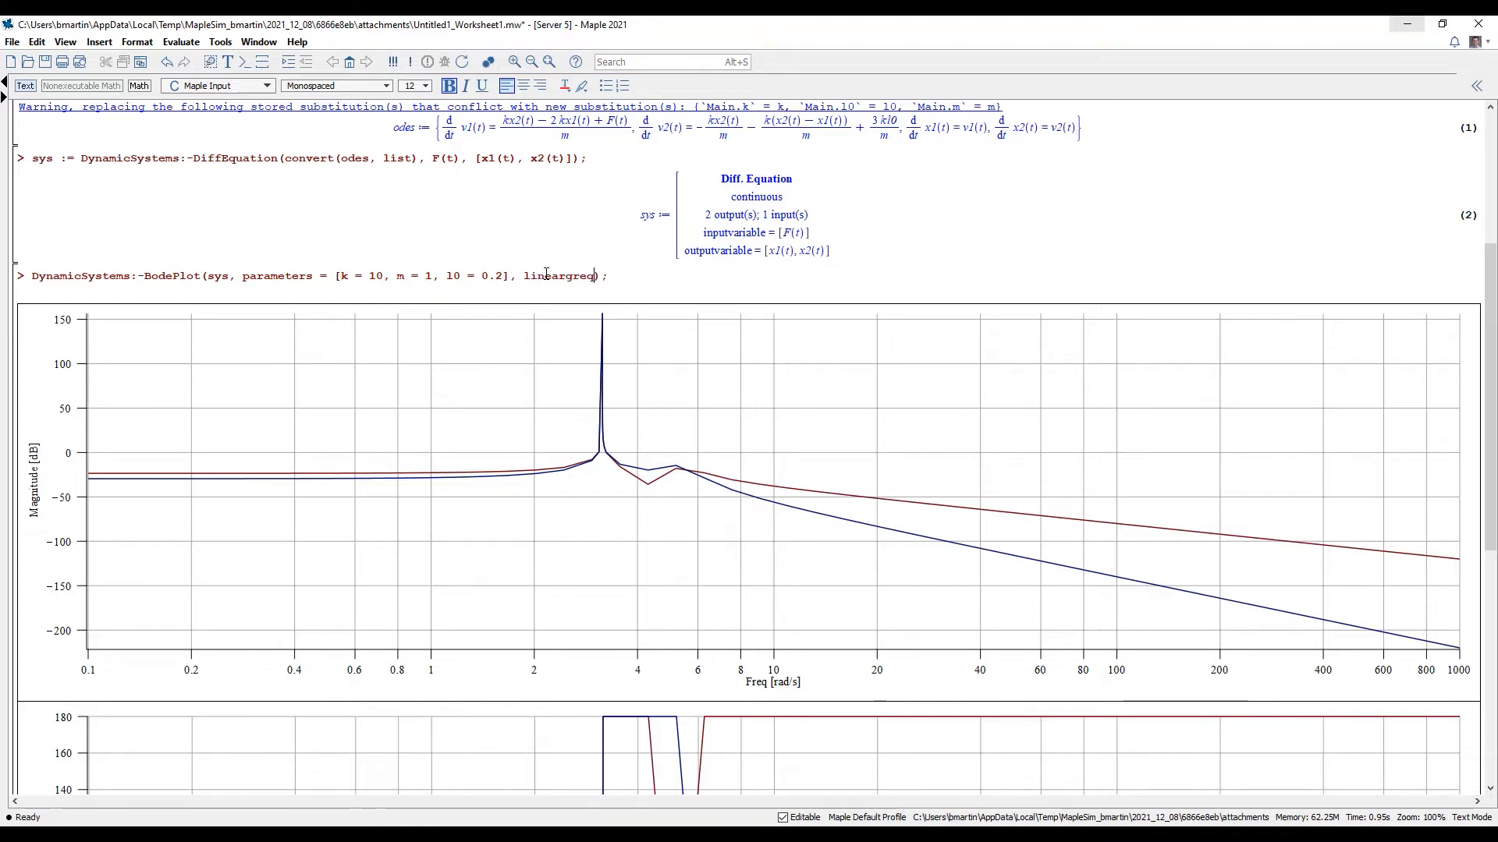
{"action": "key", "text": "BackSpace"}
{"action": "key", "text": "BackSpace"}
{"action": "key", "text": "BackSpace"}
{"action": "key", "text": "BackSpace"}
{"action": "type", "text": "freq = true"}
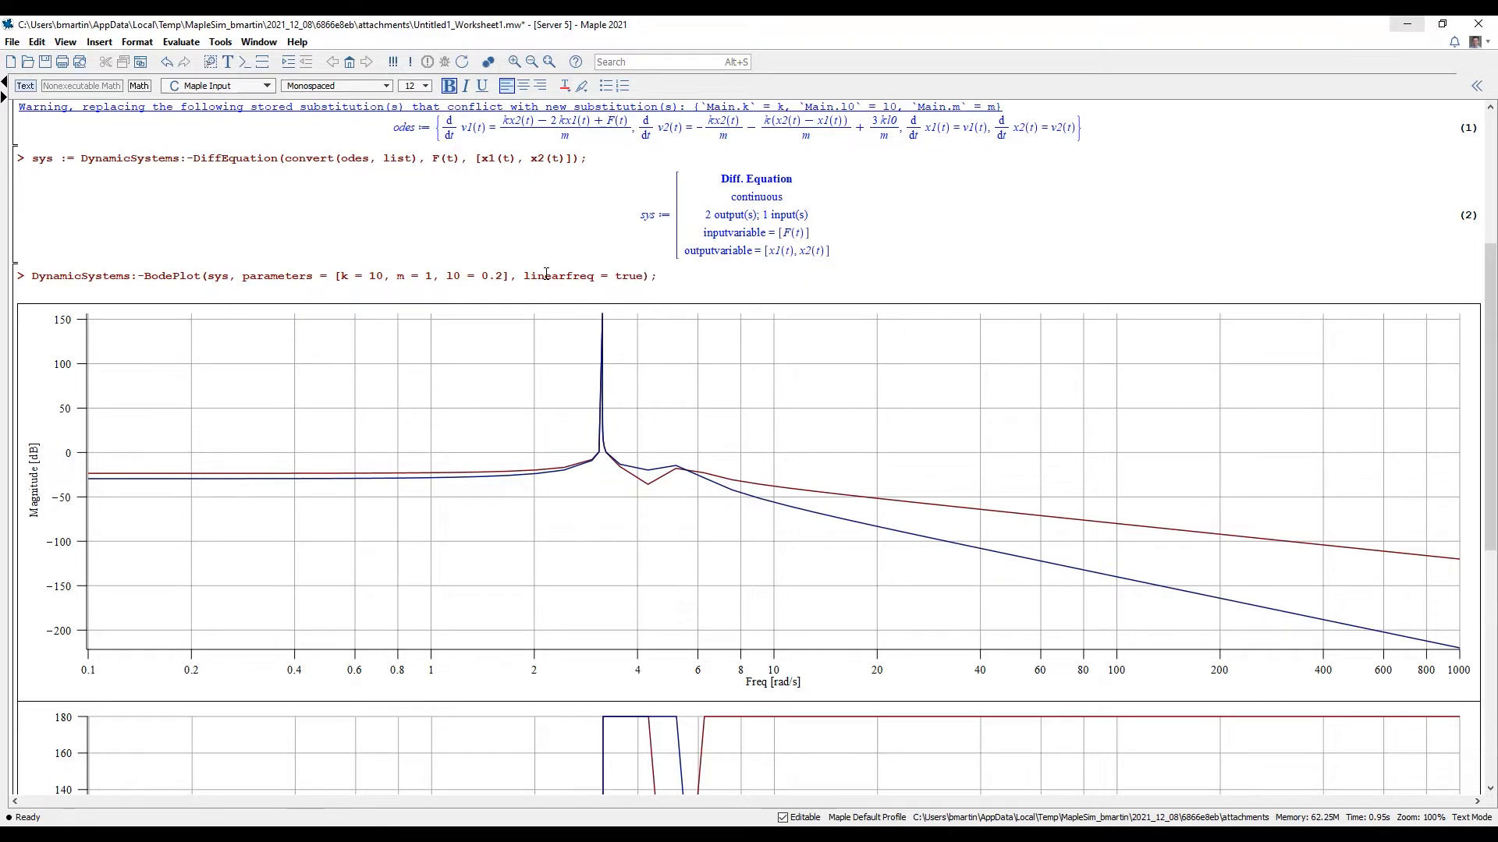
Step: Add range = 2..7, numpoints = 1000 and output = magnitudeplot to the BodePlot call and execute it
{"action": "type", "text": ", range = 2..7, numpoints = 1000, output = "}
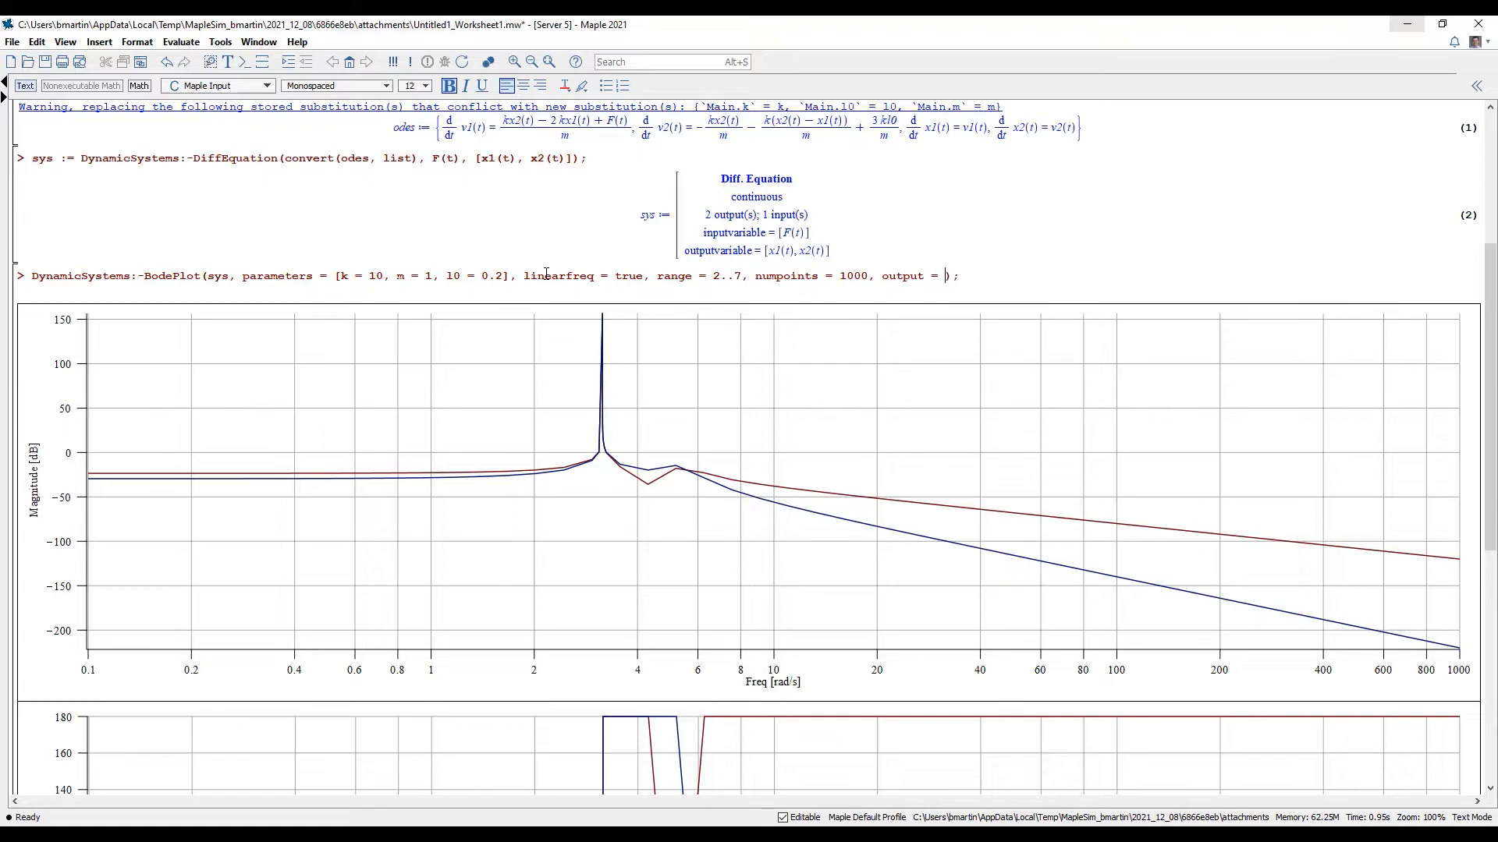
{"action": "type", "text": "magnitude"}
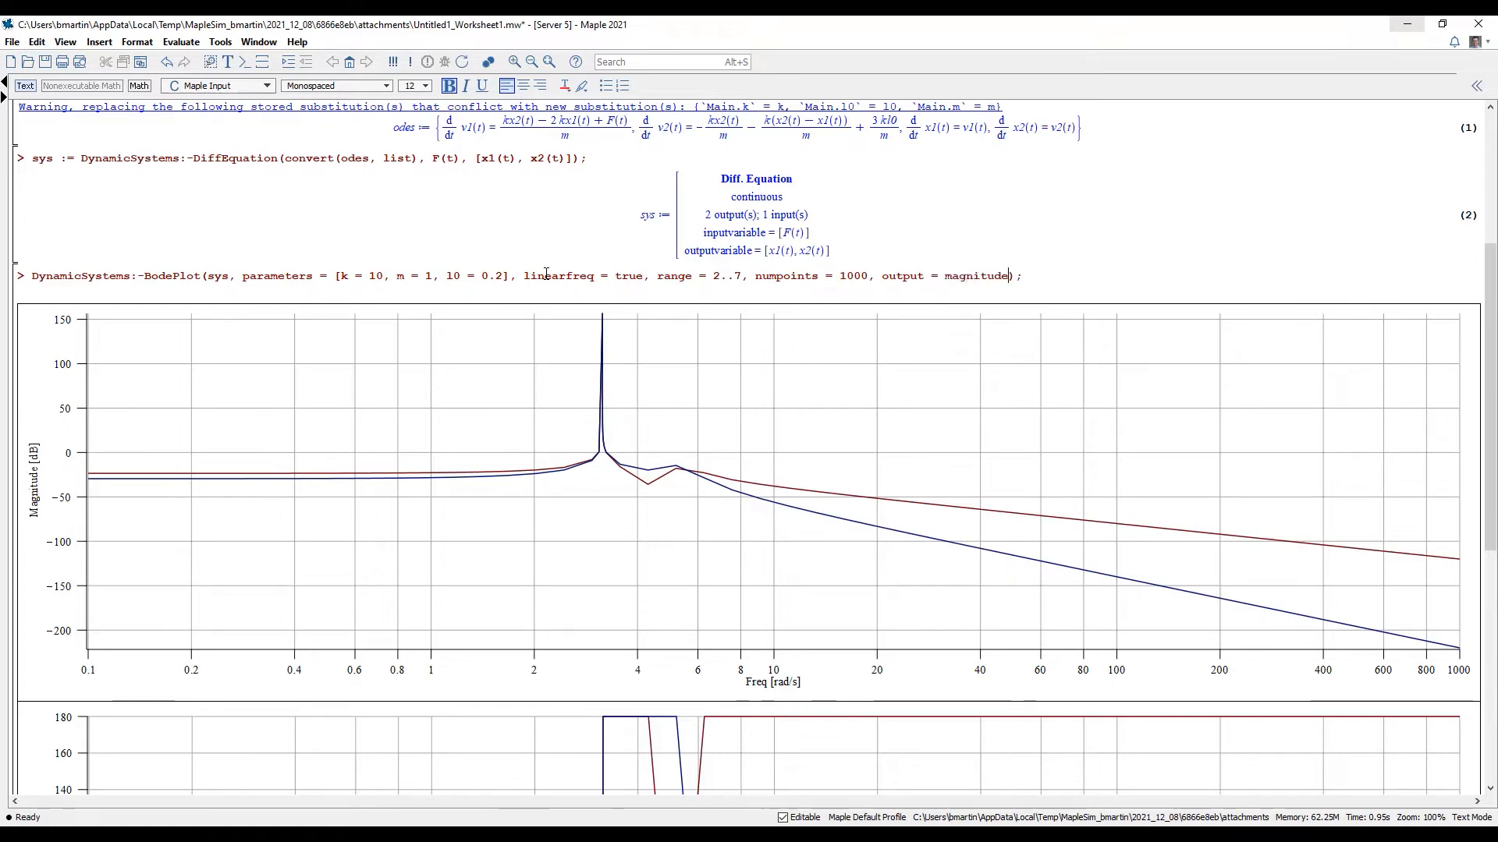
{"action": "type", "text": "plot"}
{"action": "key", "text": "Return"}
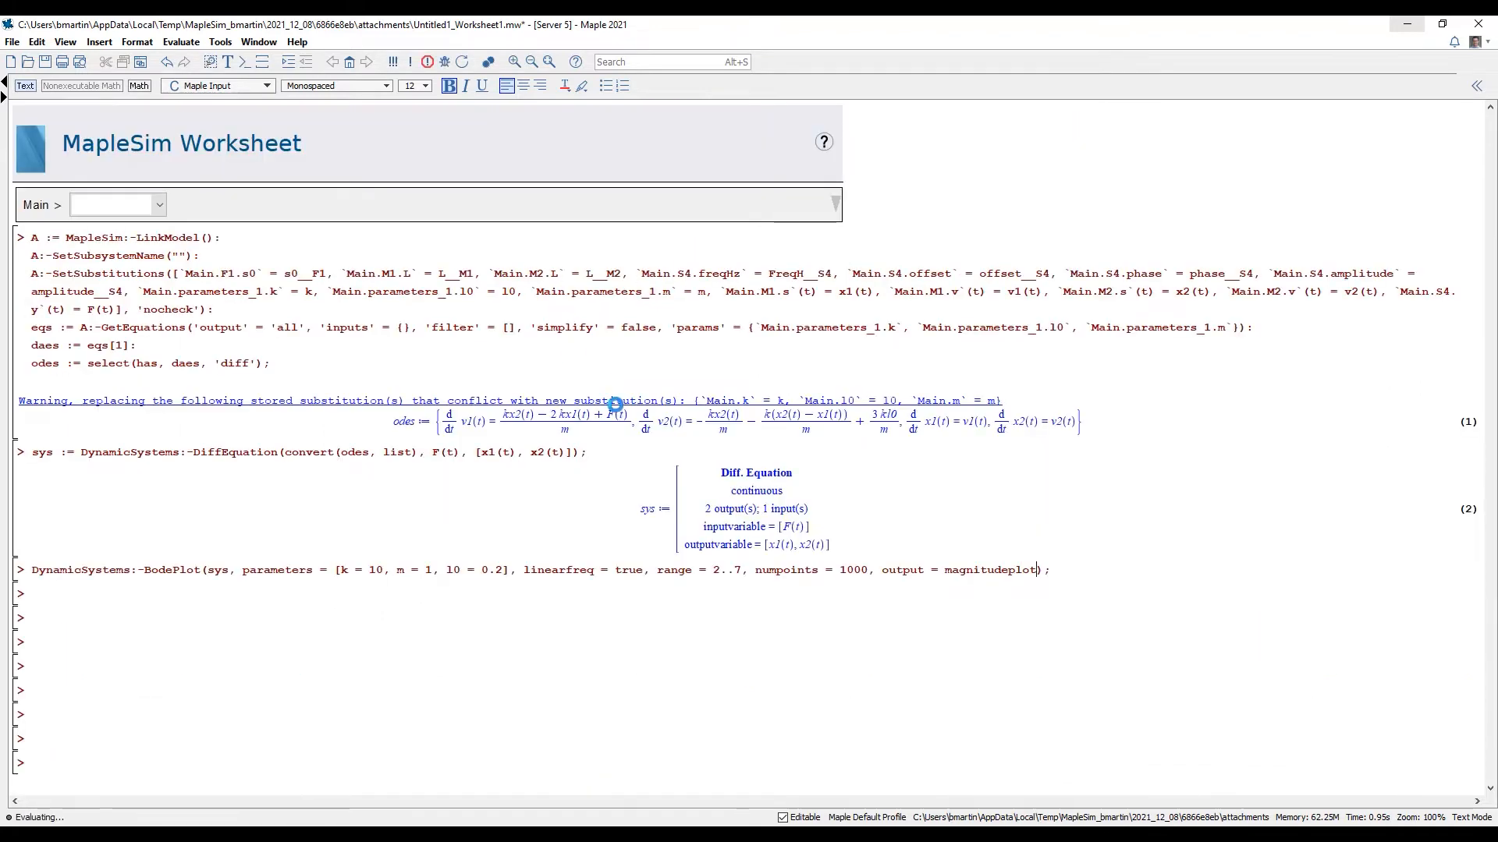
{"action": "left_click", "coordinate": [682, 596]}
{"action": "left_click_drag", "start_coordinate": [553, 579], "coordinate": [71, 548]}
{"action": "left_click", "coordinate": [1191, 336]}
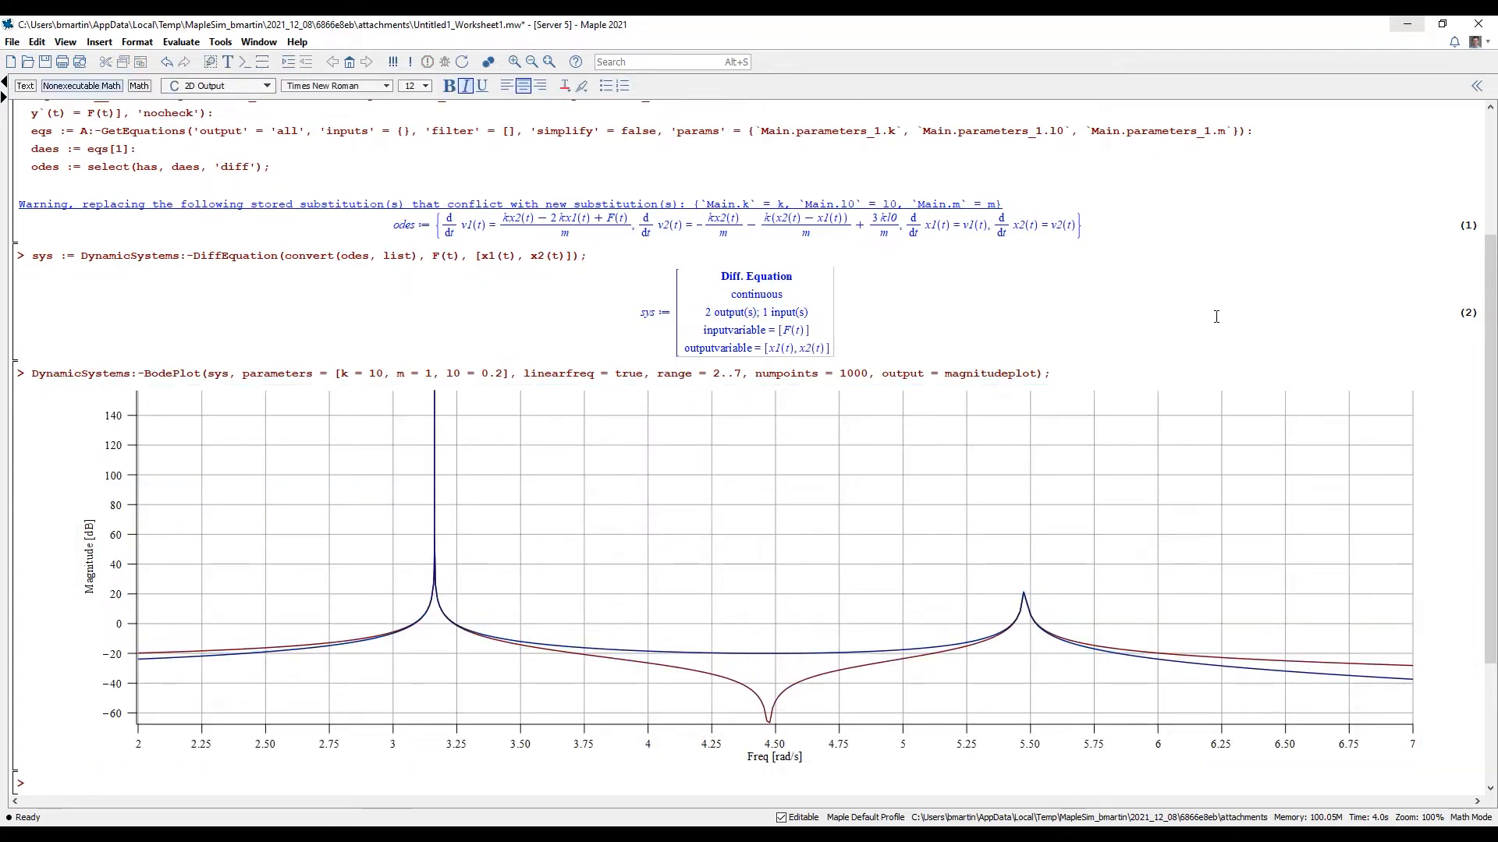
Step: Below the magnitude plot, define charPoly as DynamicSystems:-CharacteristicPolynomial(sys) and execute it
{"action": "scroll", "coordinate": [1166, 326], "scroll_direction": "down", "scroll_amount": 3}
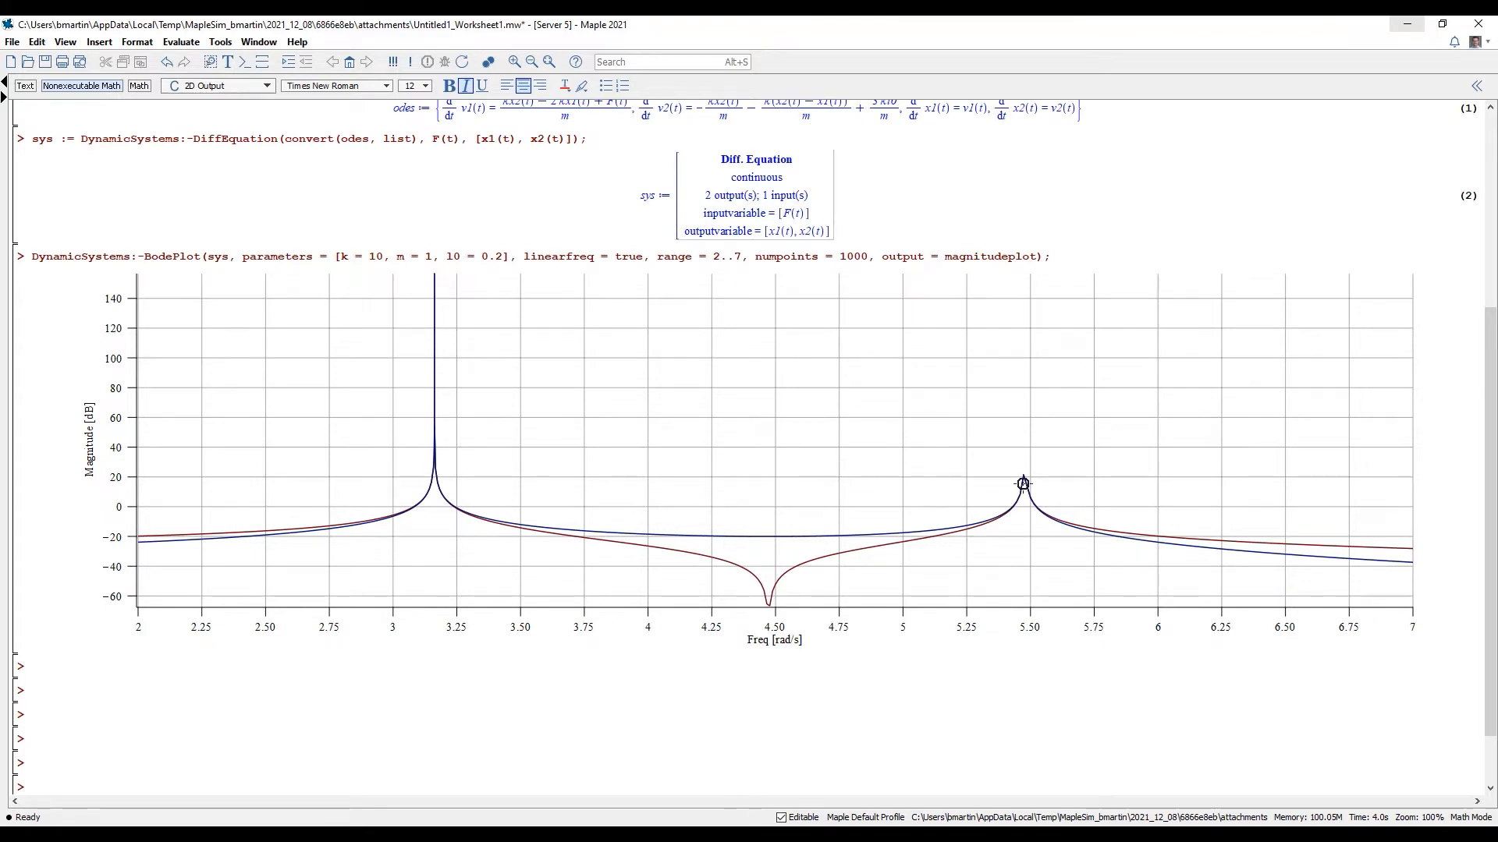
{"action": "scroll", "coordinate": [1025, 490], "scroll_direction": "down", "scroll_amount": 2}
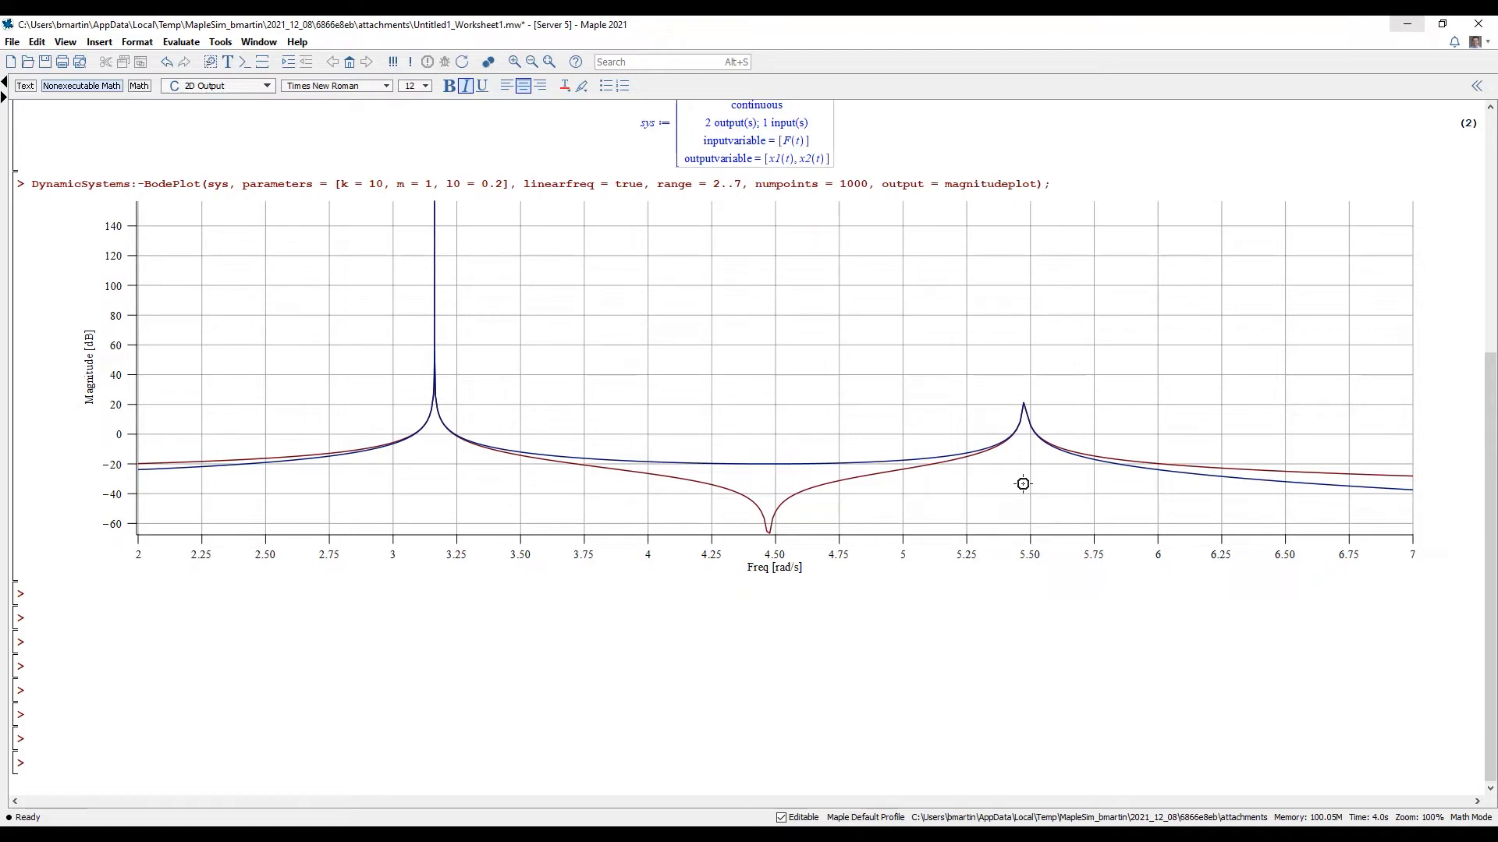
{"action": "left_click", "coordinate": [196, 598]}
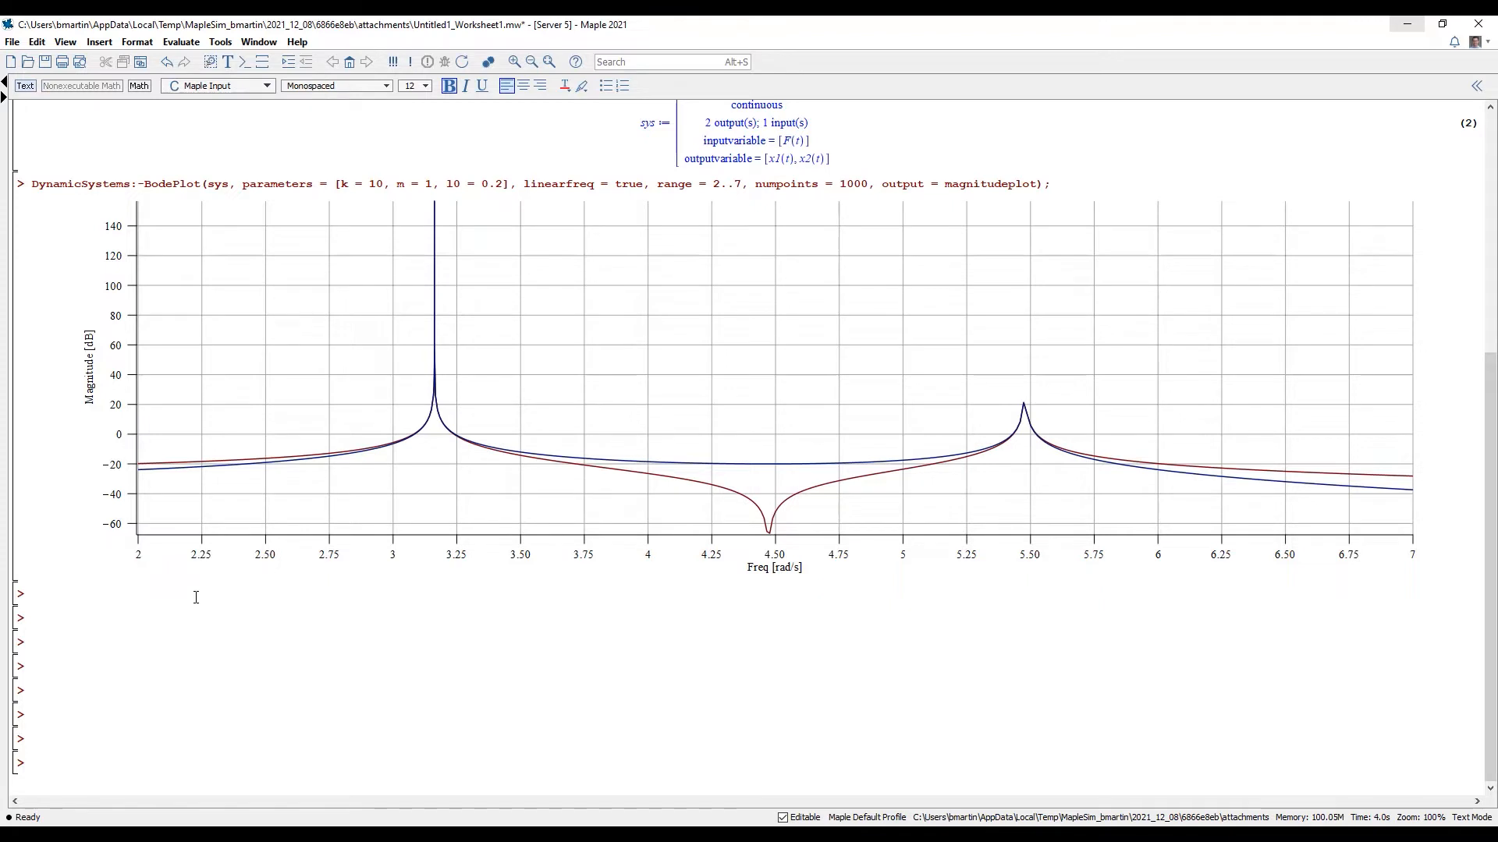
{"action": "type", "text": "D"}
{"action": "key", "text": "BackSpace"}
{"action": "type", "text": "charPoly := DynamicSystems"}
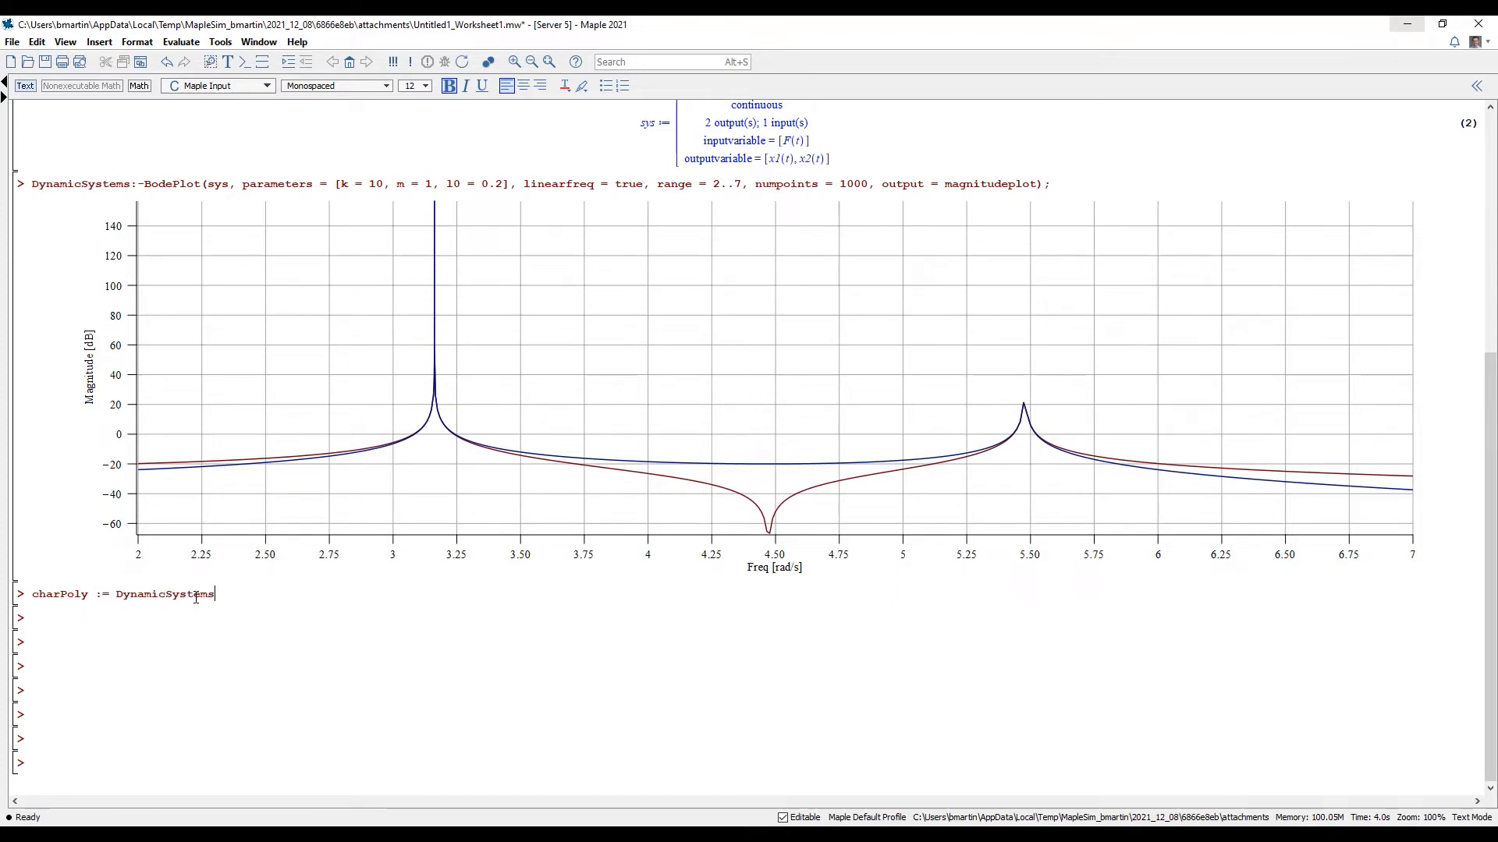
{"action": "type", "text": ":-Char"}
{"action": "key", "text": "Return"}
{"action": "type", "text": "(sy"}
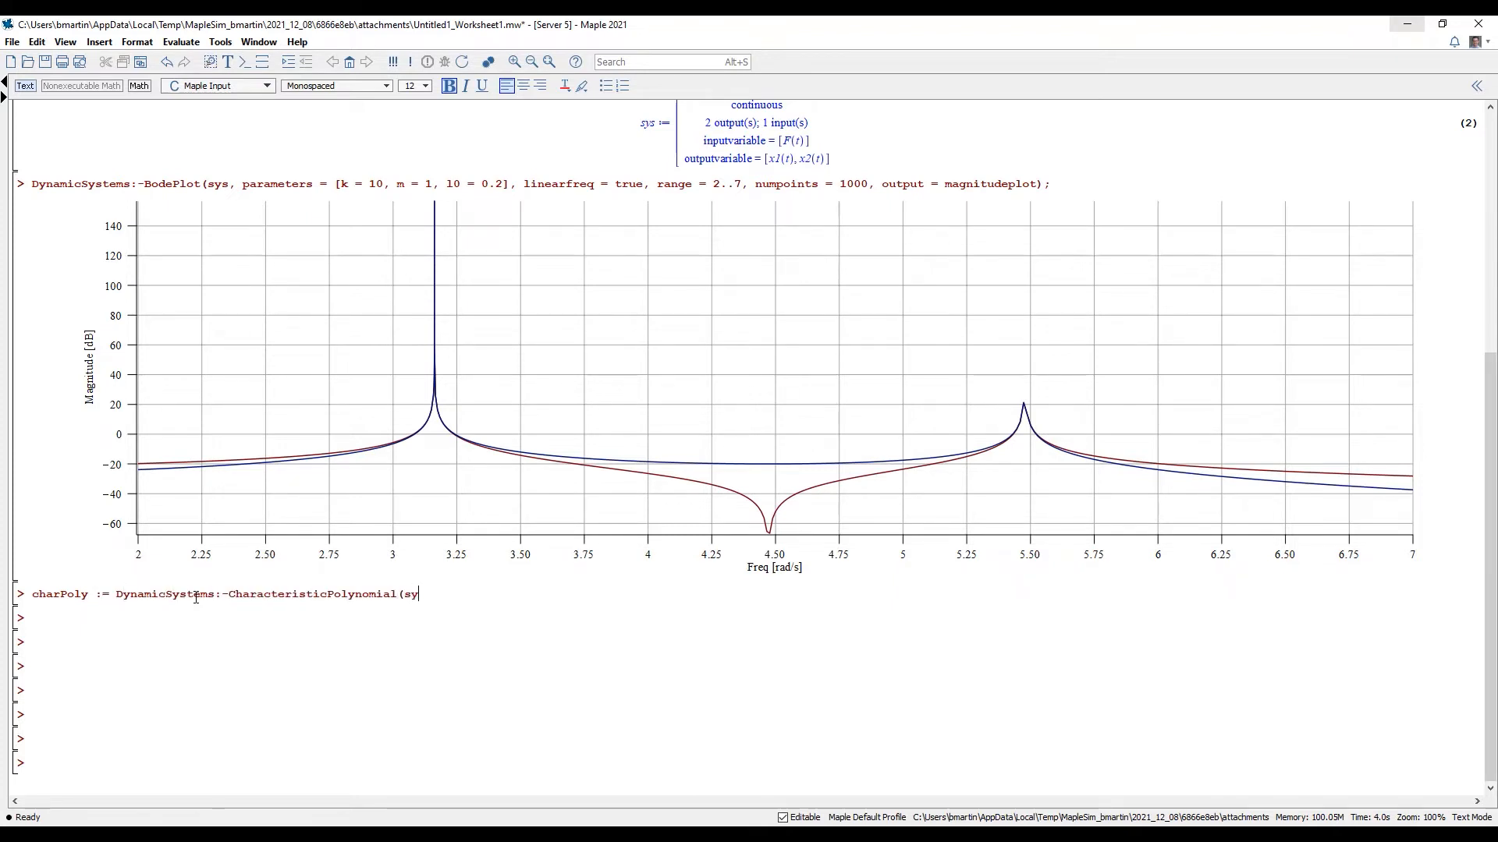
{"action": "type", "text": "s);"}
{"action": "key", "text": "Return"}
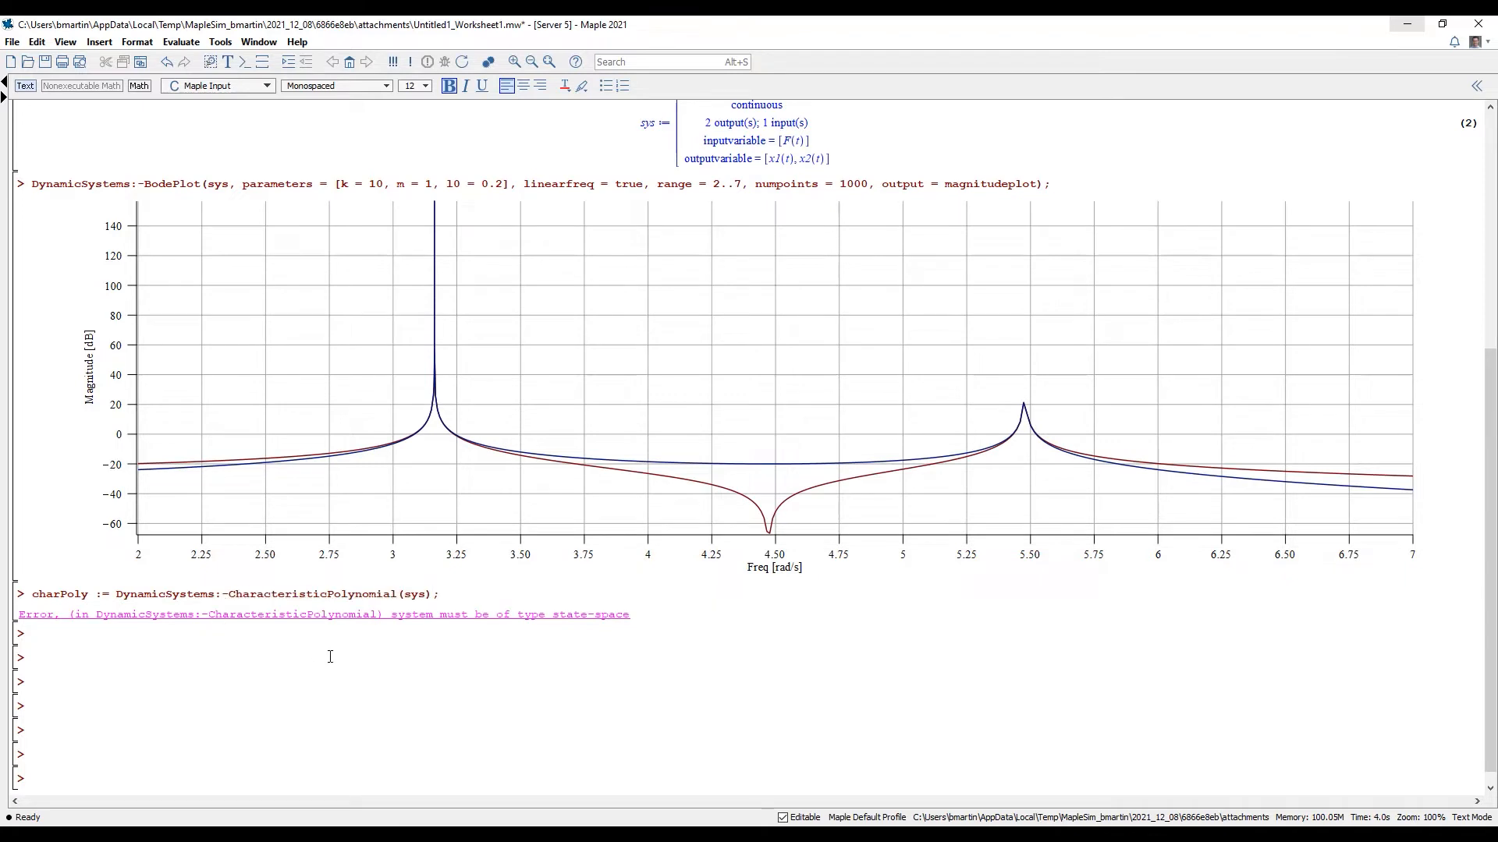
Step: Insert a line above the charPoly definition that defines sysSS as DynamicSystems:-StateSpace(sys), and execute it
{"action": "left_click", "coordinate": [398, 594]}
{"action": "key", "text": "ctrl+k"}
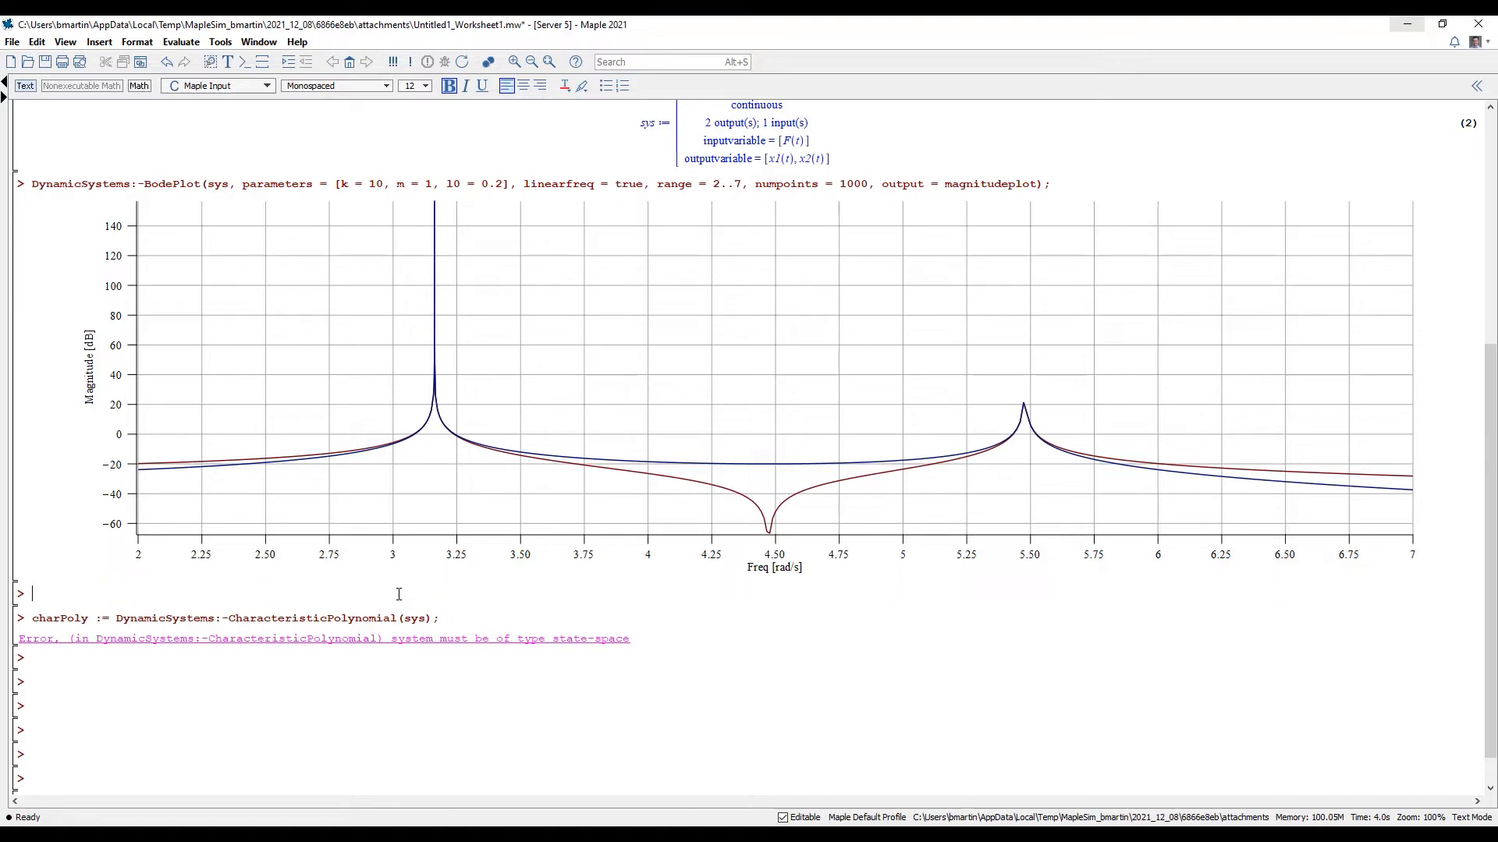
{"action": "type", "text": "sysSS := DynamicSystems:-S"}
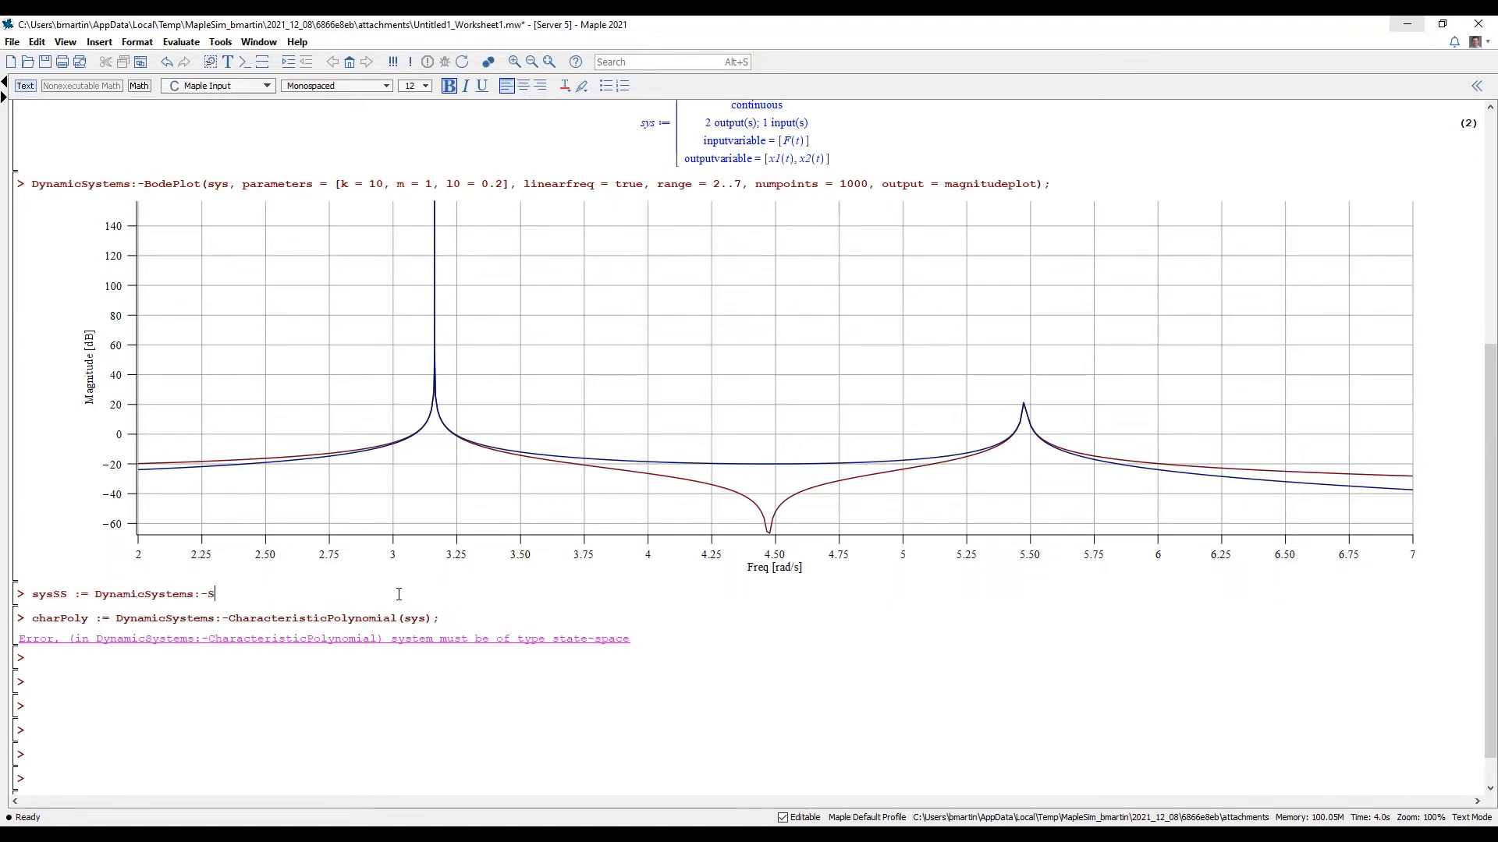
{"action": "type", "text": "tat"}
{"action": "key", "text": "Return"}
{"action": "type", "text": "(sys);"}
{"action": "key", "text": "Return"}
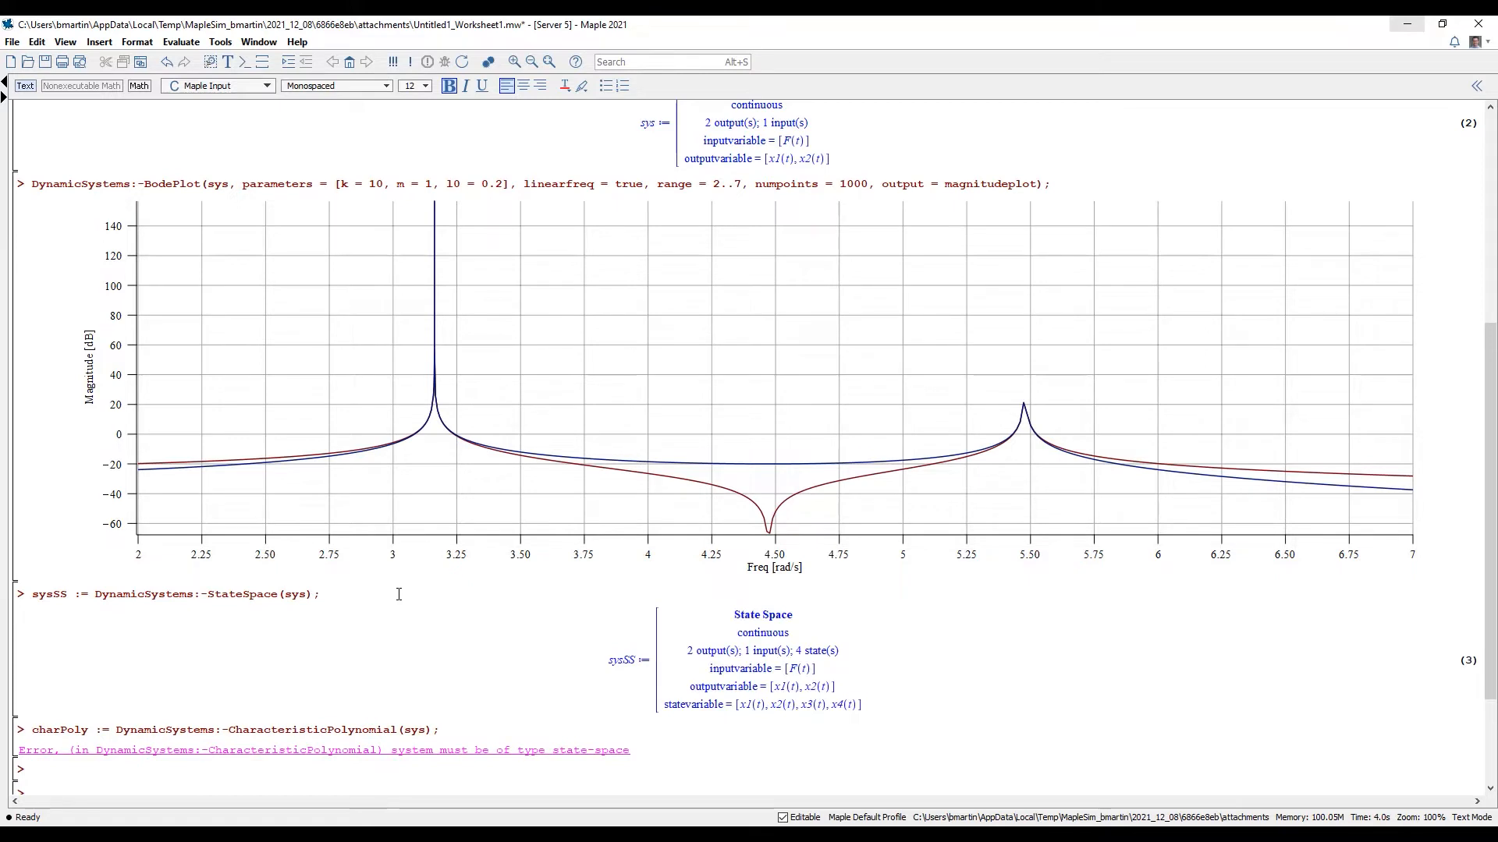
Step: Change the argument of the CharacteristicPolynomial call to sysSS and execute it again
{"action": "scroll", "coordinate": [402, 595], "scroll_direction": "down", "scroll_amount": 4}
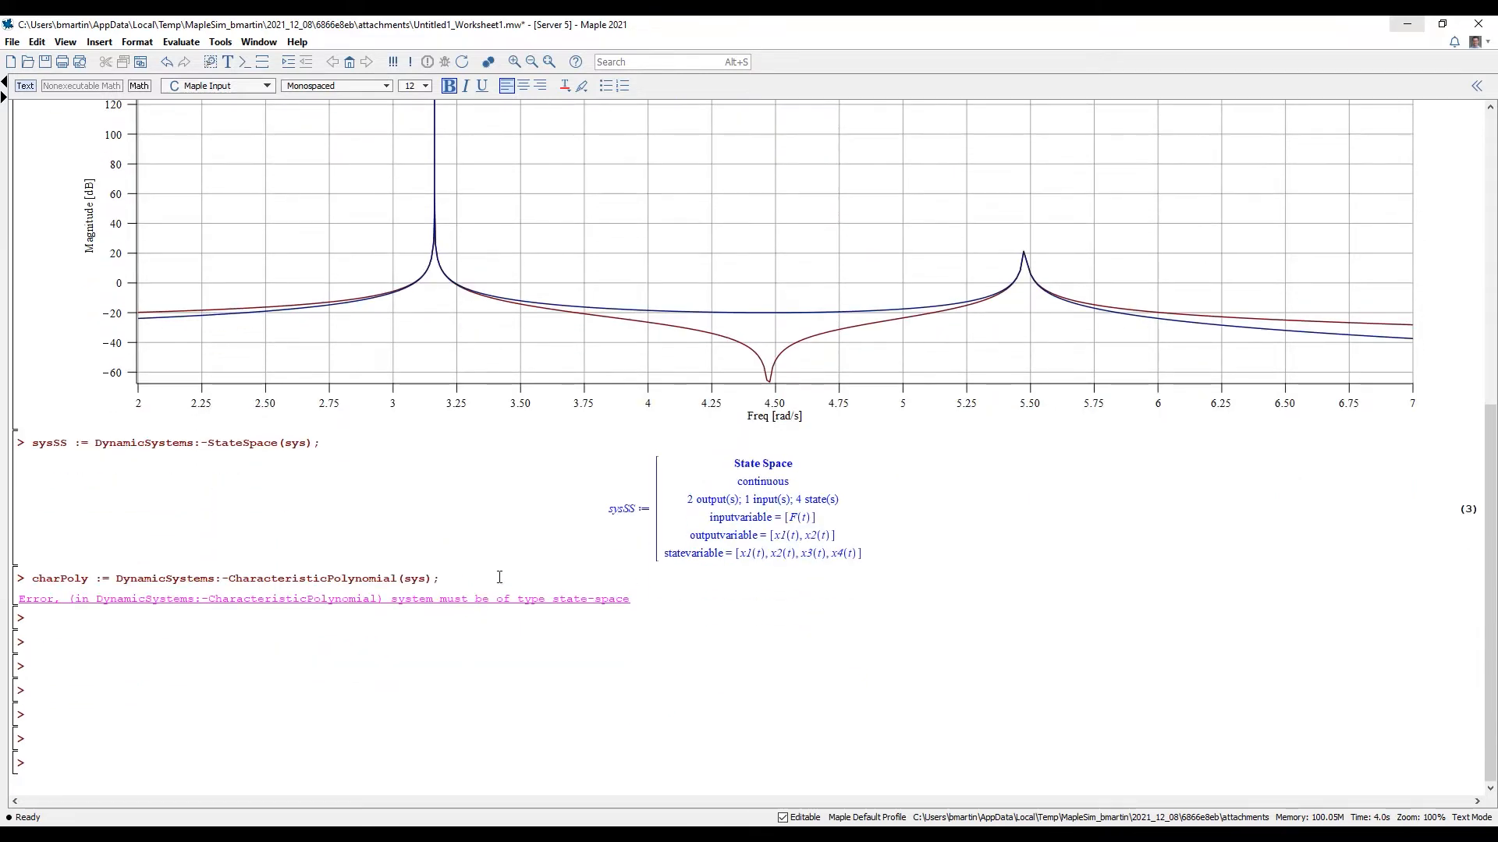
{"action": "scroll", "coordinate": [480, 581], "scroll_direction": "up", "scroll_amount": 1}
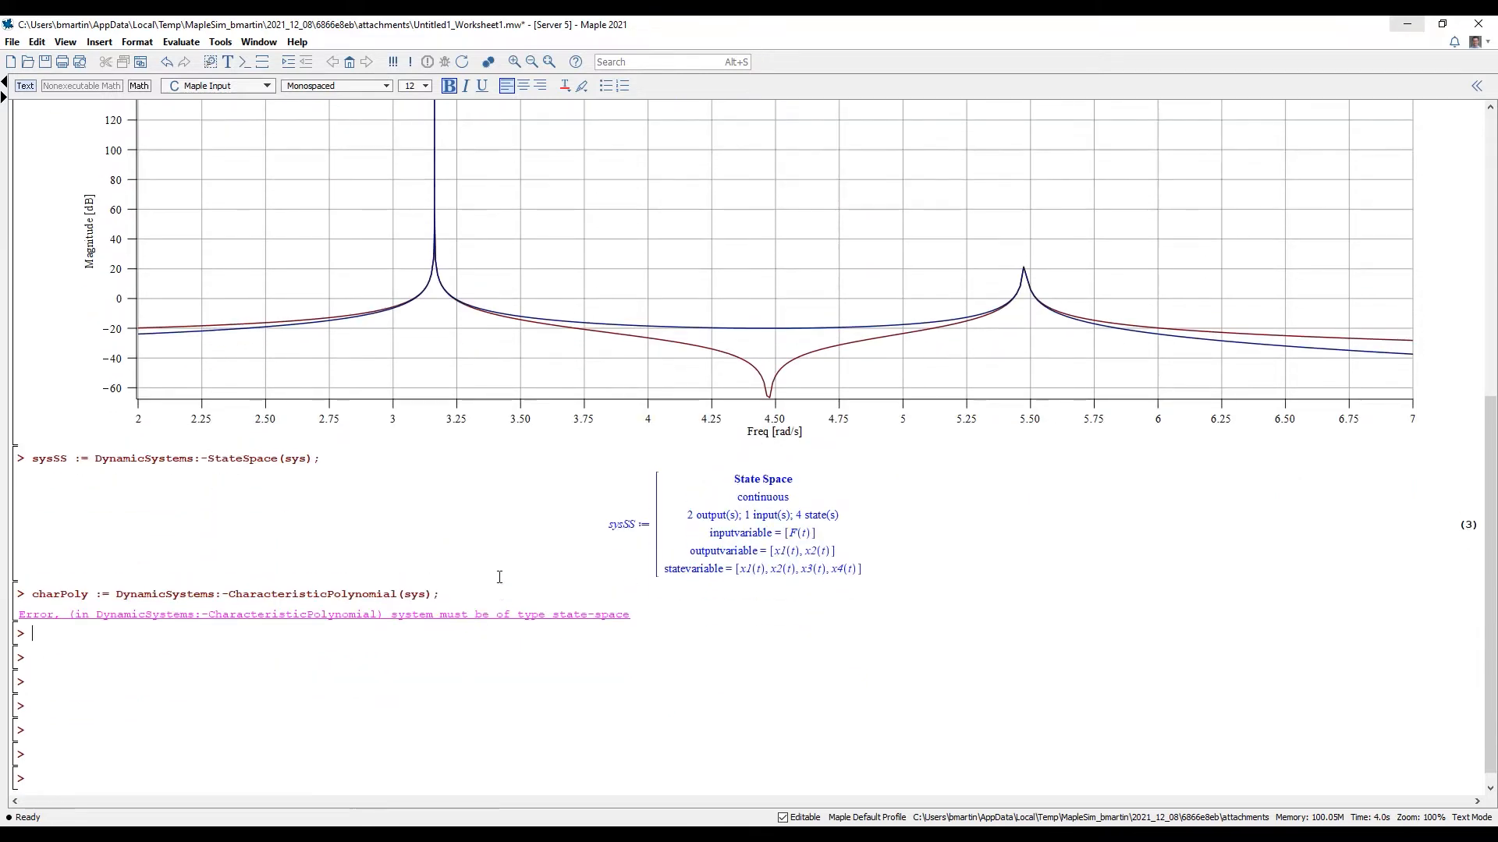
{"action": "left_click", "coordinate": [455, 593]}
{"action": "type", "text": "SS"}
{"action": "key", "text": "Return"}
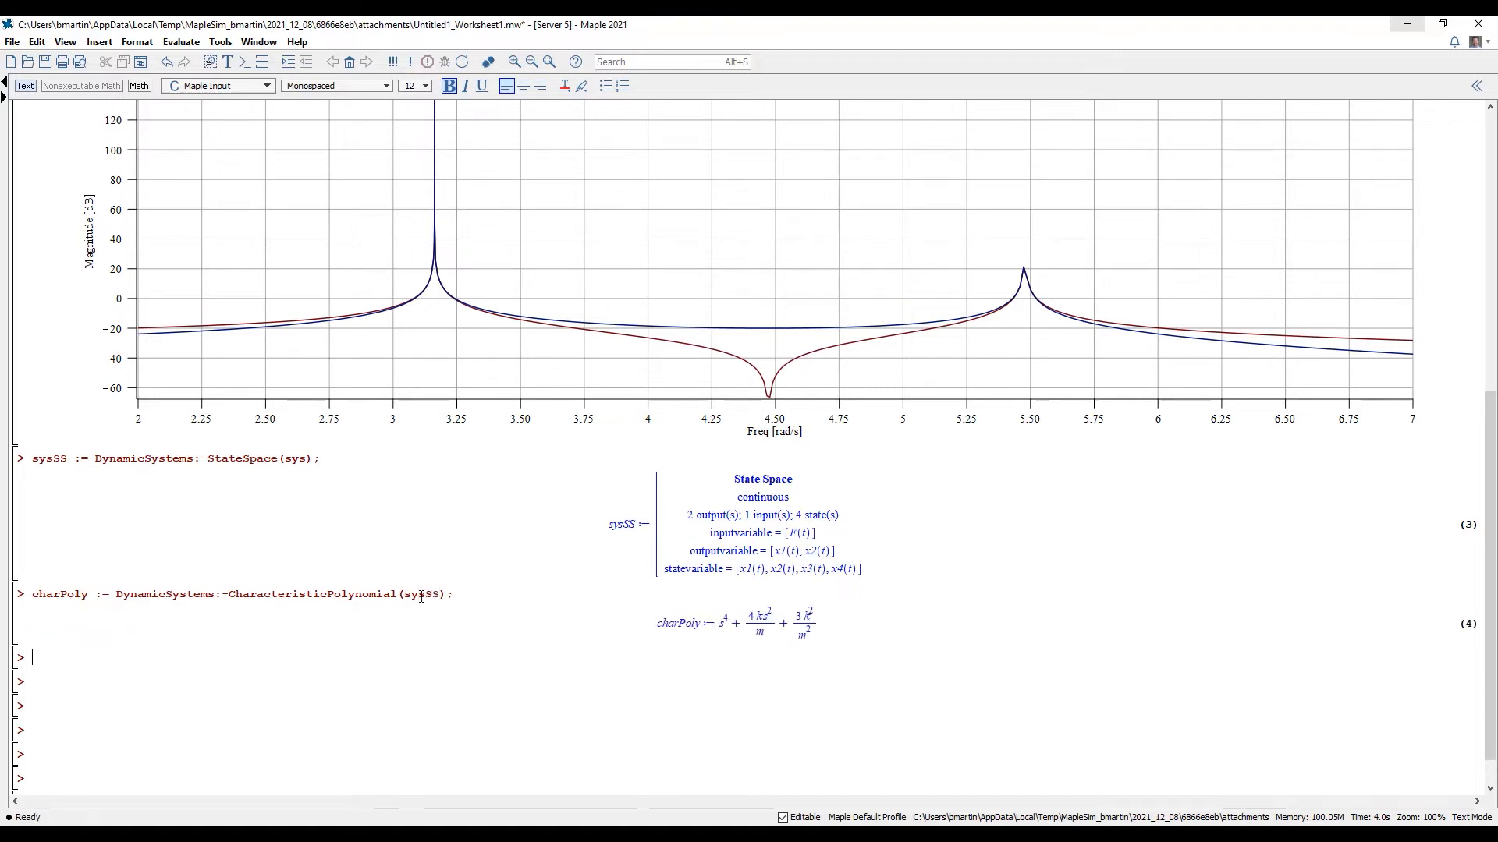
Step: Redefine charPoly by substituting s = I*omega into it with subs, and execute the line
{"action": "scroll", "coordinate": [421, 597], "scroll_direction": "down", "scroll_amount": 3}
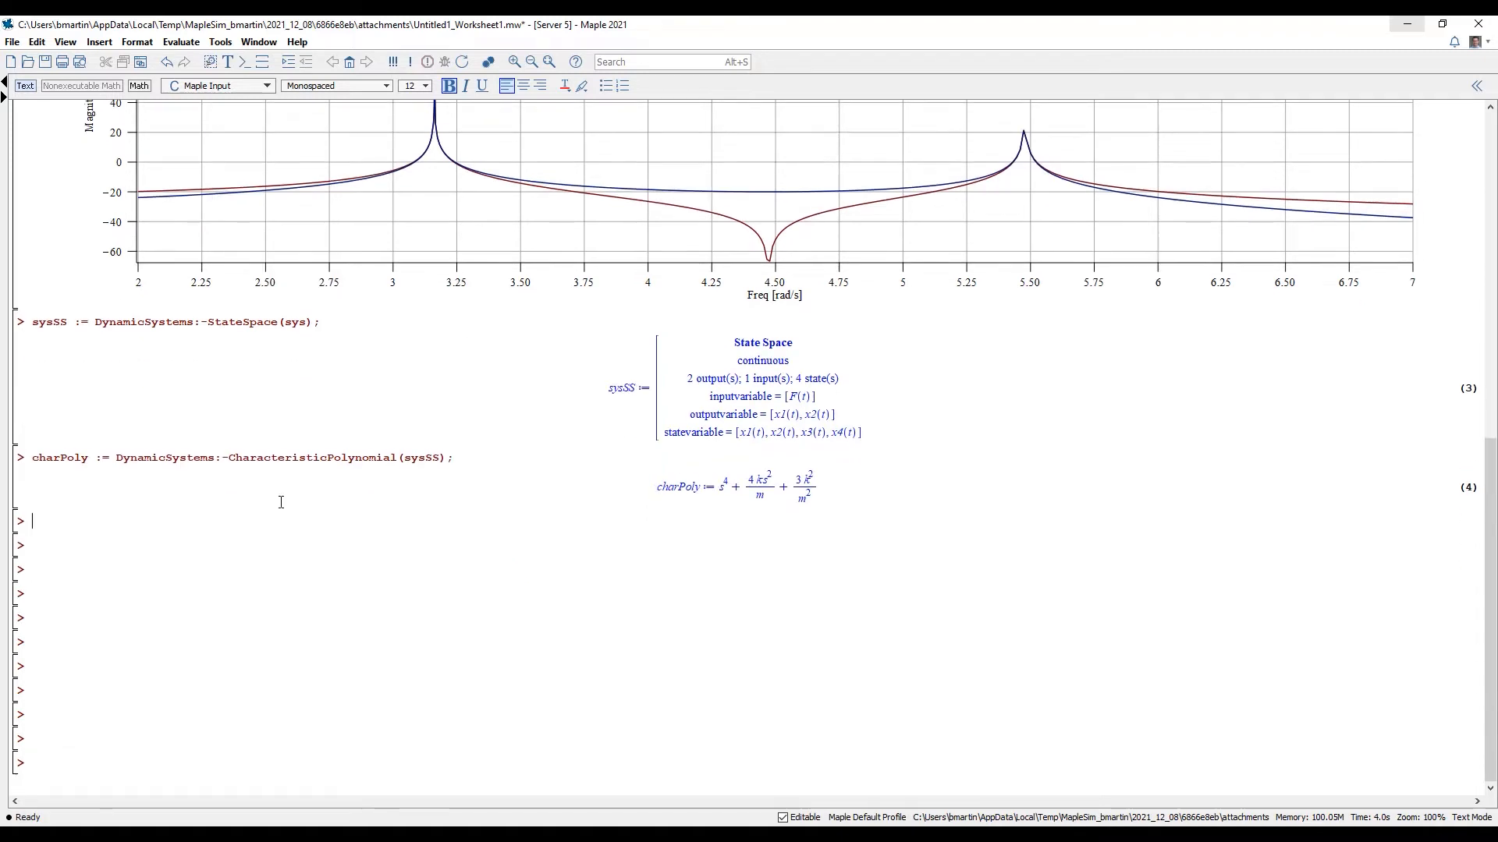
{"action": "type", "text": "charP"}
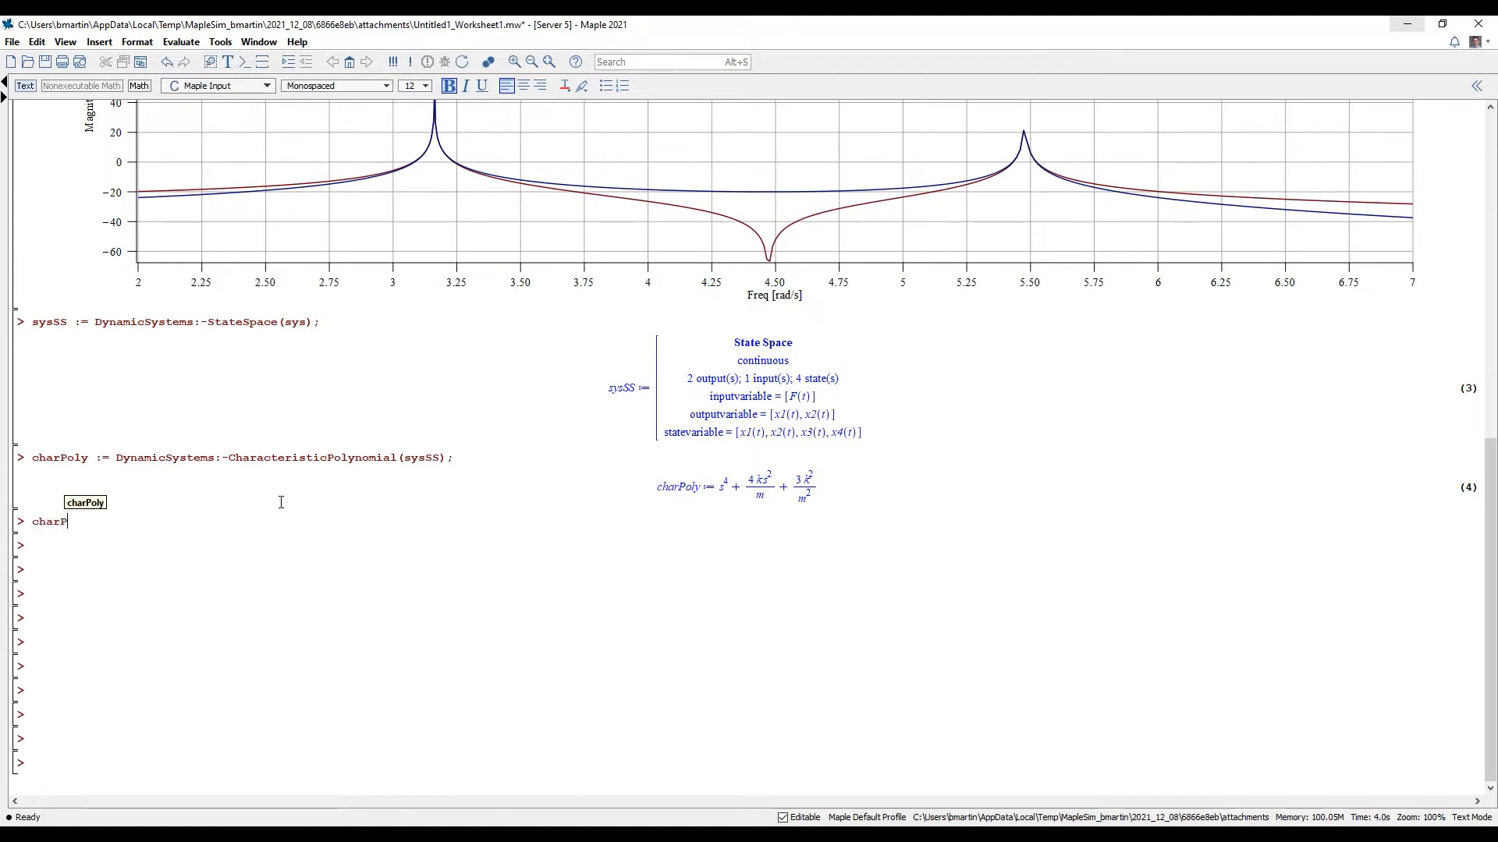
{"action": "type", "text": "oly := "}
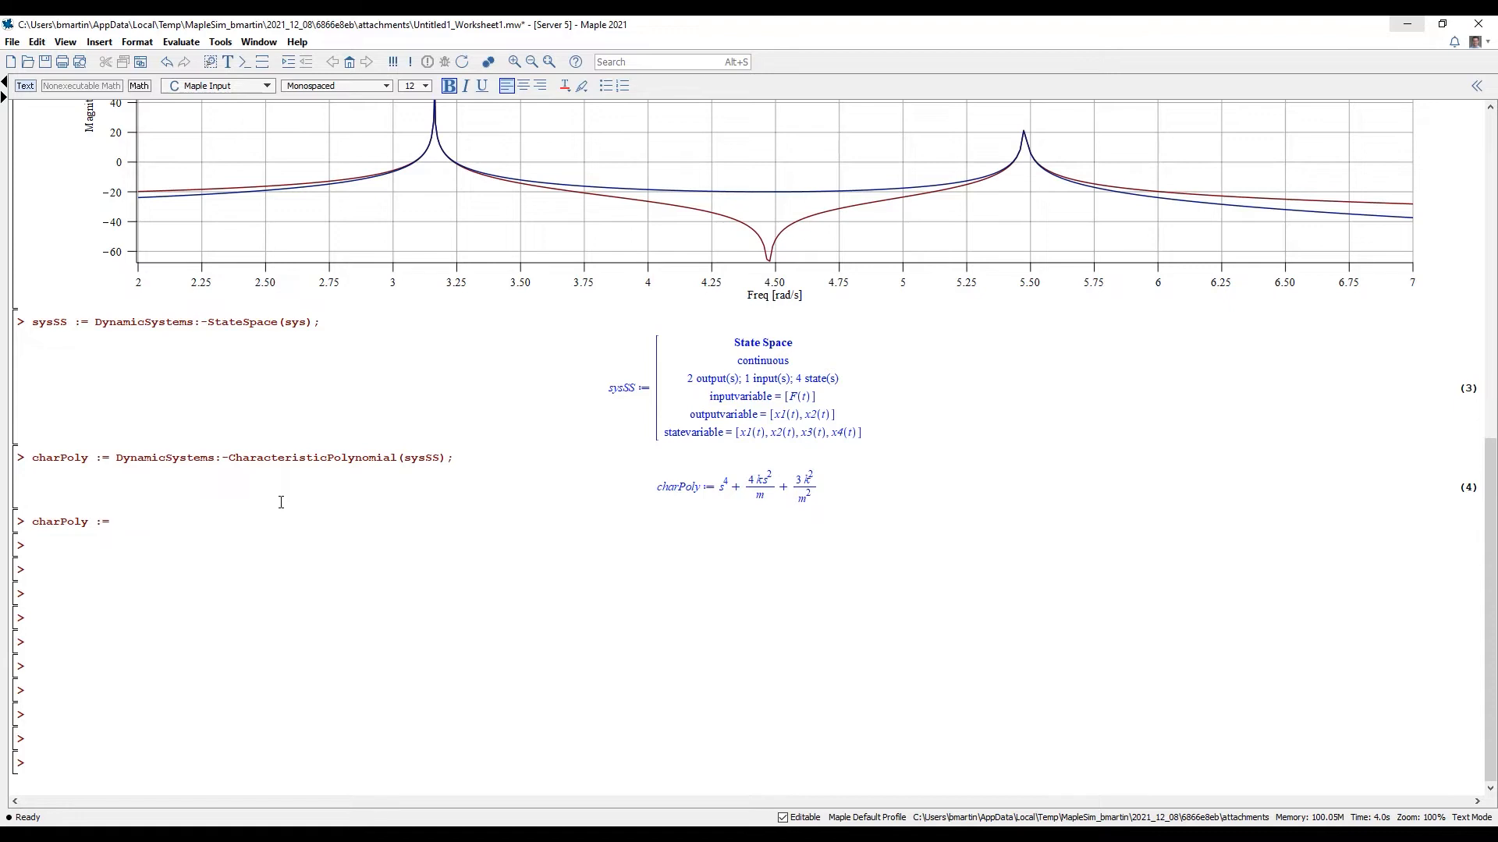
{"action": "type", "text": "subs(s = I*omega, ch"}
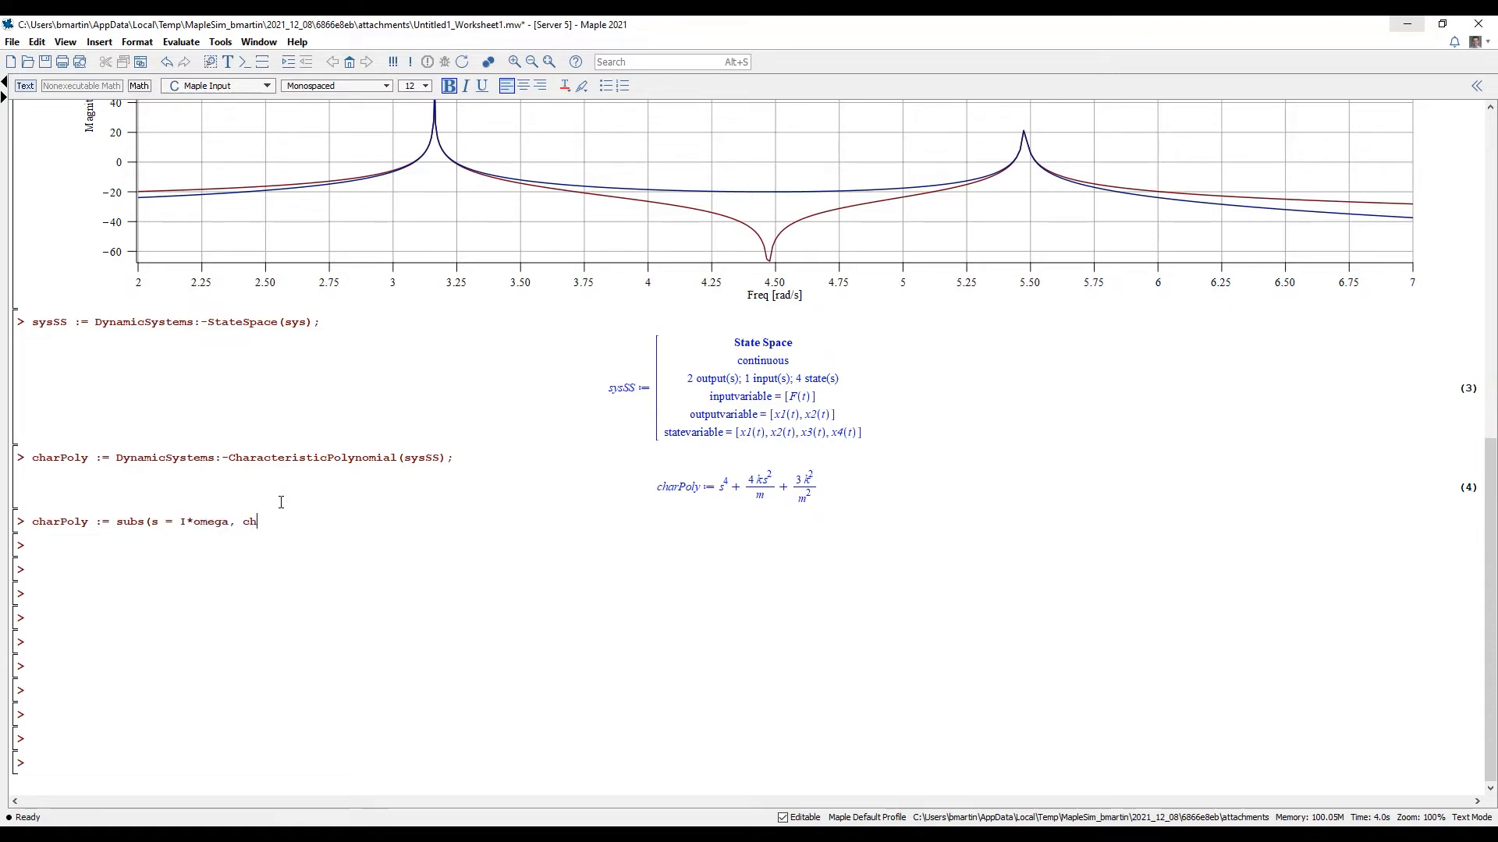
{"action": "type", "text": "arPoly);"}
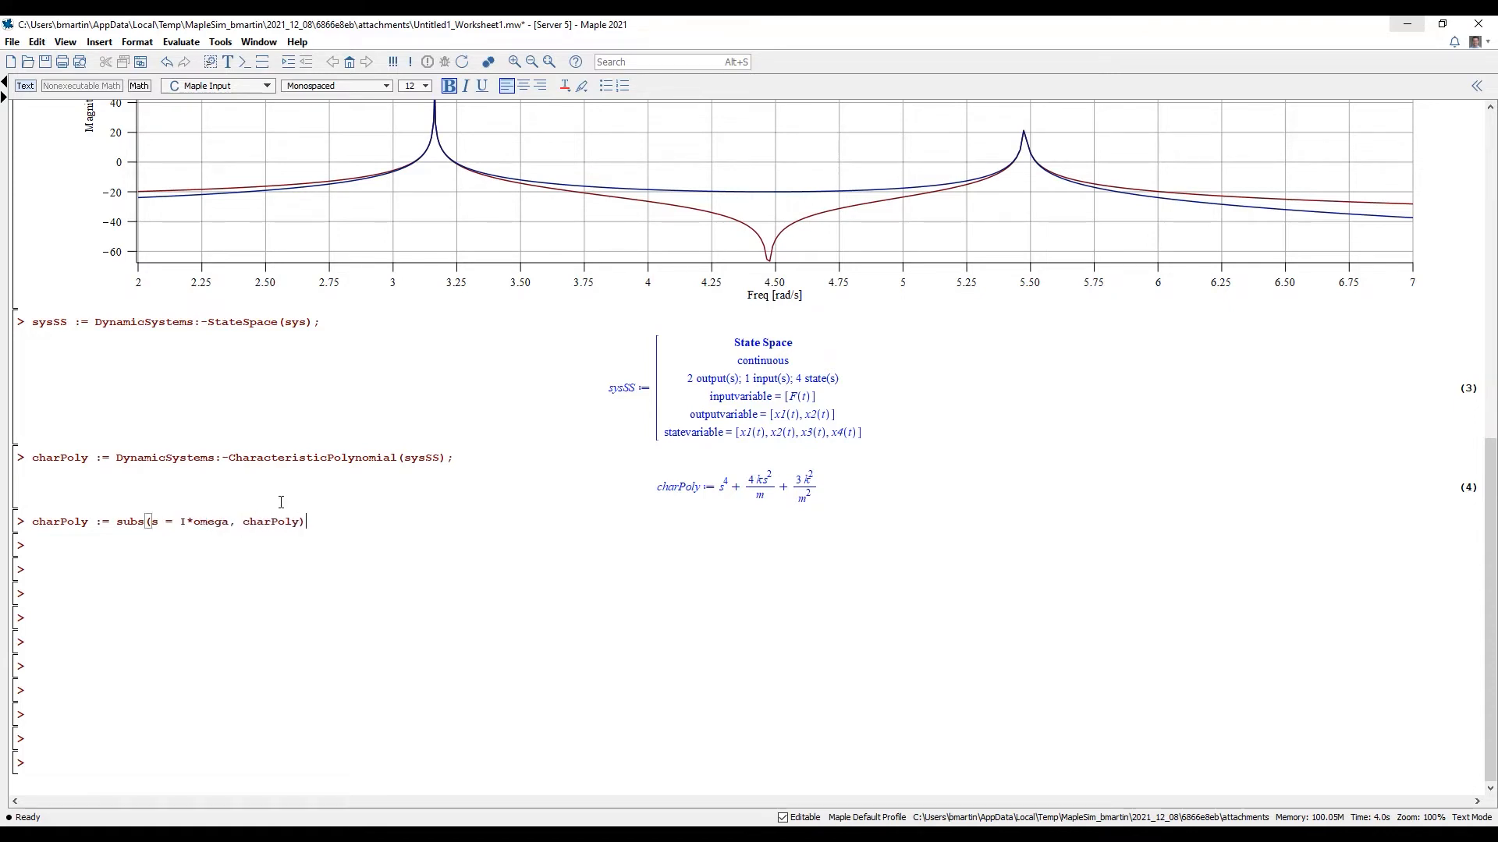
{"action": "key", "text": "Return"}
Step: Redefine charPoly by substituting omega = sqrt(lambda) into it with subs, and execute the line
{"action": "scroll", "coordinate": [281, 502], "scroll_direction": "down", "scroll_amount": 2}
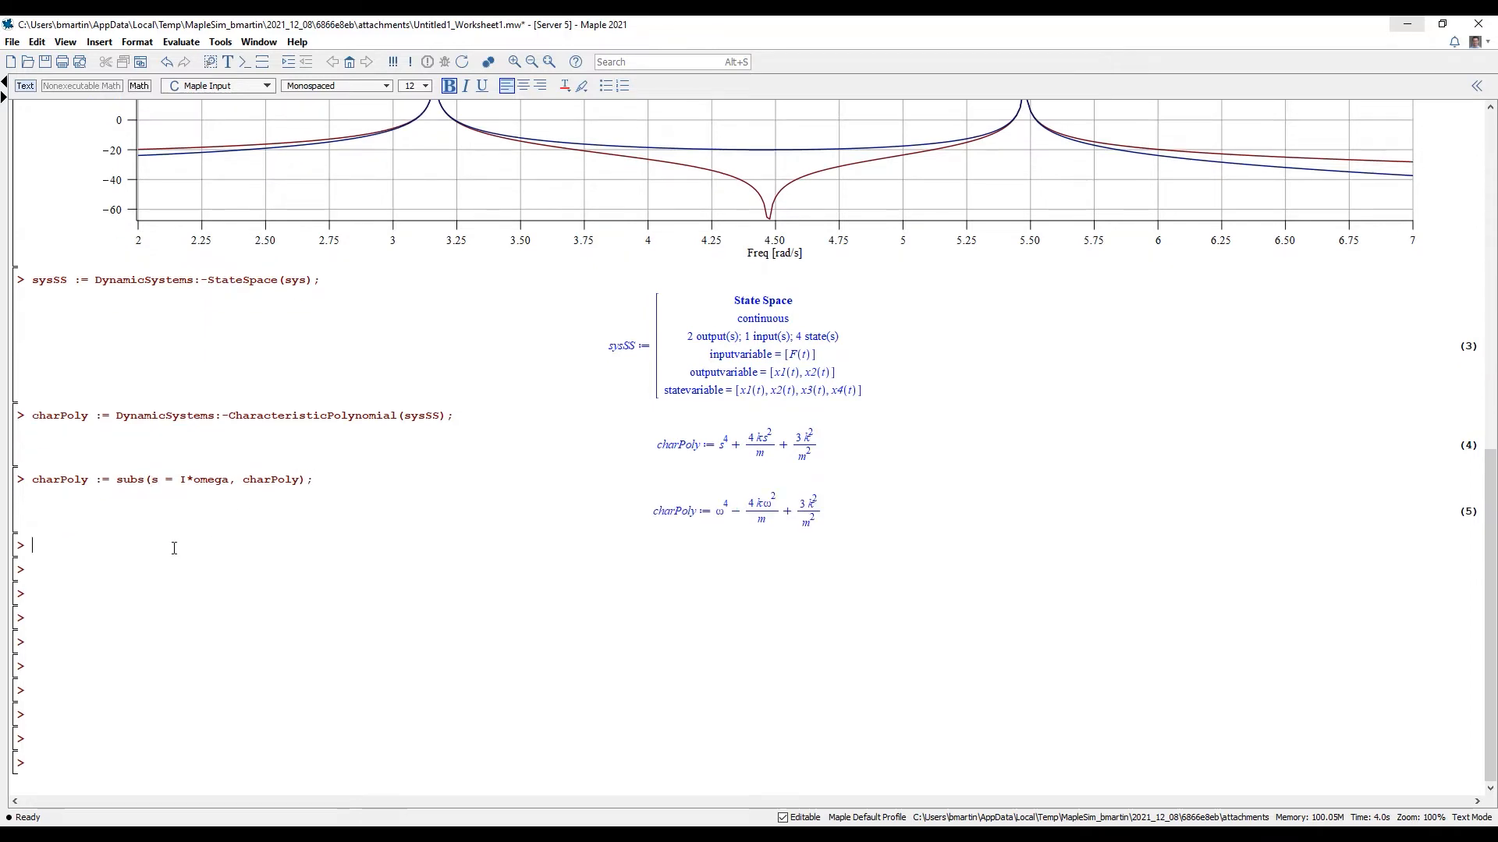
{"action": "type", "text": "charPo"}
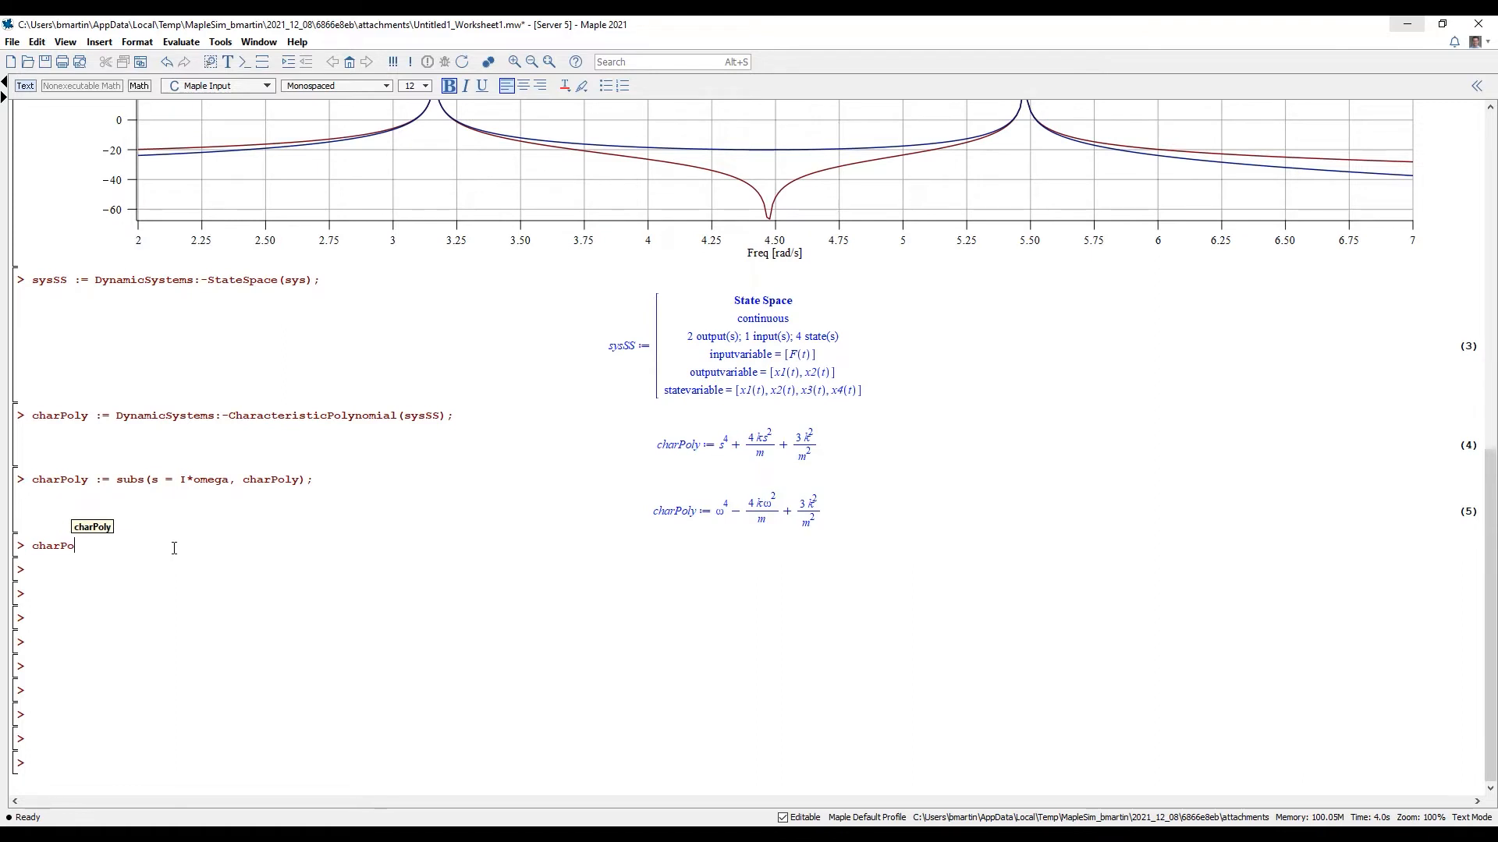
{"action": "type", "text": "ly :="}
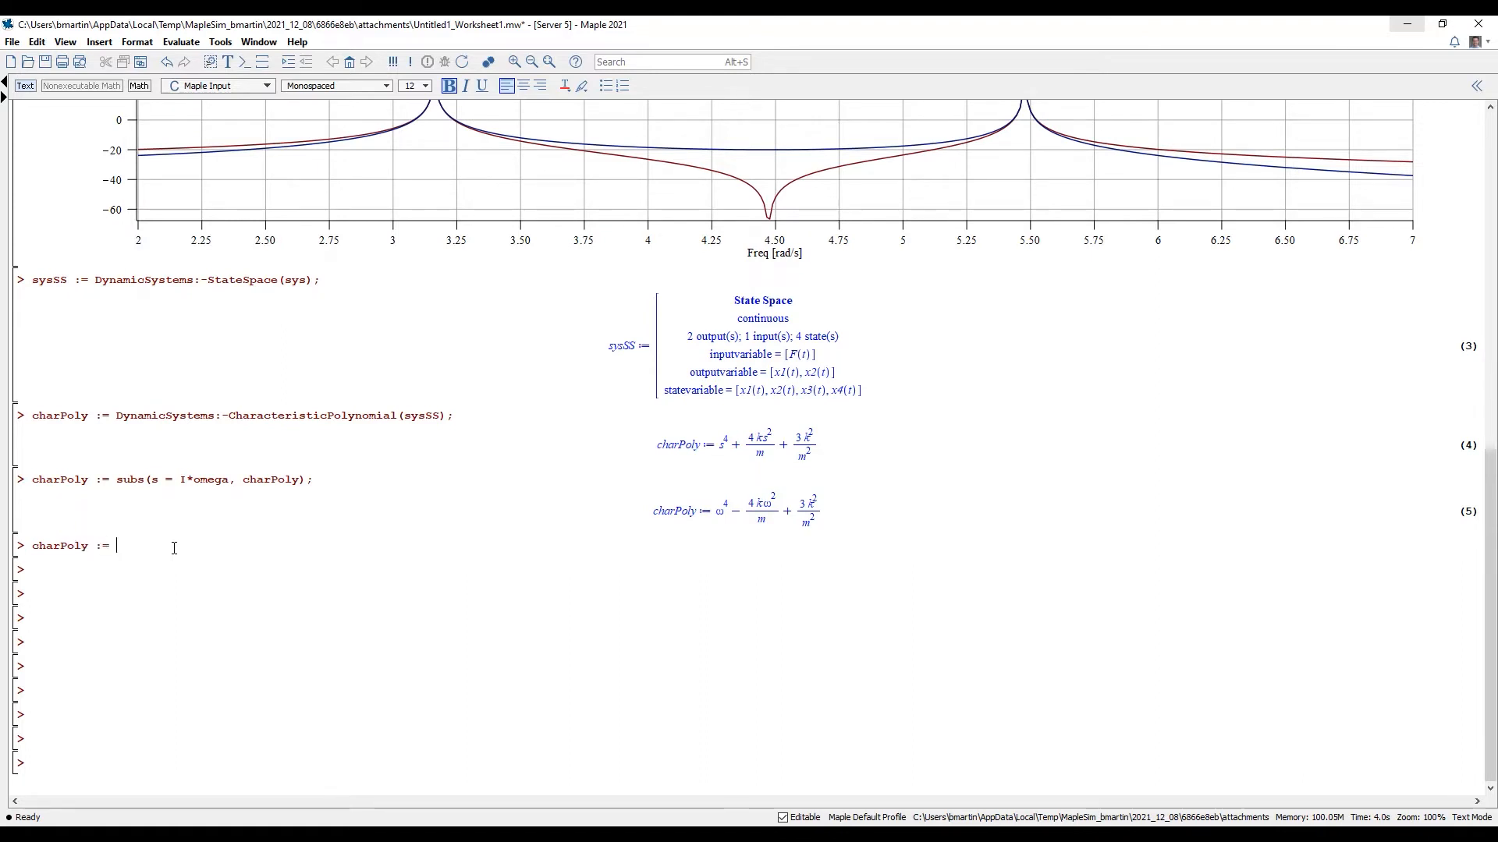
{"action": "type", "text": " subs("}
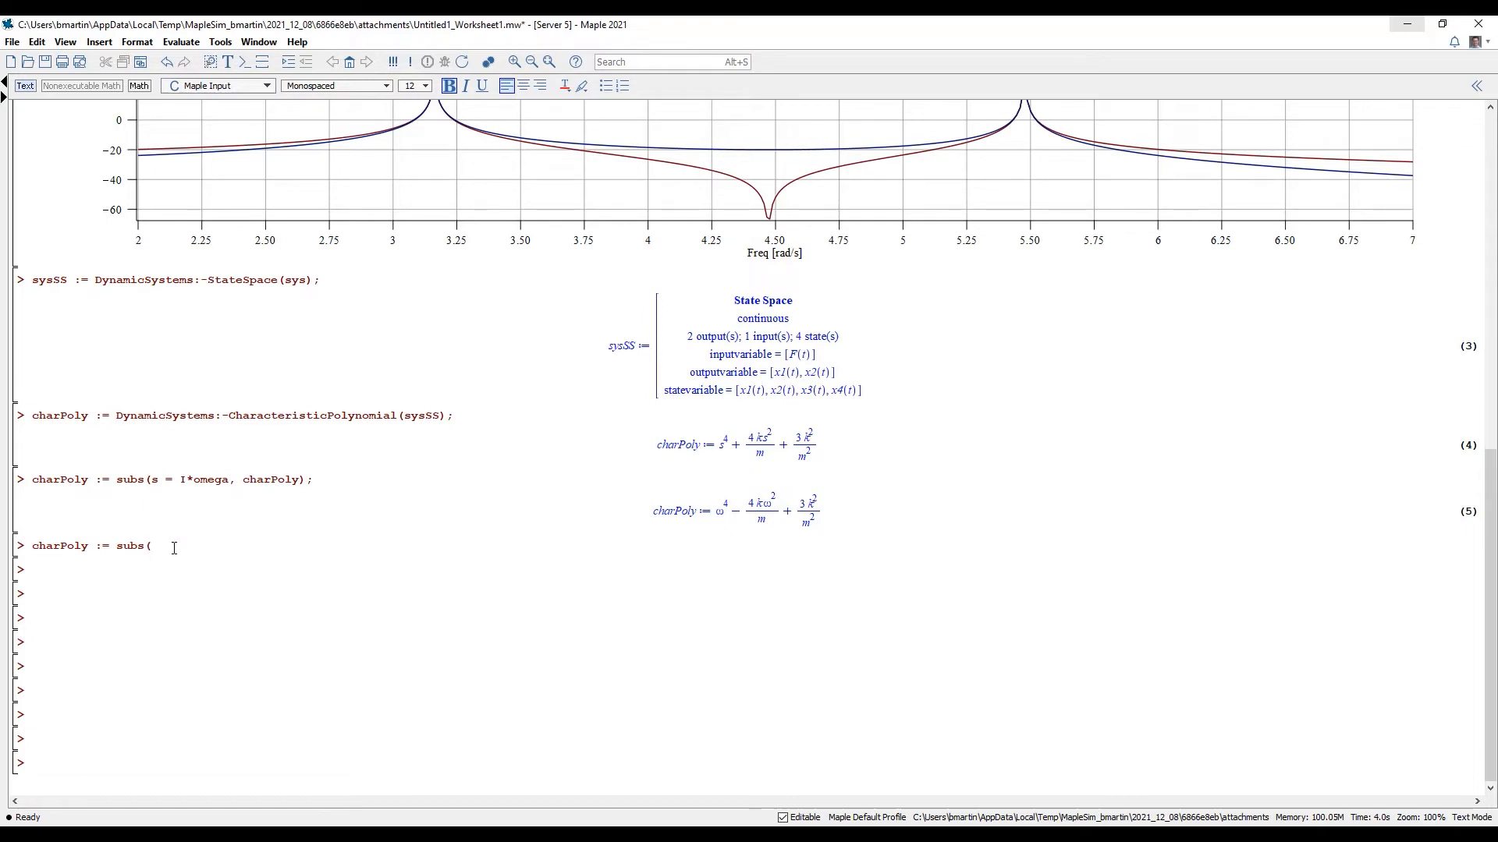
{"action": "type", "text": "omega = sqrt(lambda), charPoly);"}
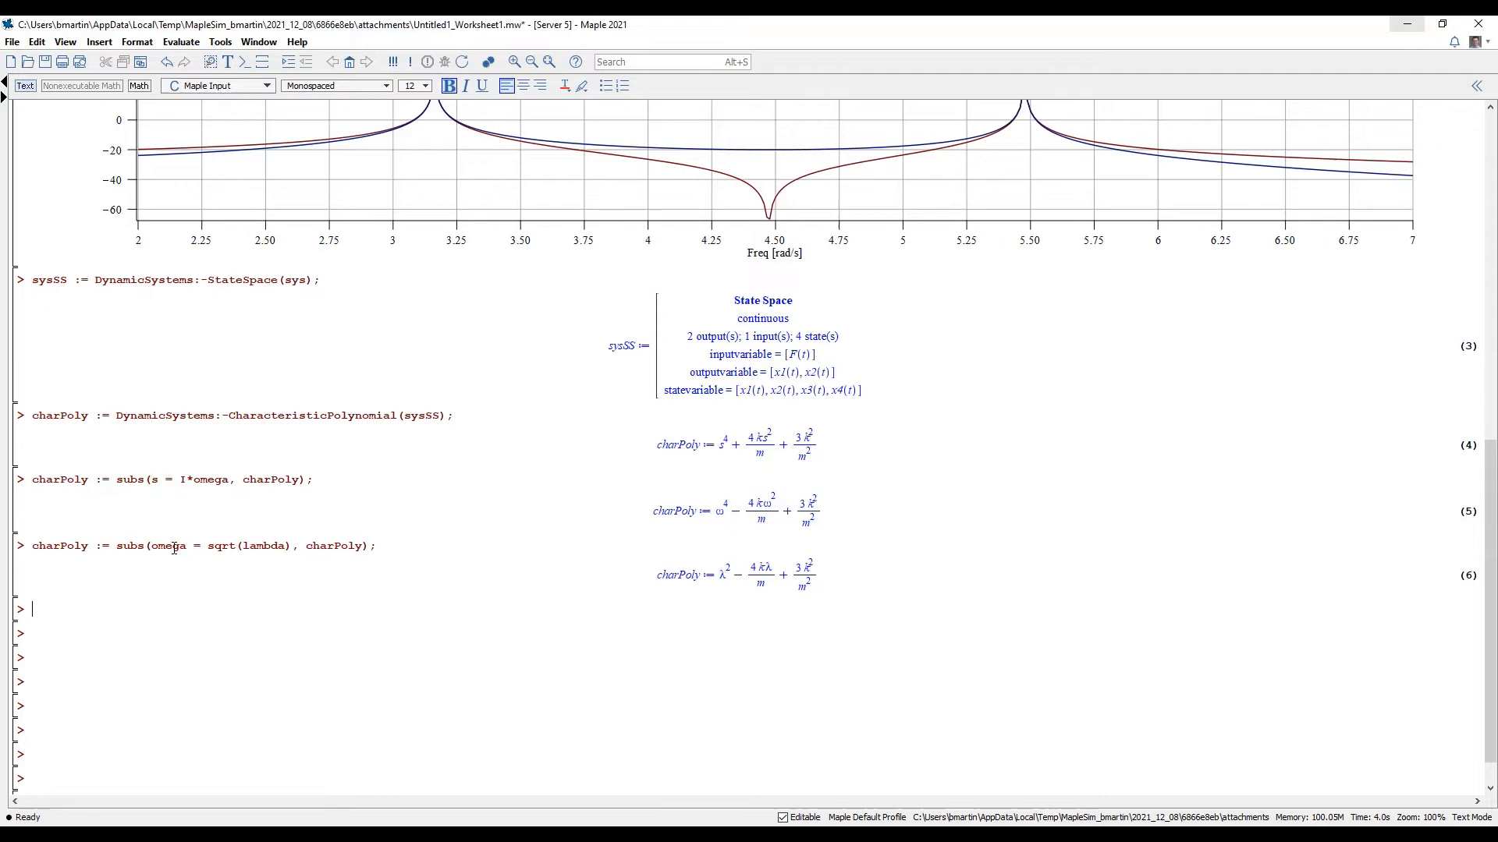
Step: Solve charPoly for lambda, assign the solutions to lambdaSols, and execute the line
{"action": "scroll", "coordinate": [174, 548], "scroll_direction": "down", "scroll_amount": 1}
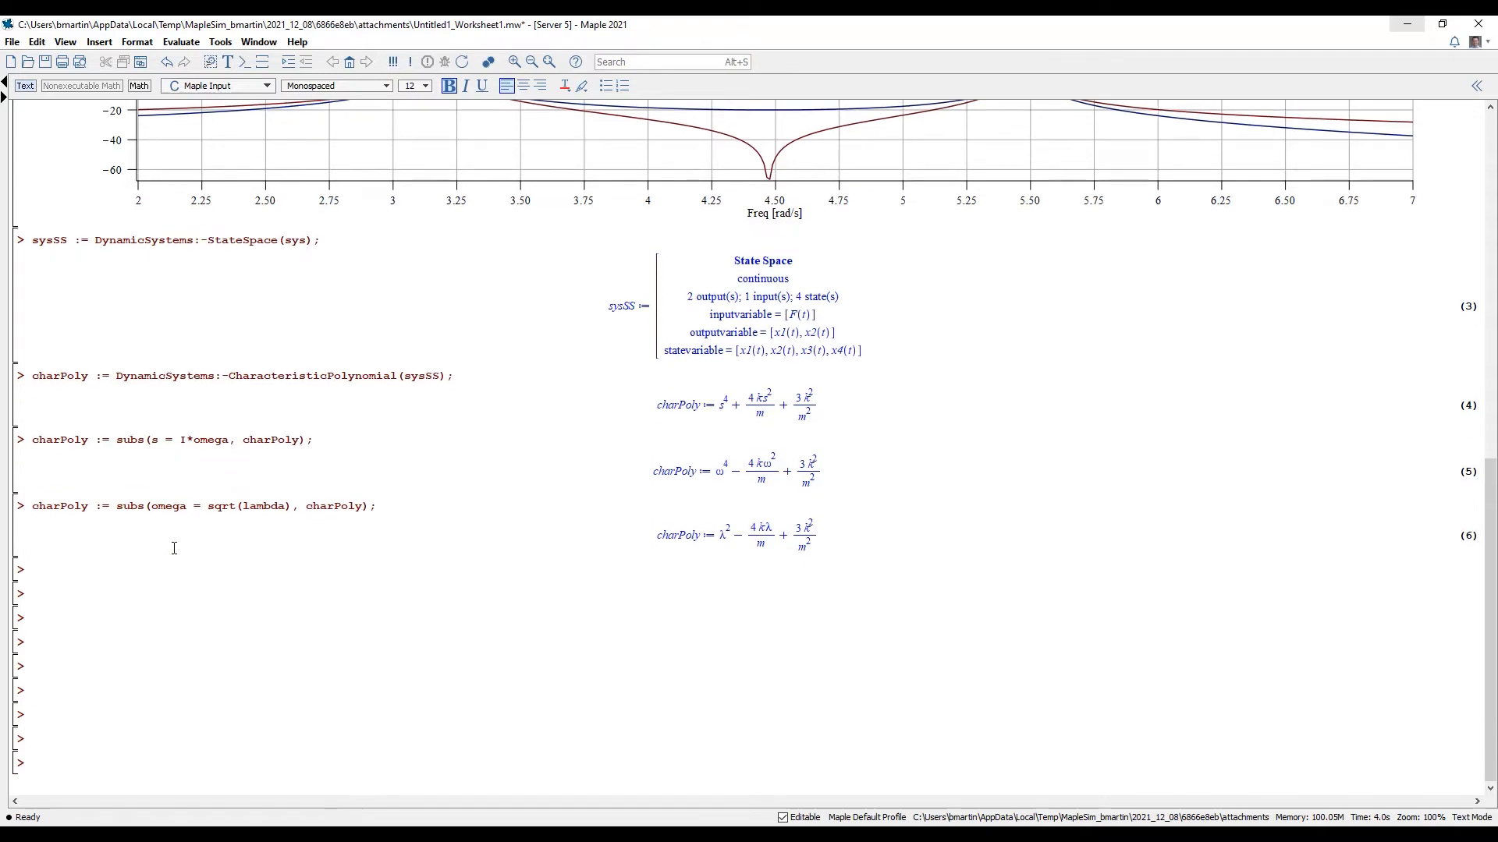
{"action": "type", "text": "lam"}
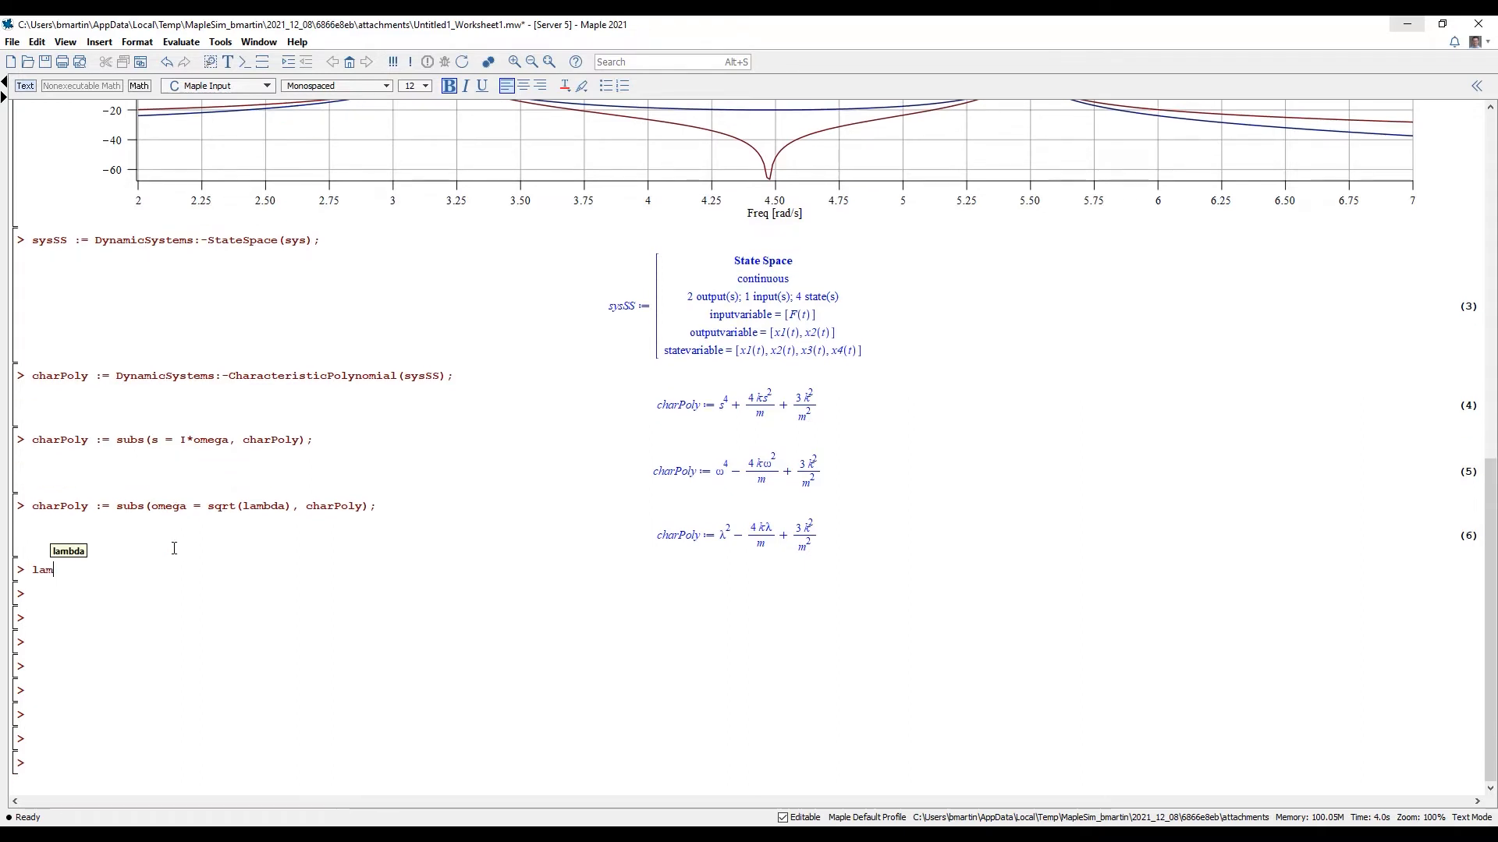
{"action": "type", "text": "bdaSols := solve)"}
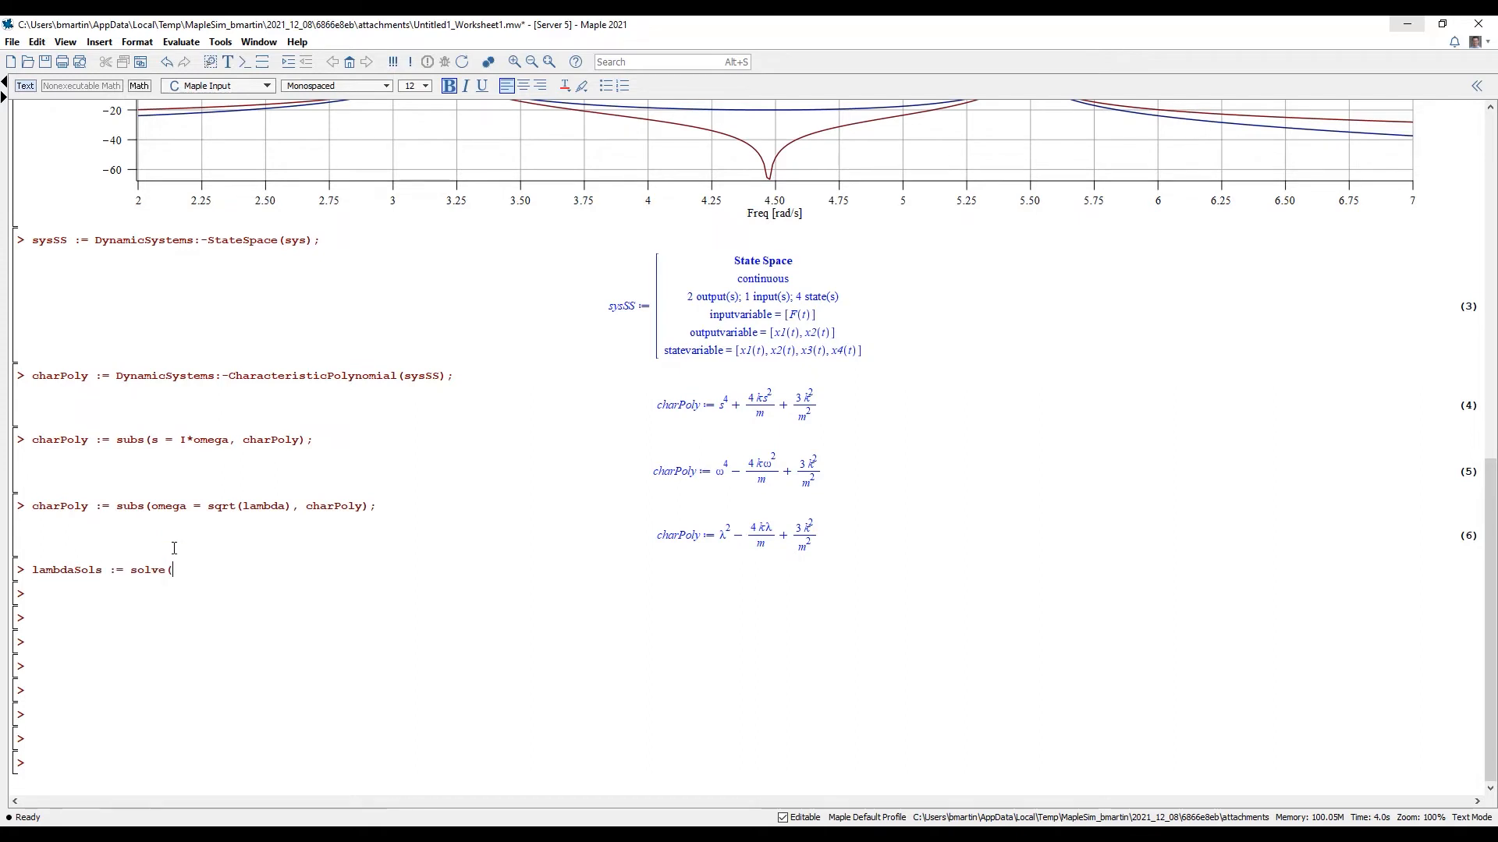
{"action": "type", "text": "charPo"}
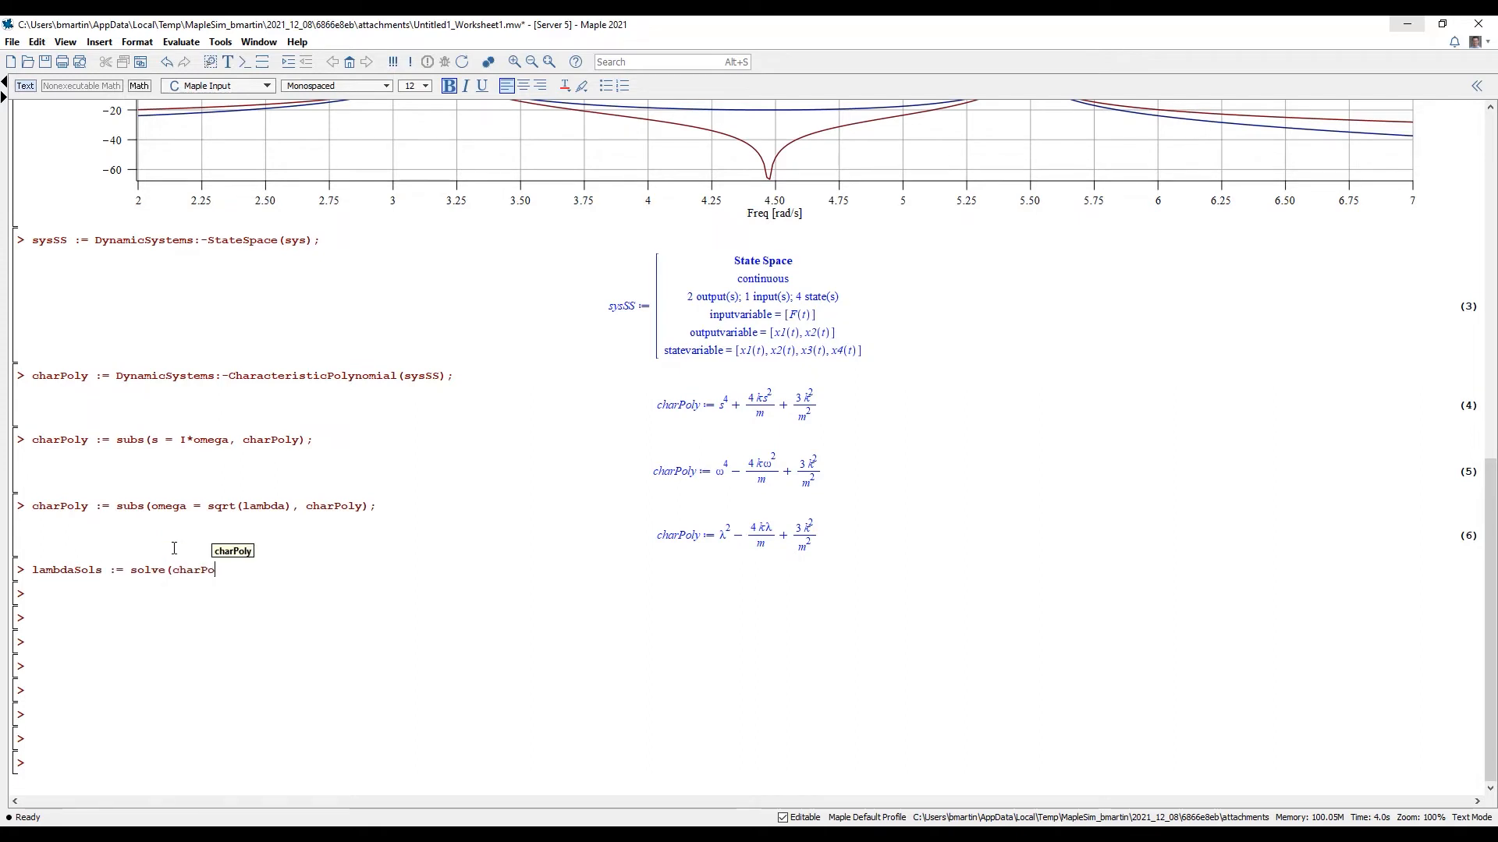
{"action": "type", "text": "ly, lambda);"}
{"action": "key", "text": "Return"}
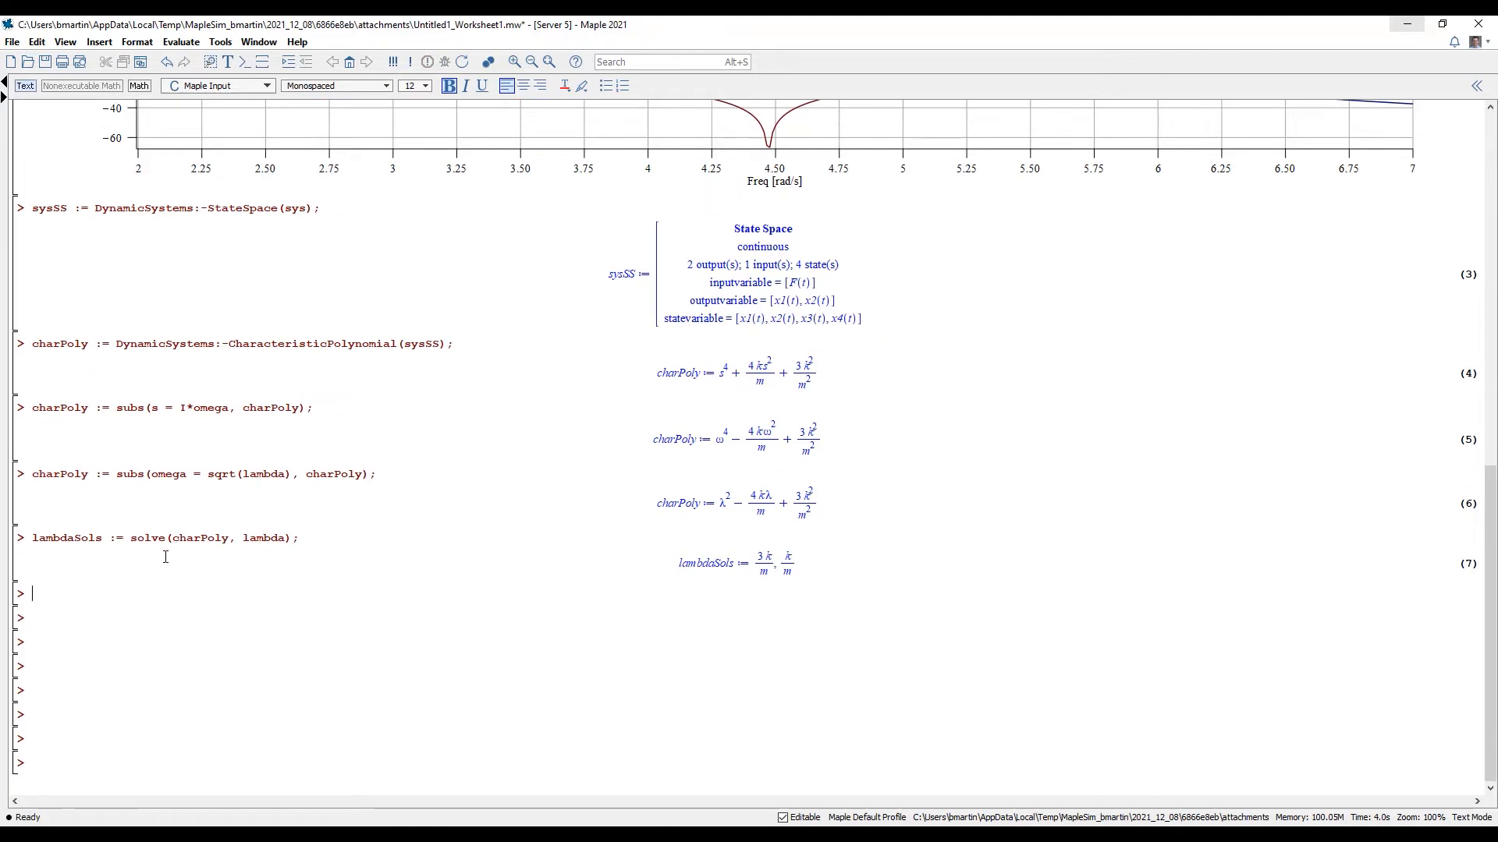
Step: Define natFreqs as the elementwise square root sqrt~([lambdaSols]) and execute it
{"action": "type", "text": "natFreqs := sw"}
{"action": "type", "text": "rt~([lambdaS"}
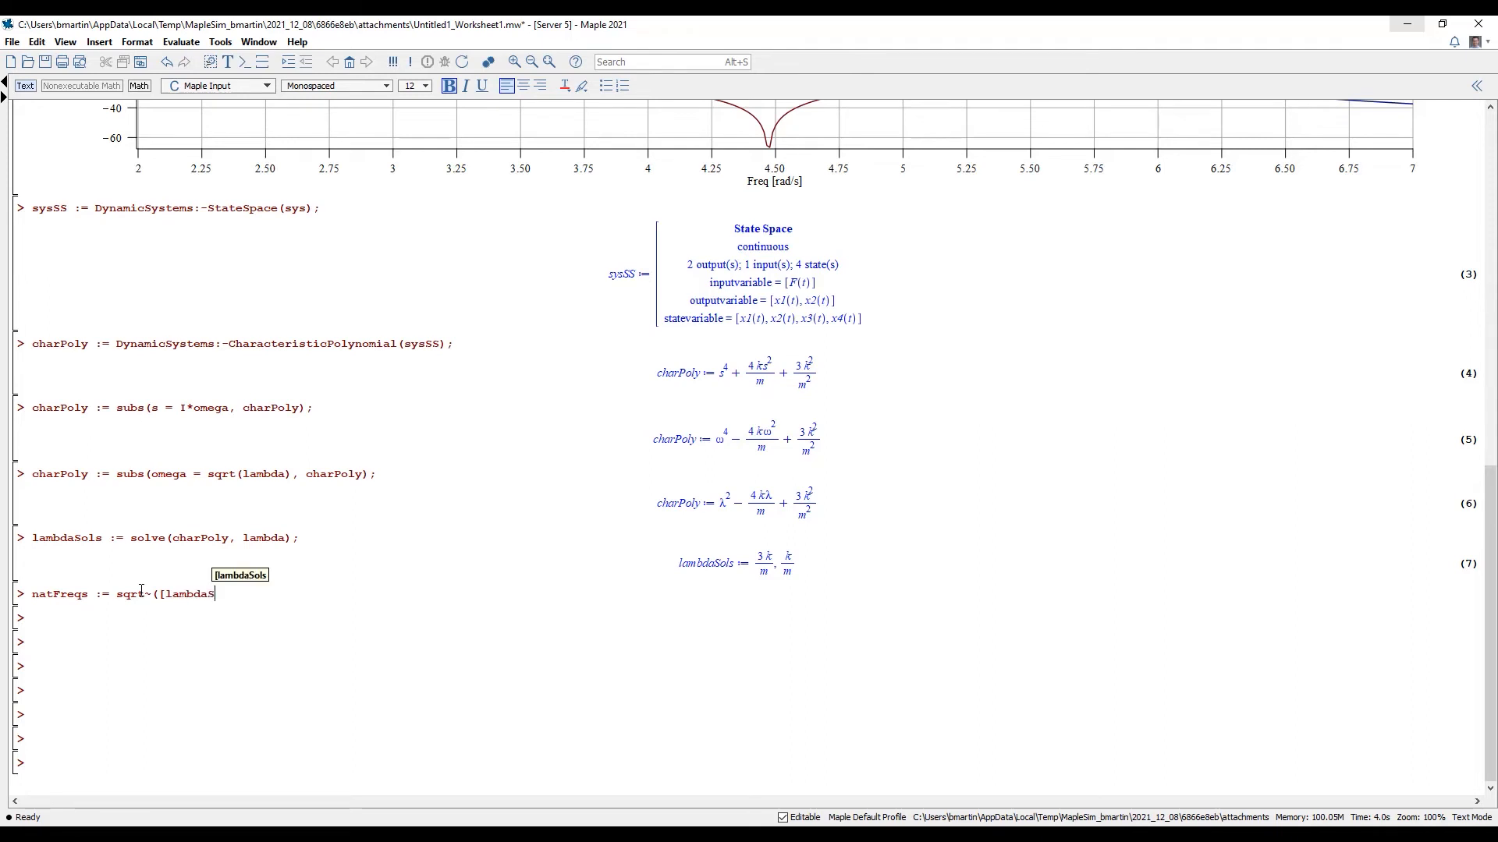
{"action": "type", "text": "ols])"}
{"action": "key", "text": "Return"}
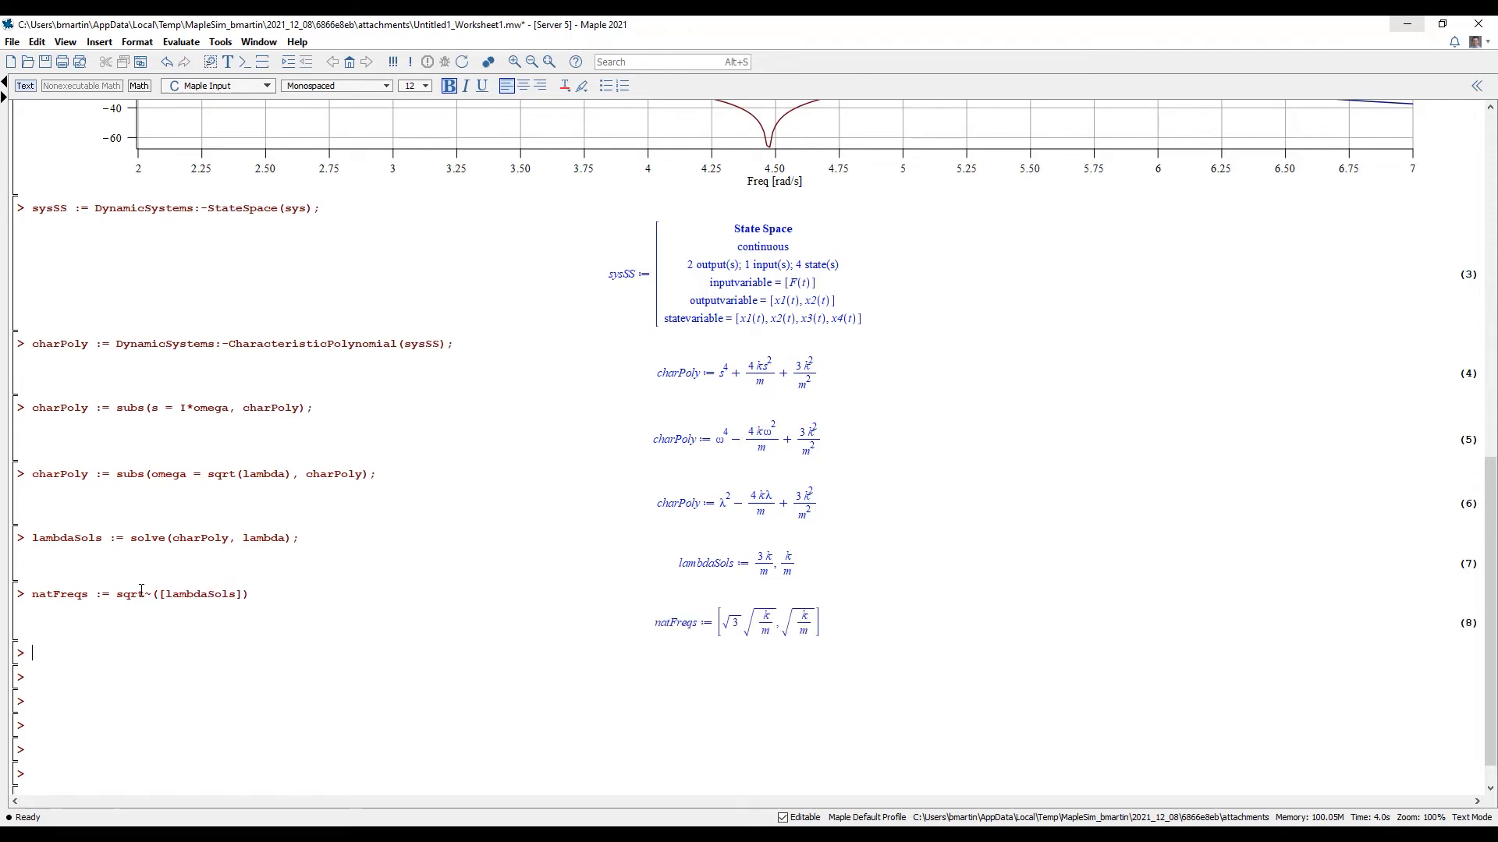
Step: Insert extra input lines and evaluate natFreqs numerically with evalf and subs, using k = 10 and m = 1
{"action": "scroll", "coordinate": [792, 628], "scroll_direction": "down", "scroll_amount": 3}
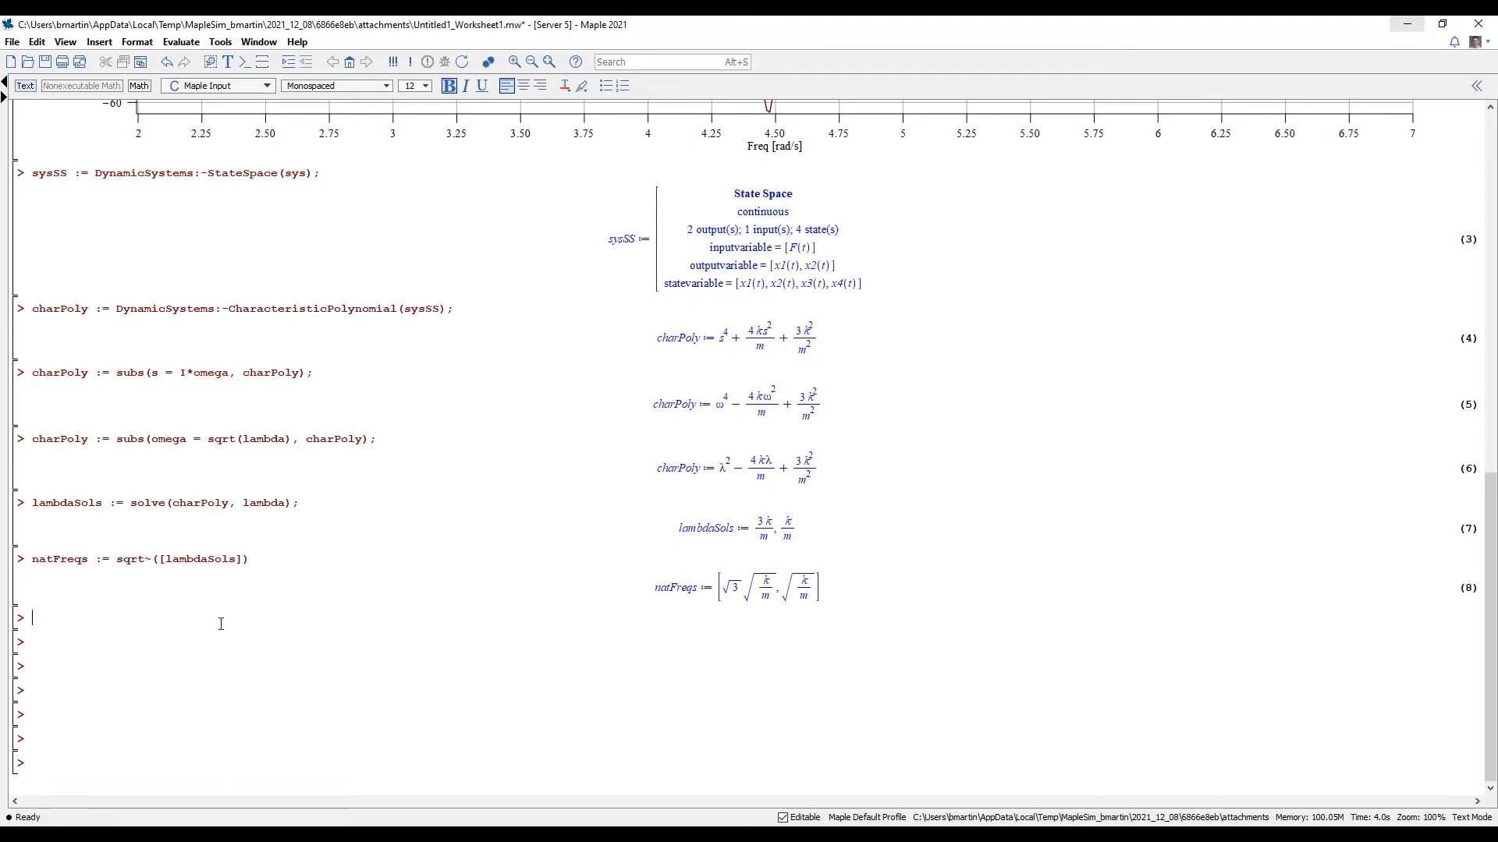
{"action": "key", "text": "ctrl+k"}
{"action": "key", "text": "ctrl+k"}
{"action": "key", "text": "ctrl+k"}
{"action": "scroll", "coordinate": [221, 624], "scroll_direction": "down", "scroll_amount": 2}
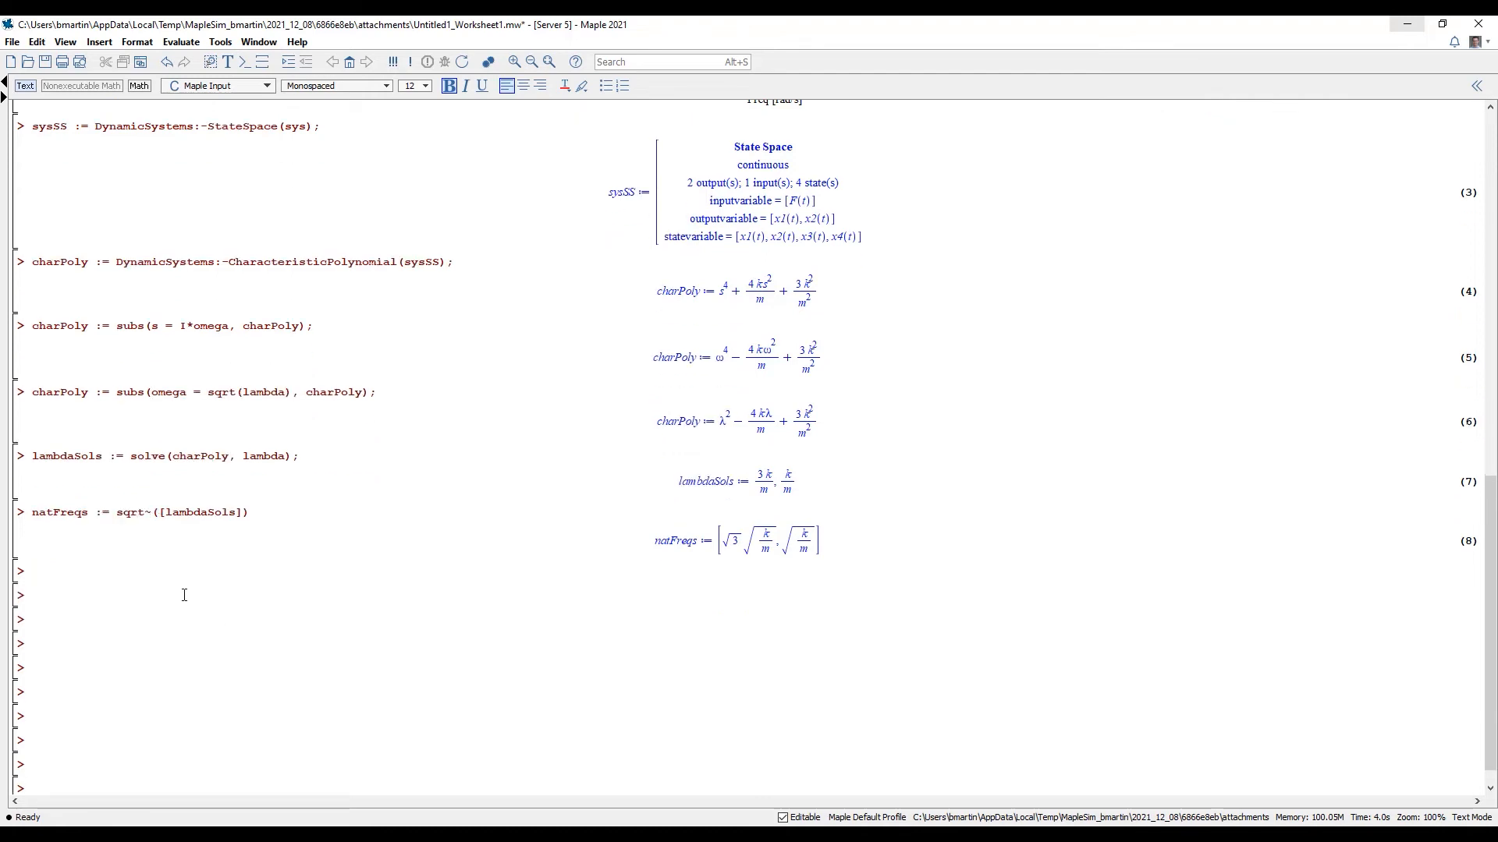
{"action": "type", "text": "evalf(subs({k = 10"}
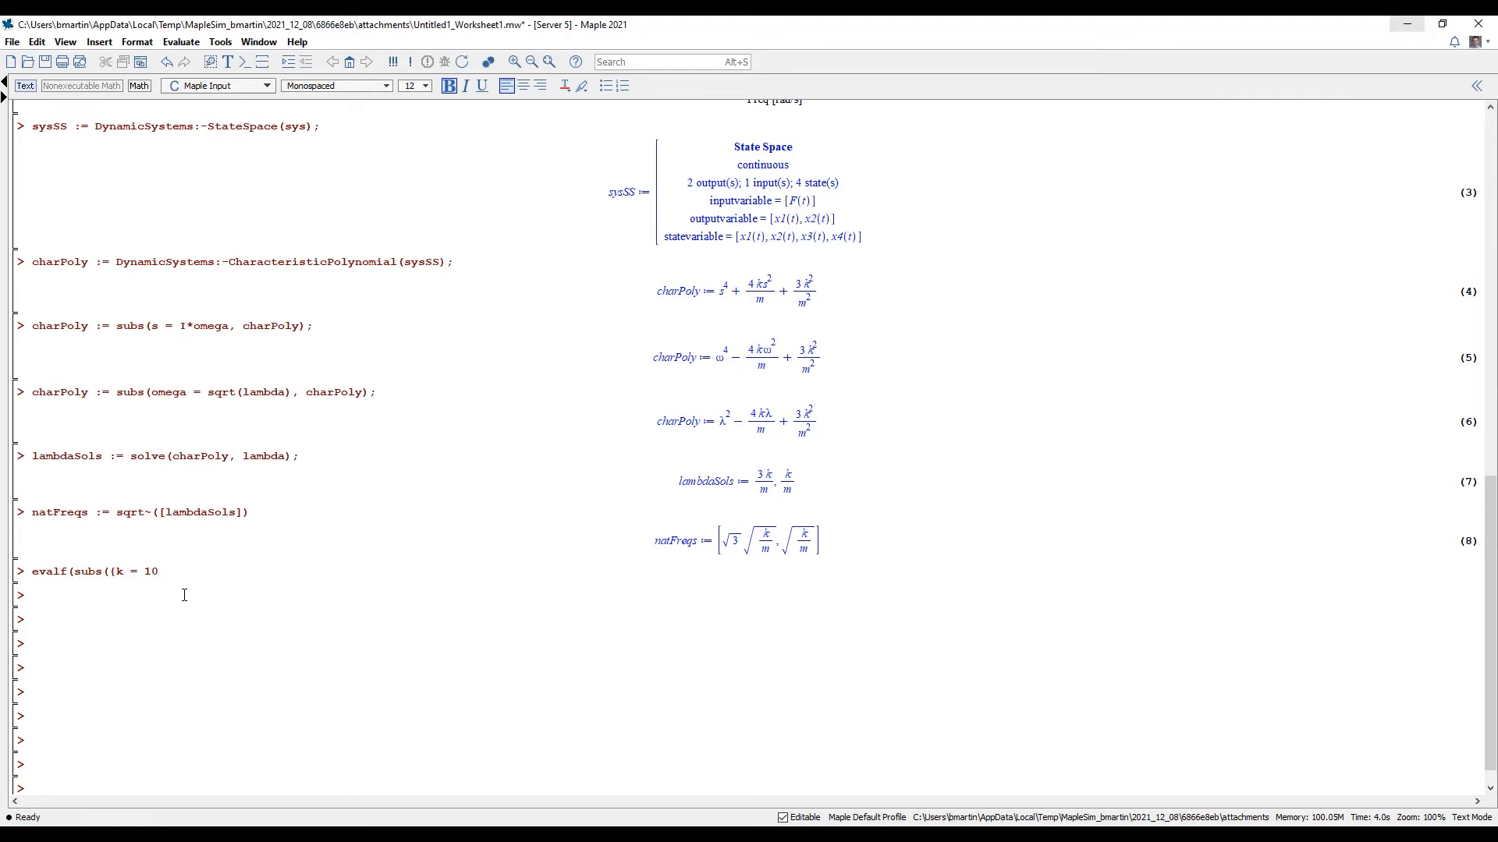
{"action": "type", "text": ", m = 1}, natFreqs)"}
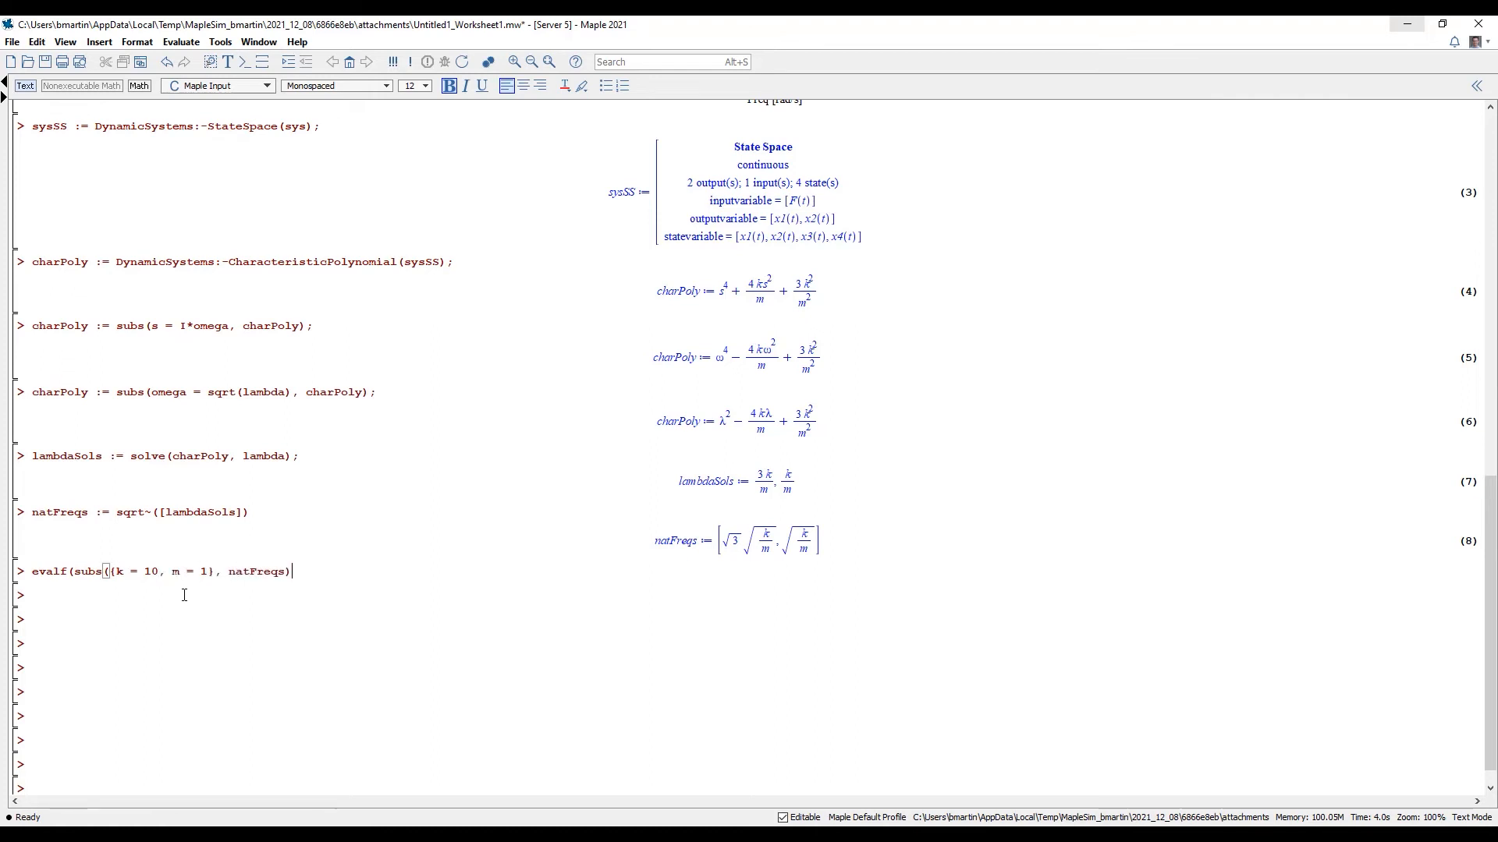
{"action": "type", "text": ");"}
{"action": "key", "text": "Return"}
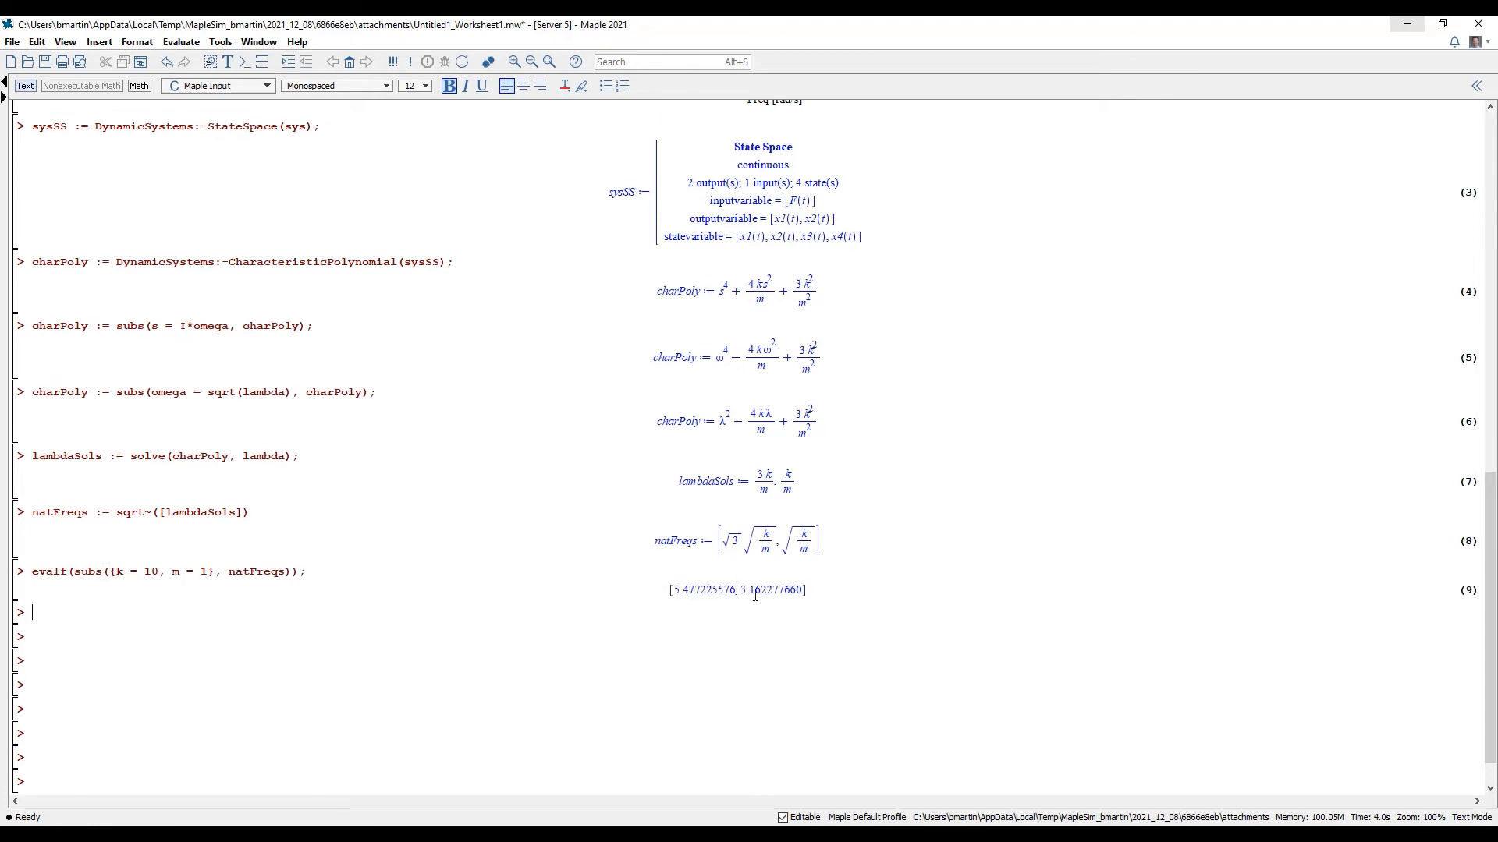
Step: Return to the Bode magnitude plot and select the curve at its first resonance peak for comparison with the natural frequencies
{"action": "left_click_drag", "start_coordinate": [1490, 509], "coordinate": [1467, 265]}
{"action": "left_click", "coordinate": [439, 421]}
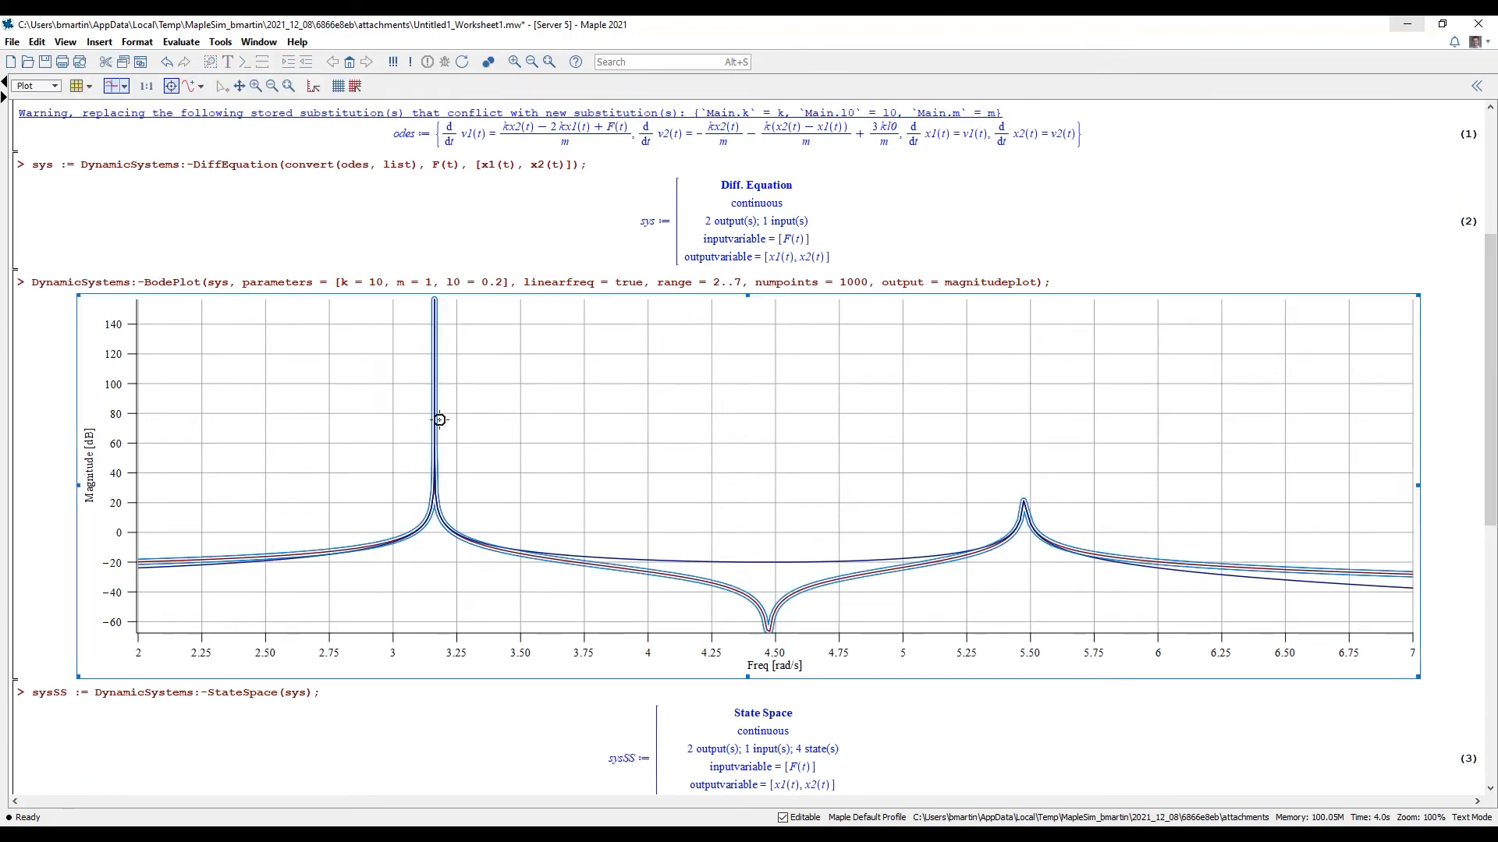
Step: Probe the Bode magnitude curve's two resonance peaks with nearest-point coordinate read-outs to examine their frequencies
{"action": "left_click", "coordinate": [201, 86]}
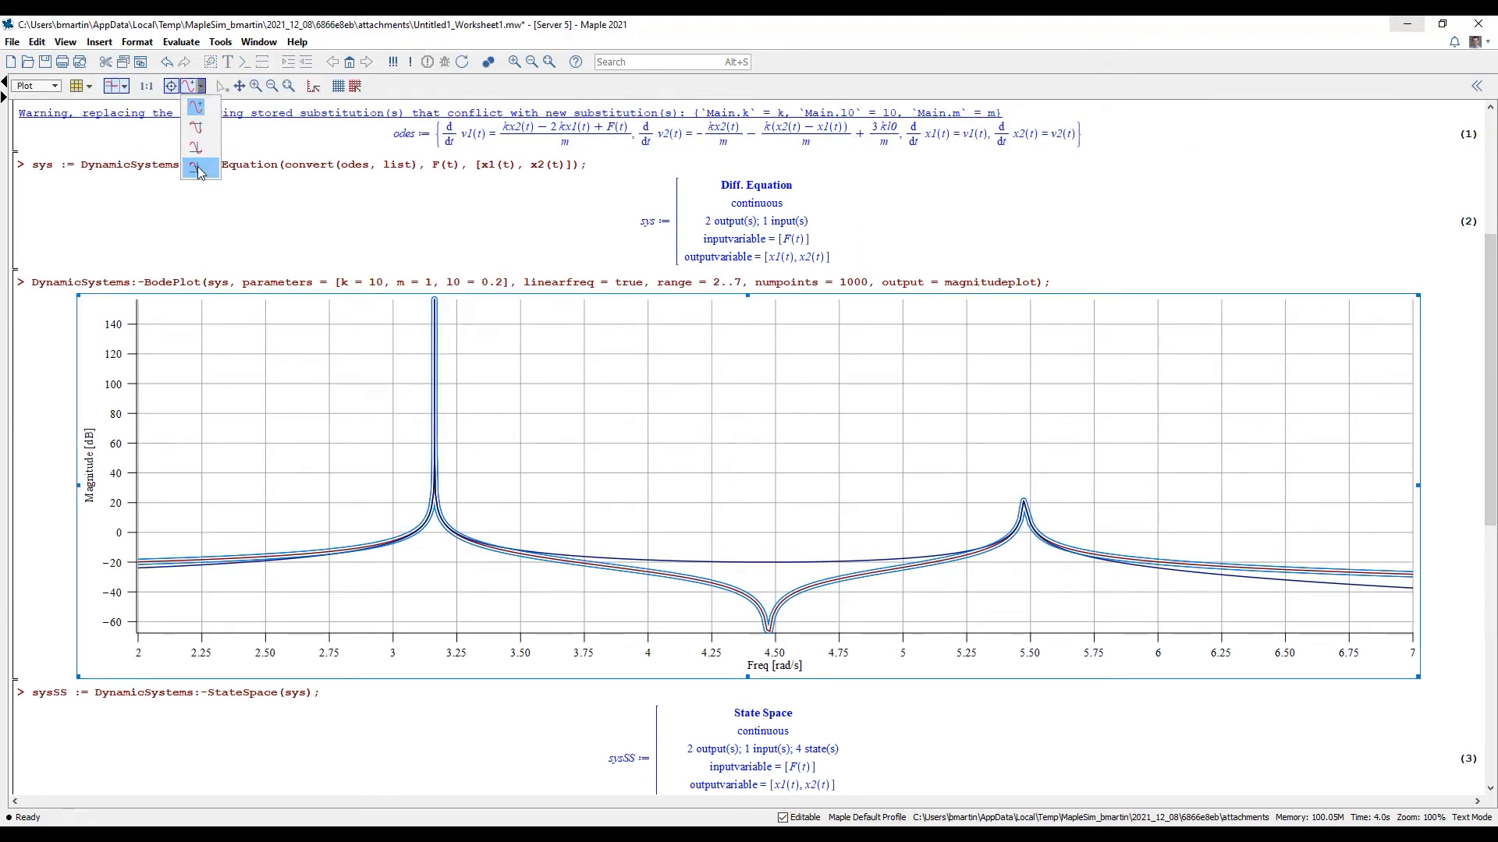
{"action": "left_click", "coordinate": [203, 173]}
{"action": "left_click", "coordinate": [434, 329]}
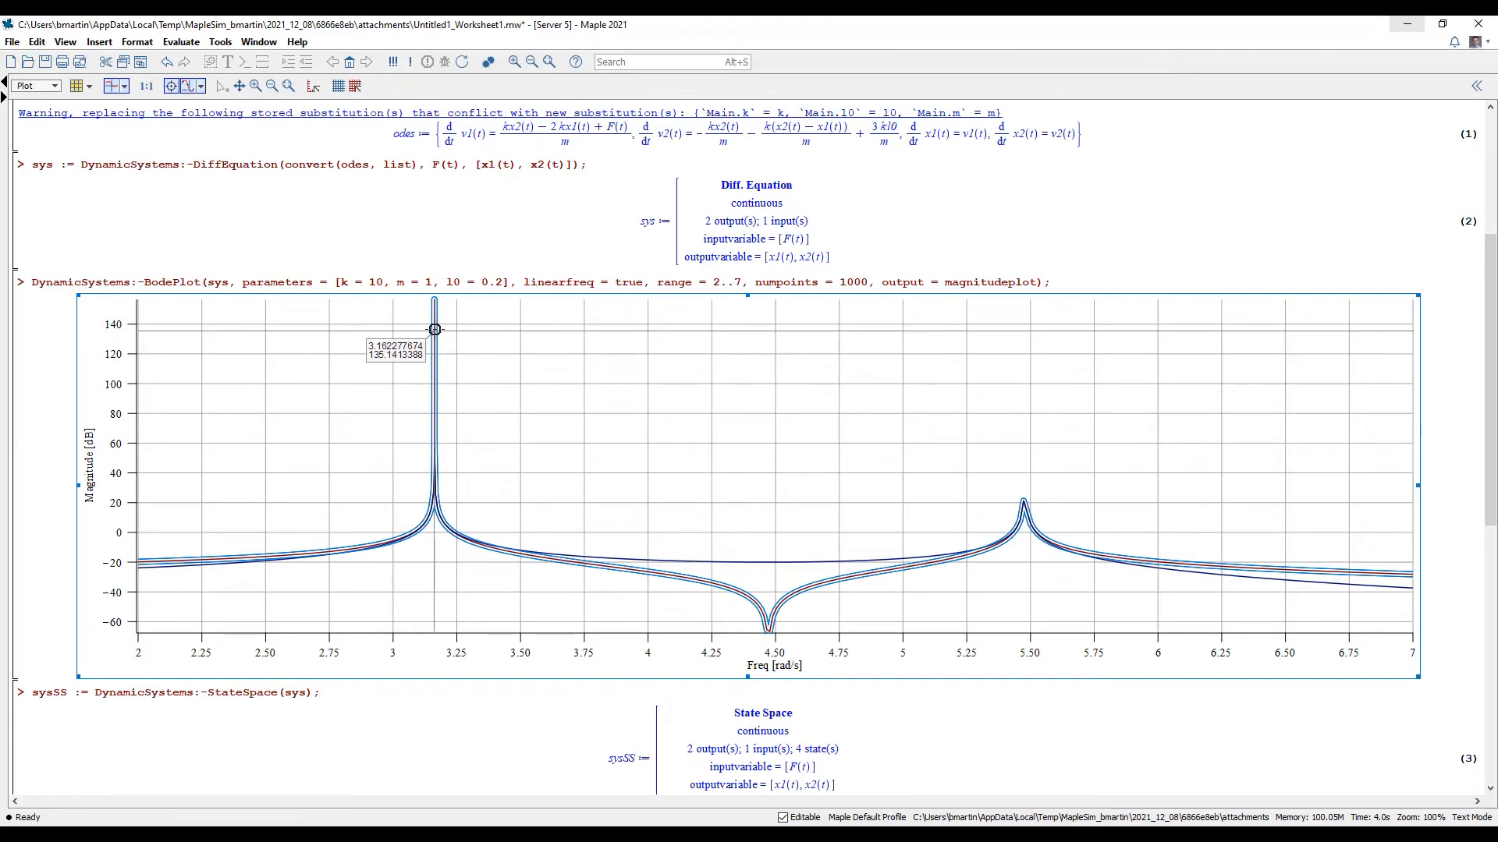
{"action": "left_click", "coordinate": [1025, 498]}
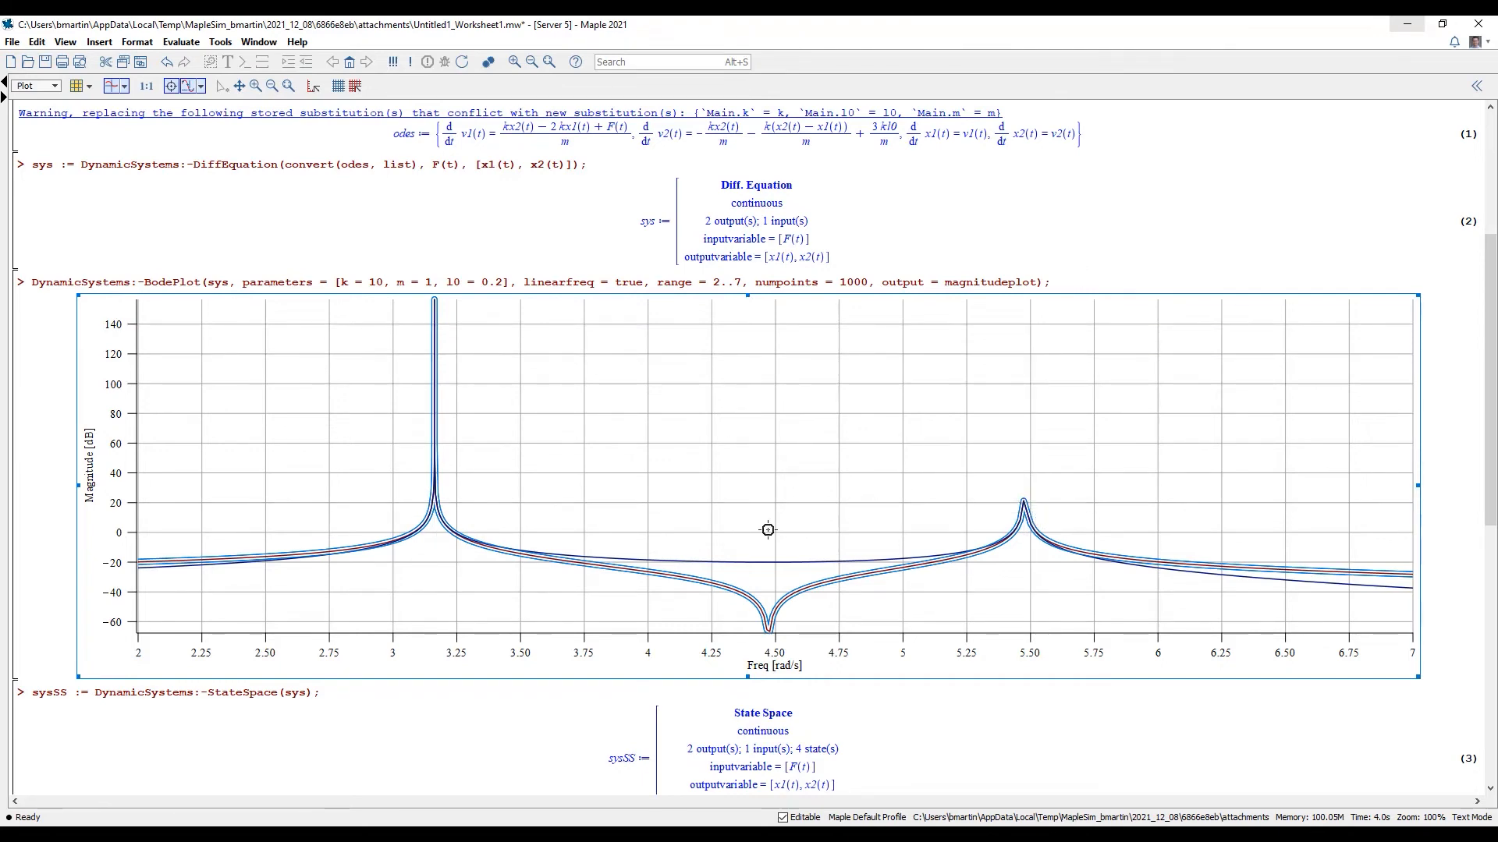
{"action": "left_click", "coordinate": [504, 715]}
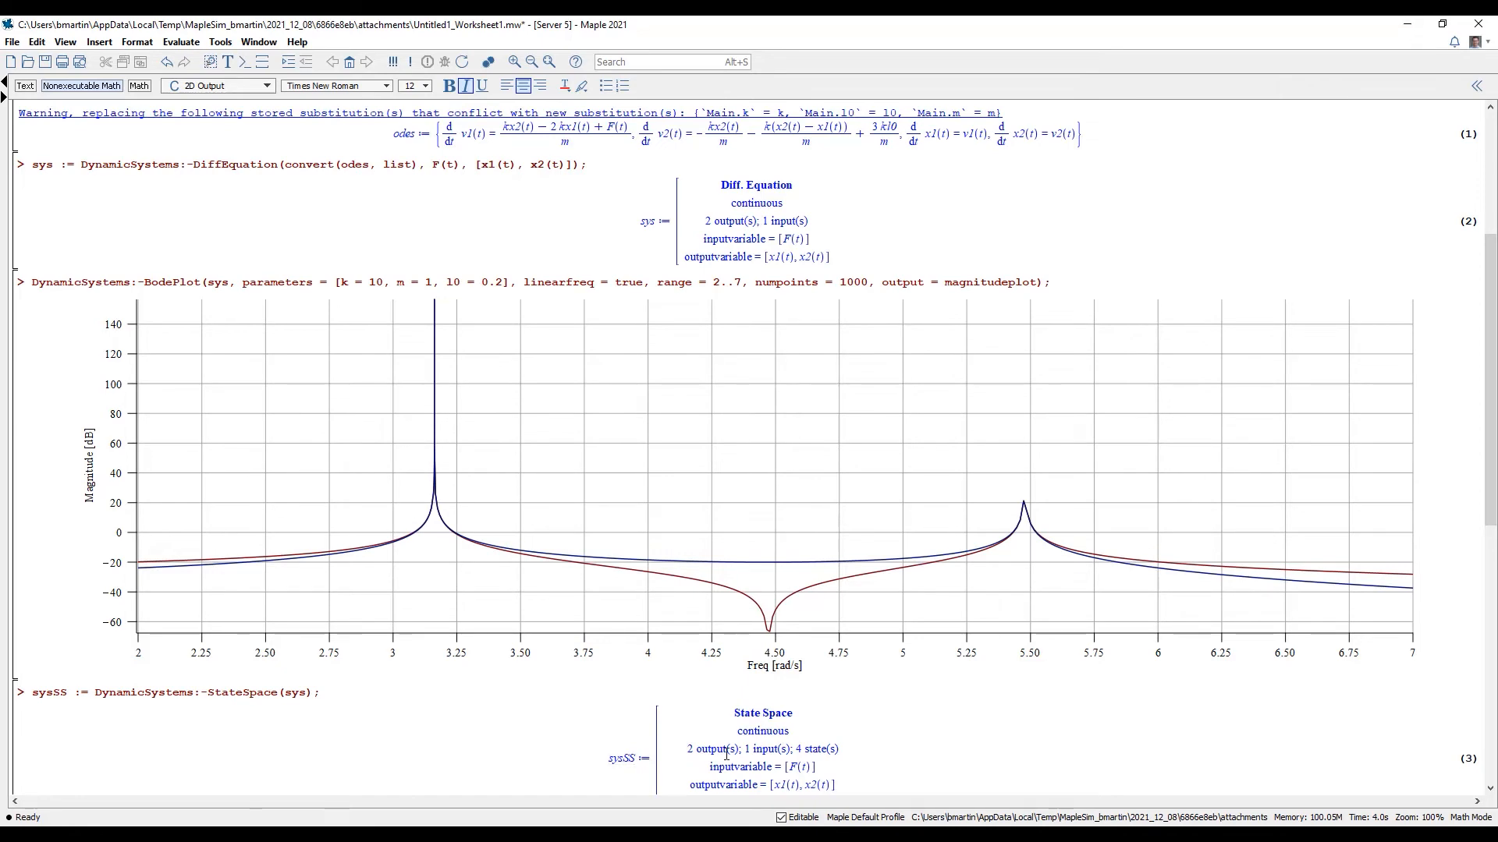
Step: Switch to MapleSim and set the sine source's frequency to sqrt(k/m) in rad/s
{"action": "left_click", "coordinate": [481, 836]}
{"action": "left_click", "coordinate": [242, 786]}
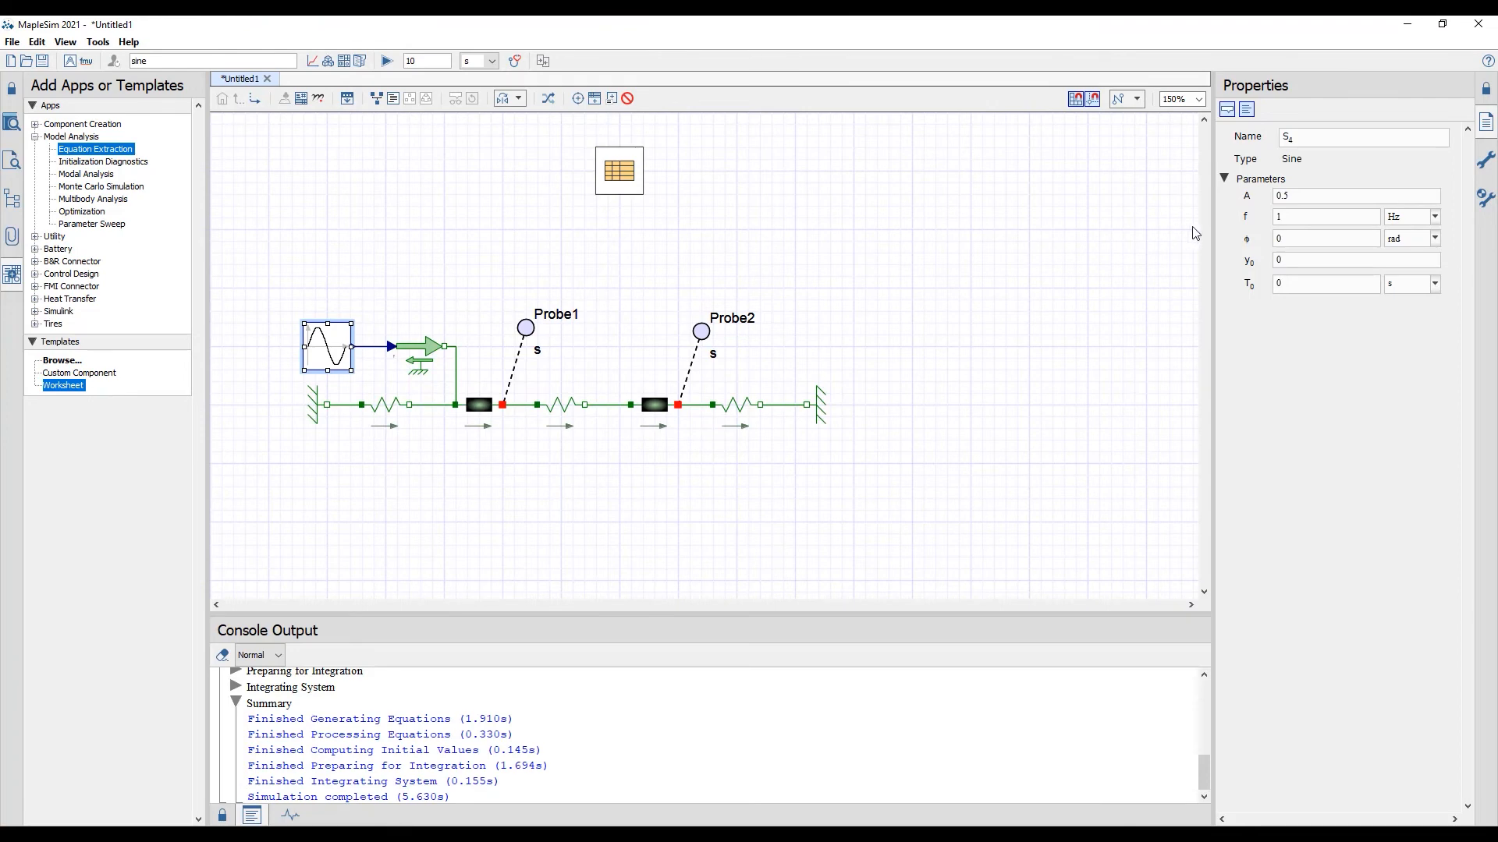
{"action": "left_click", "coordinate": [1415, 217]}
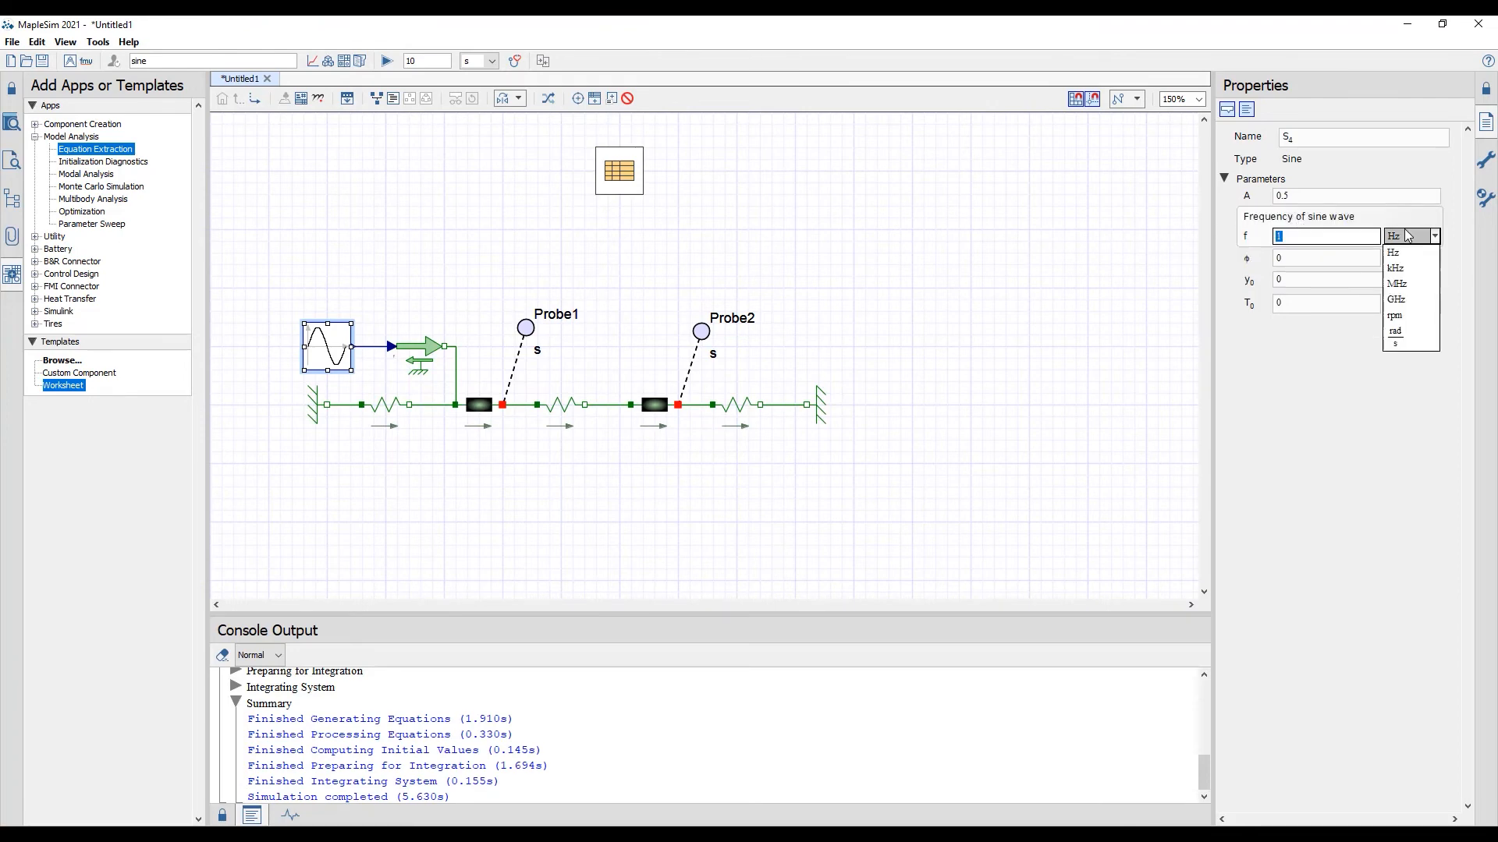
{"action": "left_click", "coordinate": [1404, 337]}
{"action": "left_click", "coordinate": [1342, 226]}
{"action": "type", "text": "sqrt"}
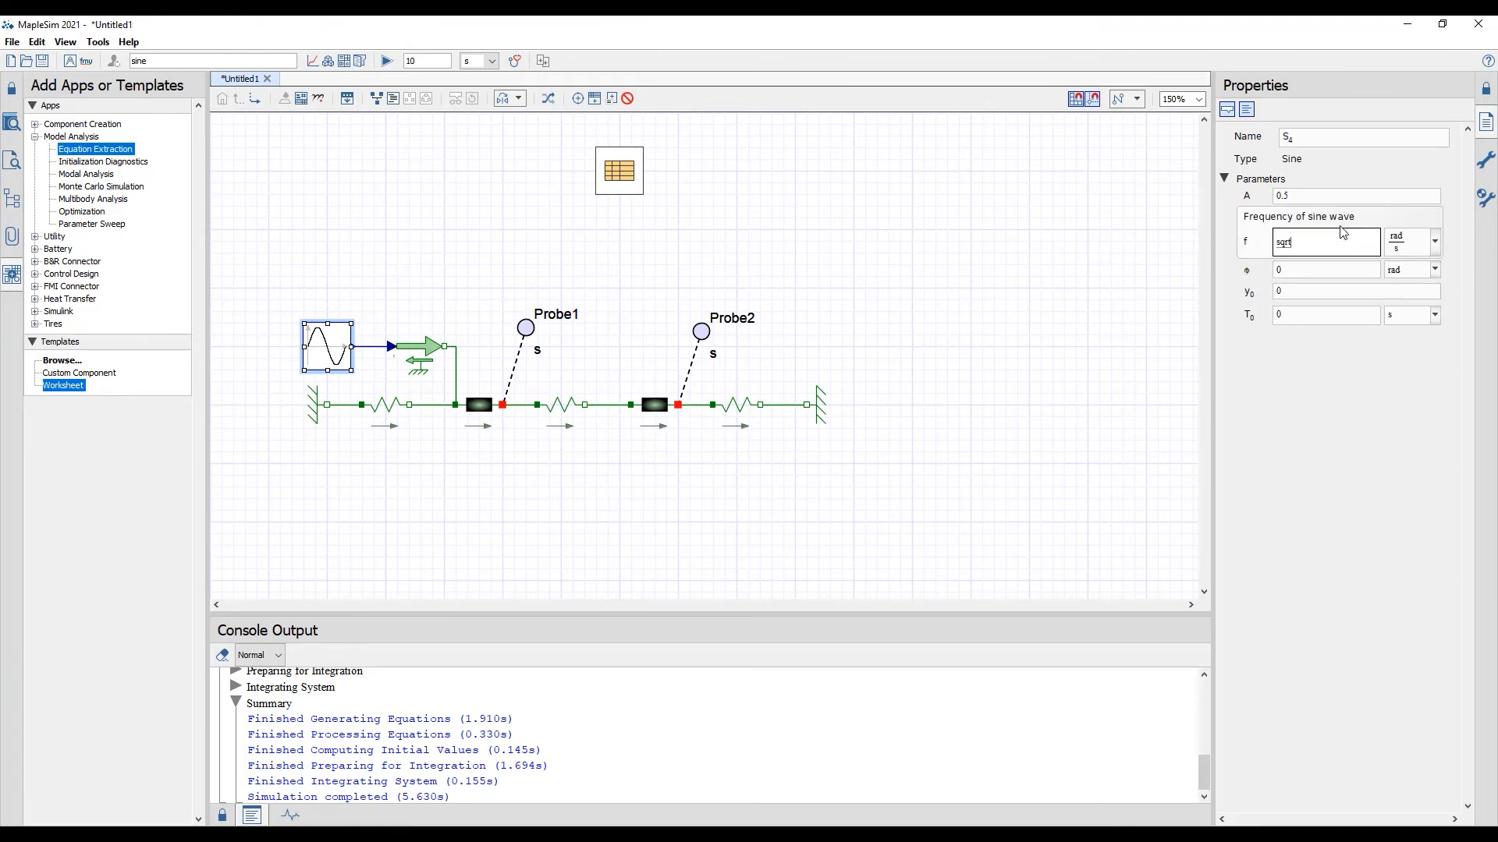
{"action": "type", "text": "(k/m"}
{"action": "key", "text": "Tab"}
Step: Run the simulation and plot Probe1.s and Probe2.s together on the primary axis of a new plot window
{"action": "left_click", "coordinate": [393, 62]}
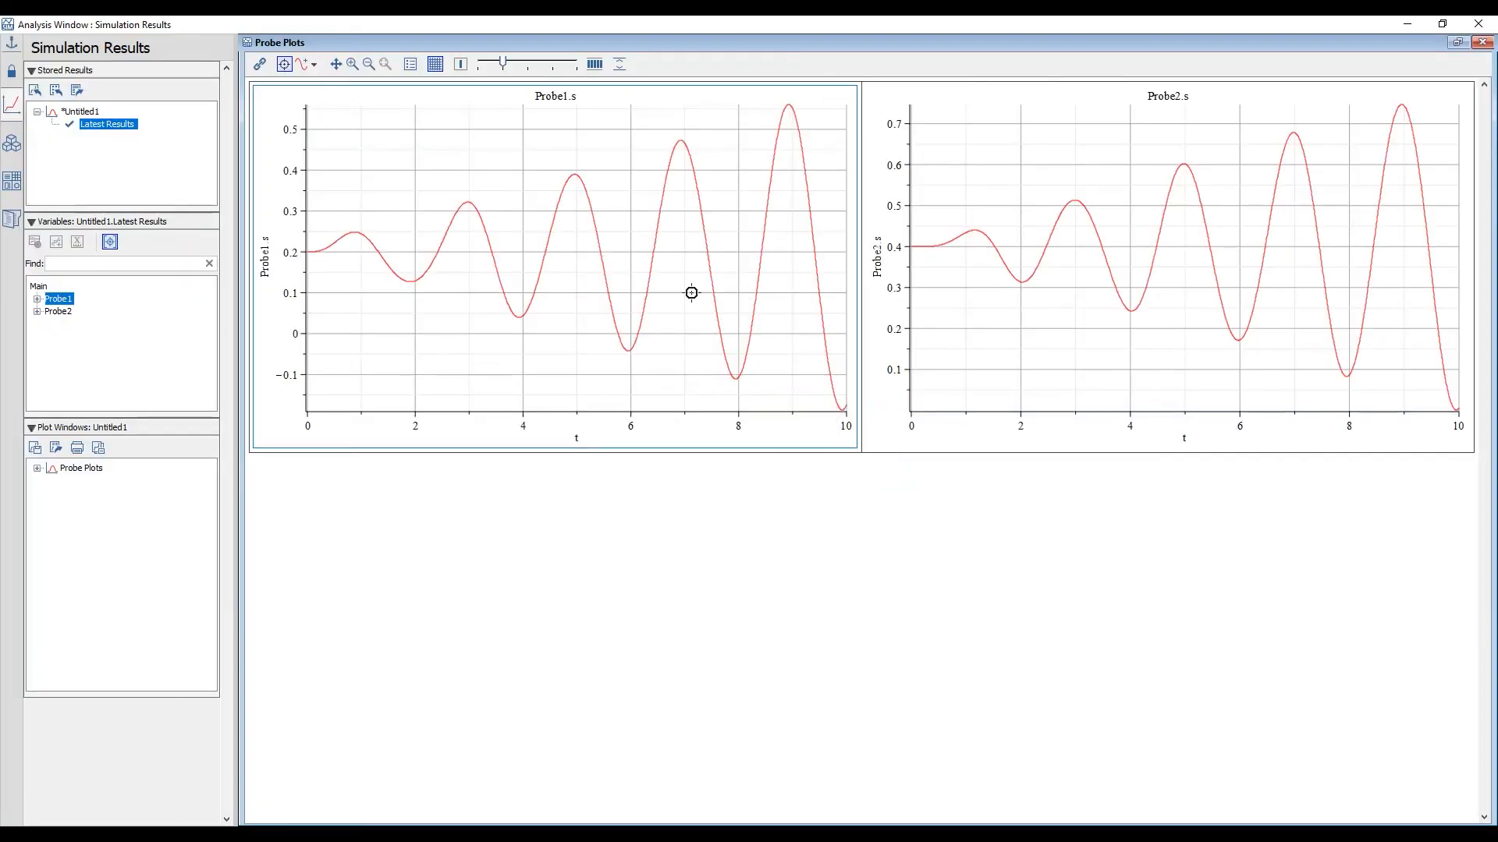
{"action": "left_click", "coordinate": [37, 311]}
{"action": "left_click", "coordinate": [36, 300]}
{"action": "double_click", "coordinate": [62, 311]}
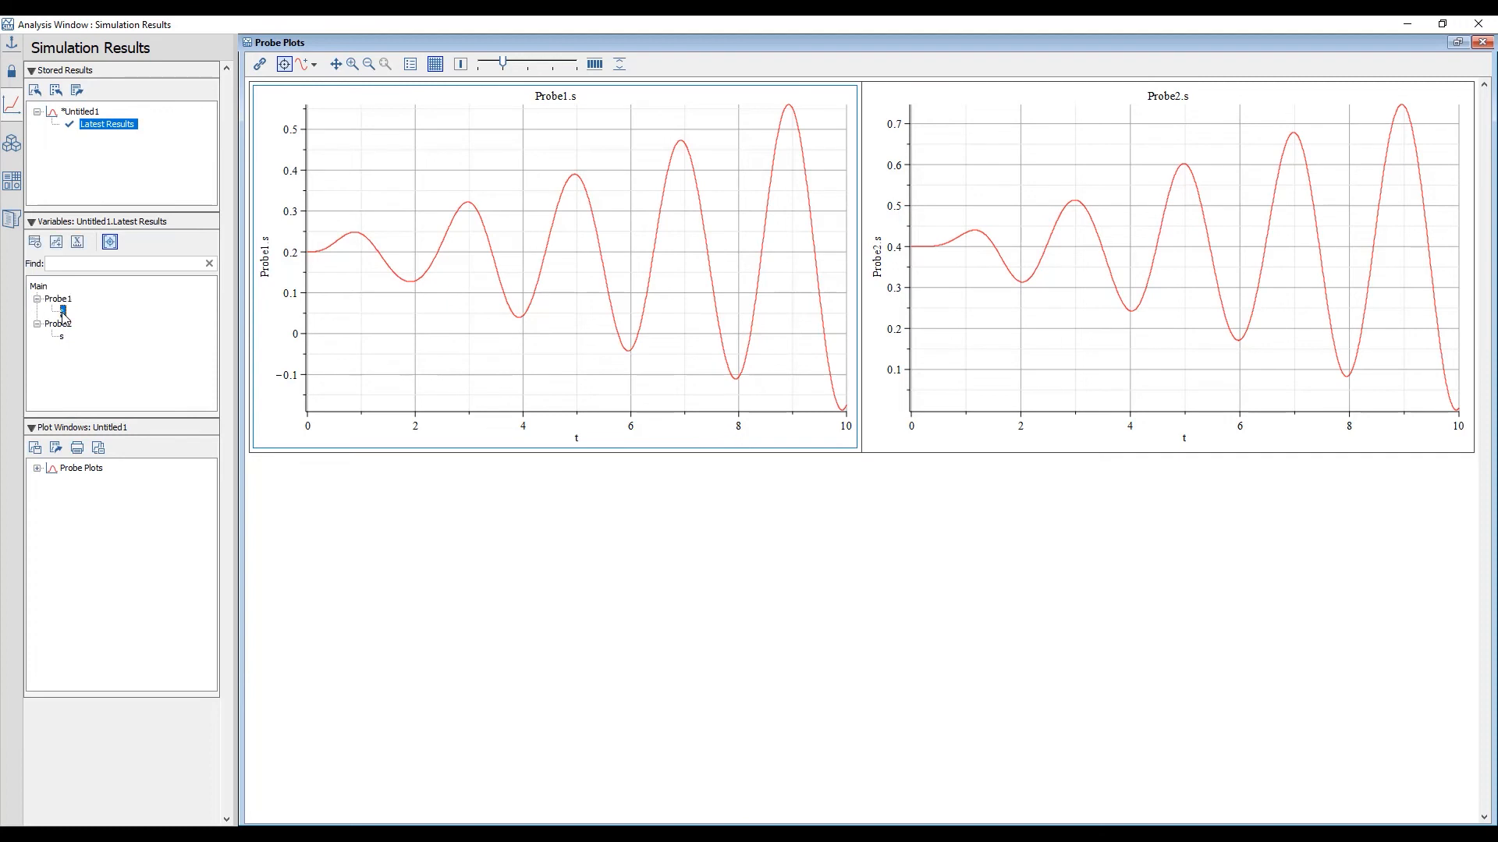
{"action": "right_click", "coordinate": [63, 336]}
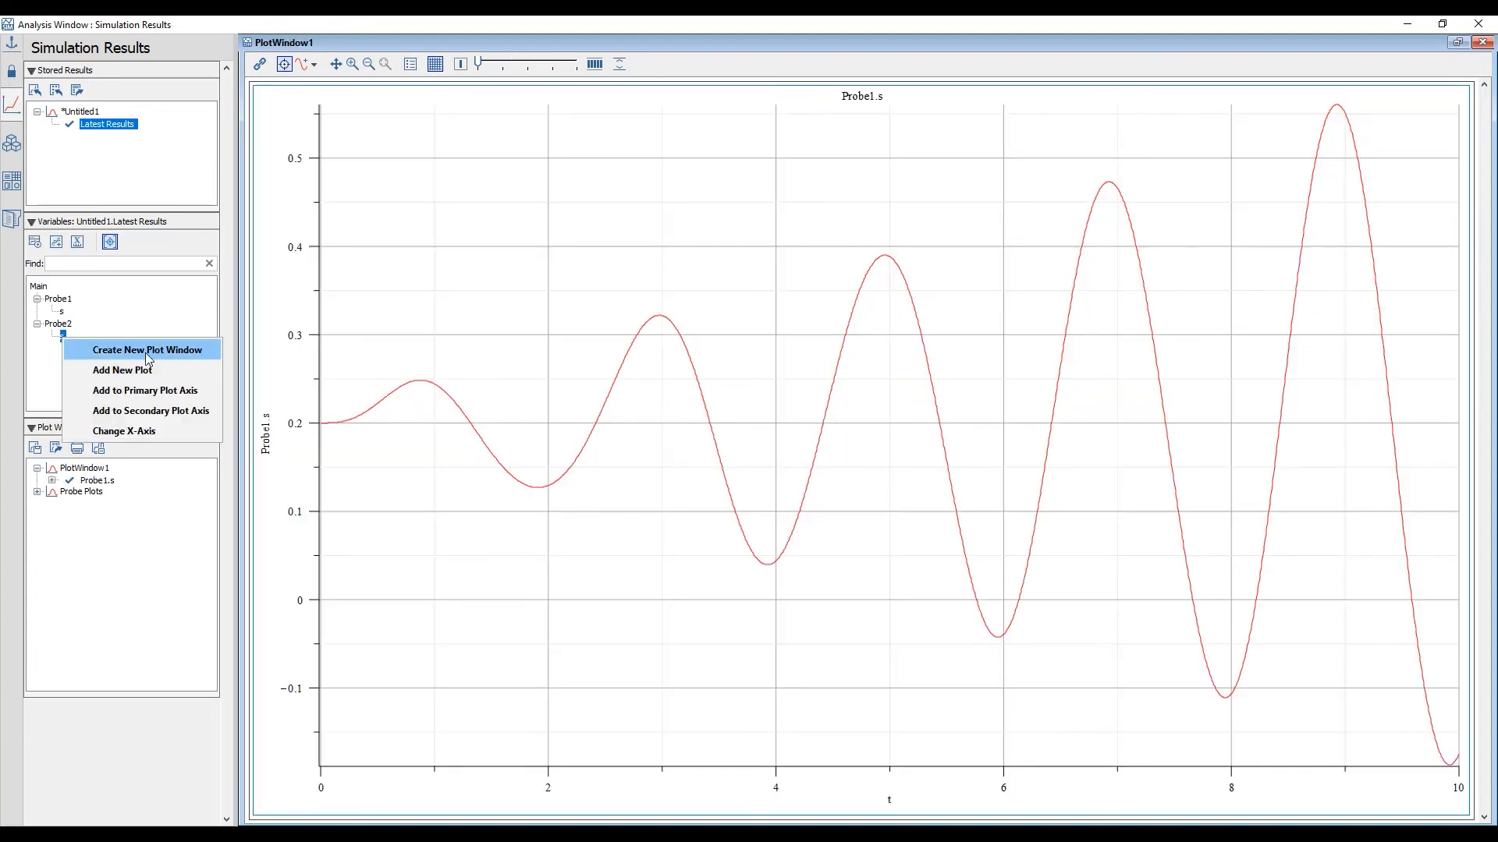
{"action": "left_click", "coordinate": [150, 398]}
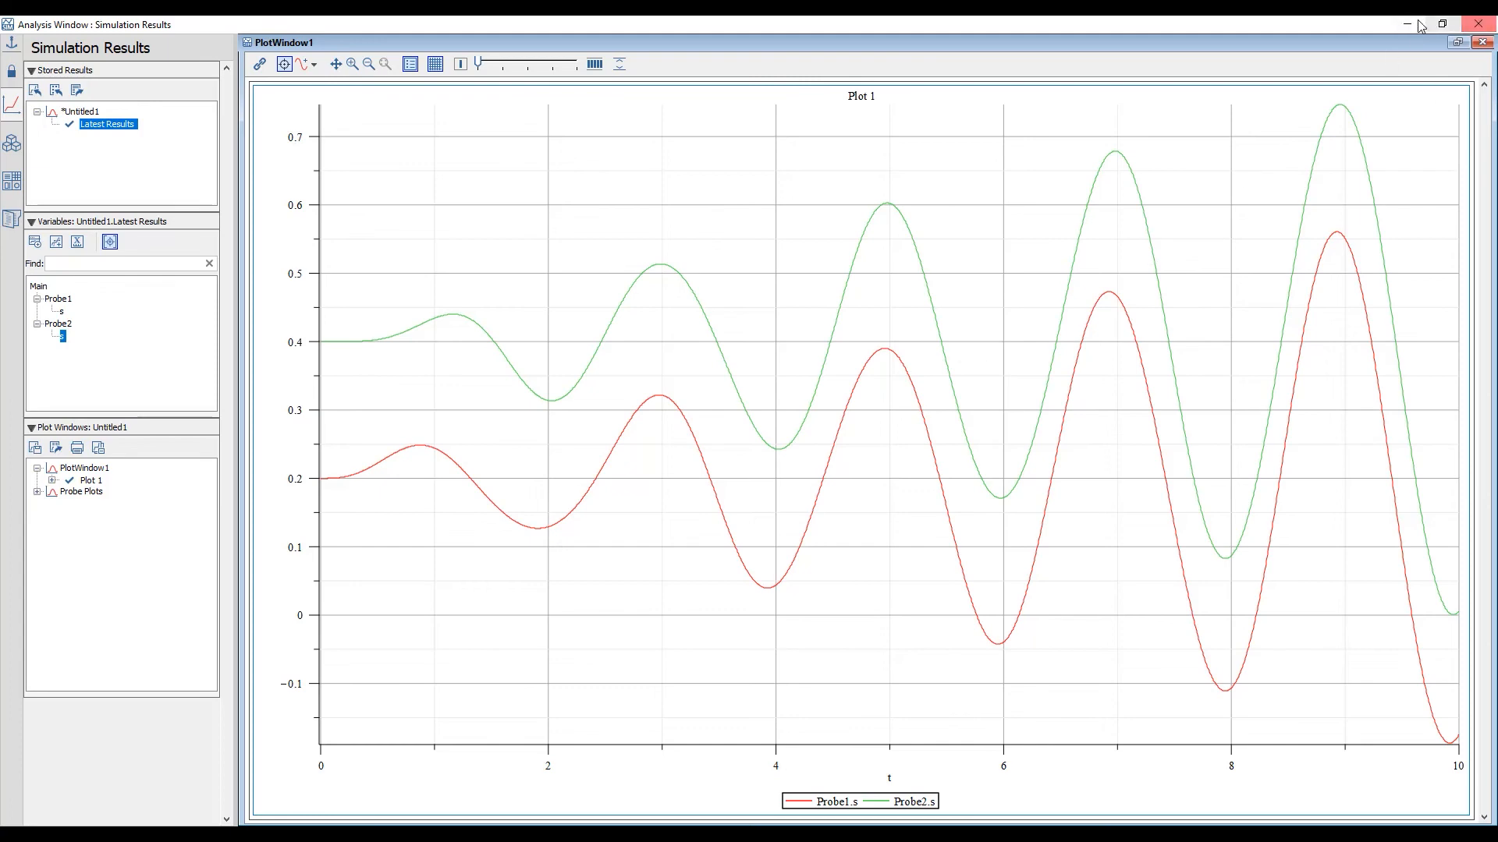
{"action": "left_click", "coordinate": [1479, 24]}
Step: Set the sine source's frequency to sqrt(2k/m) rad/s and rerun the simulation to view the probe responses
{"action": "left_click", "coordinate": [1313, 227]}
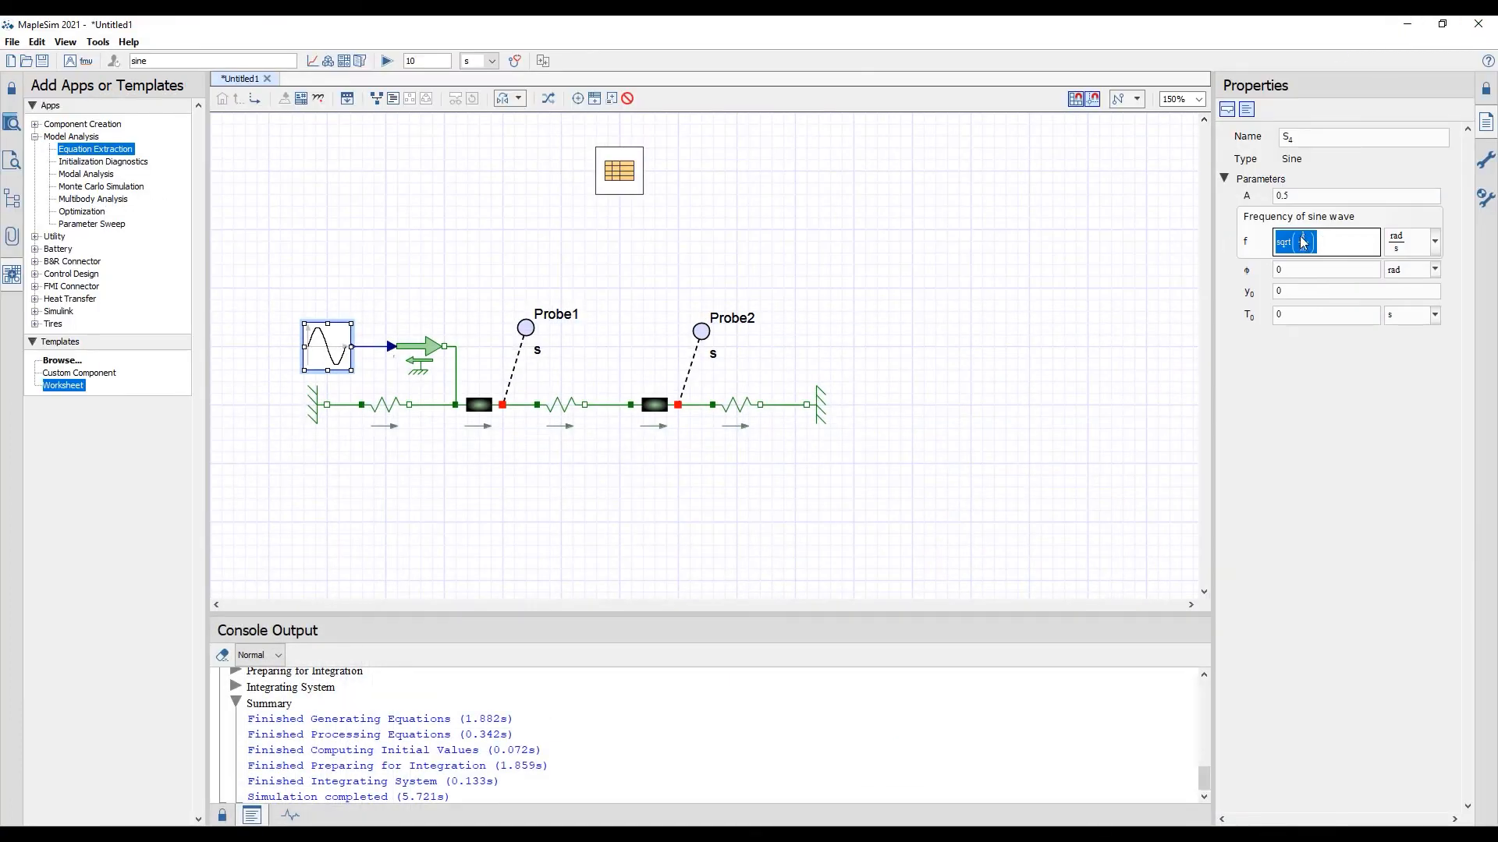
{"action": "type", "text": "2"}
{"action": "key", "text": "Tab"}
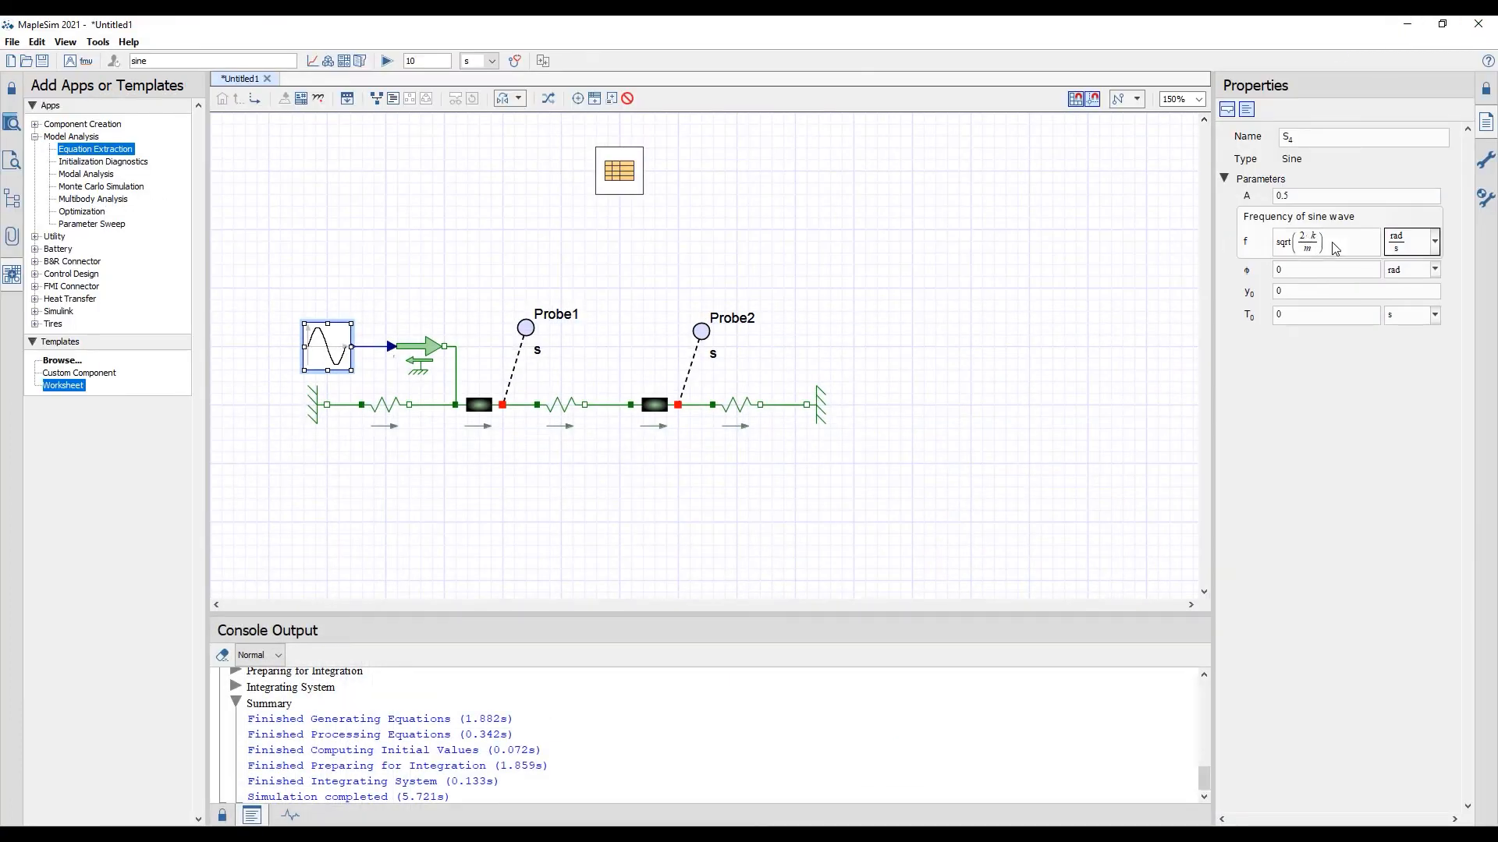
{"action": "left_click", "coordinate": [387, 61]}
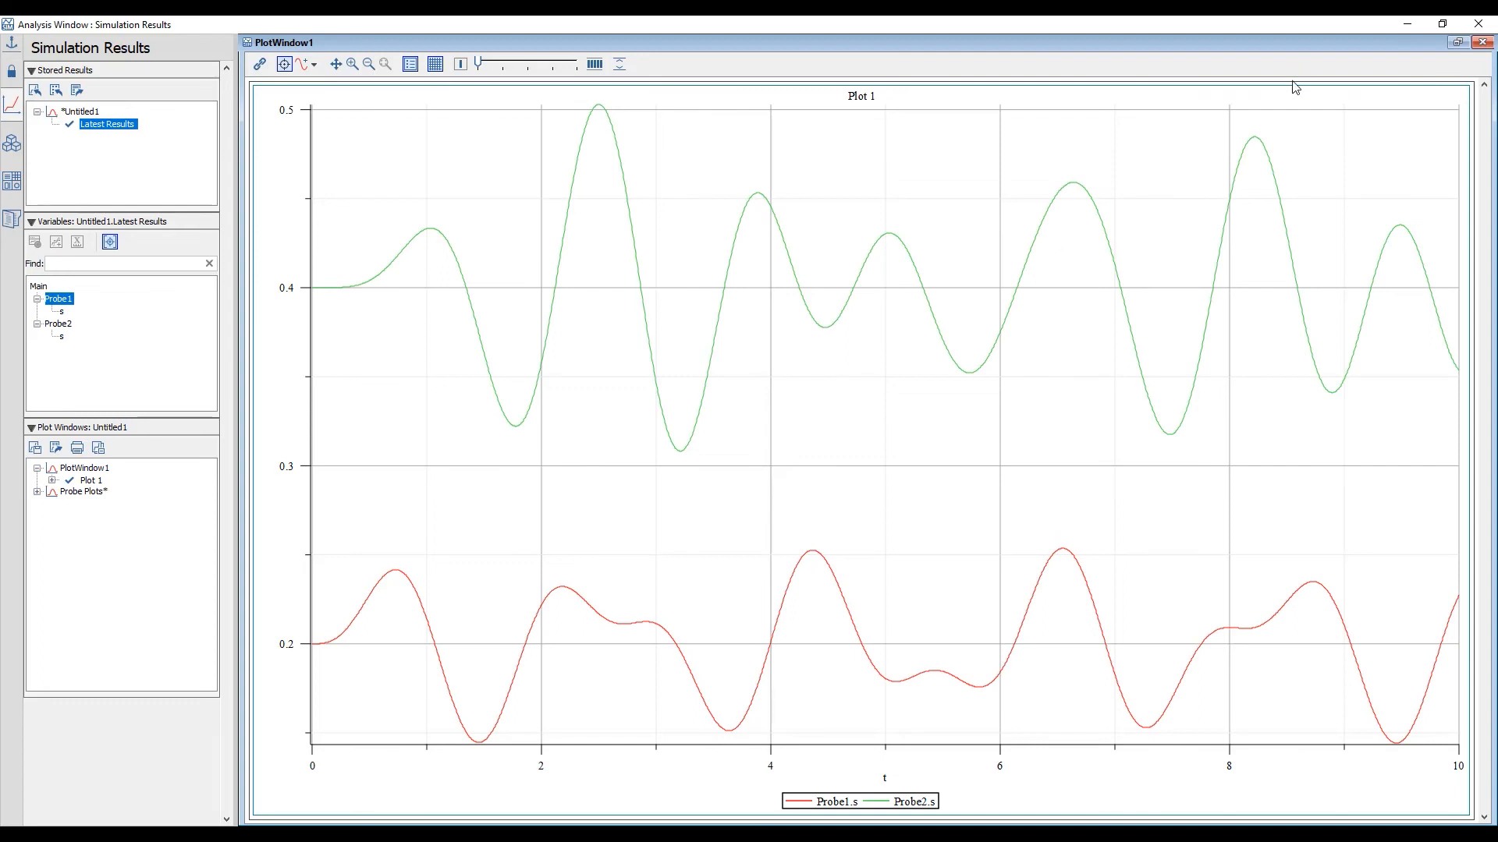
{"action": "key", "text": "alt+Tab"}
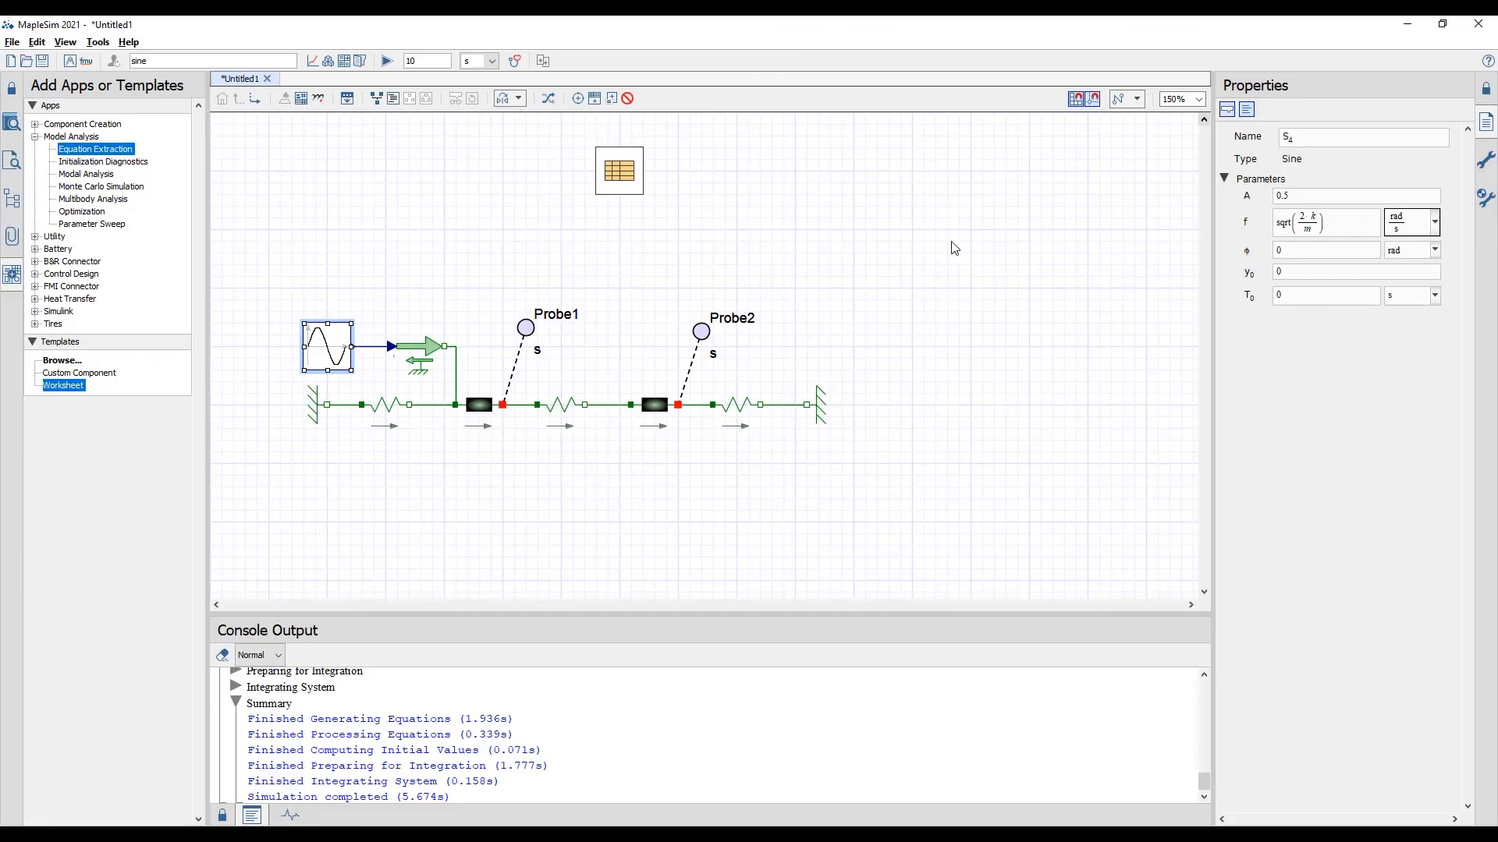
Step: Change the sine source's frequency to sqrt(3k/m) rad/s and rerun the simulation to view the probe responses
{"action": "left_click", "coordinate": [1327, 226]}
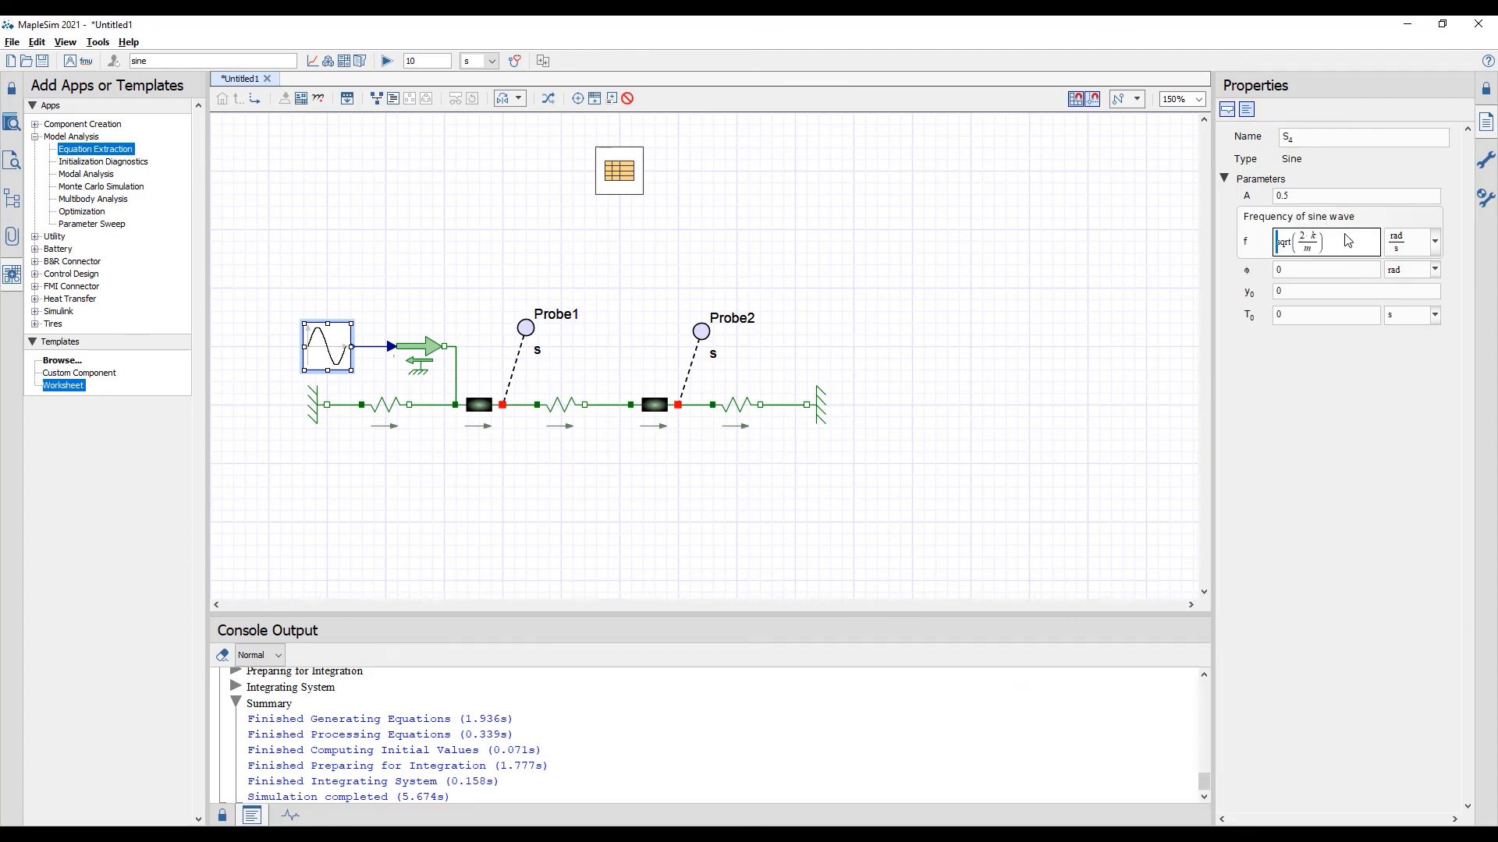
{"action": "key", "text": "Right"}
{"action": "key", "text": "Right"}
{"action": "key", "text": "Right"}
{"action": "key", "text": "Right"}
{"action": "key", "text": "Right"}
{"action": "key", "text": "Right"}
{"action": "key", "text": "Right"}
{"action": "key", "text": "BackSpace"}
{"action": "type", "text": "3"}
{"action": "left_click", "coordinate": [410, 146]}
{"action": "left_click", "coordinate": [387, 61]}
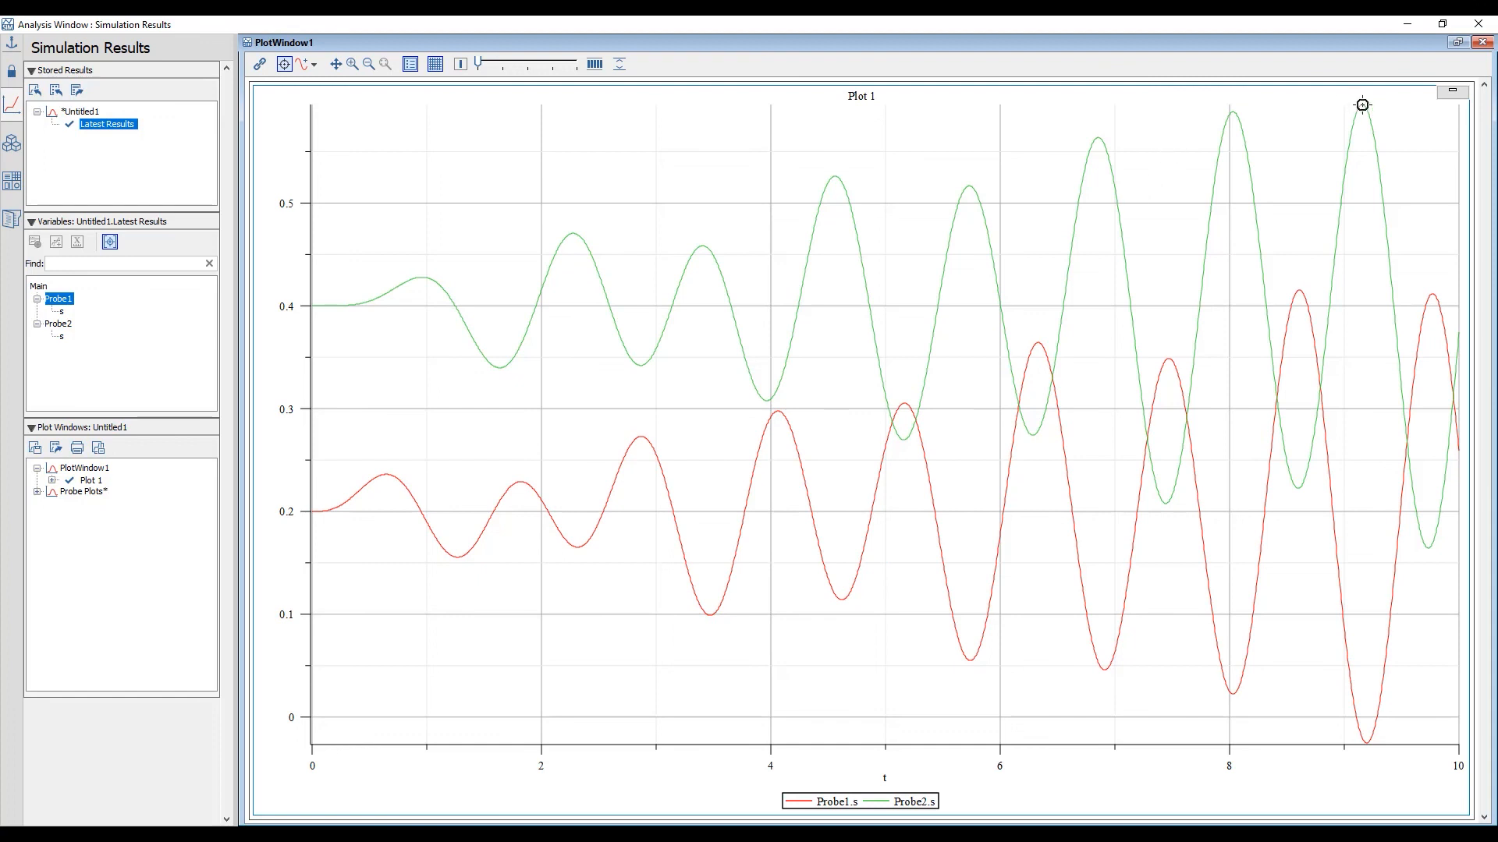
{"action": "left_click", "coordinate": [1404, 25]}
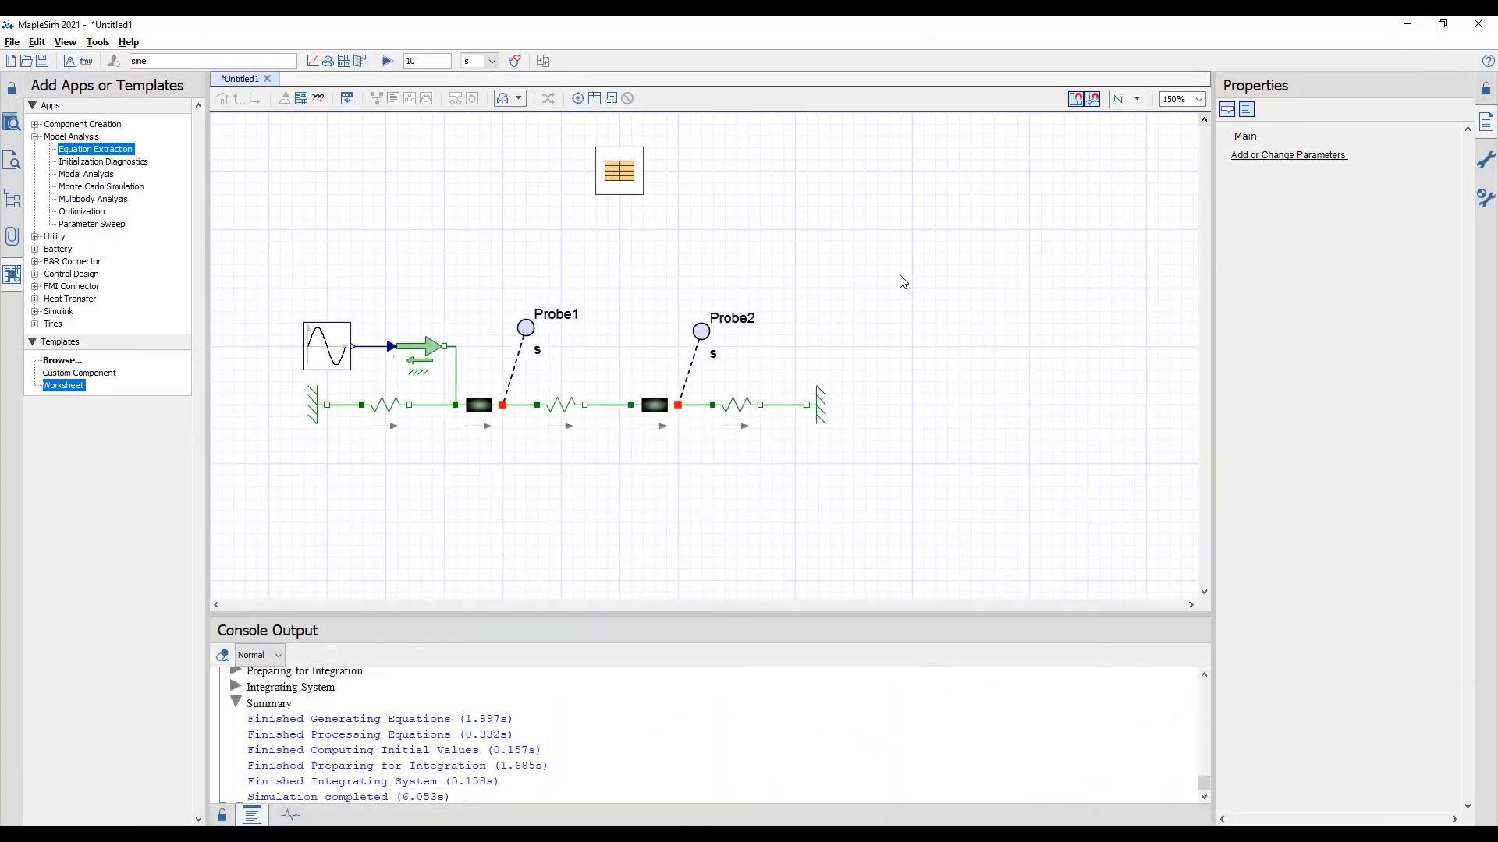